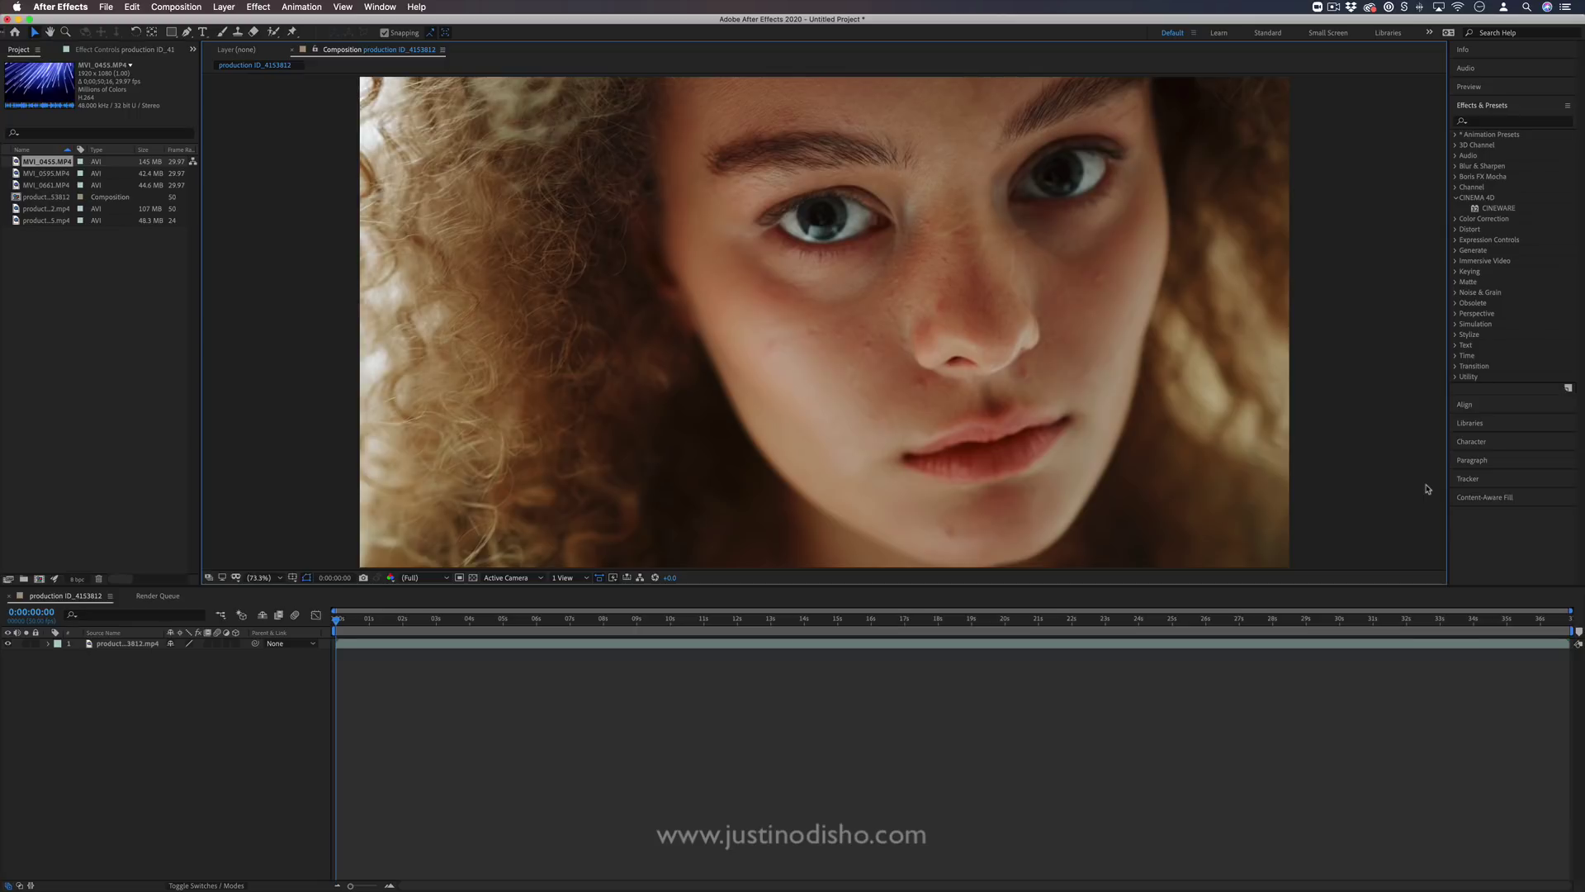
Apply Colorama from Color Correction to the production_ID_4153812 portrait footage
left_click(119, 642)
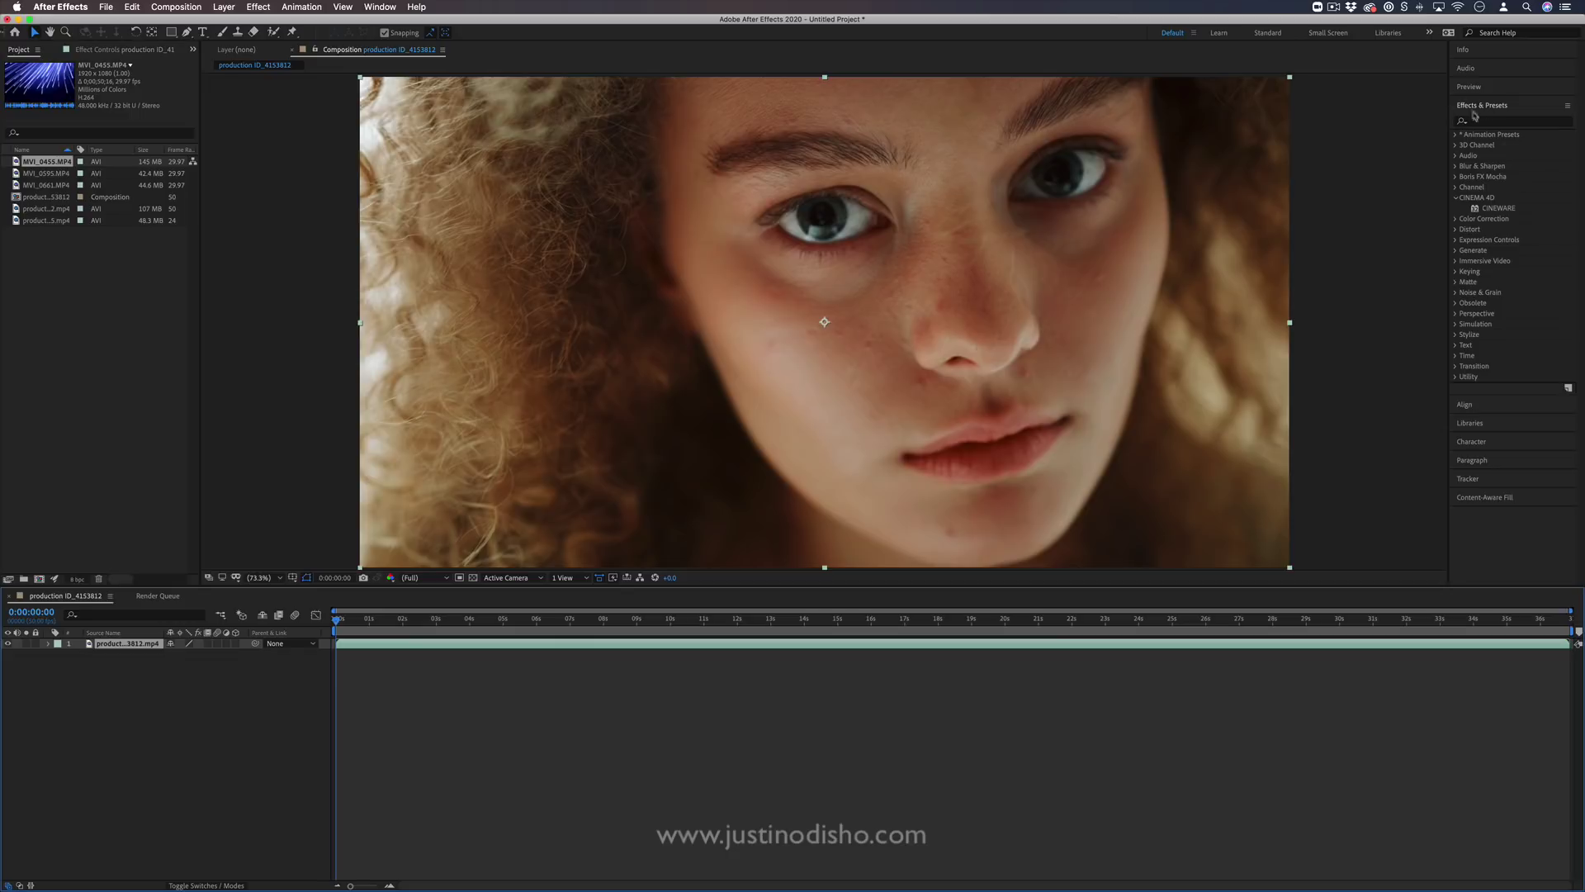
left_click(1476, 198)
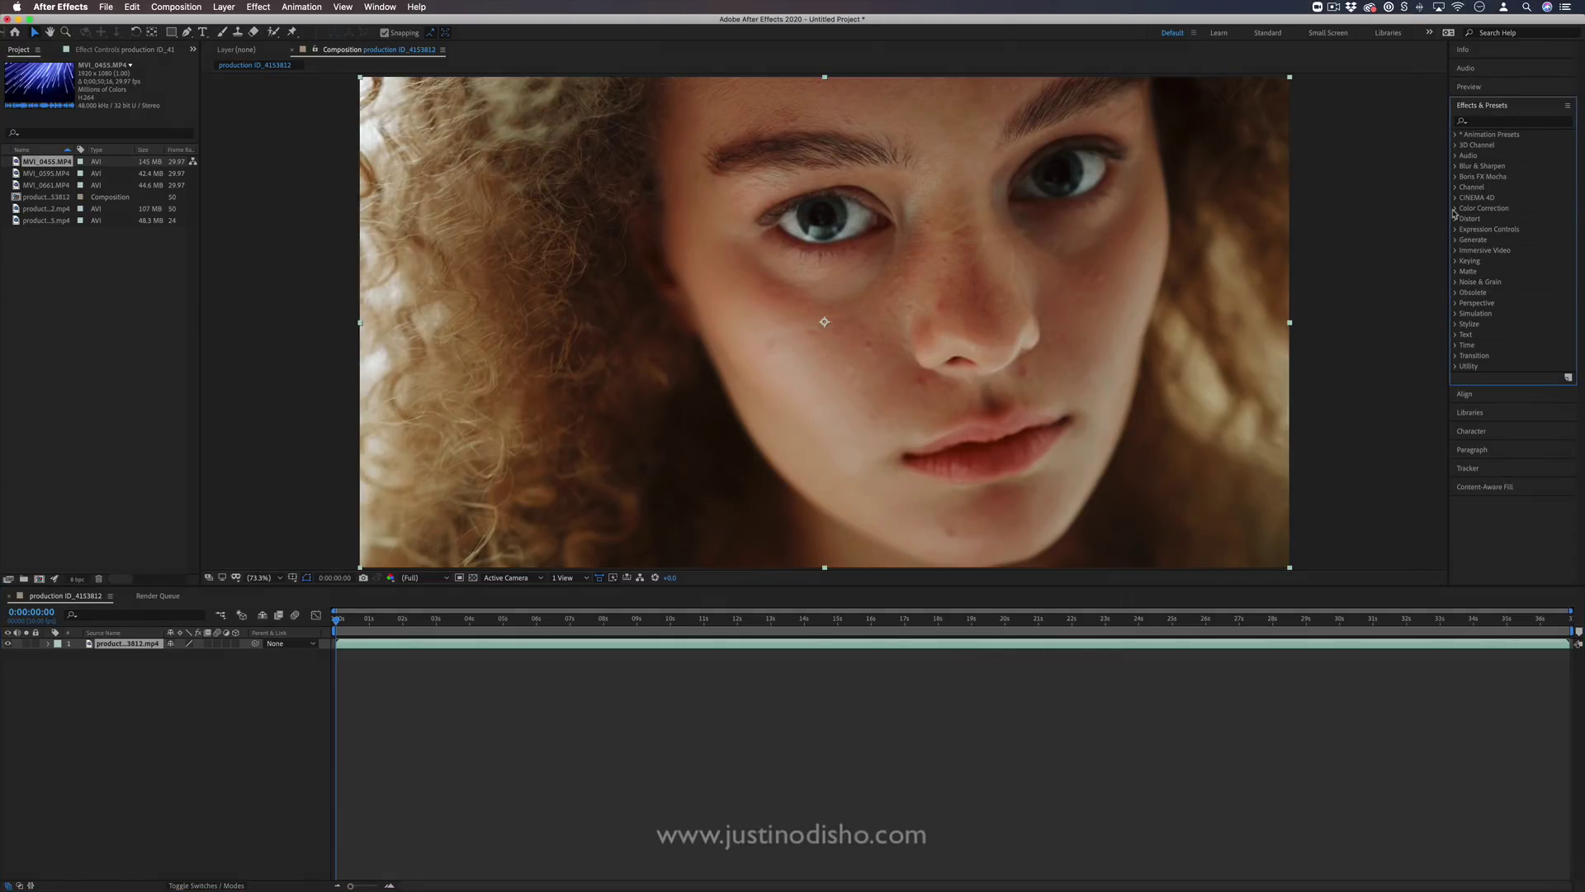
left_click(1455, 209)
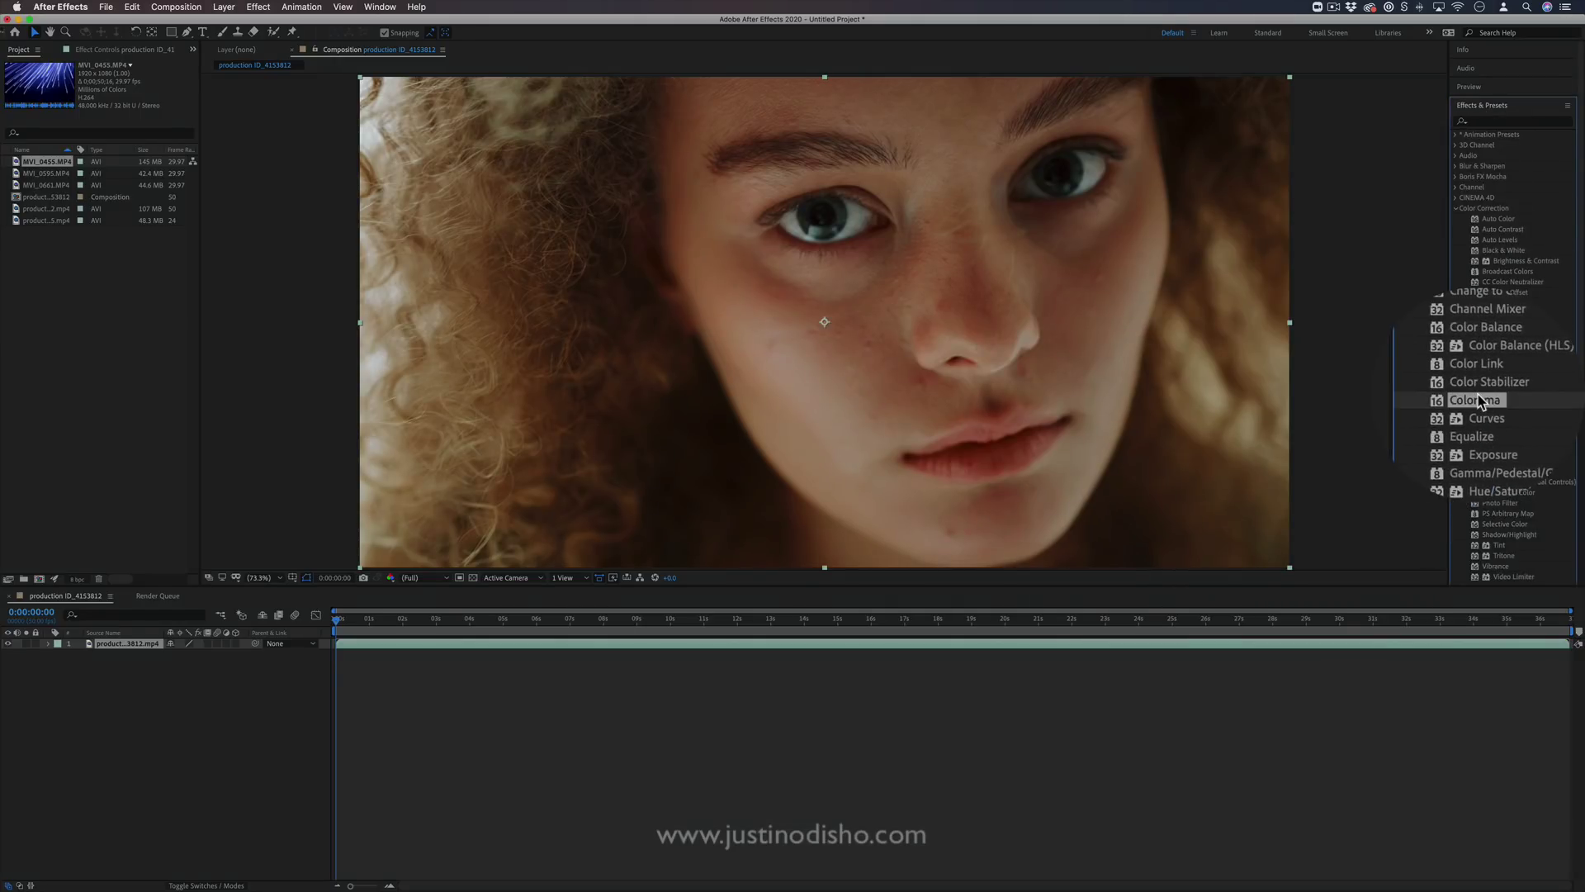
left_click_drag(1497, 398, 1036, 334)
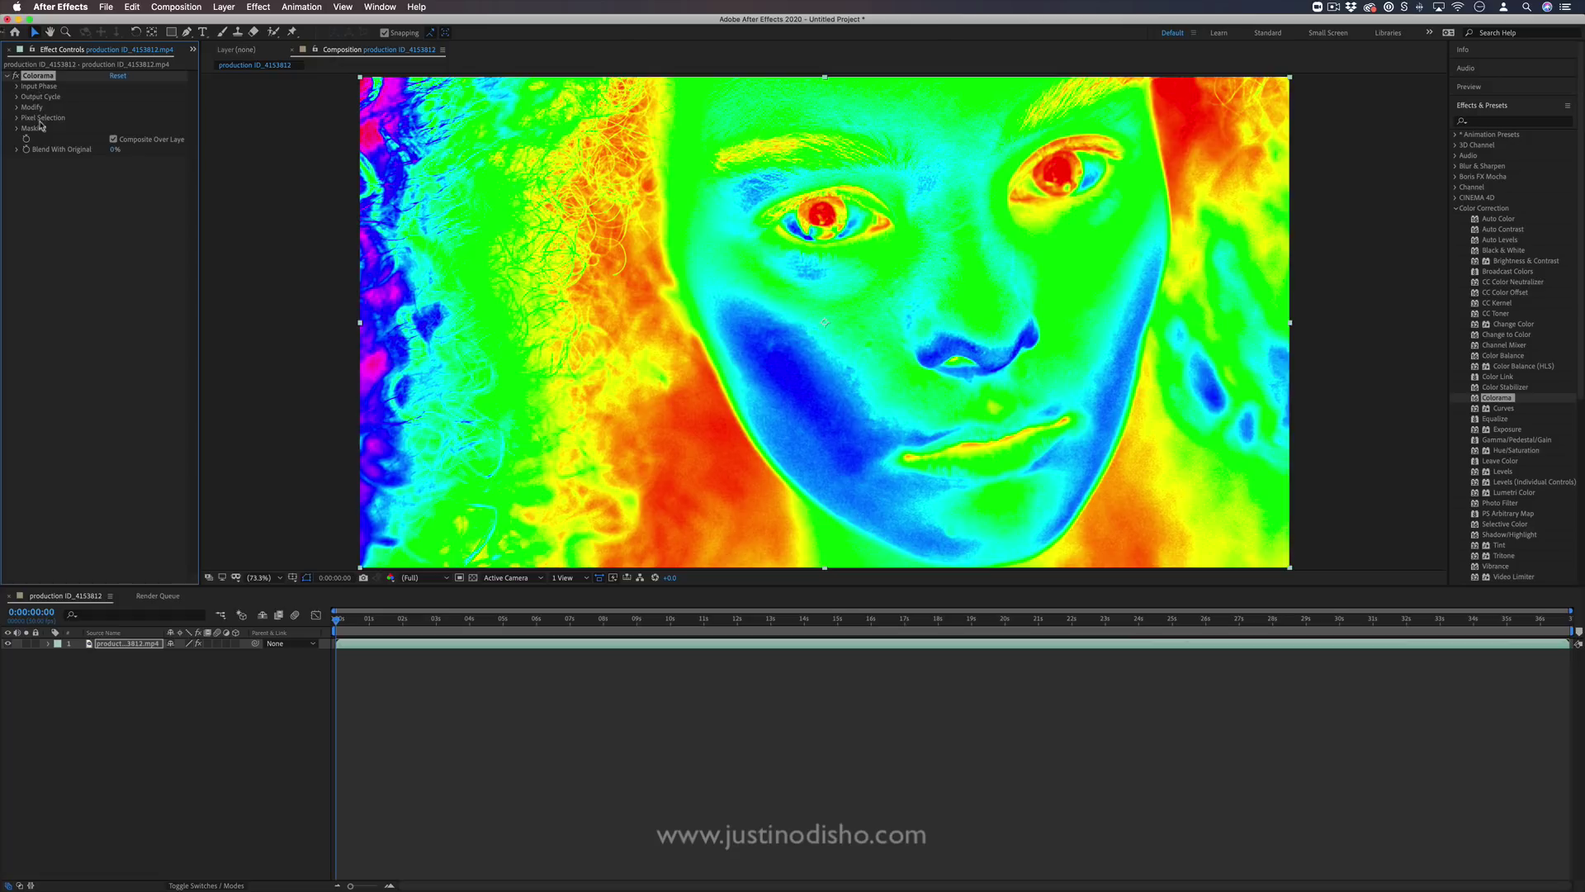
Replace the red stop in Colorama's Output Cycle with blue
left_click(16, 87)
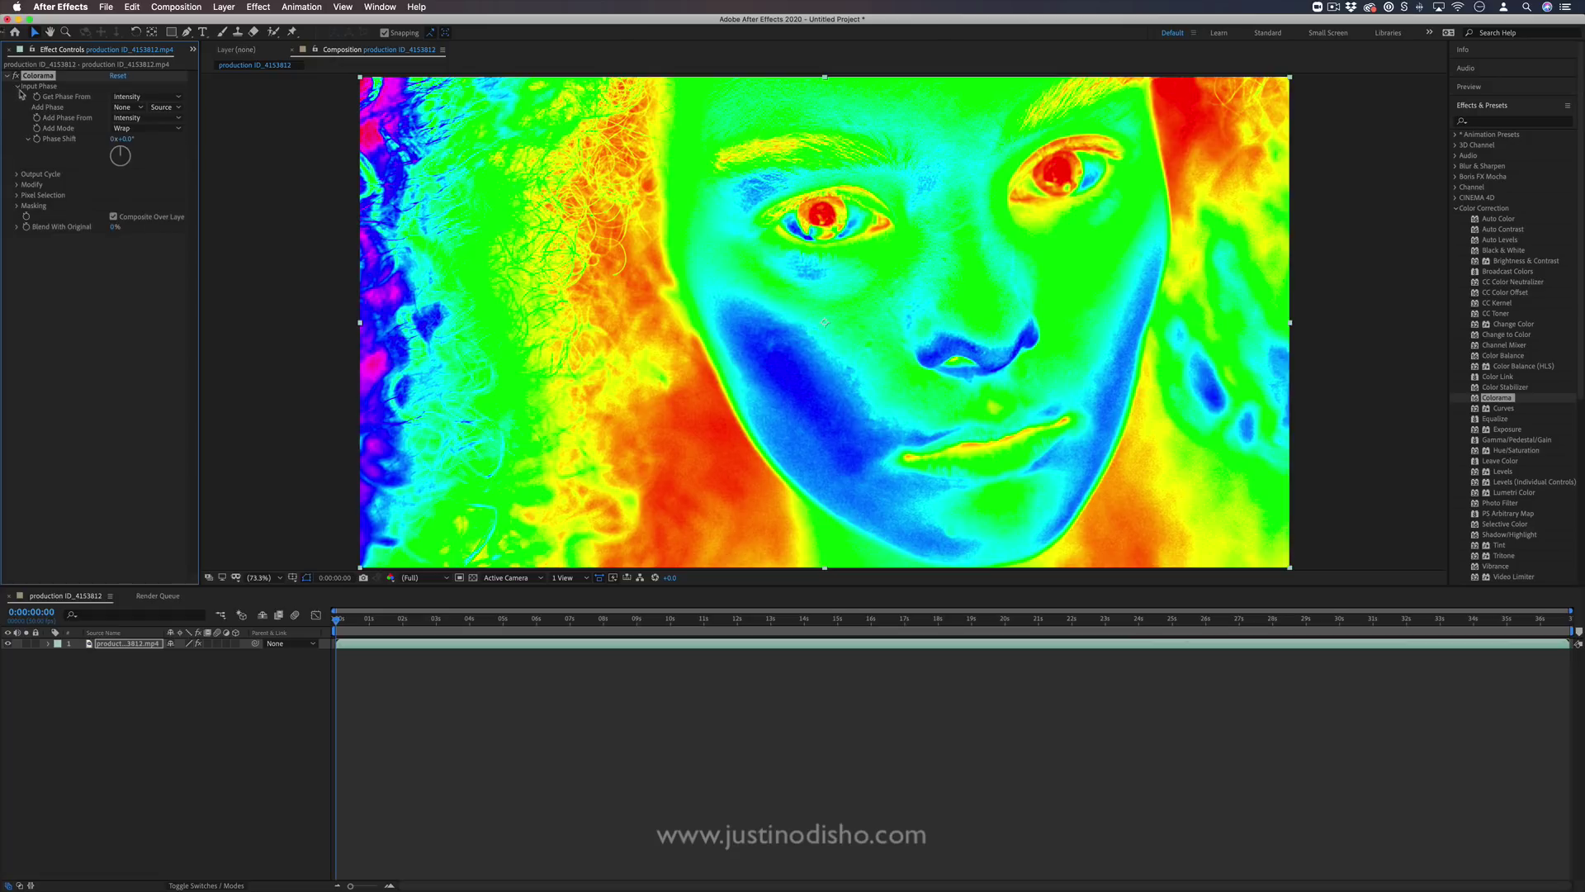
left_click(17, 174)
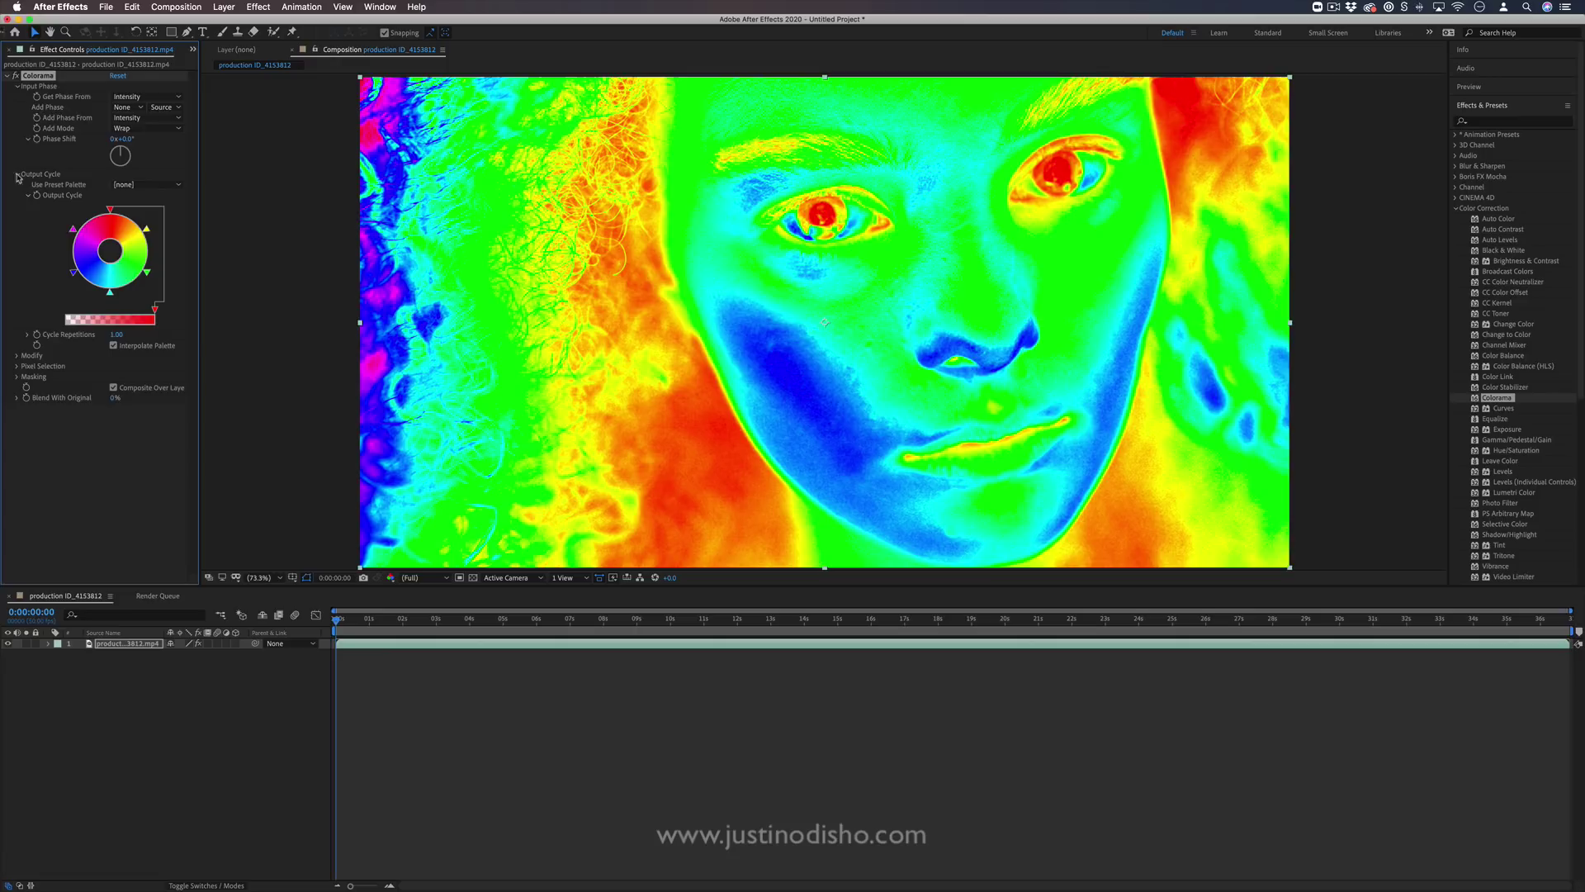
left_click(17, 355)
left_click(18, 398)
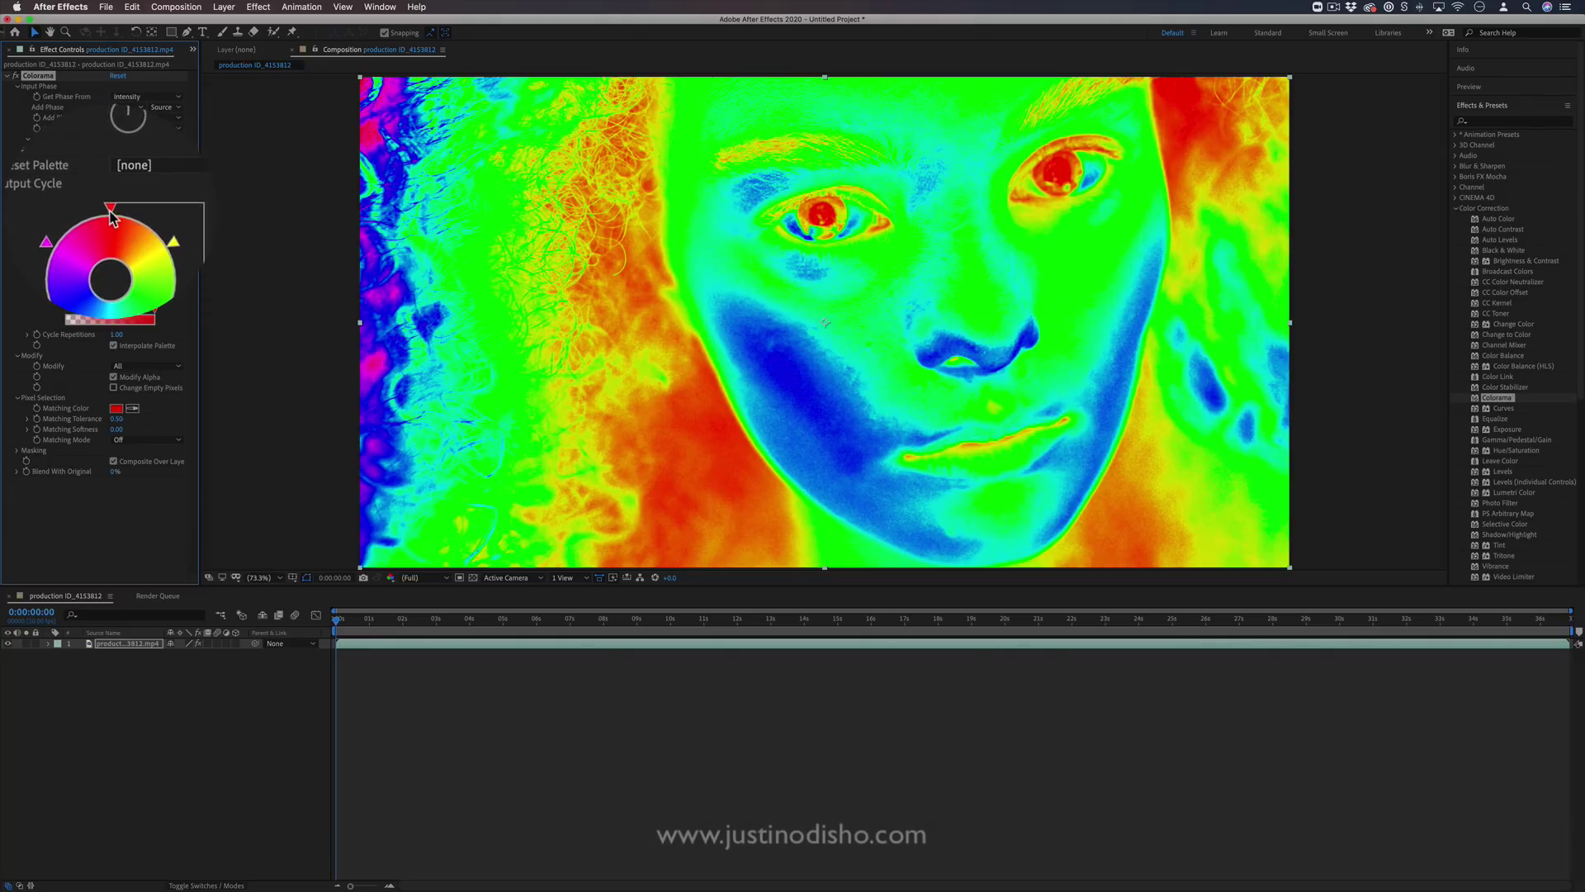
double_click(111, 211)
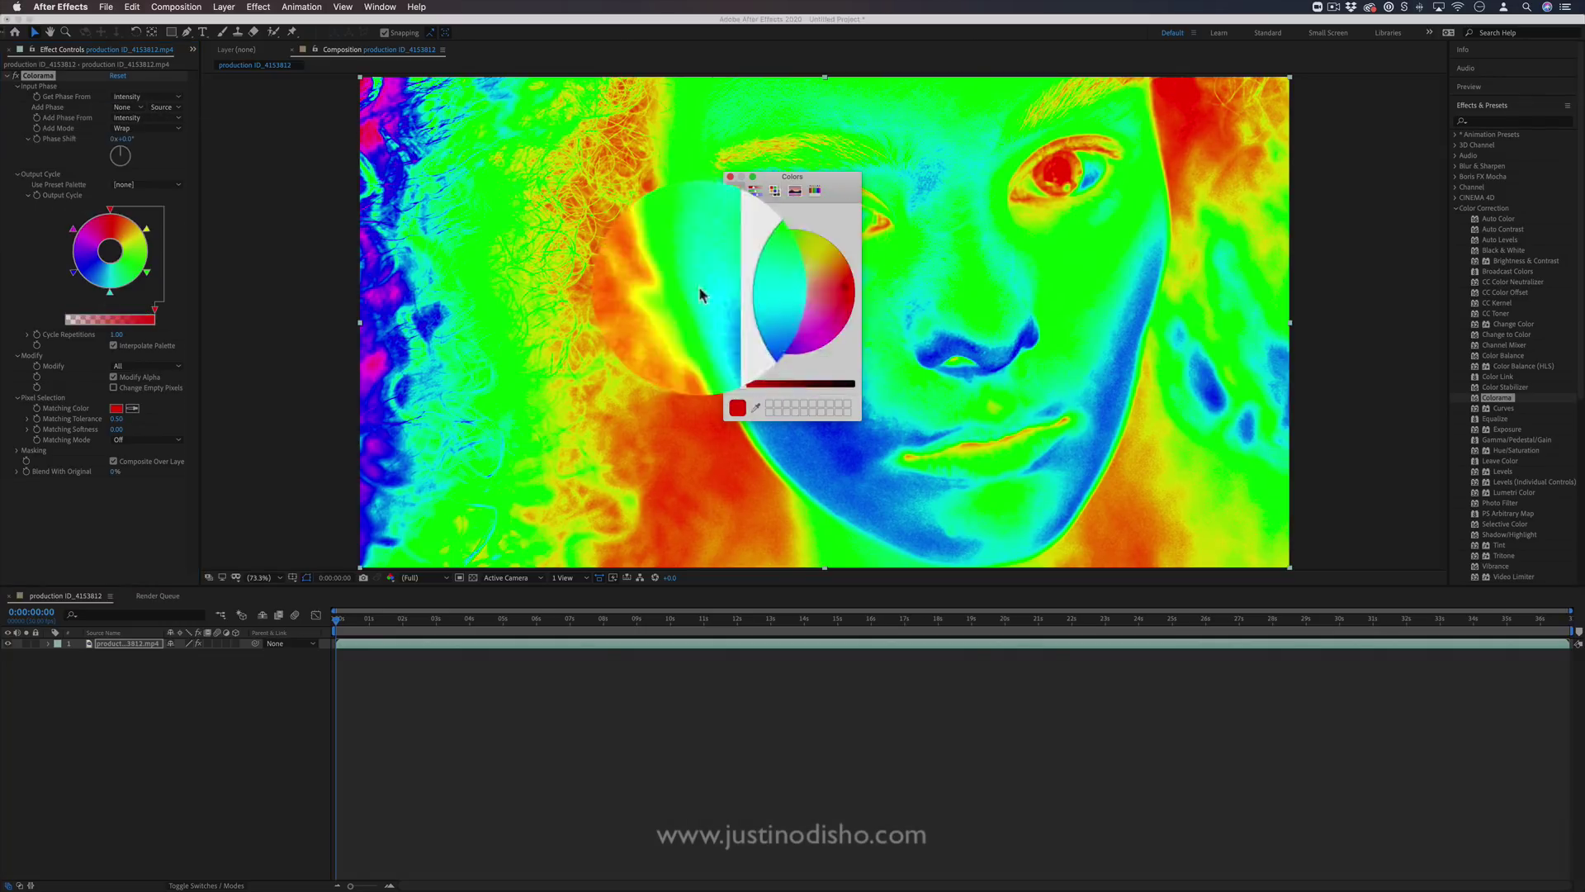
left_click(765, 332)
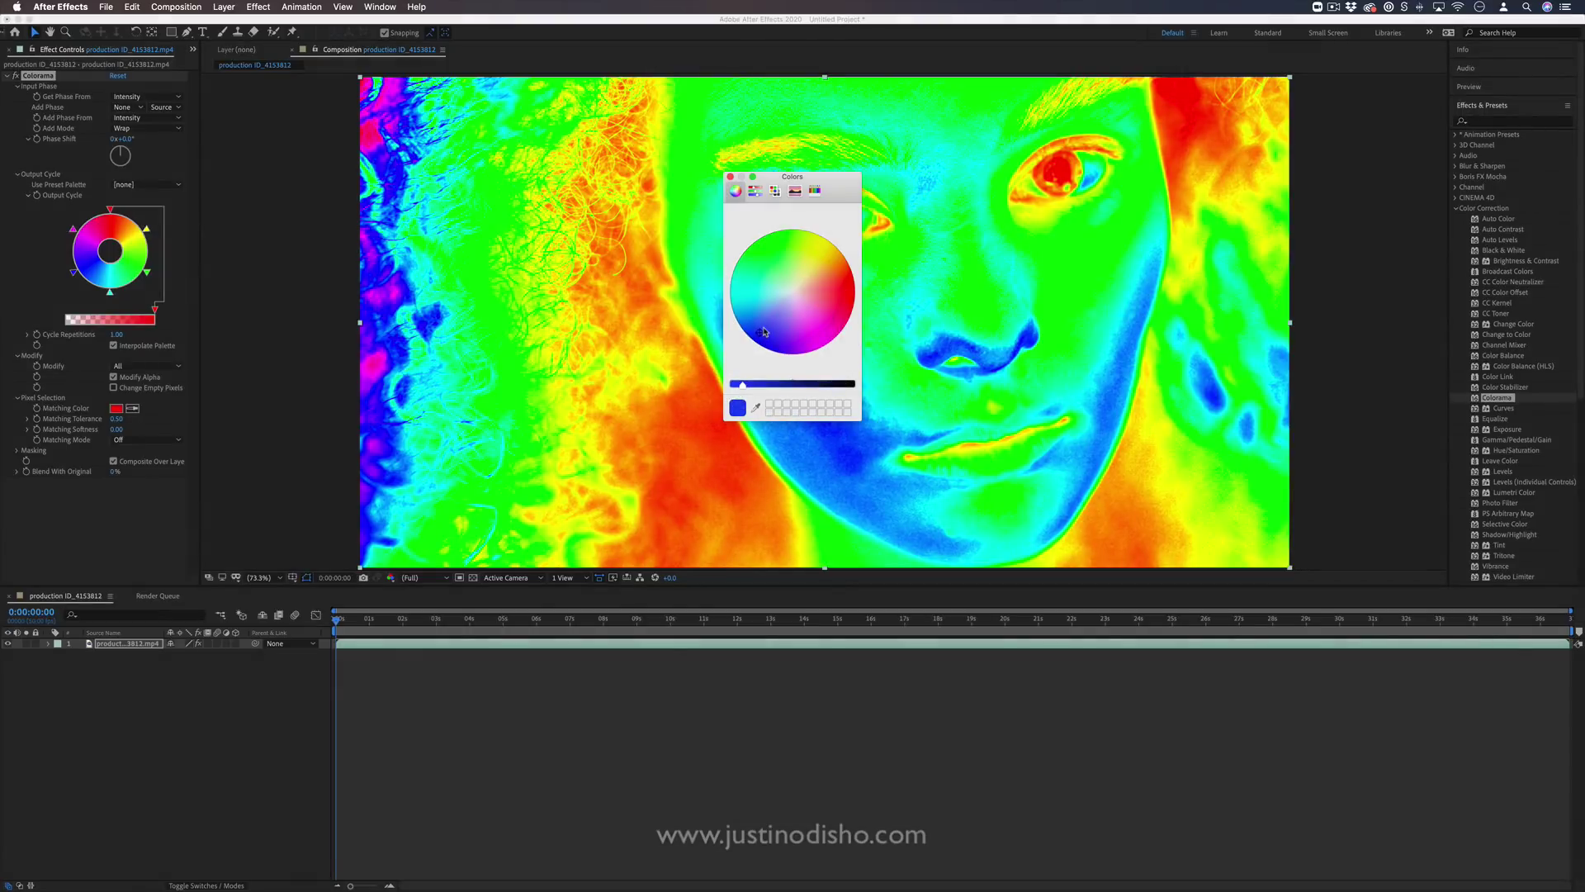
left_click(730, 177)
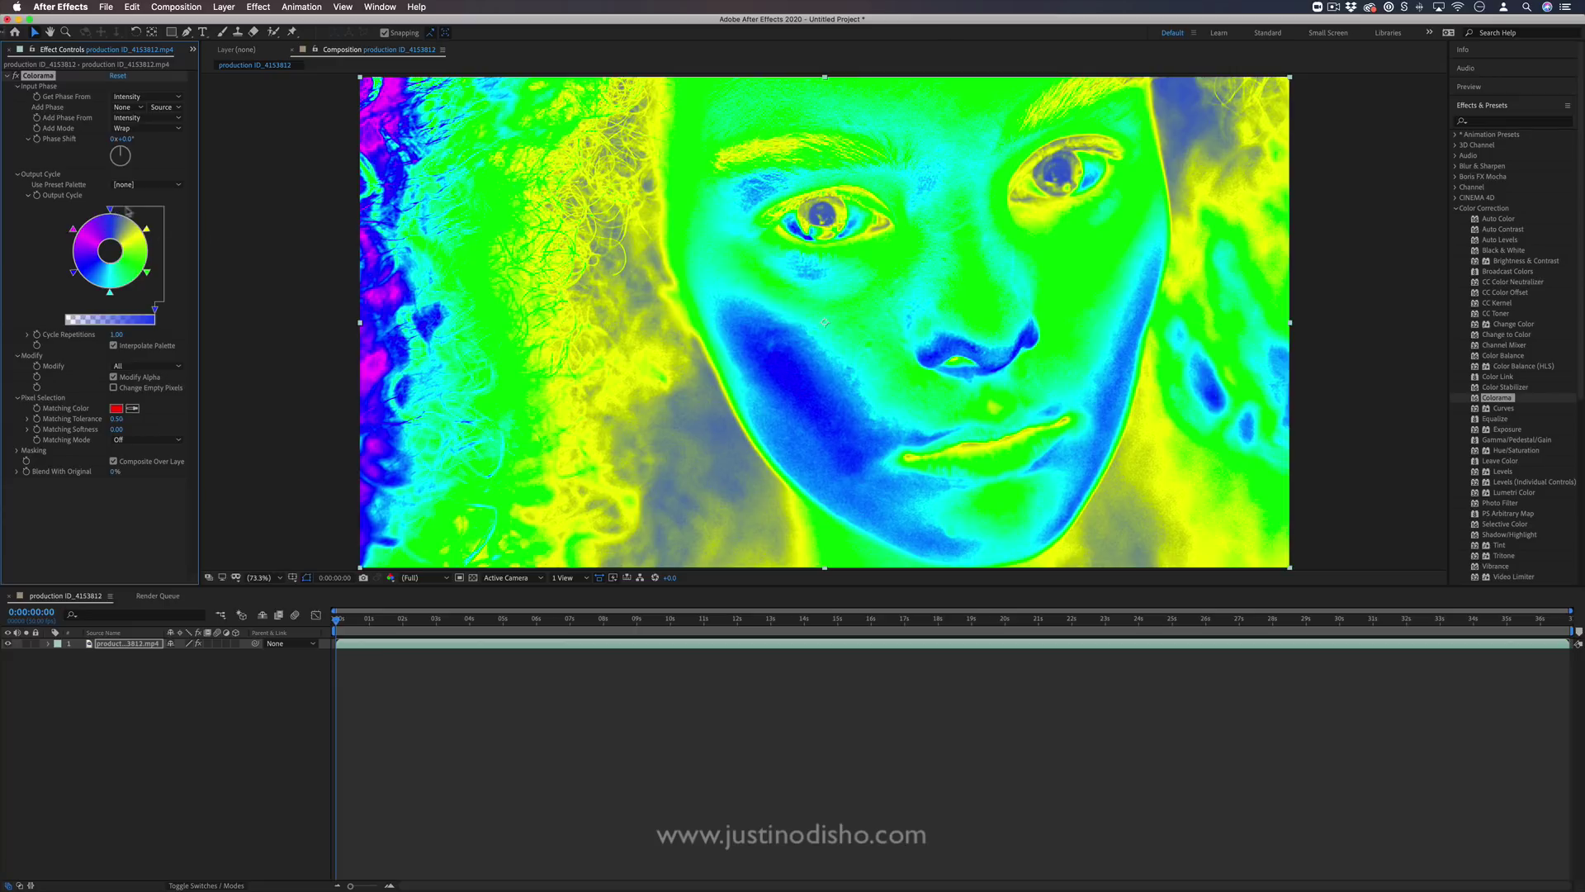
Try Colorama's Alpha Ramp, Hue Cycle, Negative, Ramp Red and Ramp Green preset palettes
left_click(163, 188)
left_click(157, 200)
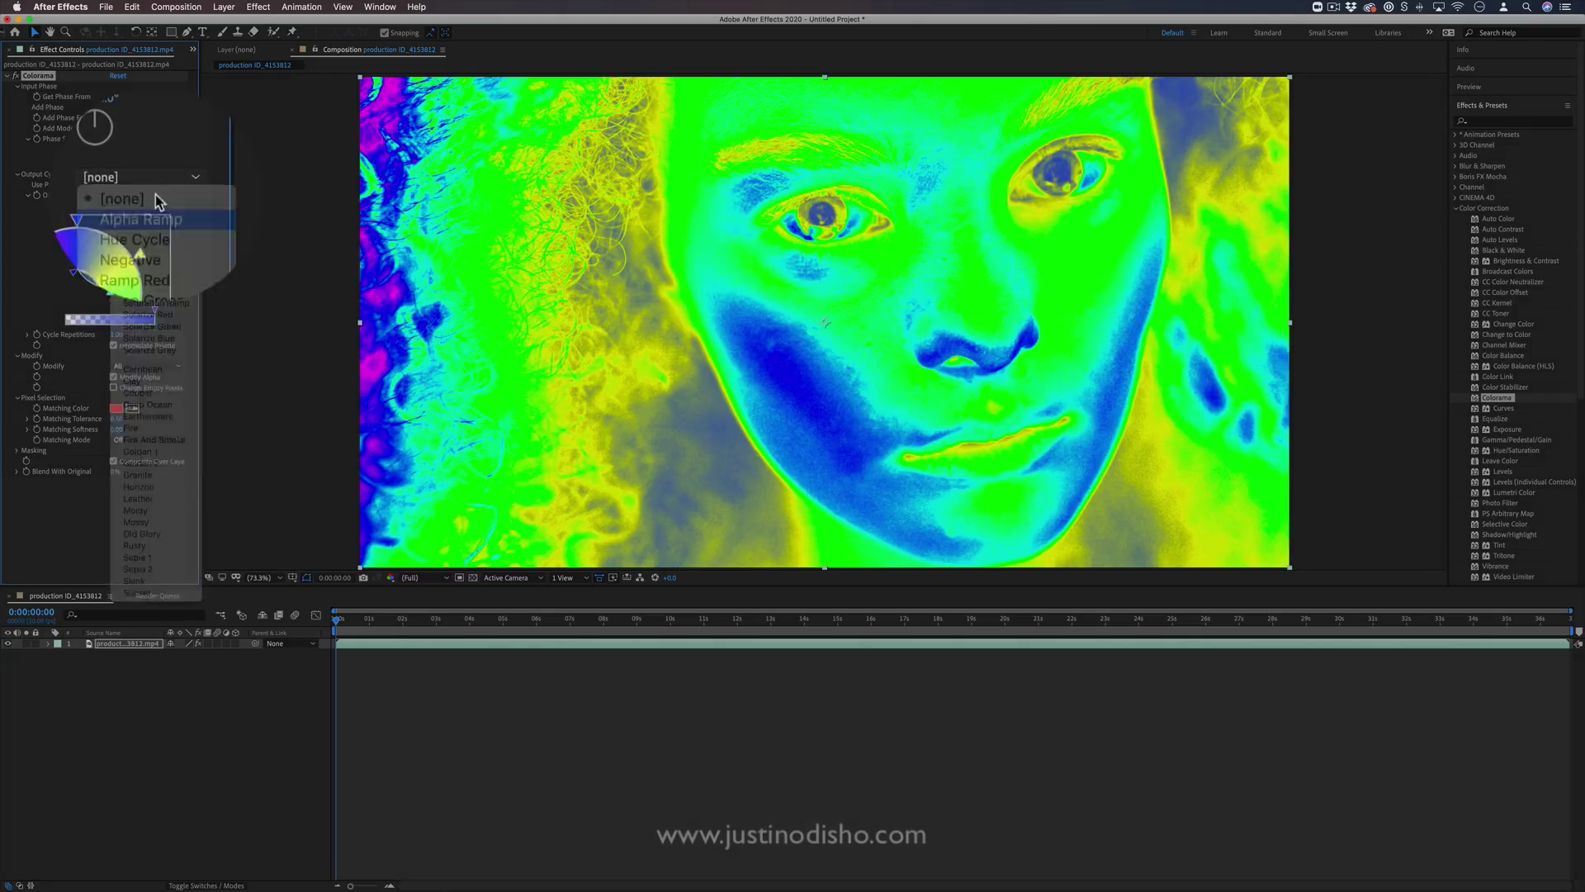
left_click(158, 188)
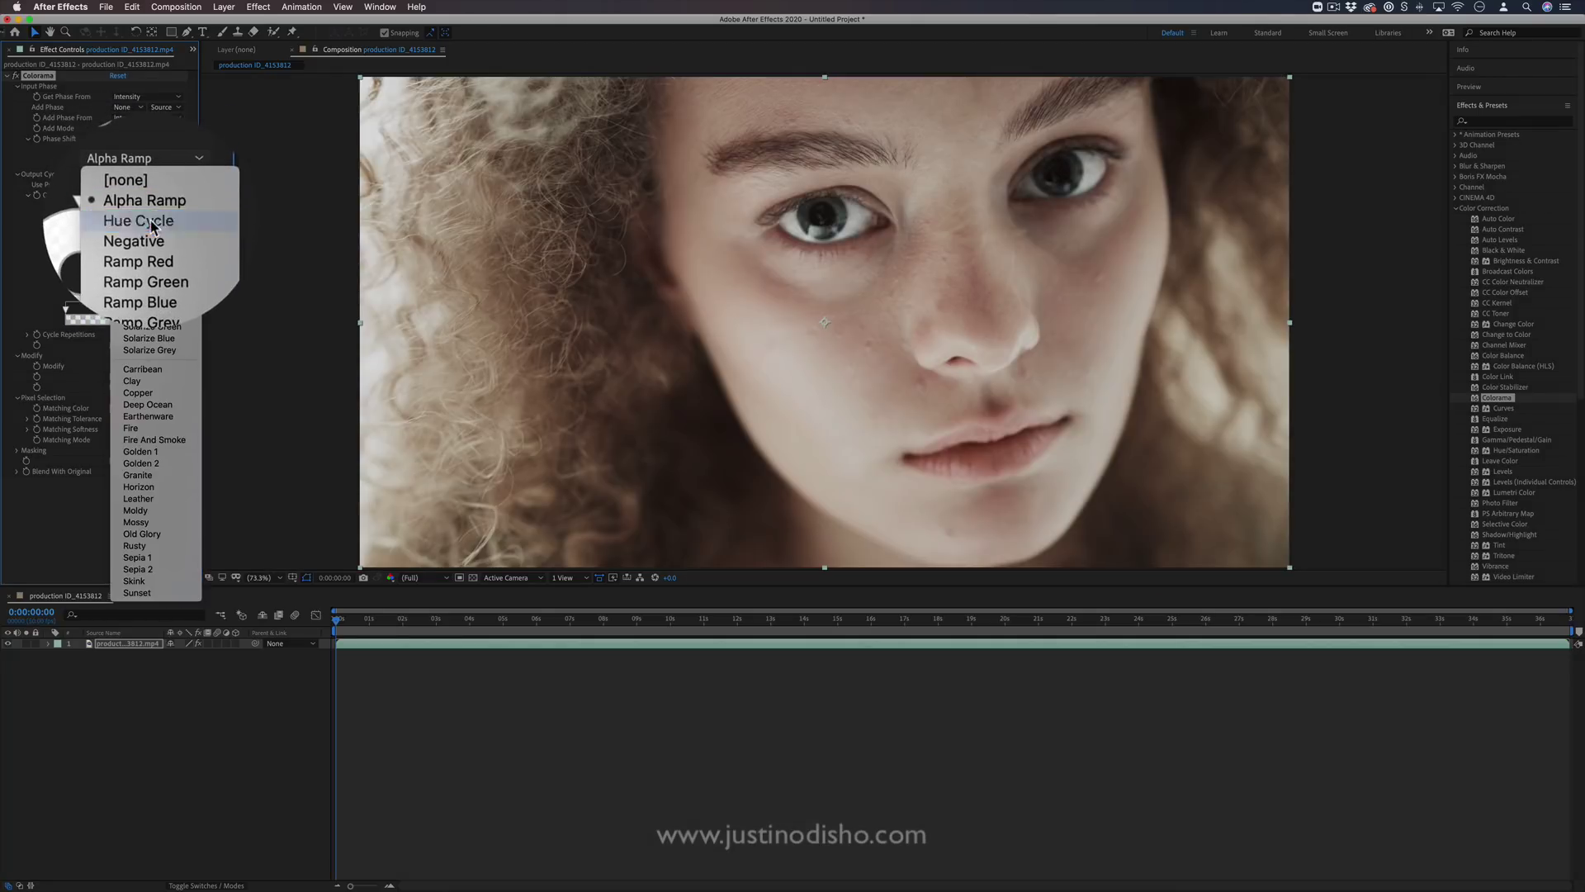
left_click(151, 220)
left_click(157, 189)
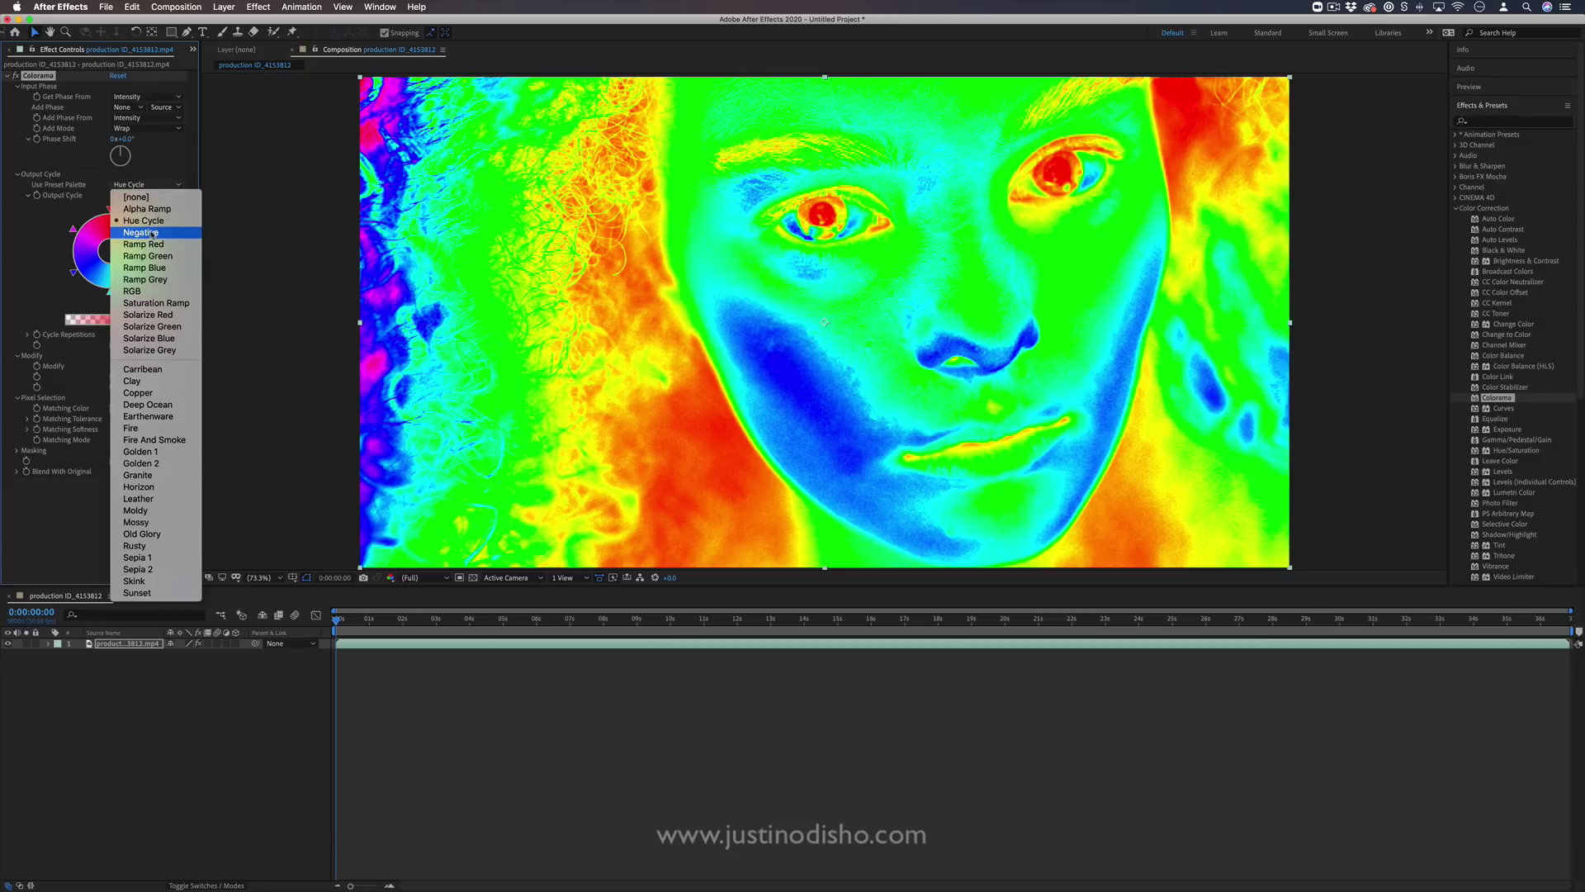
left_click(163, 208)
left_click(163, 186)
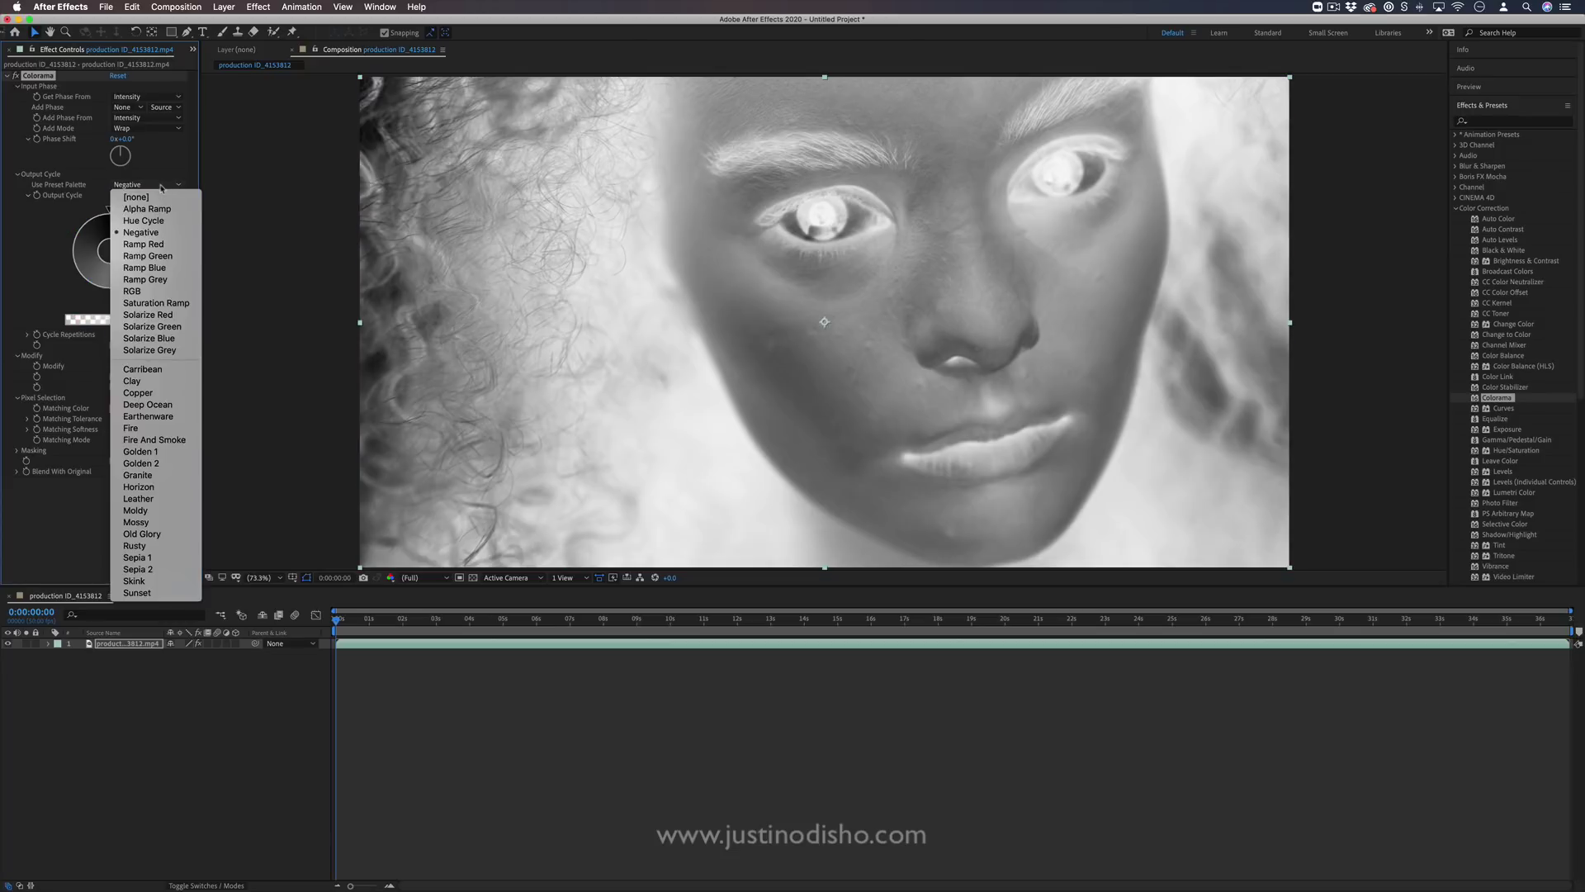
left_click(160, 245)
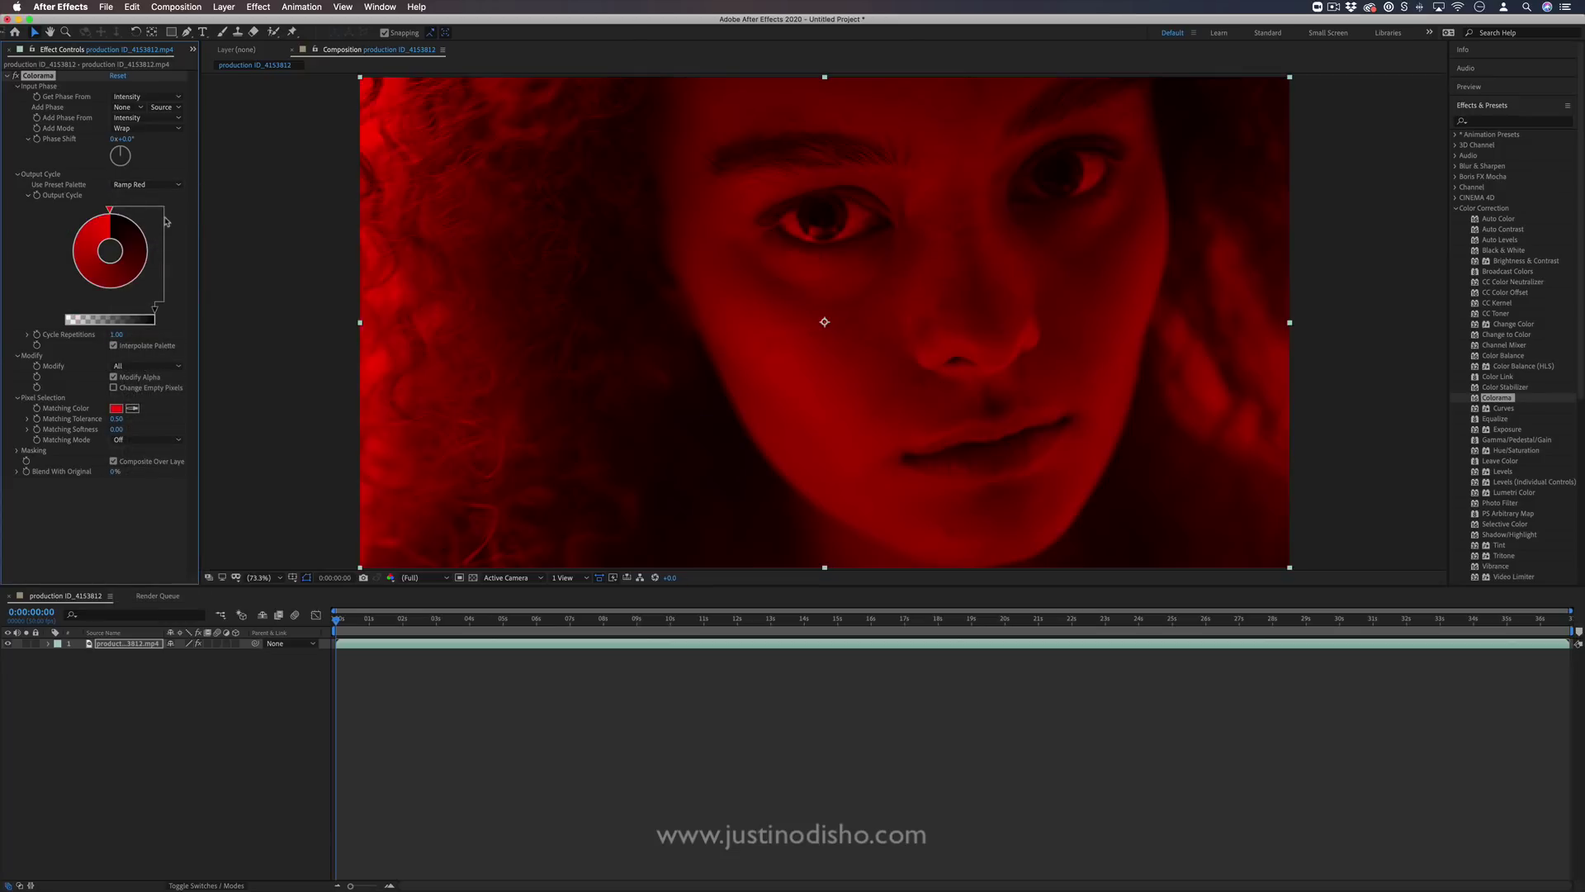
left_click(156, 190)
left_click(162, 256)
Try the Ramp Blue, Ramp Grey, Clay and Fire preset palettes
left_click(159, 186)
left_click(157, 270)
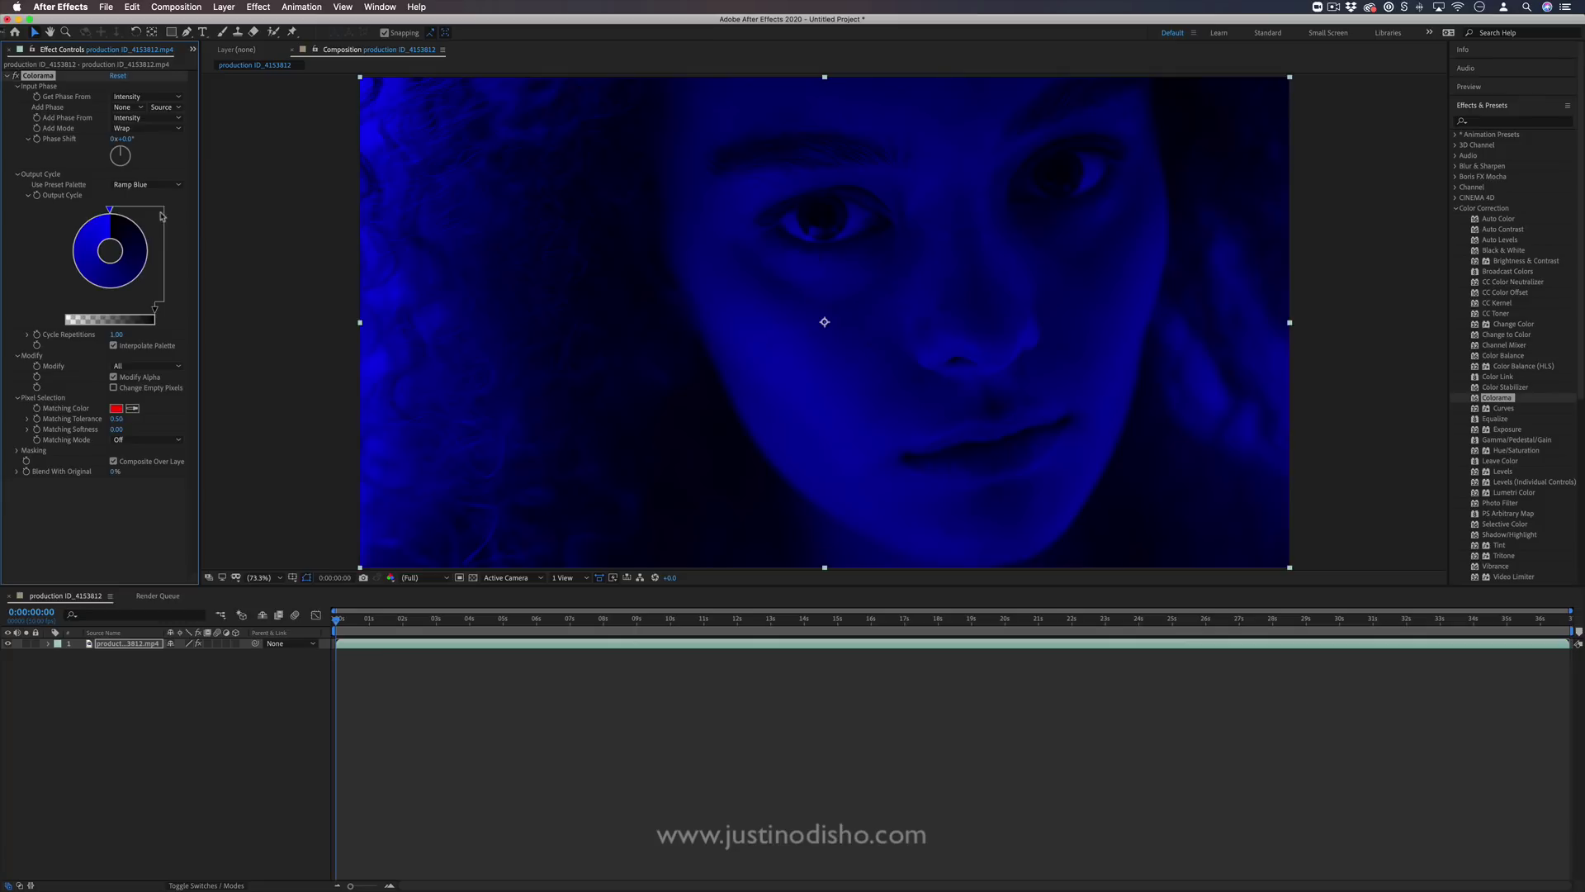
left_click(162, 188)
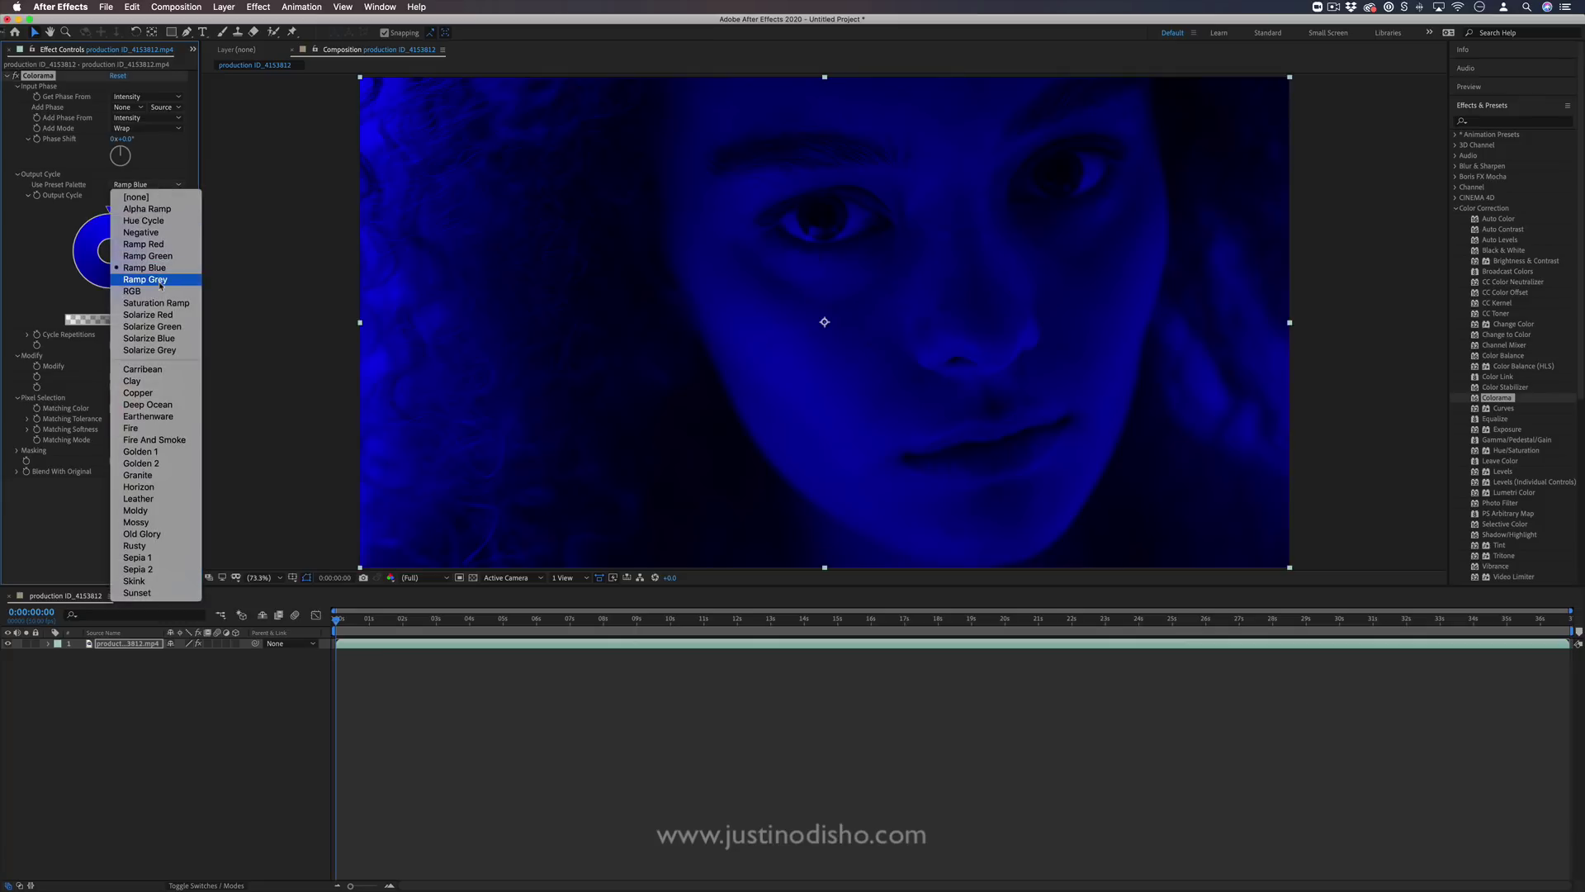
left_click(168, 242)
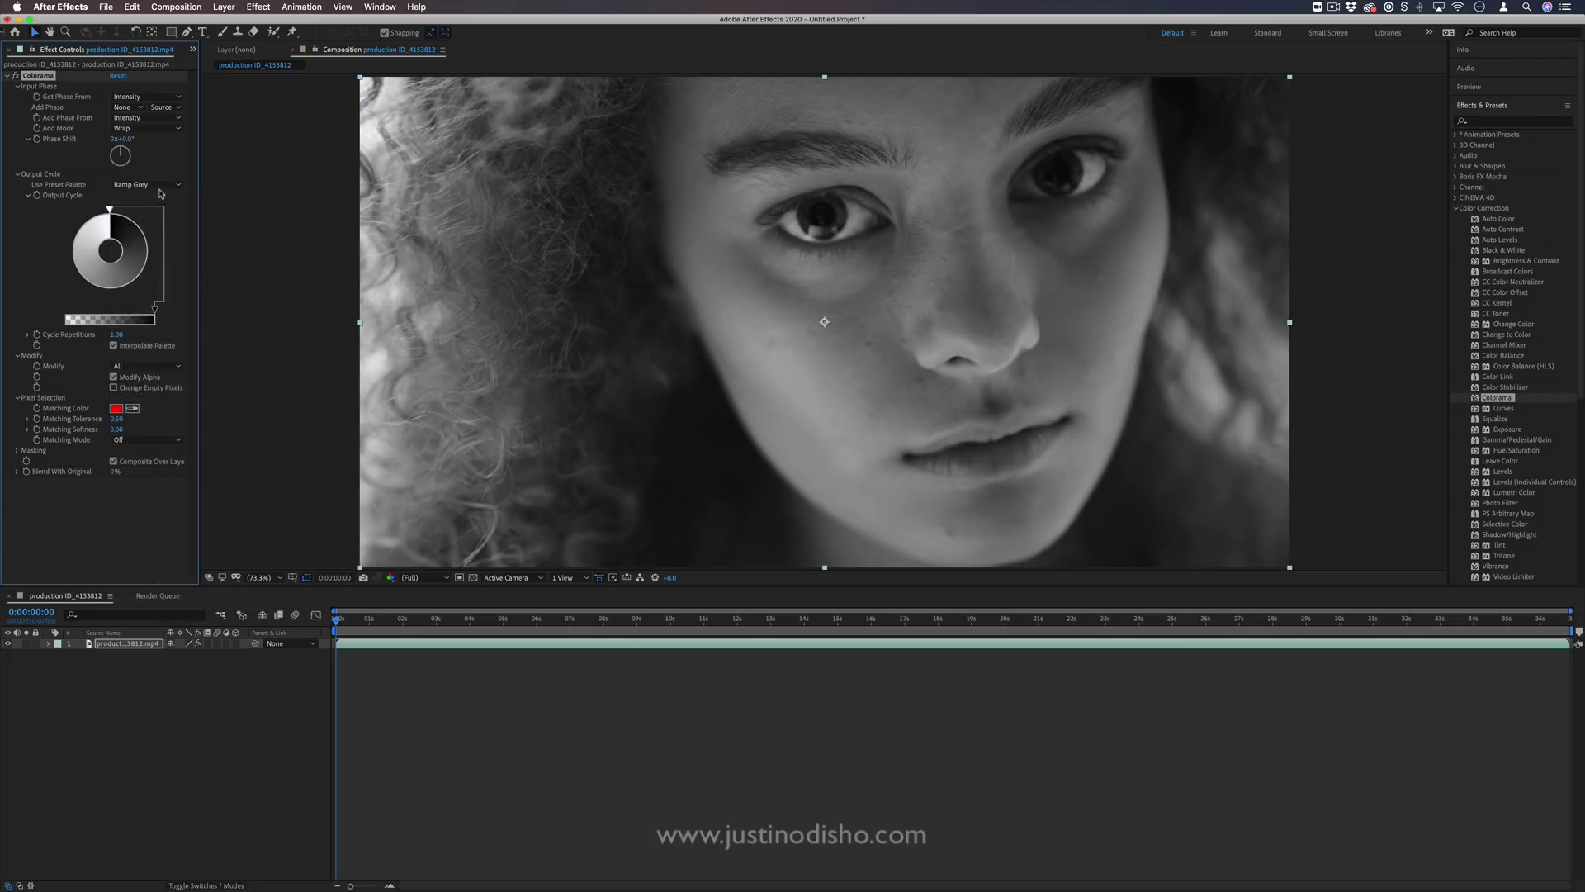
left_click(160, 189)
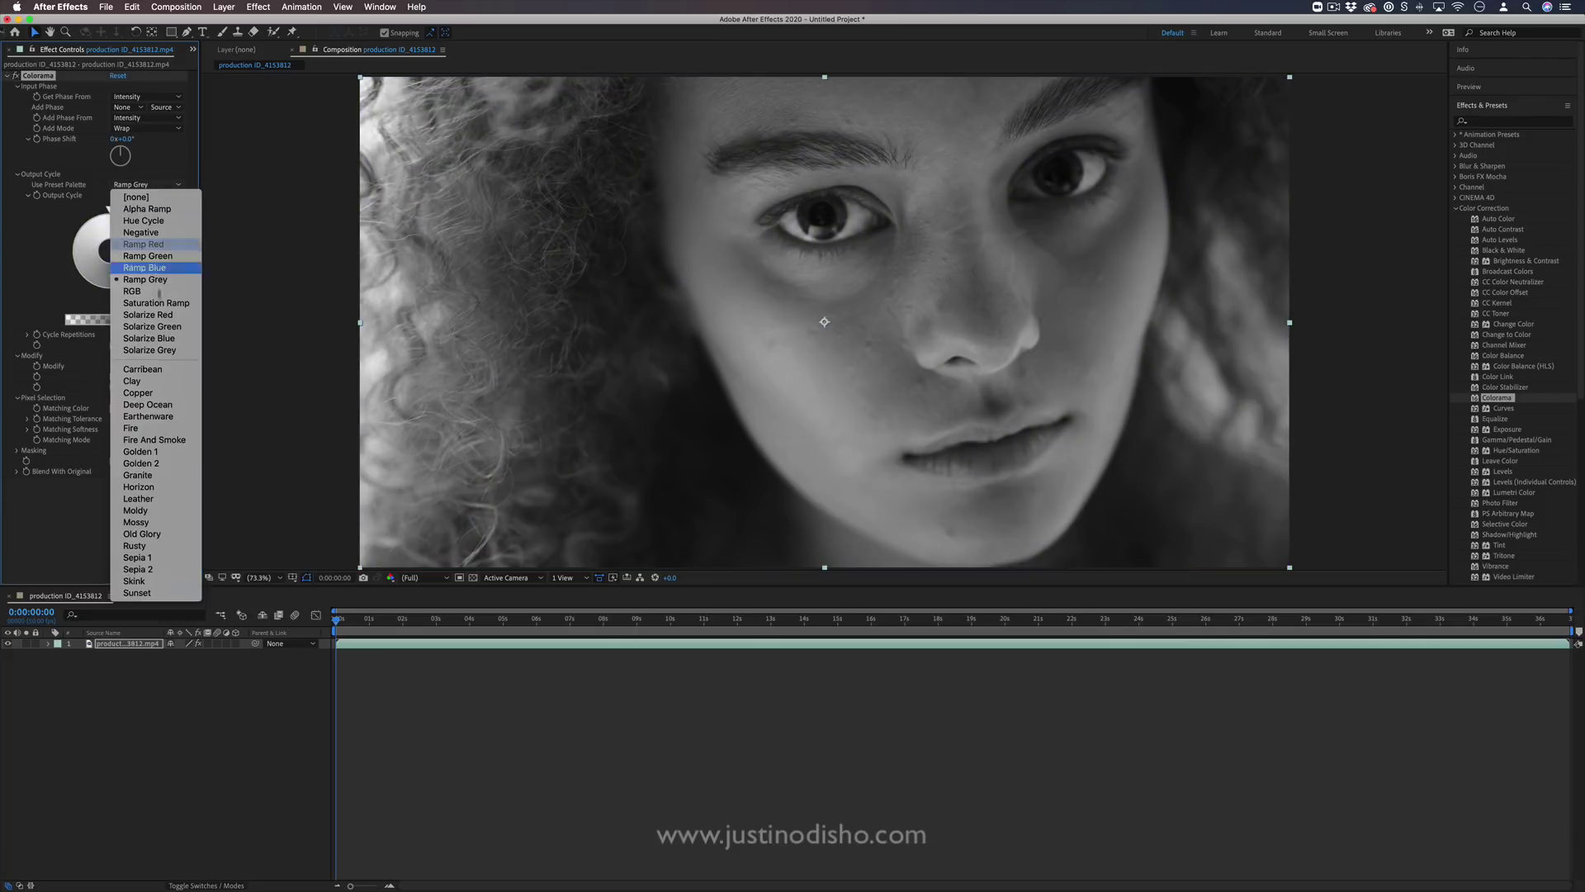
left_click(157, 381)
left_click(142, 190)
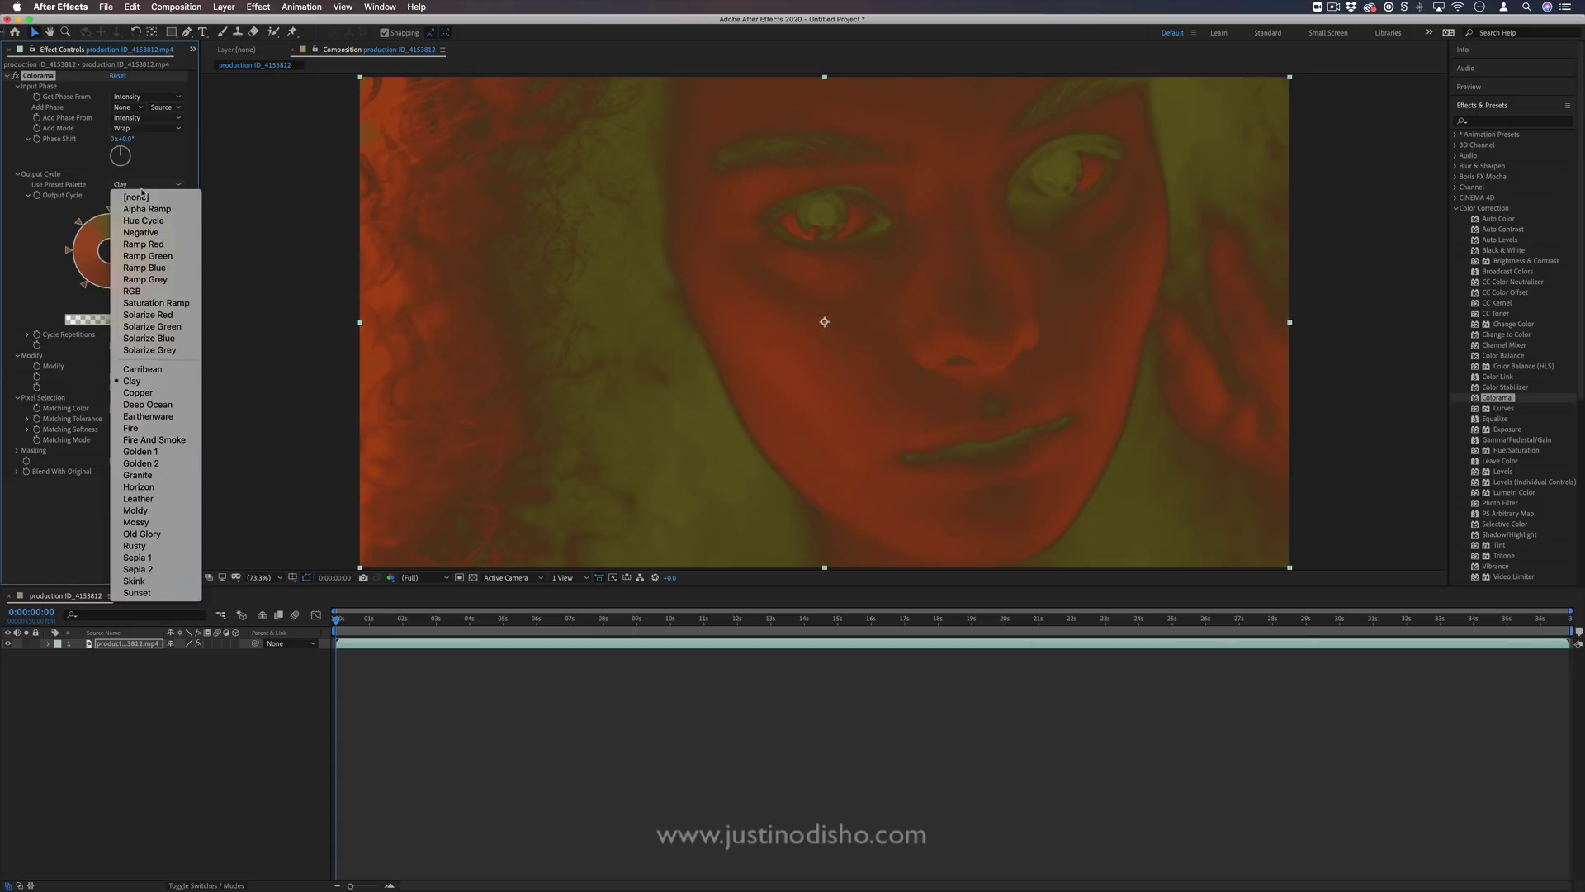
left_click(132, 428)
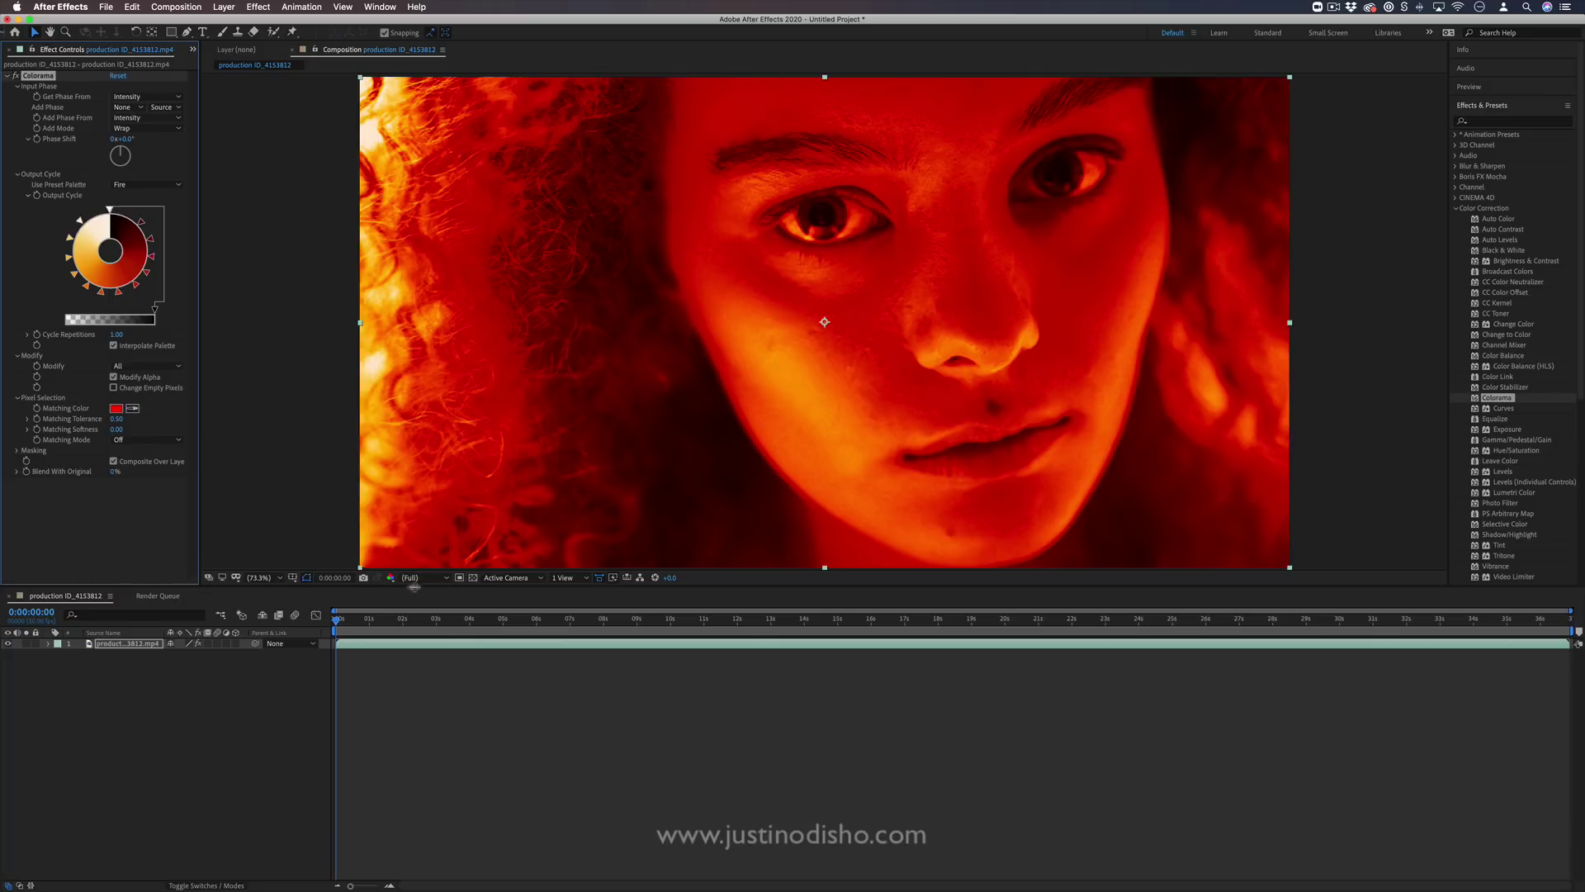
Preview the Fire look at 0:00:01:06 and 0:00:08:02, then switch to Sunset
left_click_drag(339, 619, 374, 620)
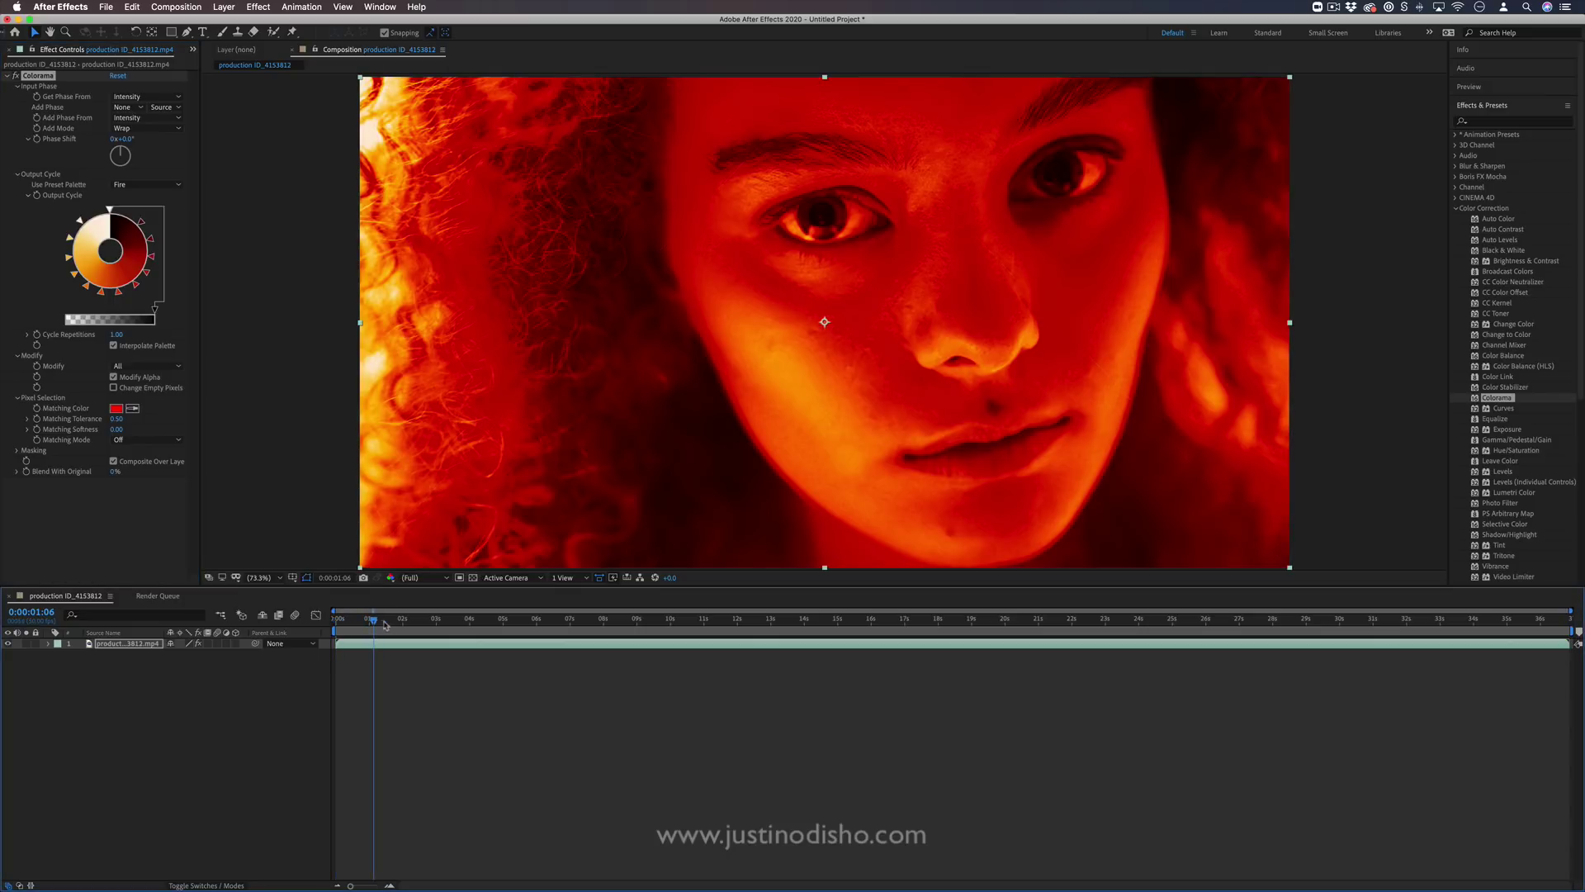
left_click(605, 629)
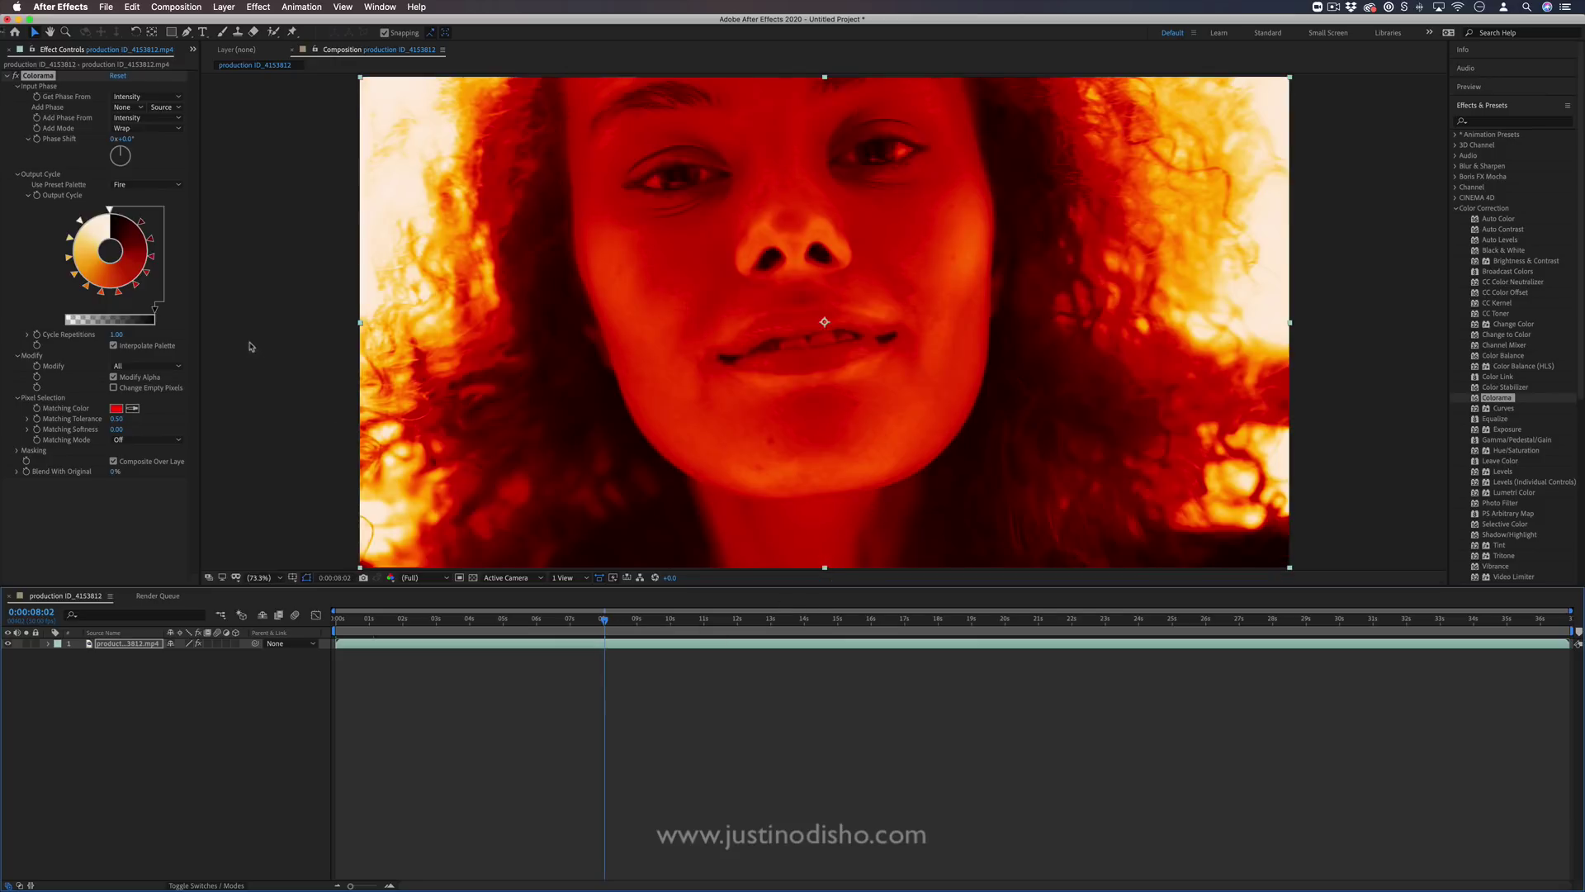
left_click(146, 184)
left_click(146, 273)
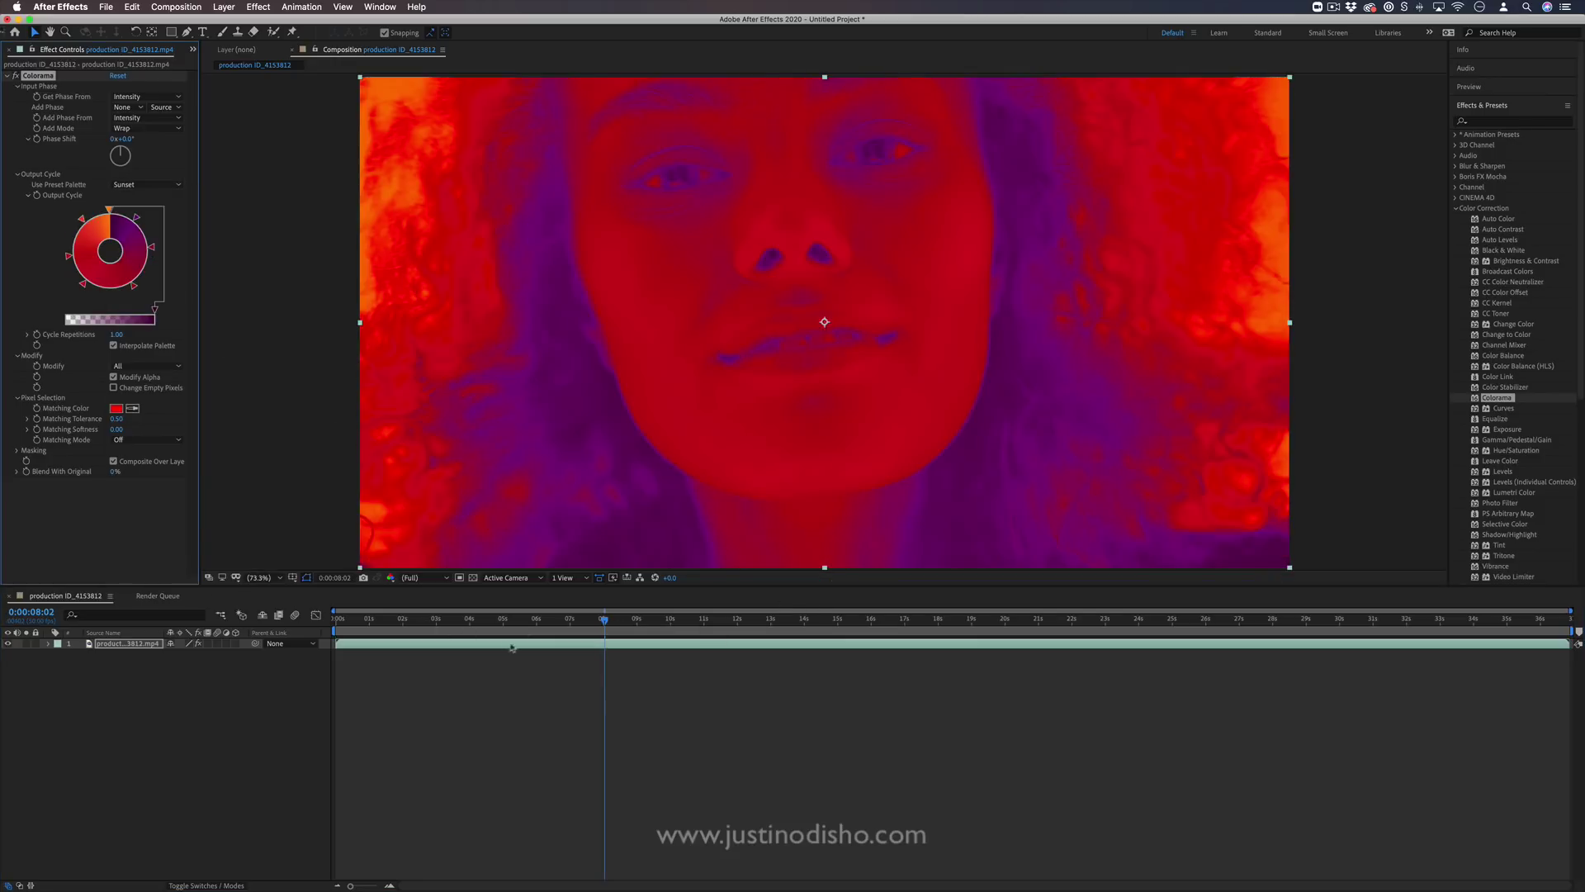
Keyframe Phase Shift at 166° on 0:00:02:26 and rotate it further at 0:00:05:37
left_click(419, 620)
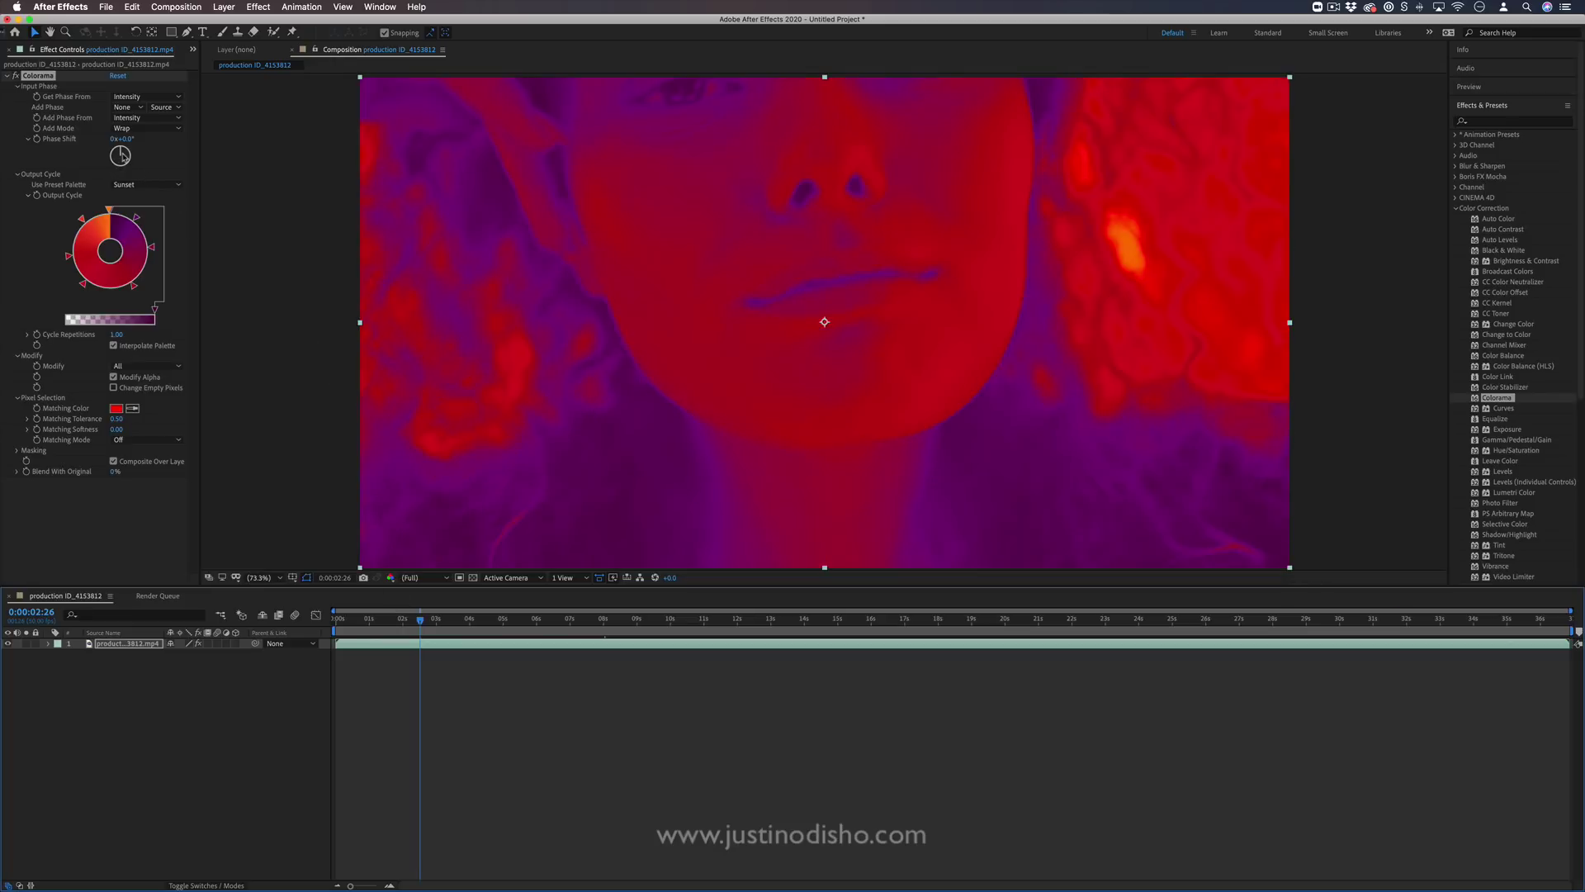
mouse_move(122, 156)
left_mouse_down()
mouse_move(123, 174)
mouse_move(123, 142)
left_mouse_up()
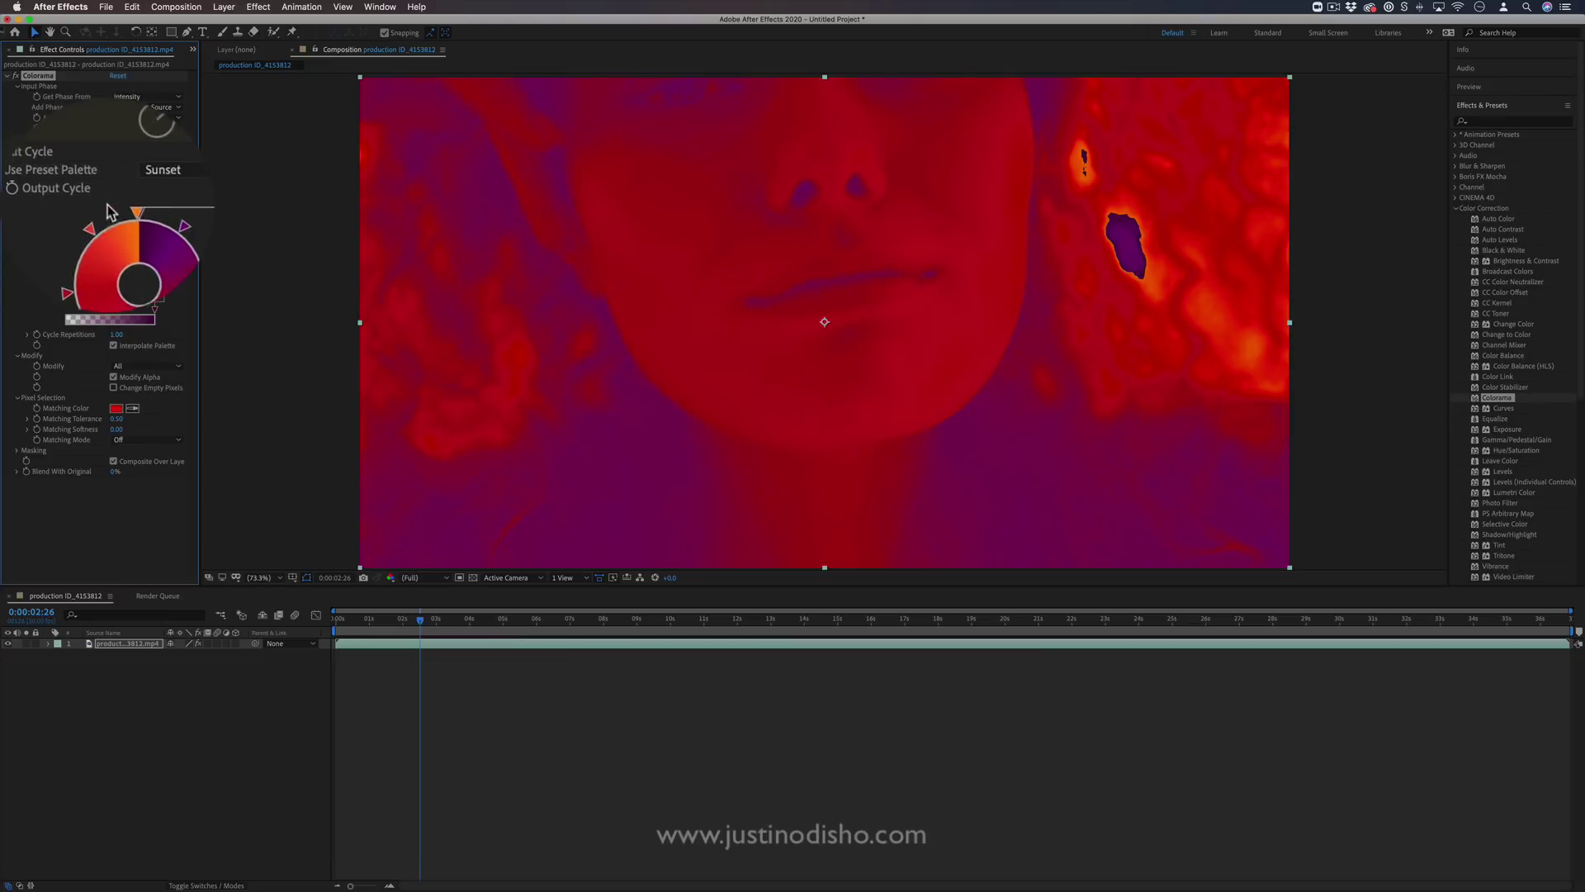
left_click_drag(422, 621, 528, 621)
mouse_move(126, 154)
left_mouse_down()
mouse_move(112, 170)
mouse_move(97, 142)
mouse_move(128, 129)
left_mouse_up()
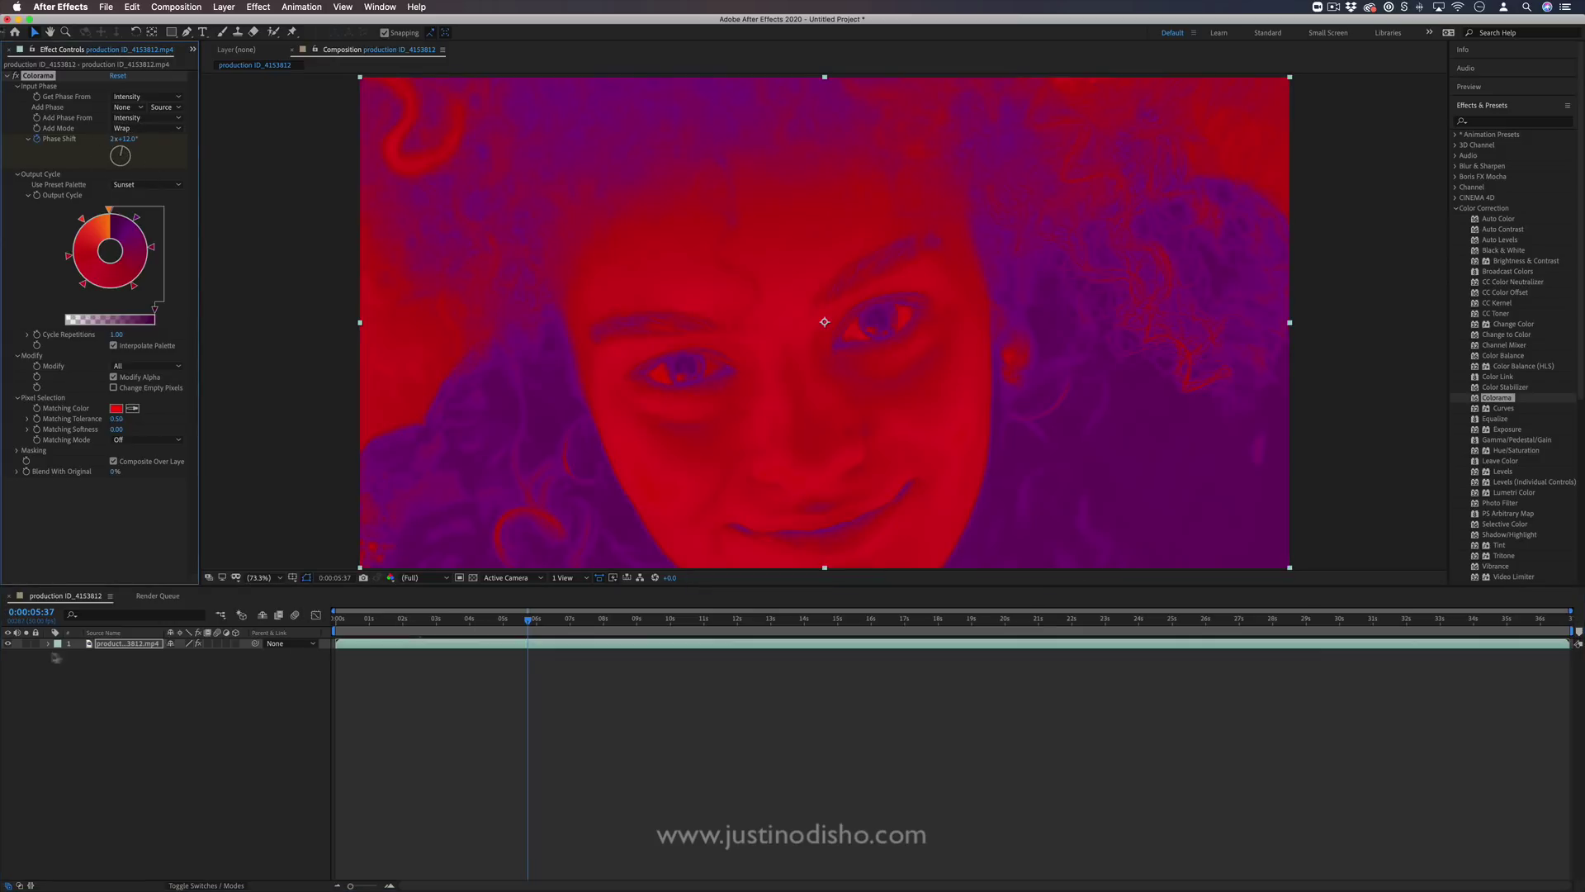
left_click(51, 643)
Reveal the Phase Shift keyframes in the timeline and preview the colour animation from 0:00:02:35
left_click(59, 654)
left_click(70, 665)
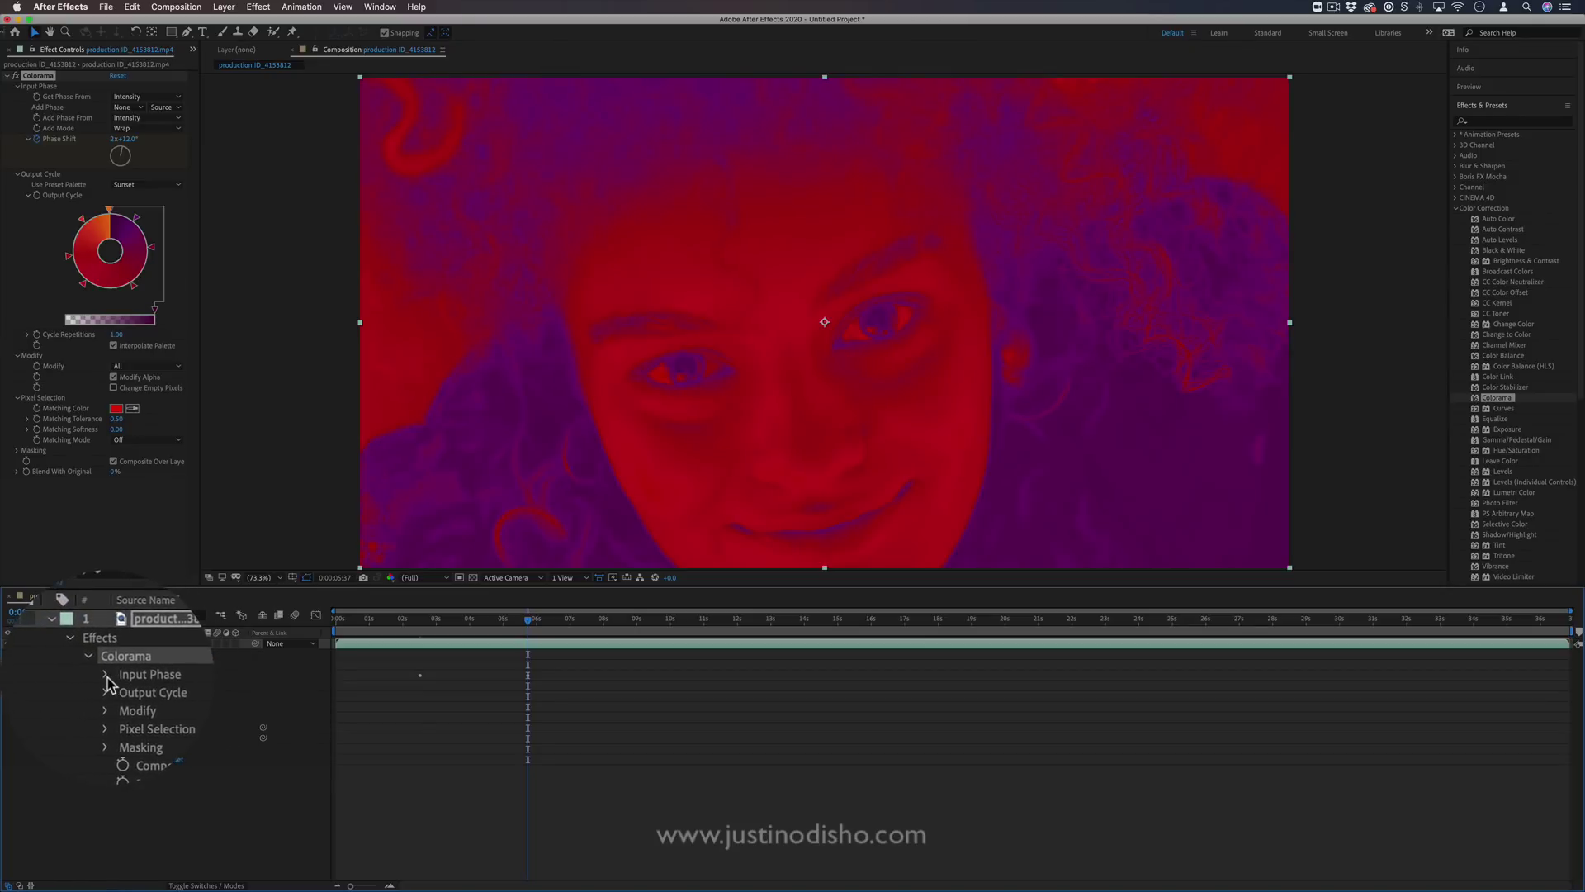
left_click(80, 676)
left_click(132, 727)
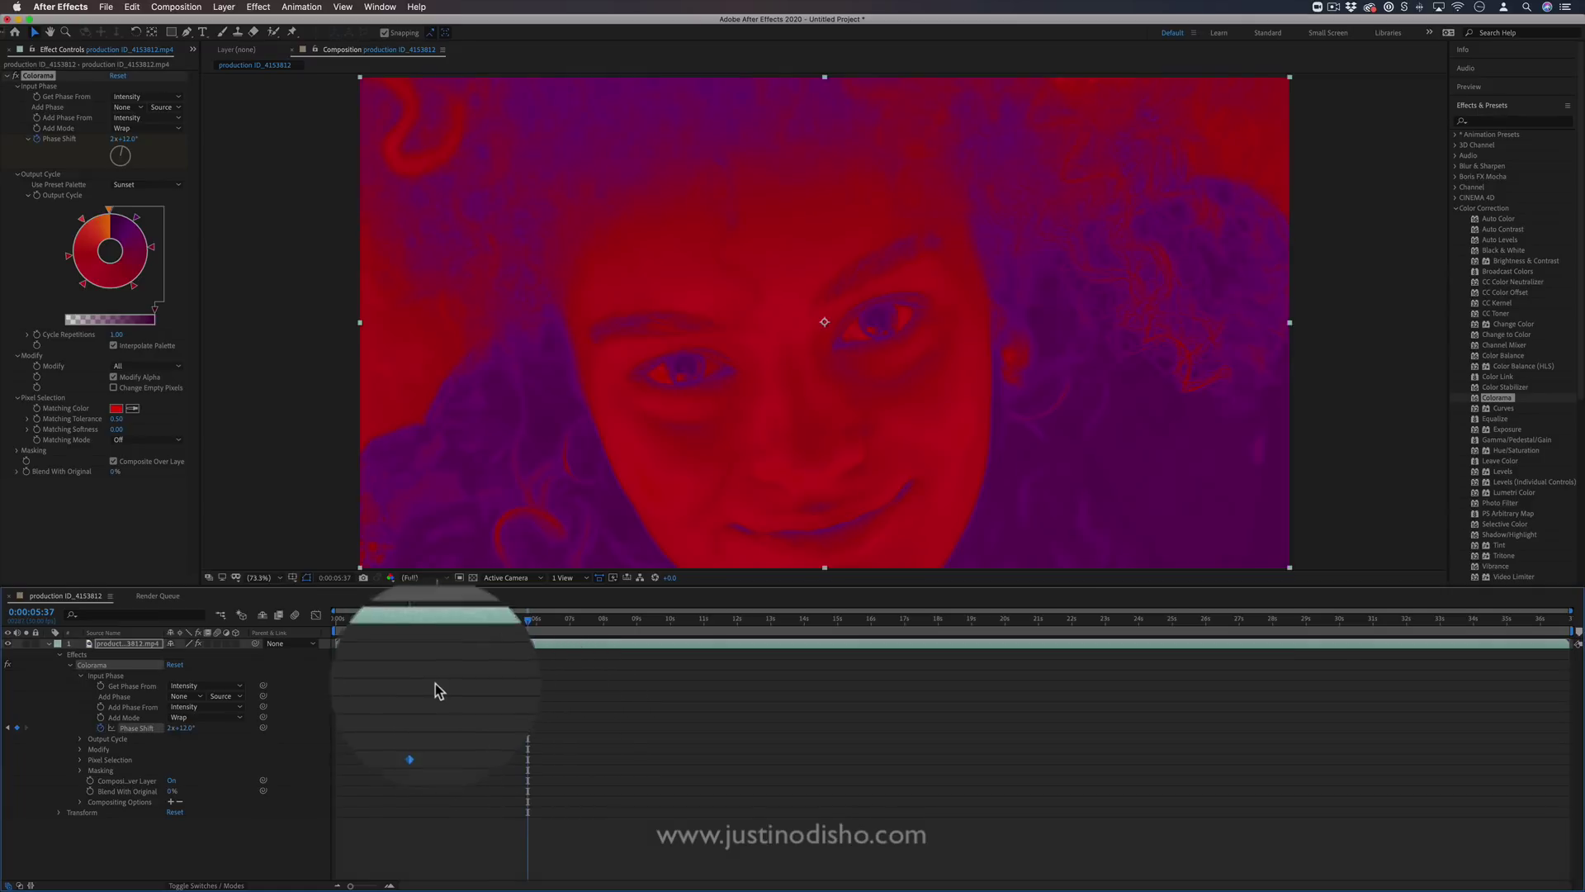
left_click(427, 619)
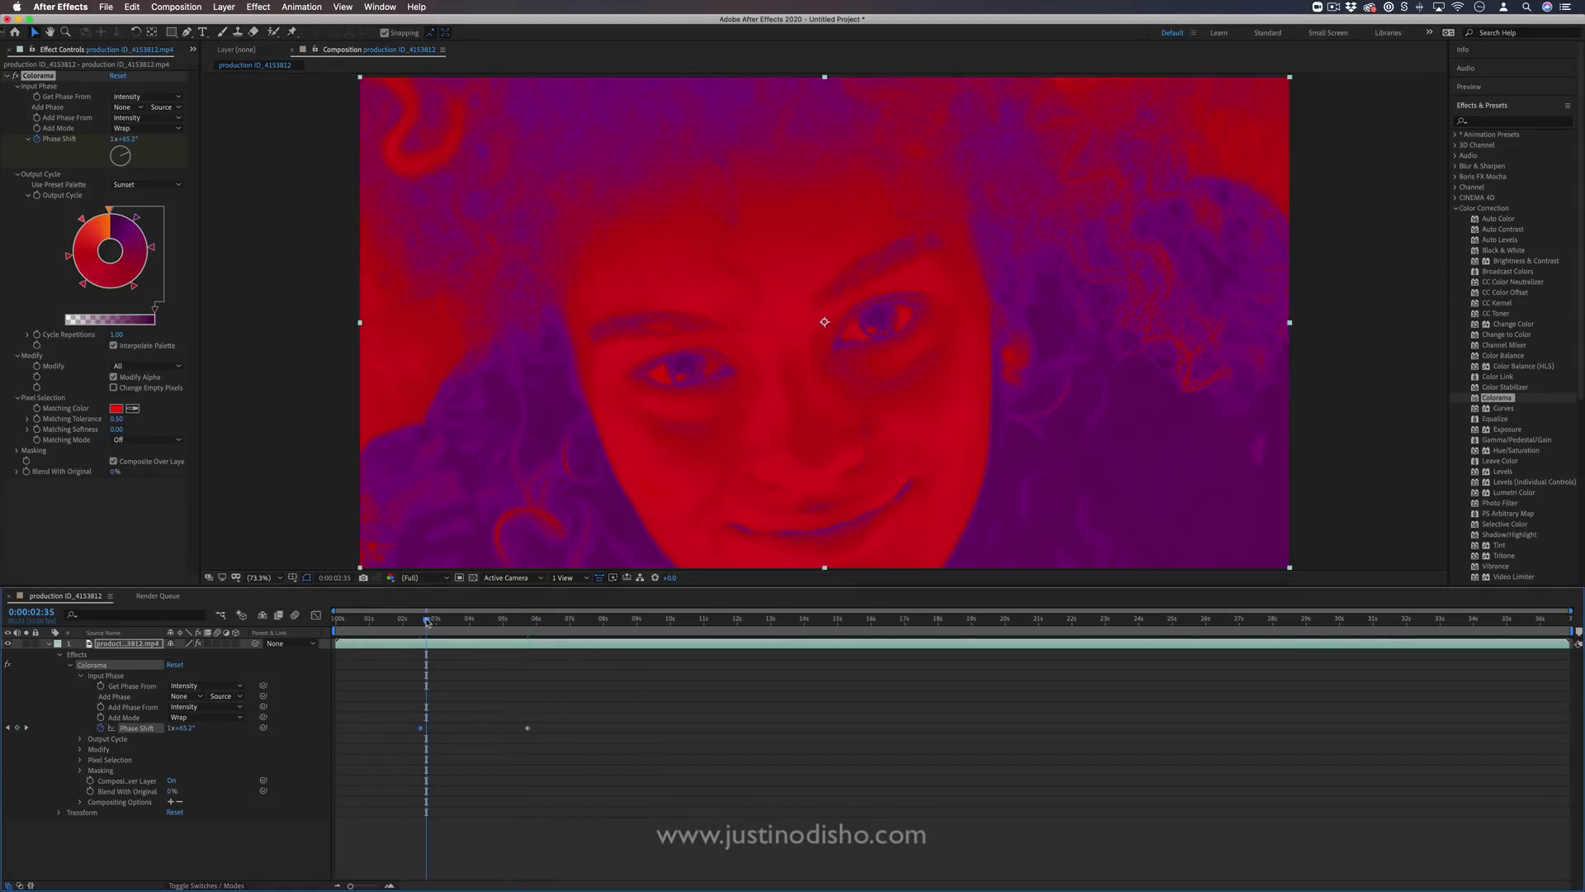
key("space")
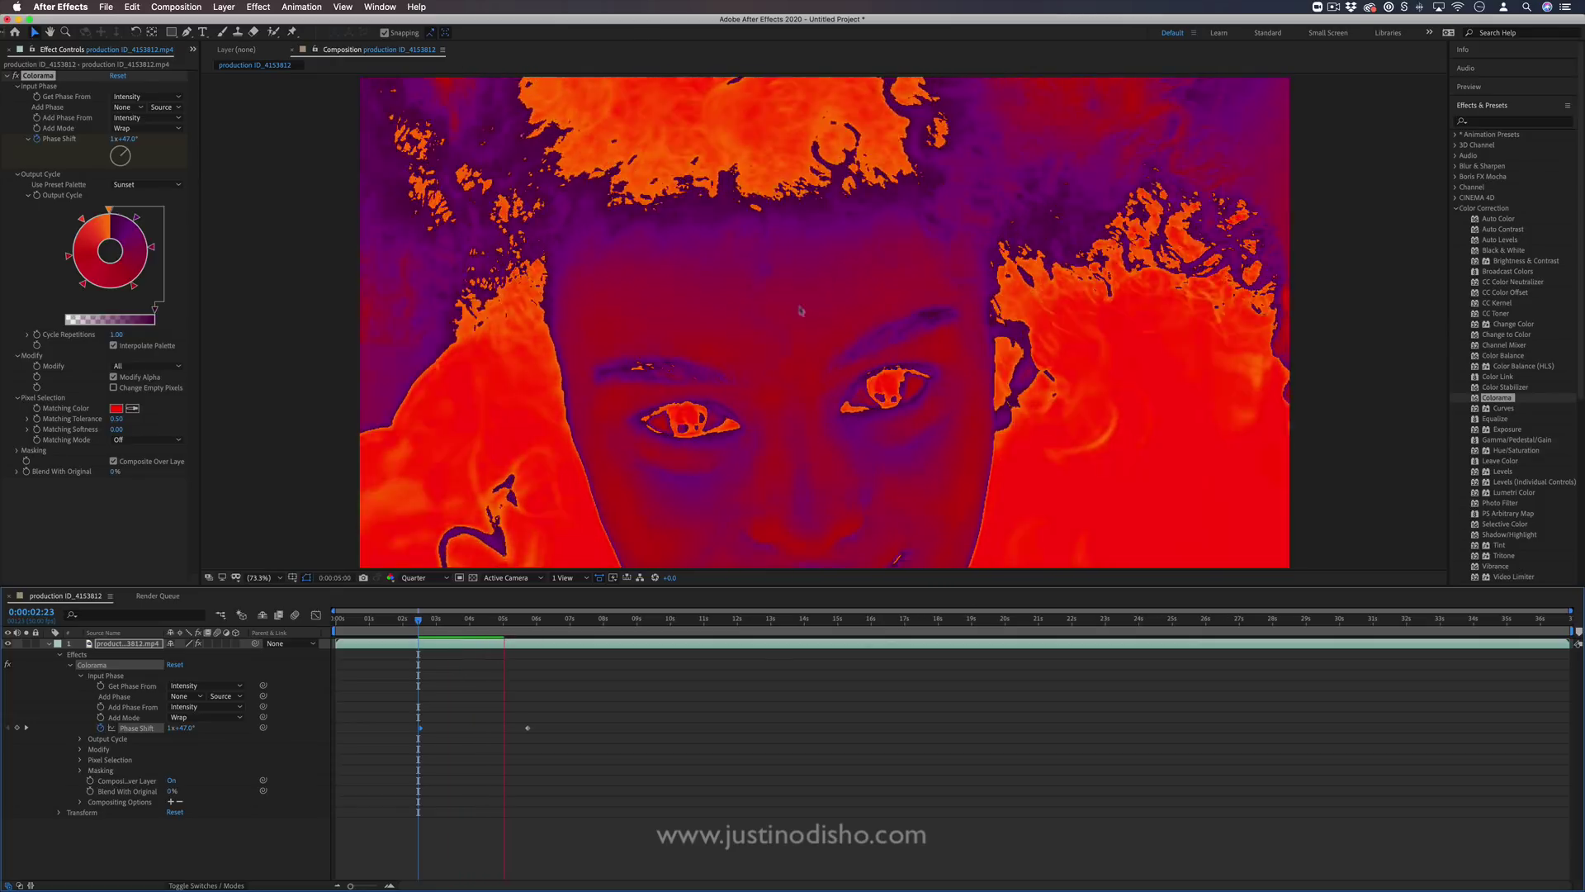
key("space")
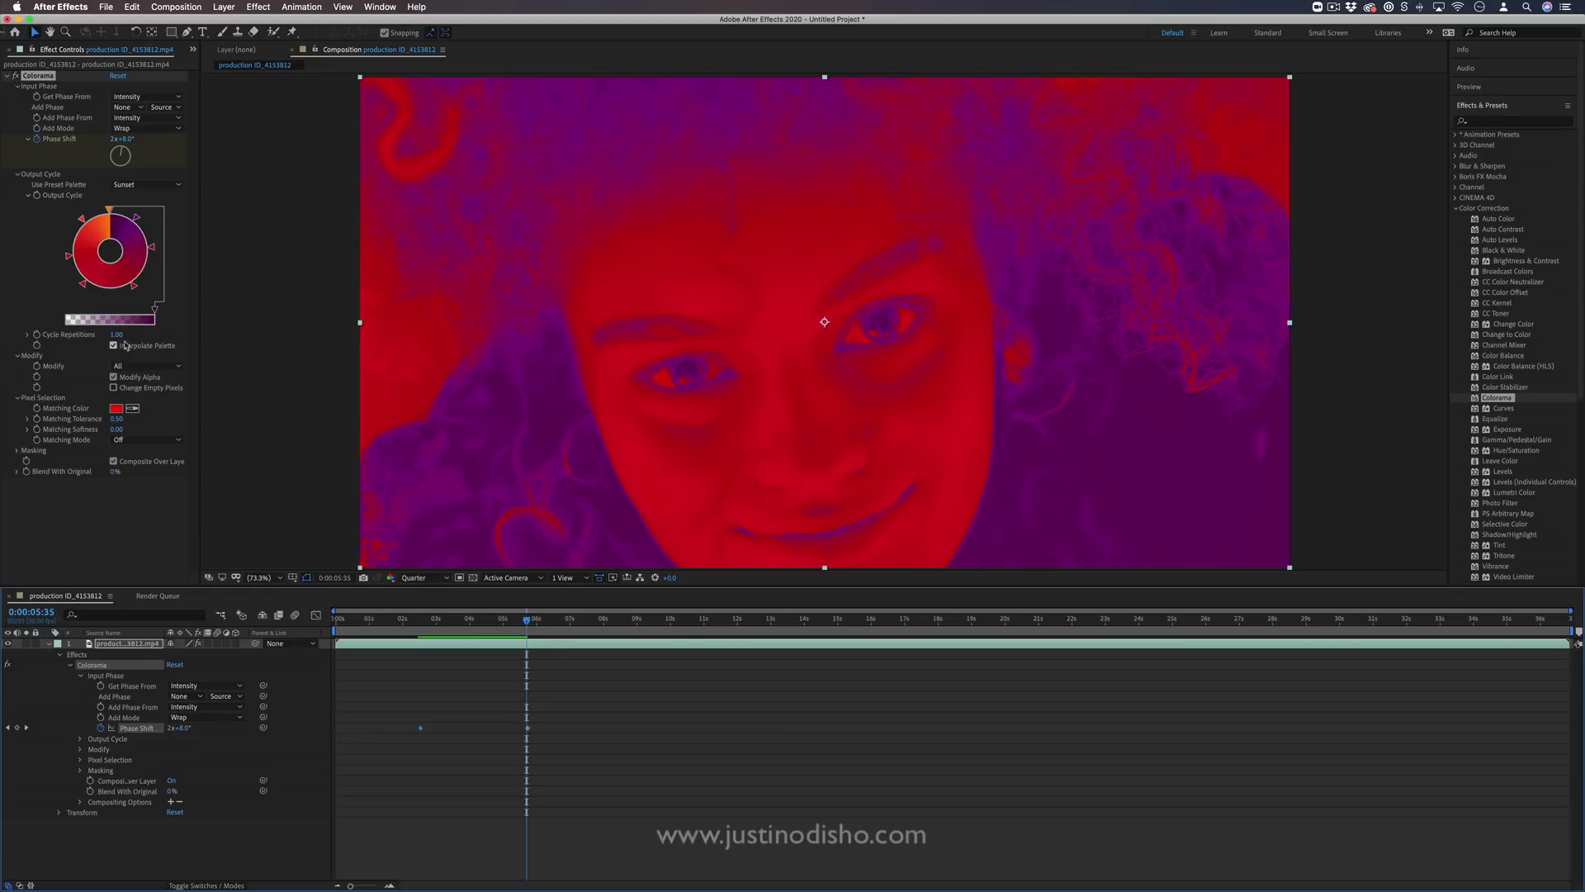
Set Cycle Repetitions to 2.80 and Blend With Original to 75%
left_click(129, 355)
mouse_move(112, 335)
left_mouse_down()
mouse_move(195, 331)
mouse_move(108, 330)
left_mouse_up()
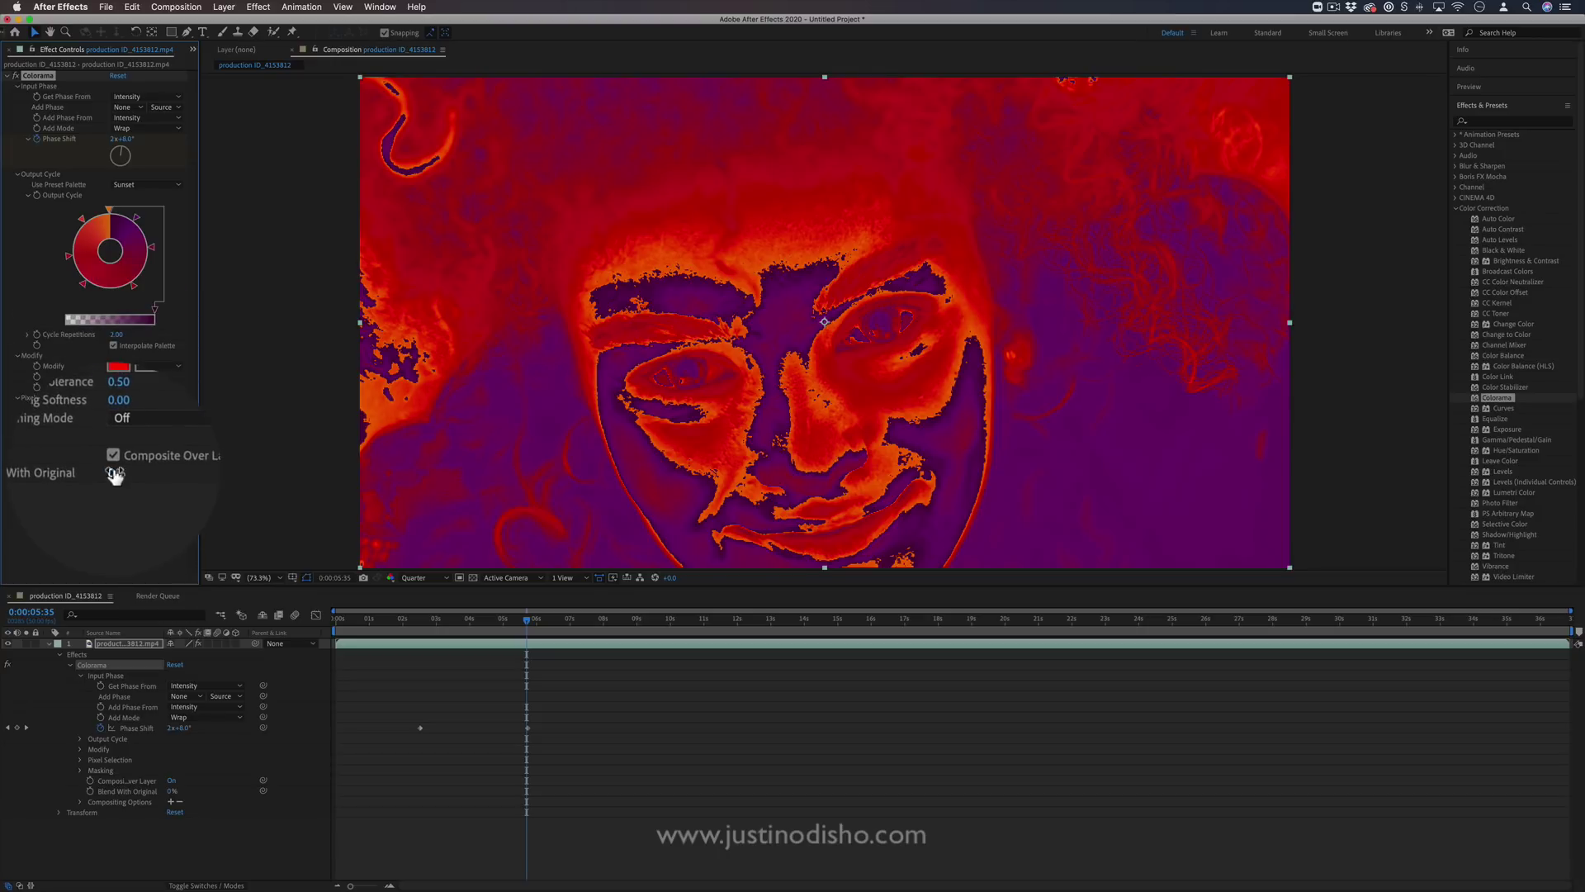
left_click_drag(117, 471, 163, 477)
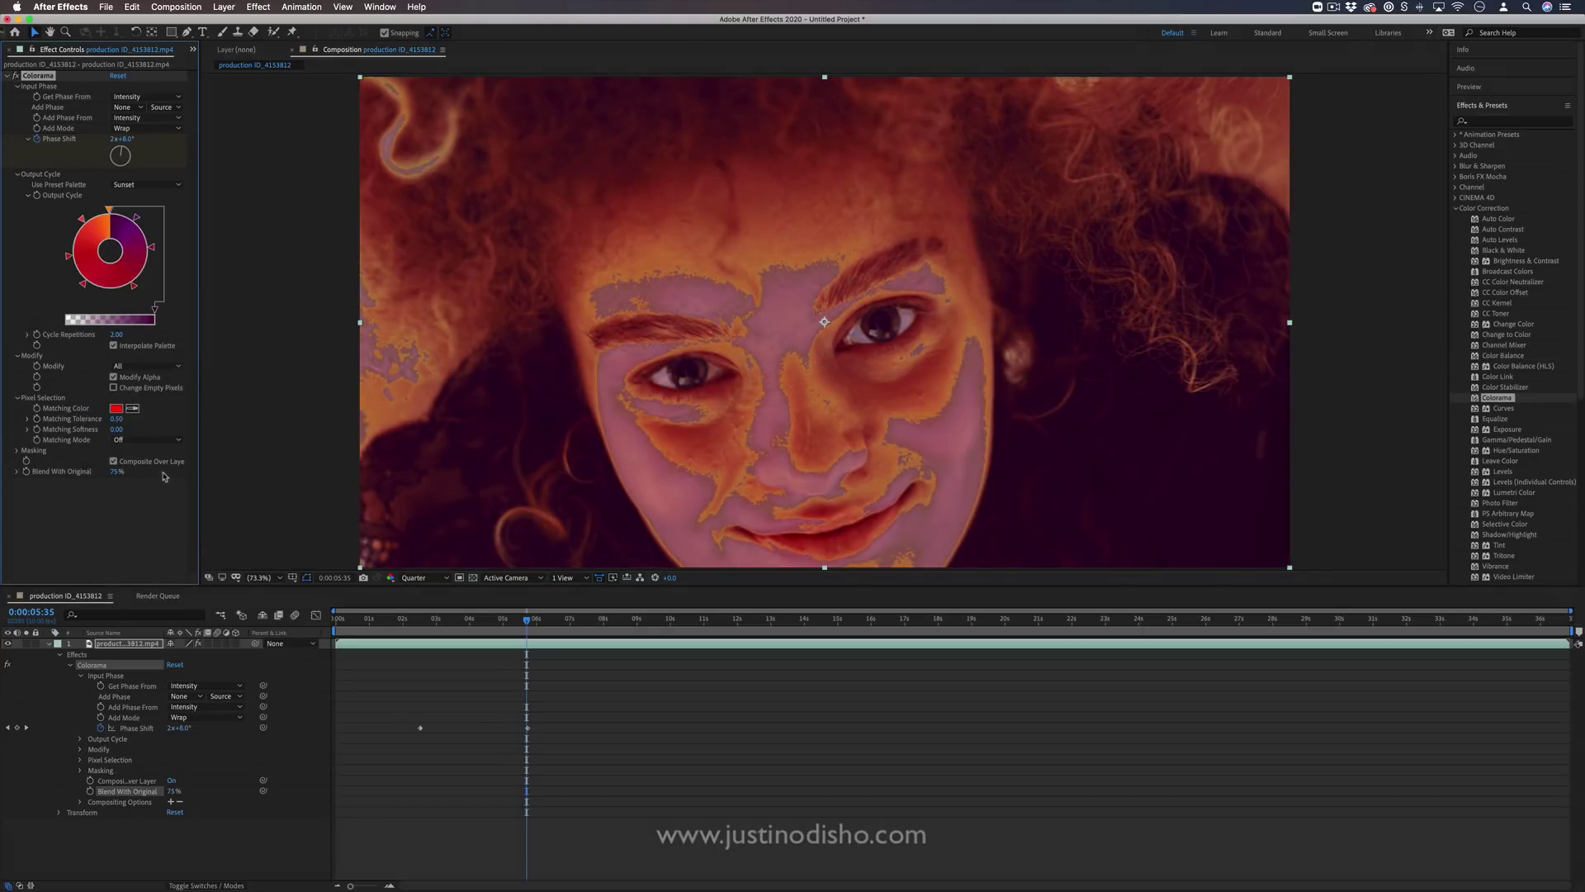
Delete Colorama and add MVI_0661.MP4 above the face footage, scaled to fill the frame
left_click(38, 76)
key("Delete")
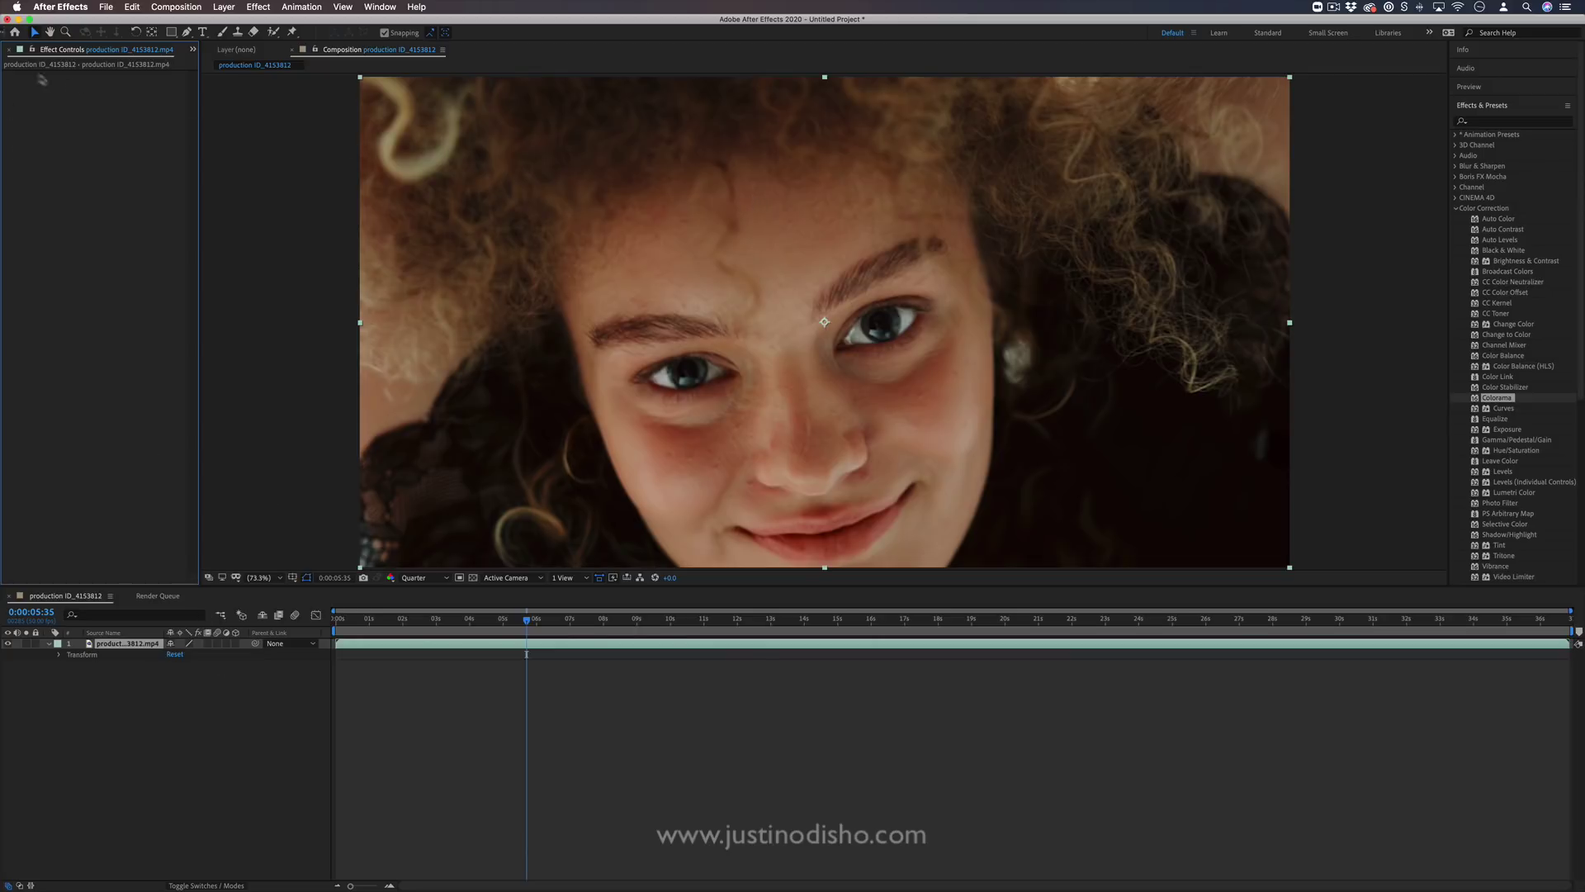
left_click(193, 50)
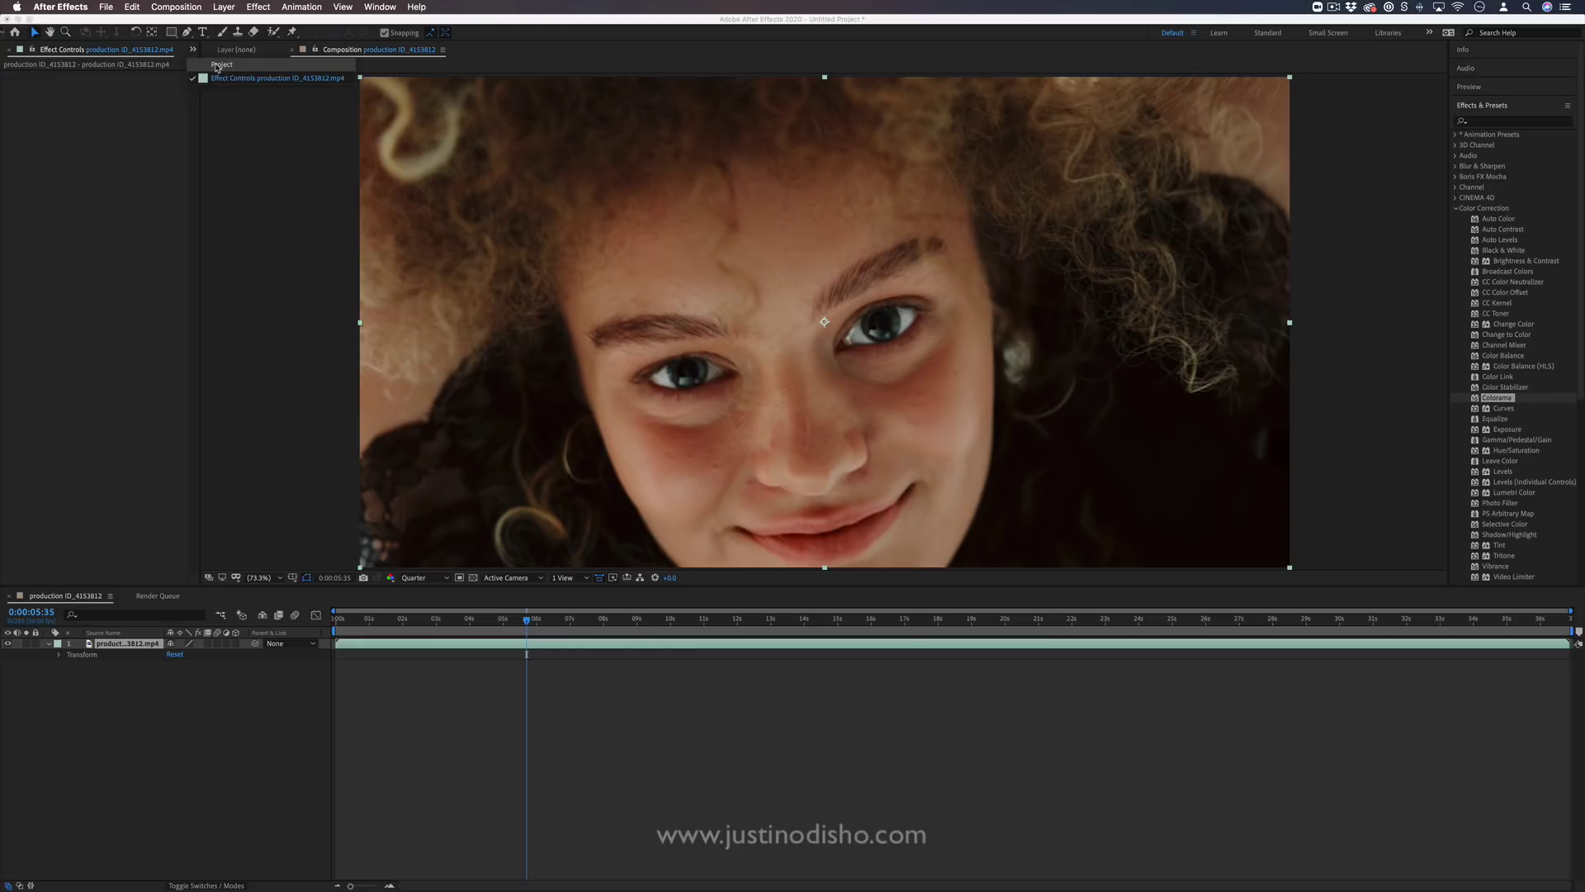
left_click(219, 65)
left_click(61, 212)
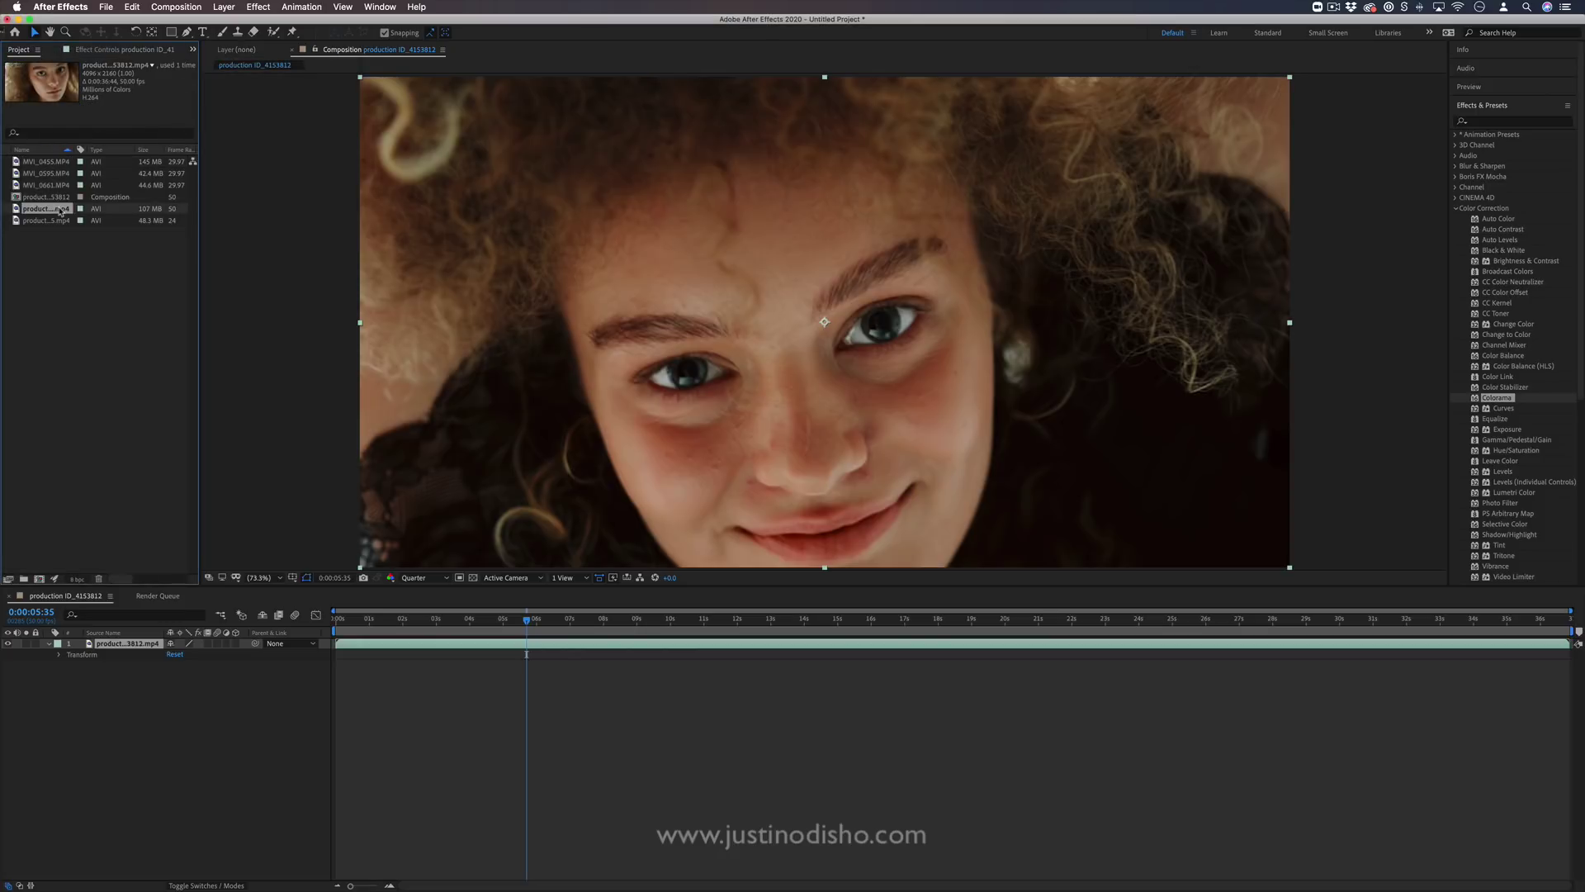
left_click(50, 221)
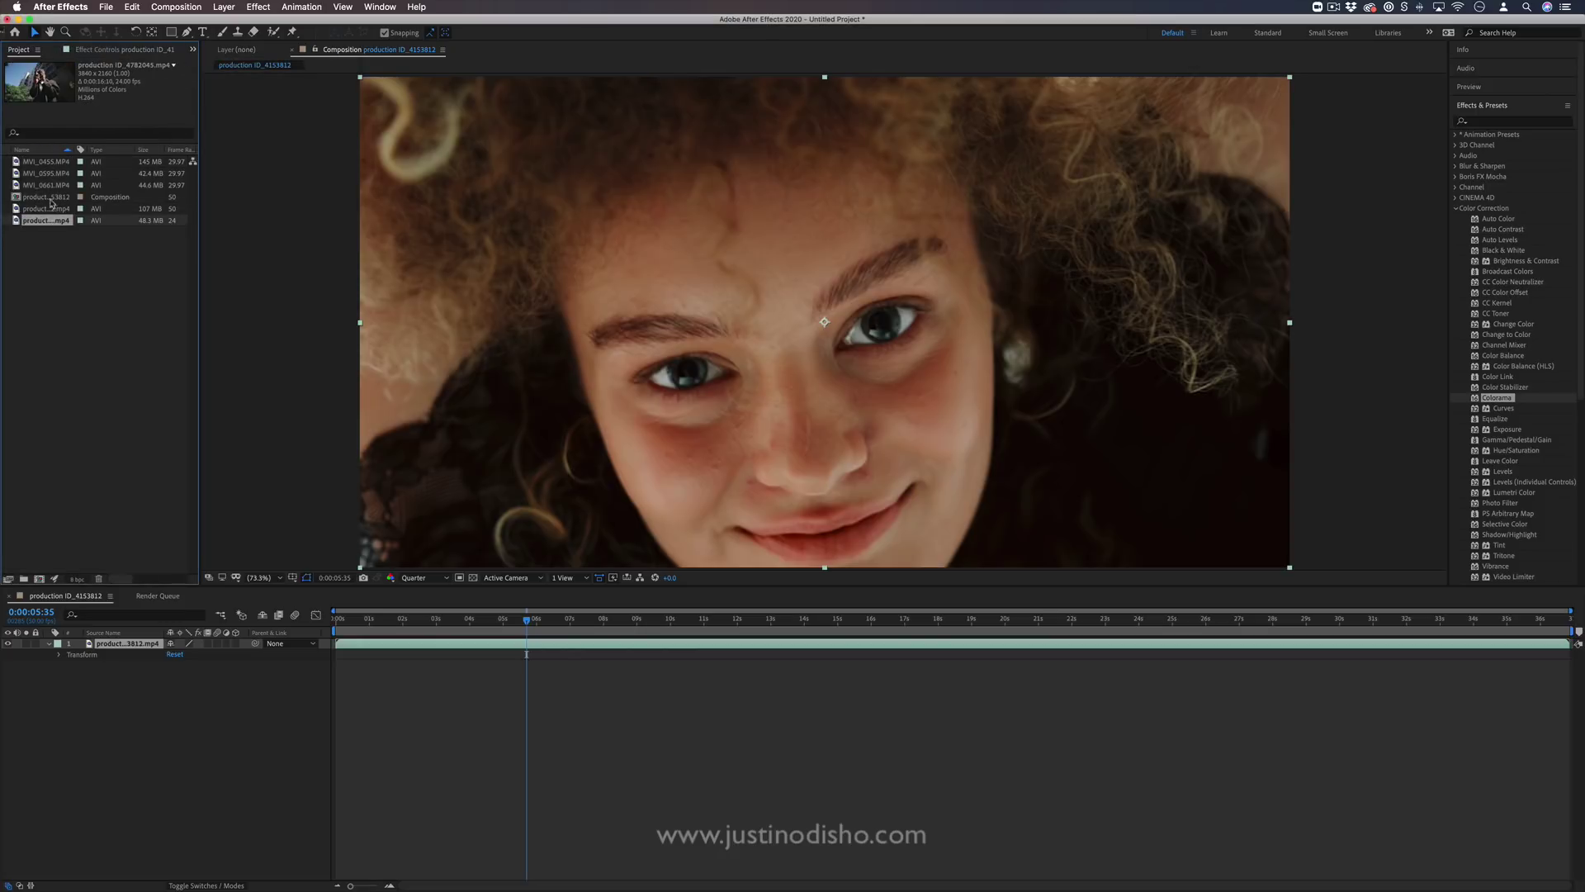
left_click(51, 198)
left_click_drag(51, 185, 125, 645)
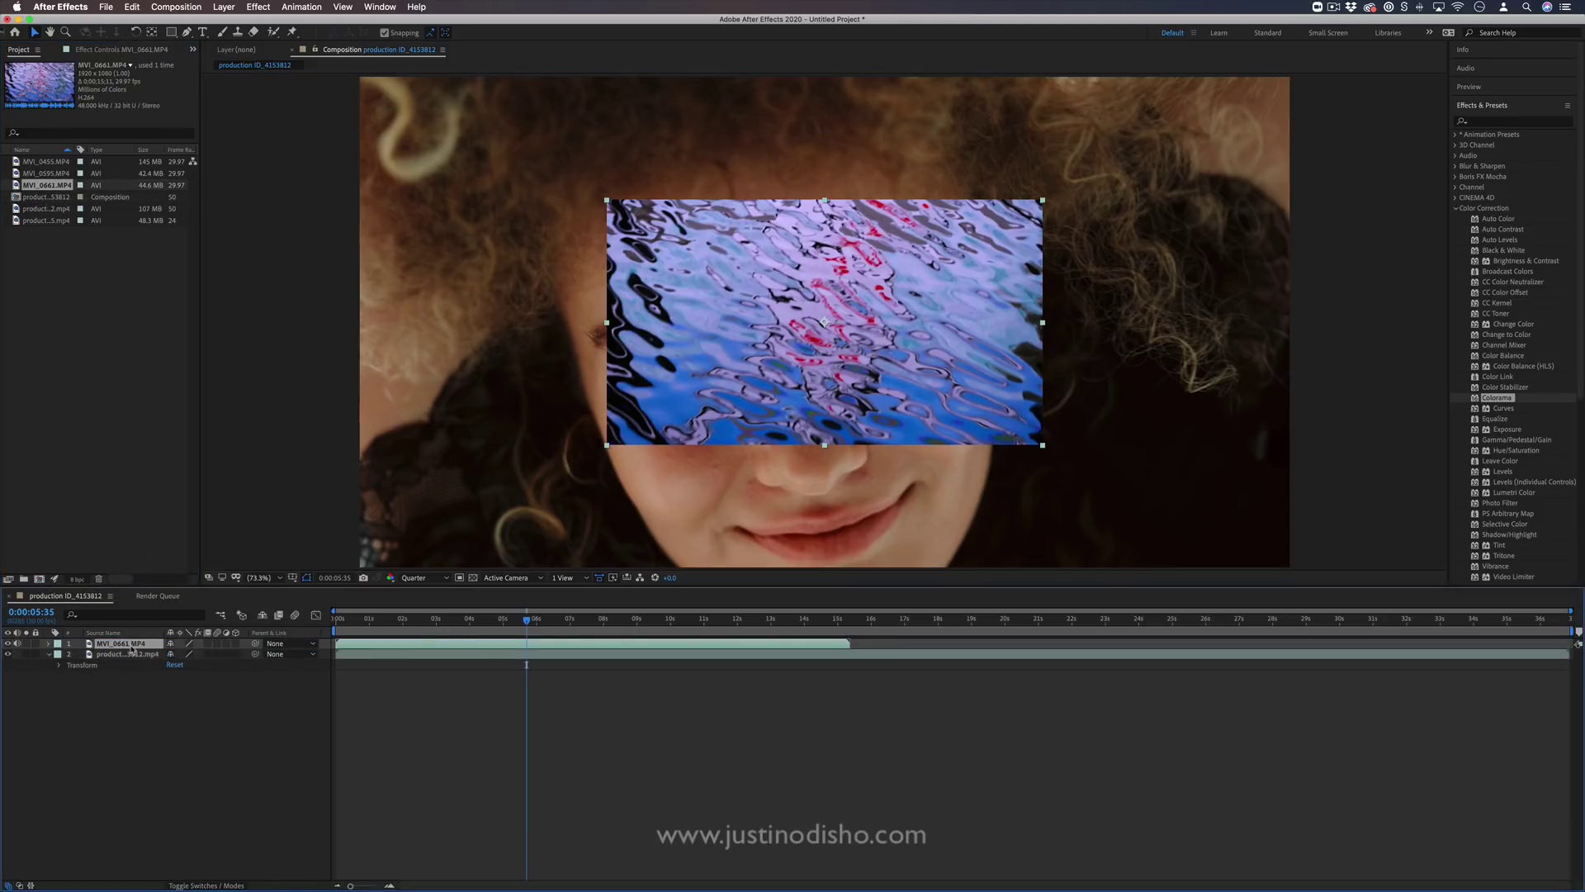
left_click(50, 644)
key("super+alt+f")
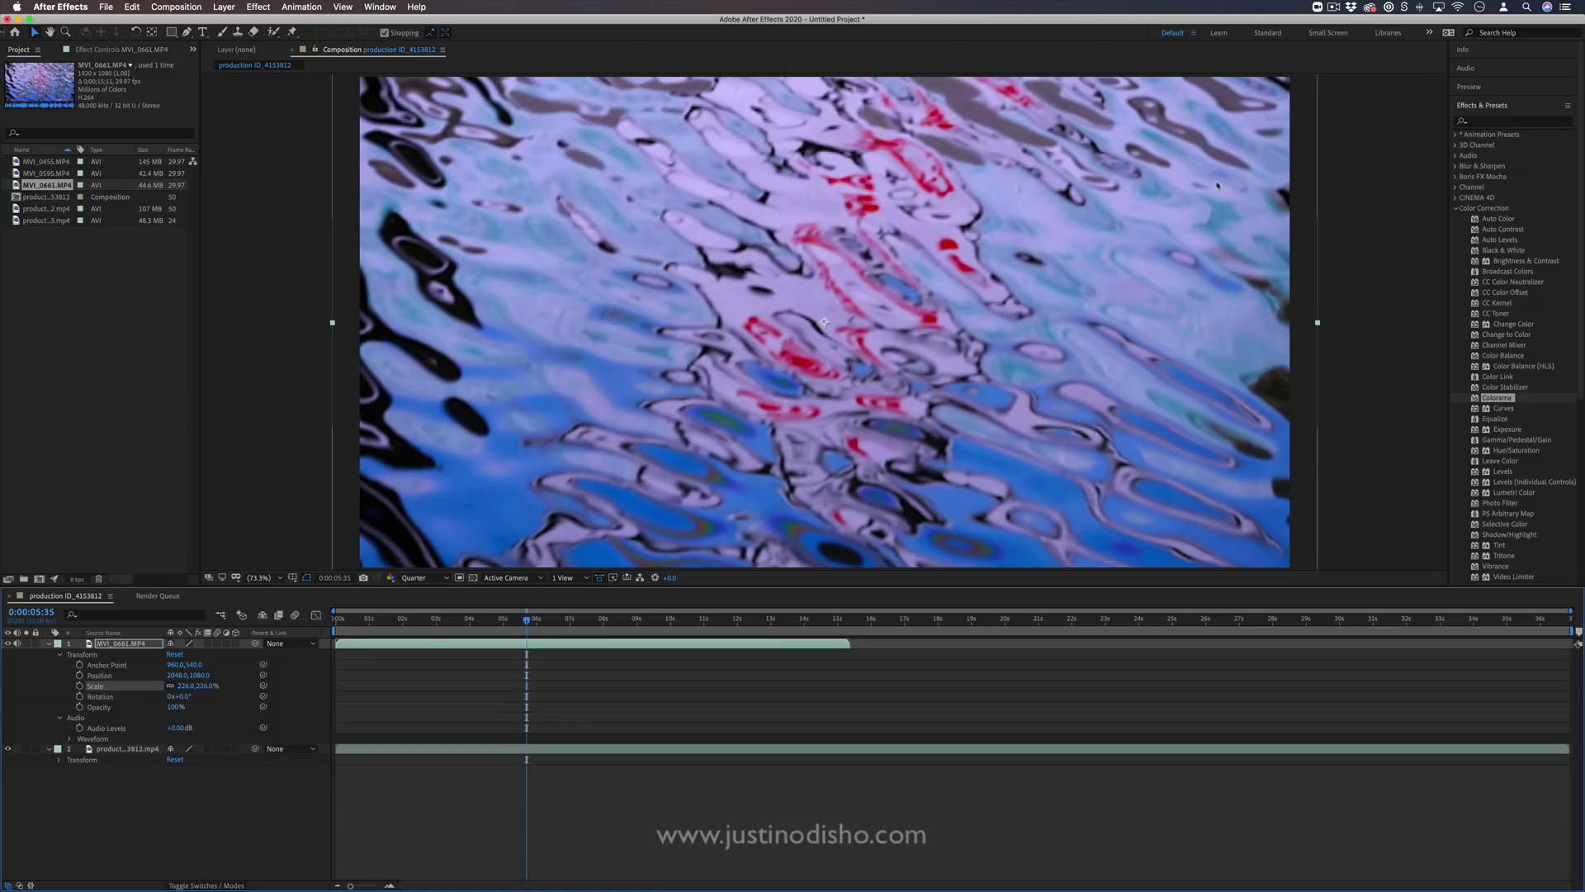
Find Displacement Map under Distort and search the effects for 'displace'
left_click(1457, 208)
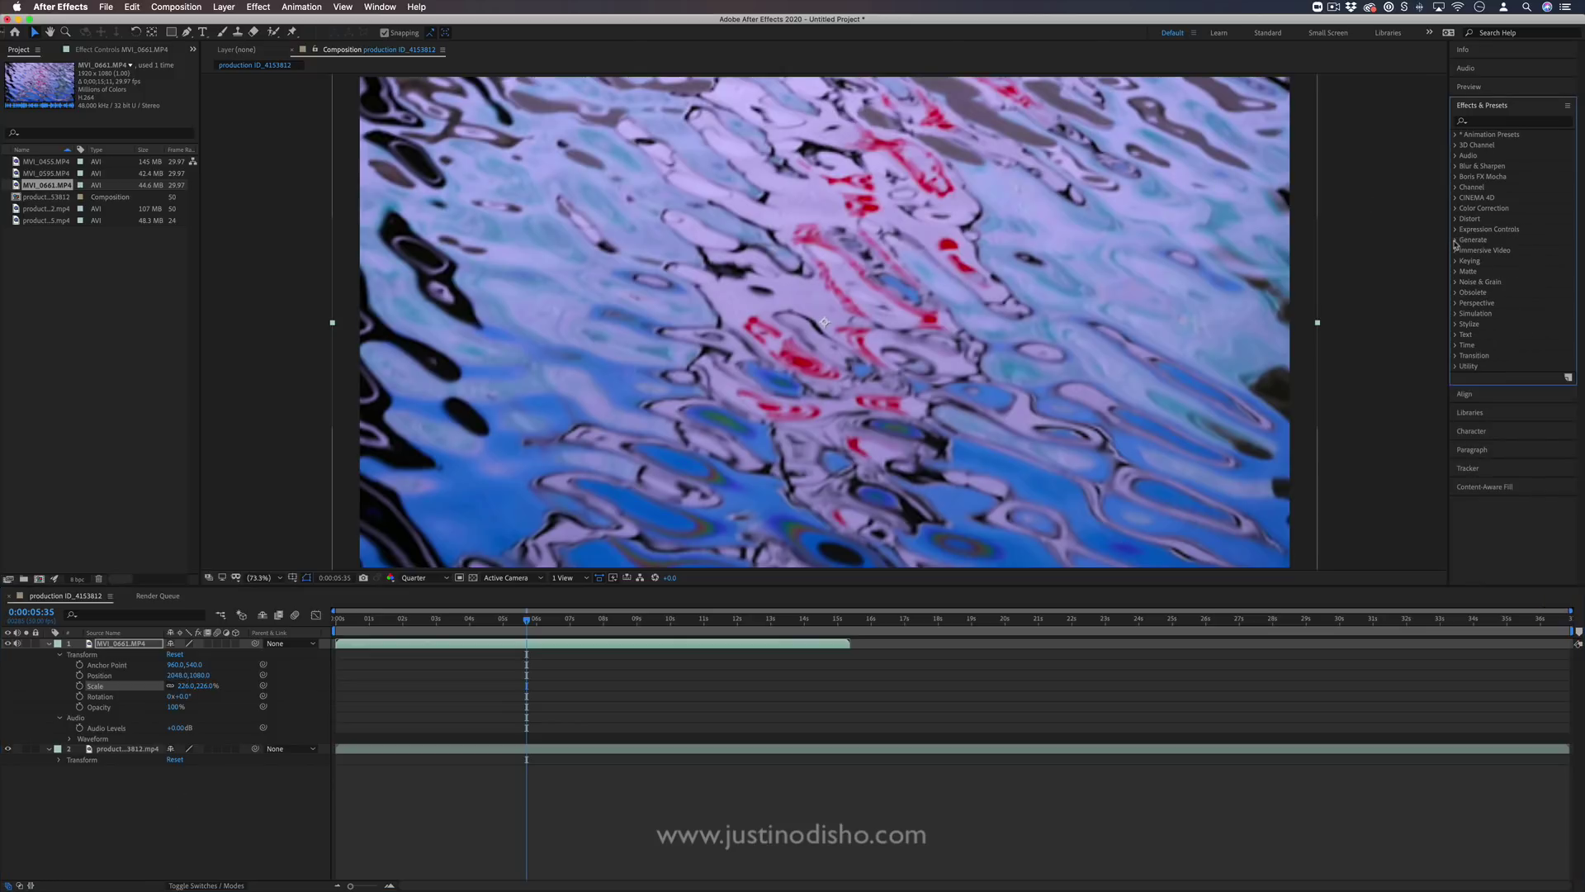
left_click(1457, 219)
left_click(1478, 418)
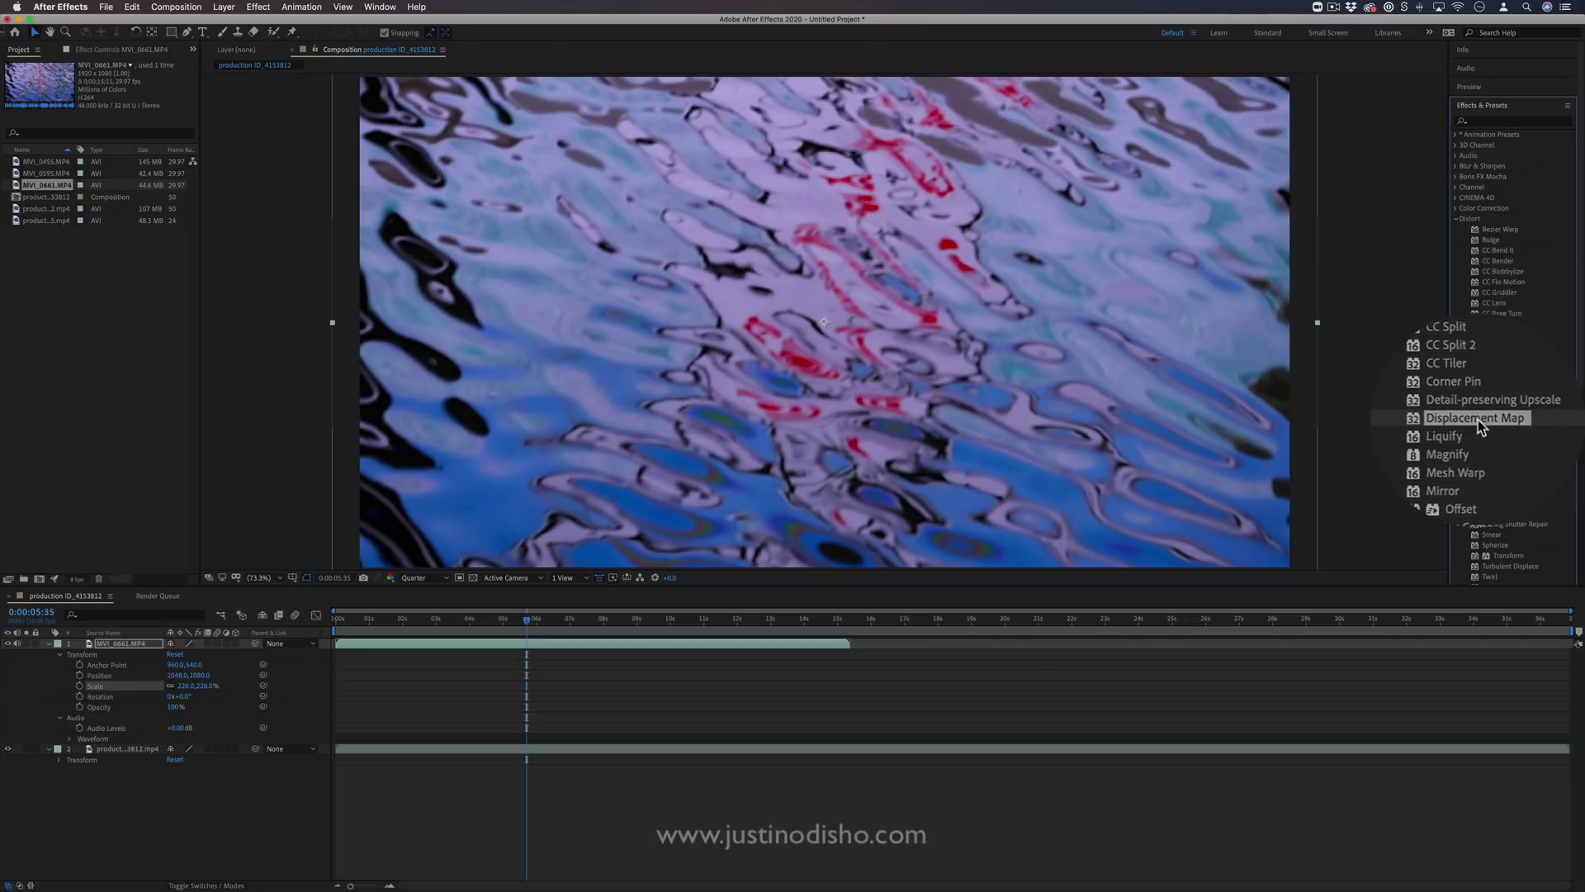
left_click(1457, 220)
left_click(1488, 123)
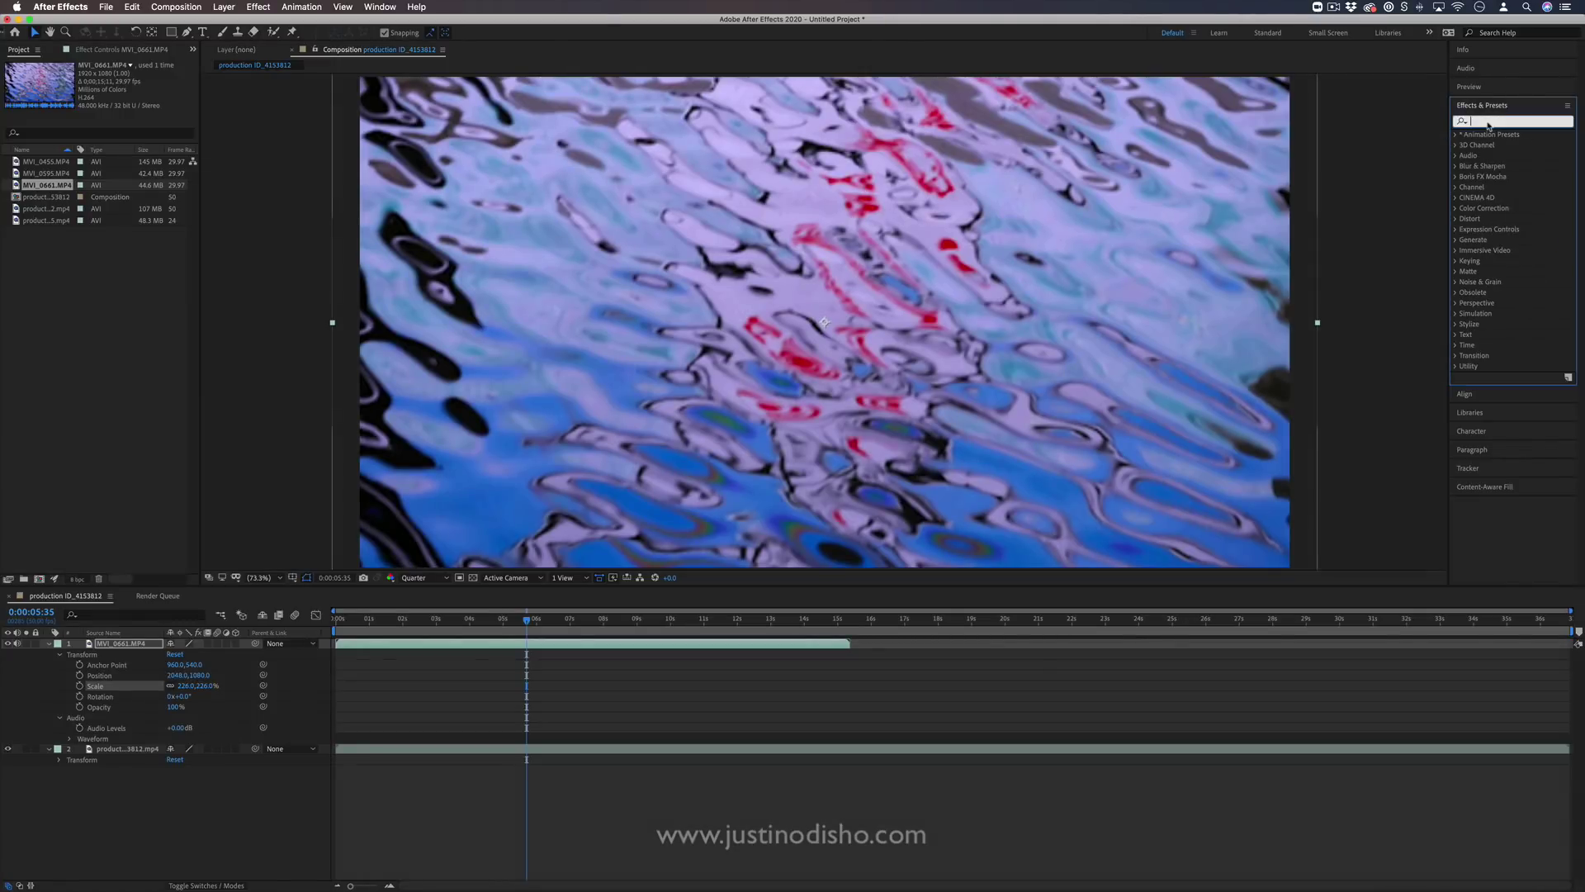
type("displa")
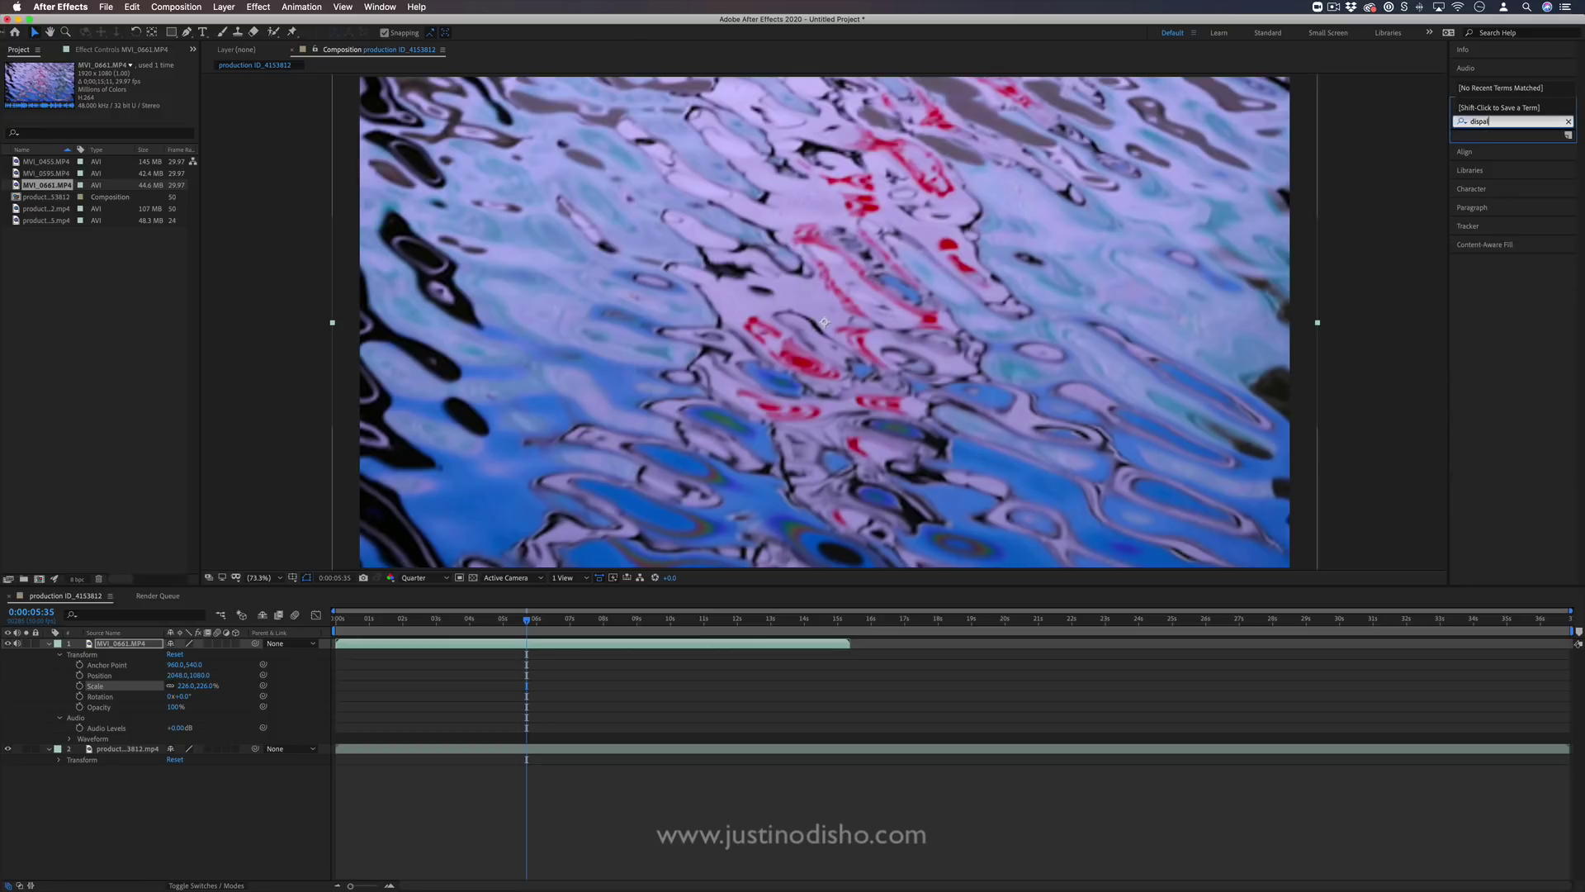
type("ce")
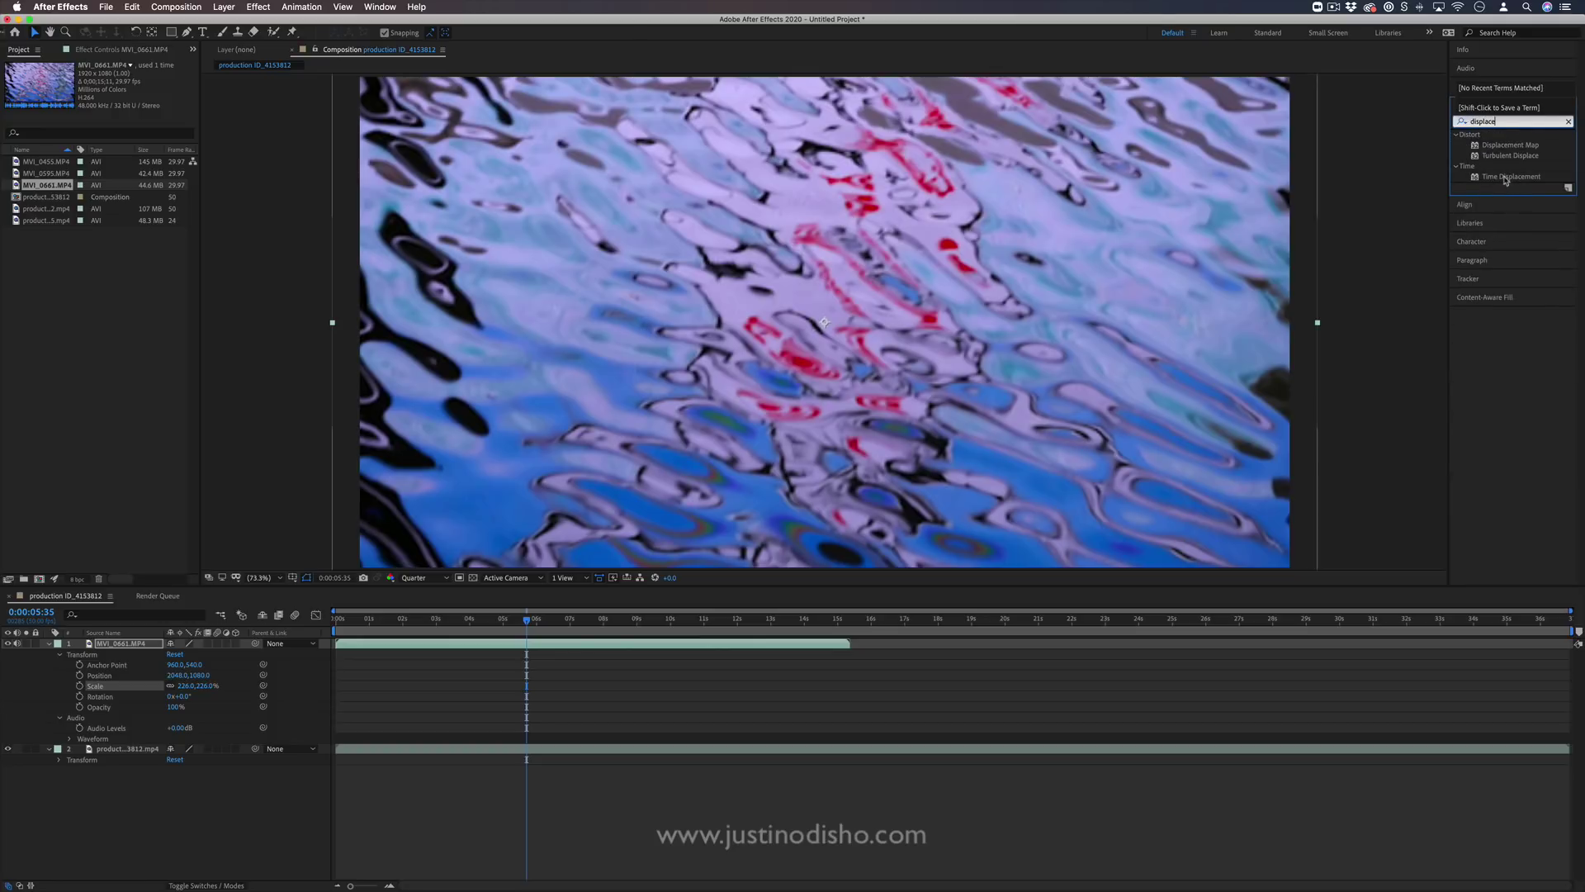
Apply Displacement Map to the face, driven by hidden MVI_0661.MP4, horizontal displacement 204.0
left_click(1507, 146)
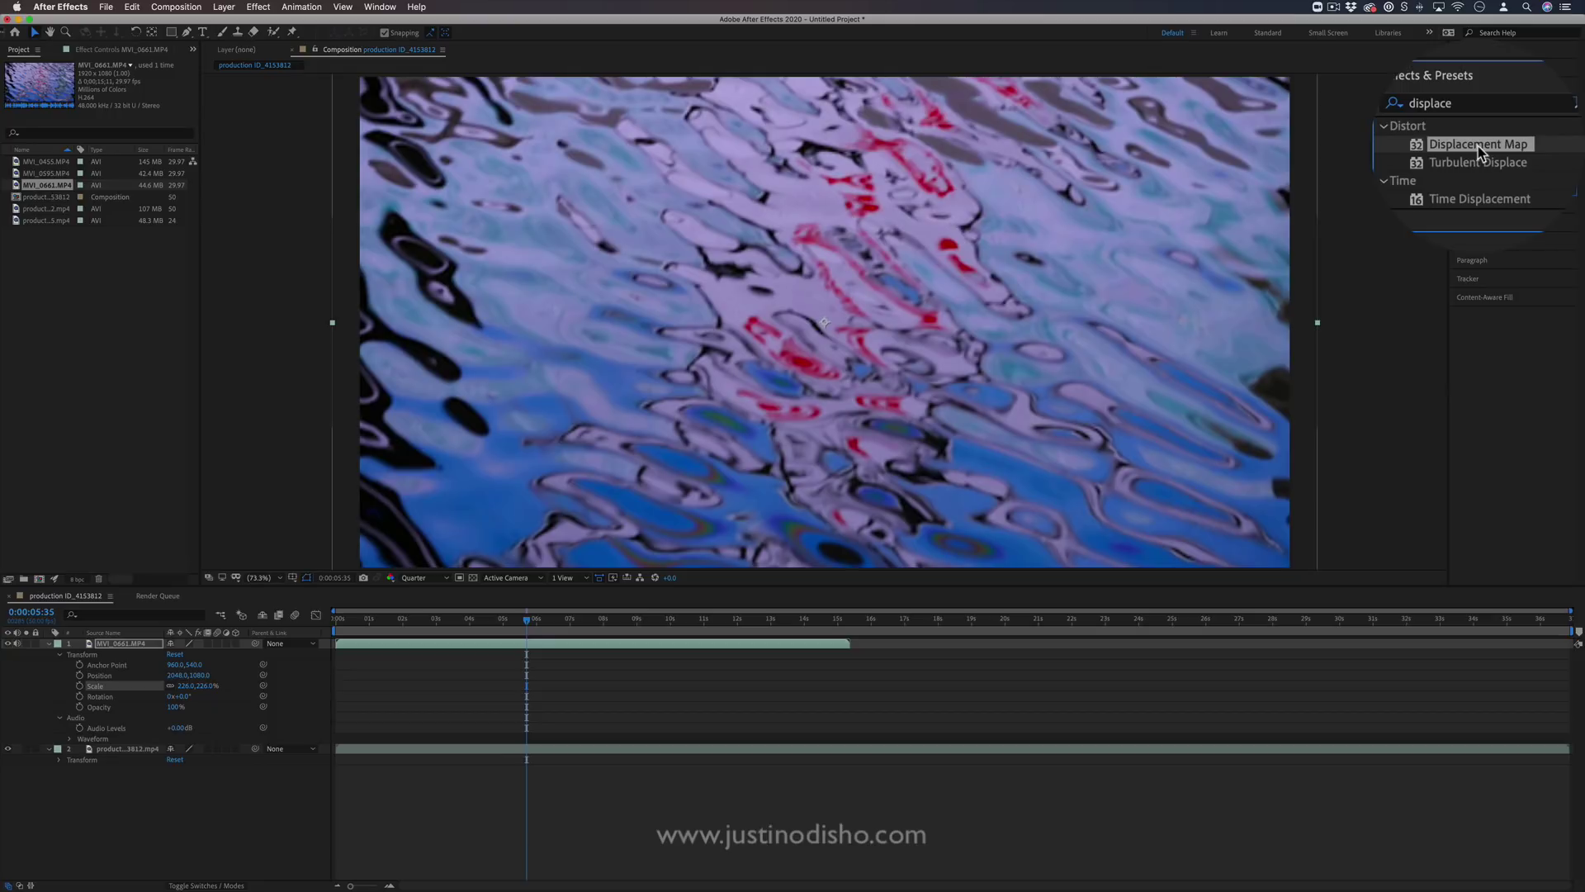
left_click_drag(1478, 152, 132, 747)
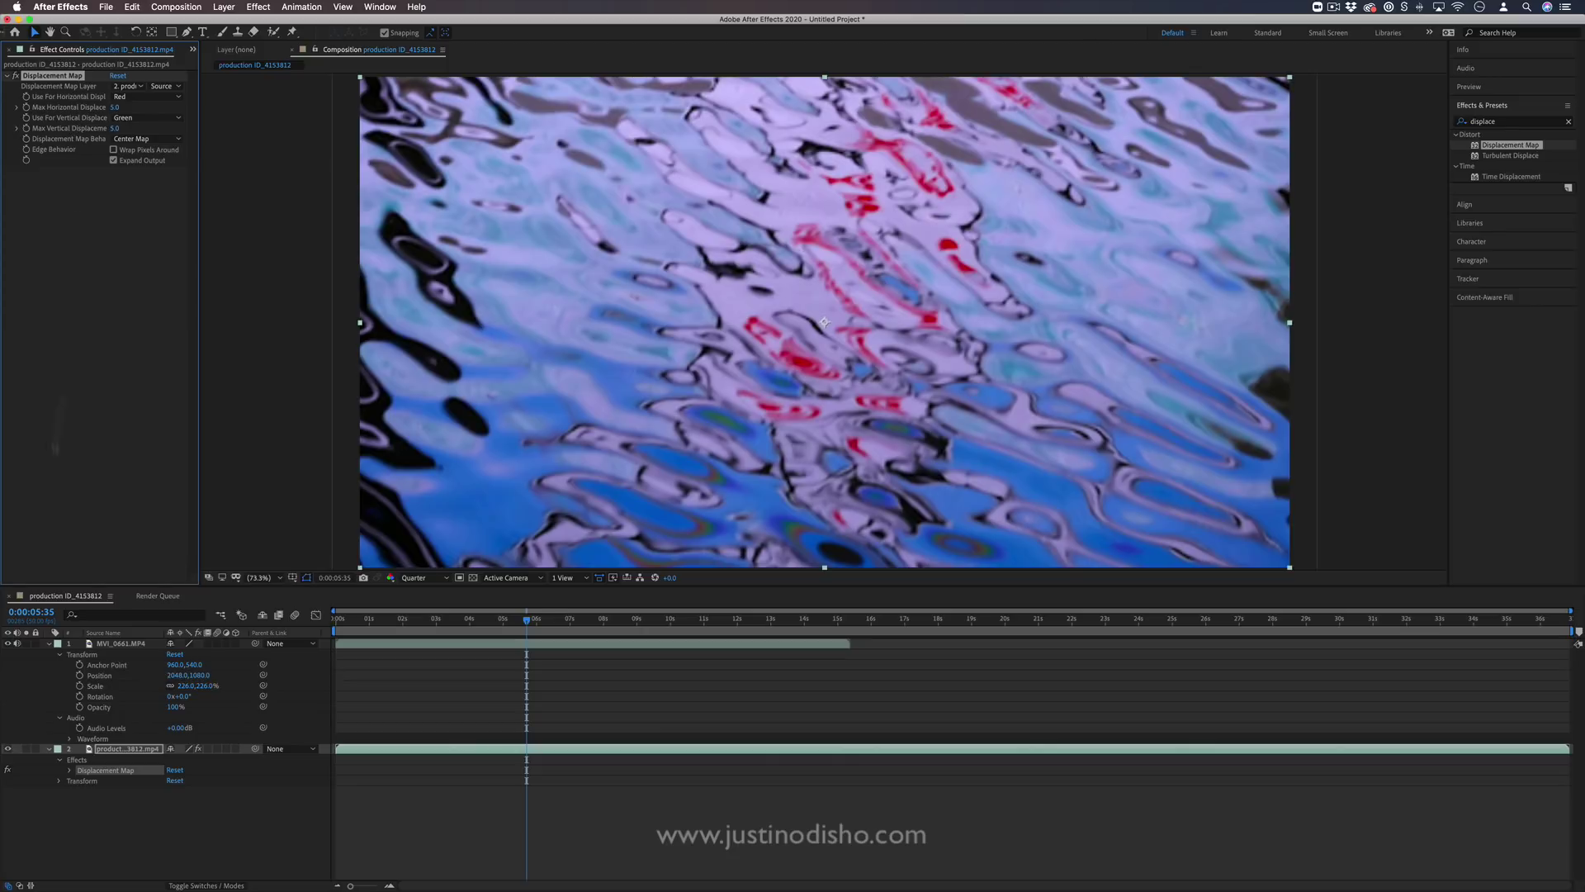
left_click(9, 643)
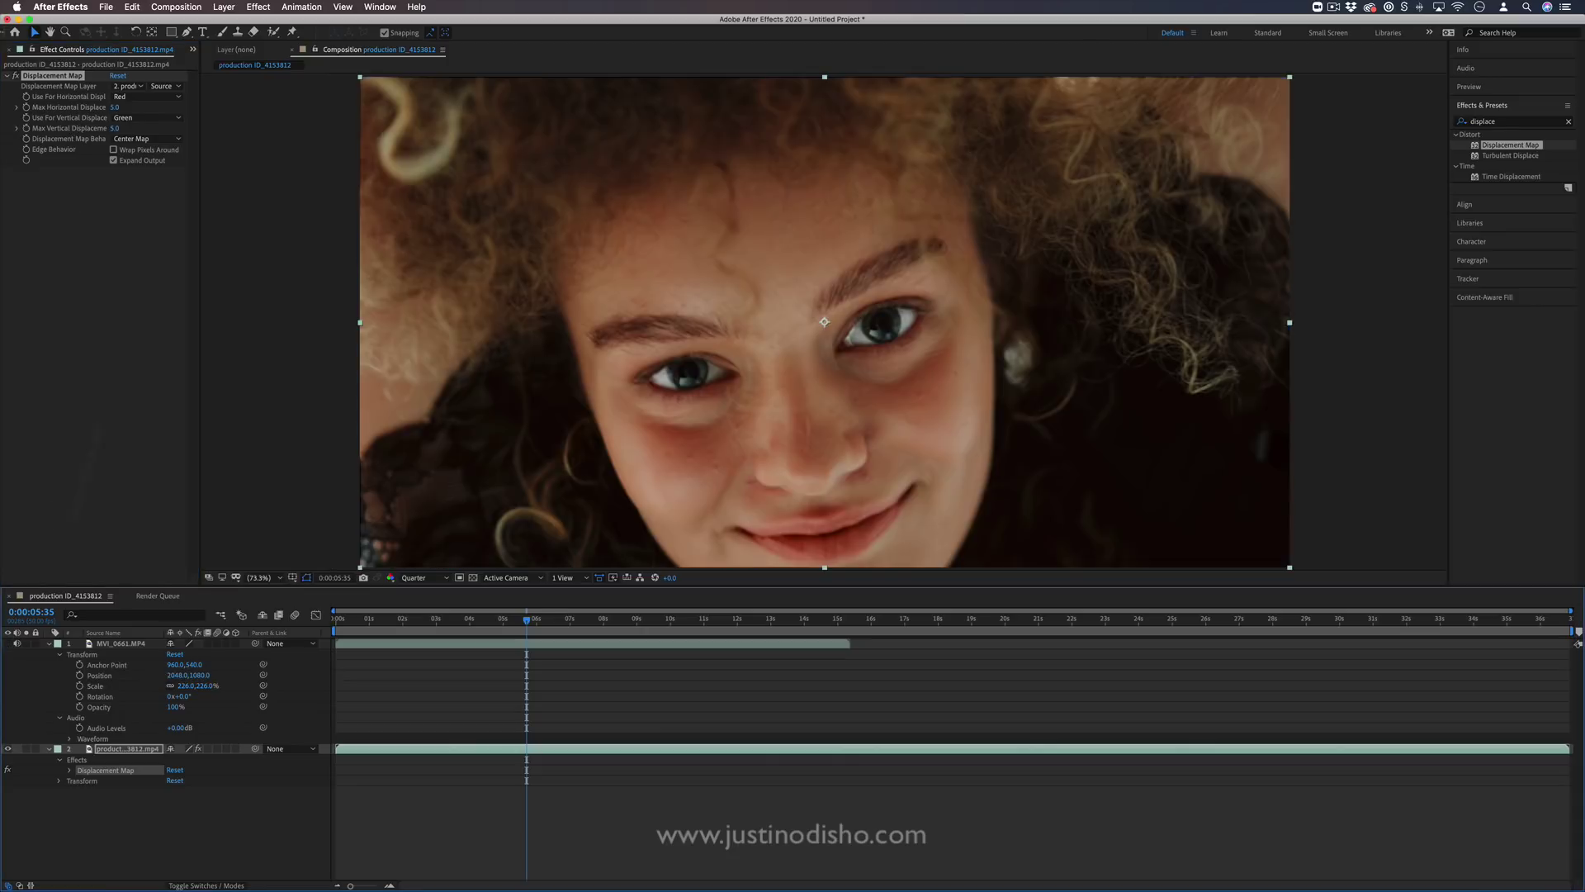
left_click(115, 86)
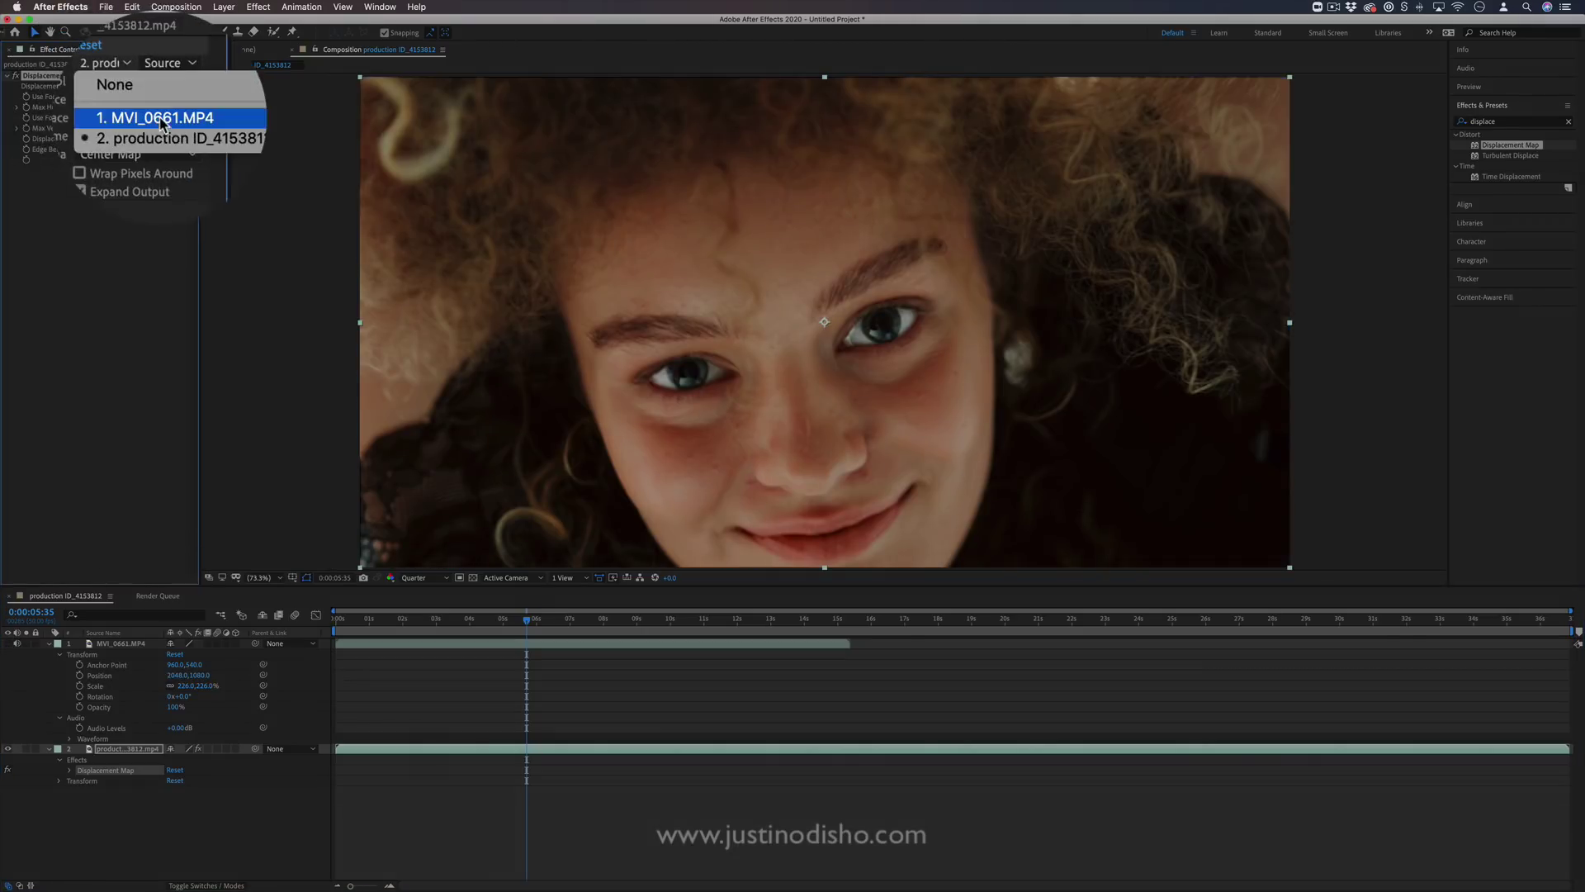
left_click(164, 120)
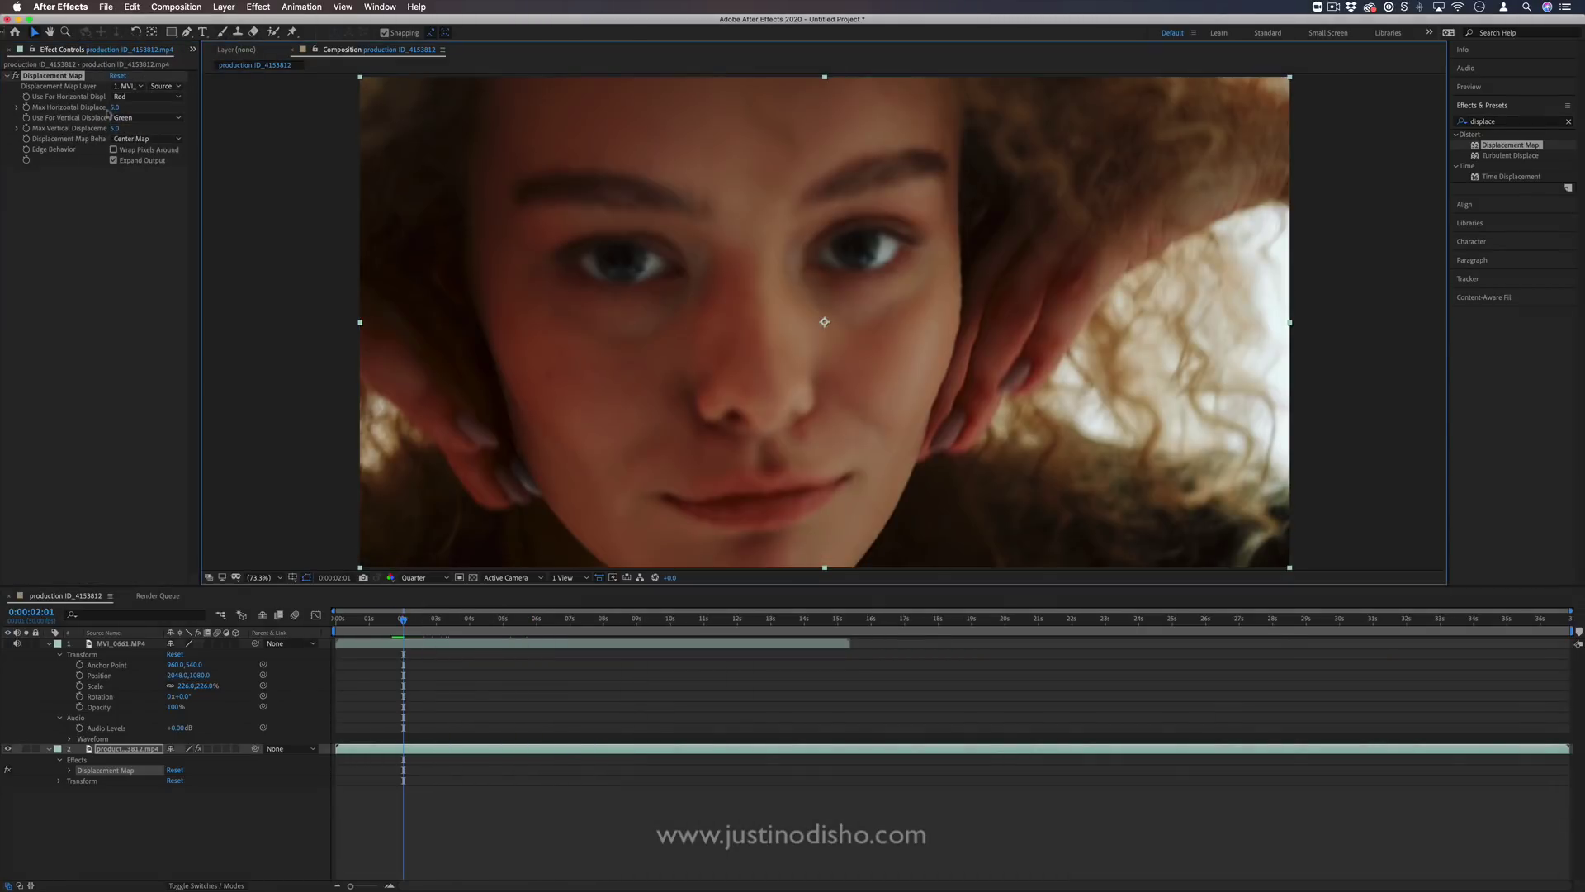
left_click_drag(112, 108, 241, 114)
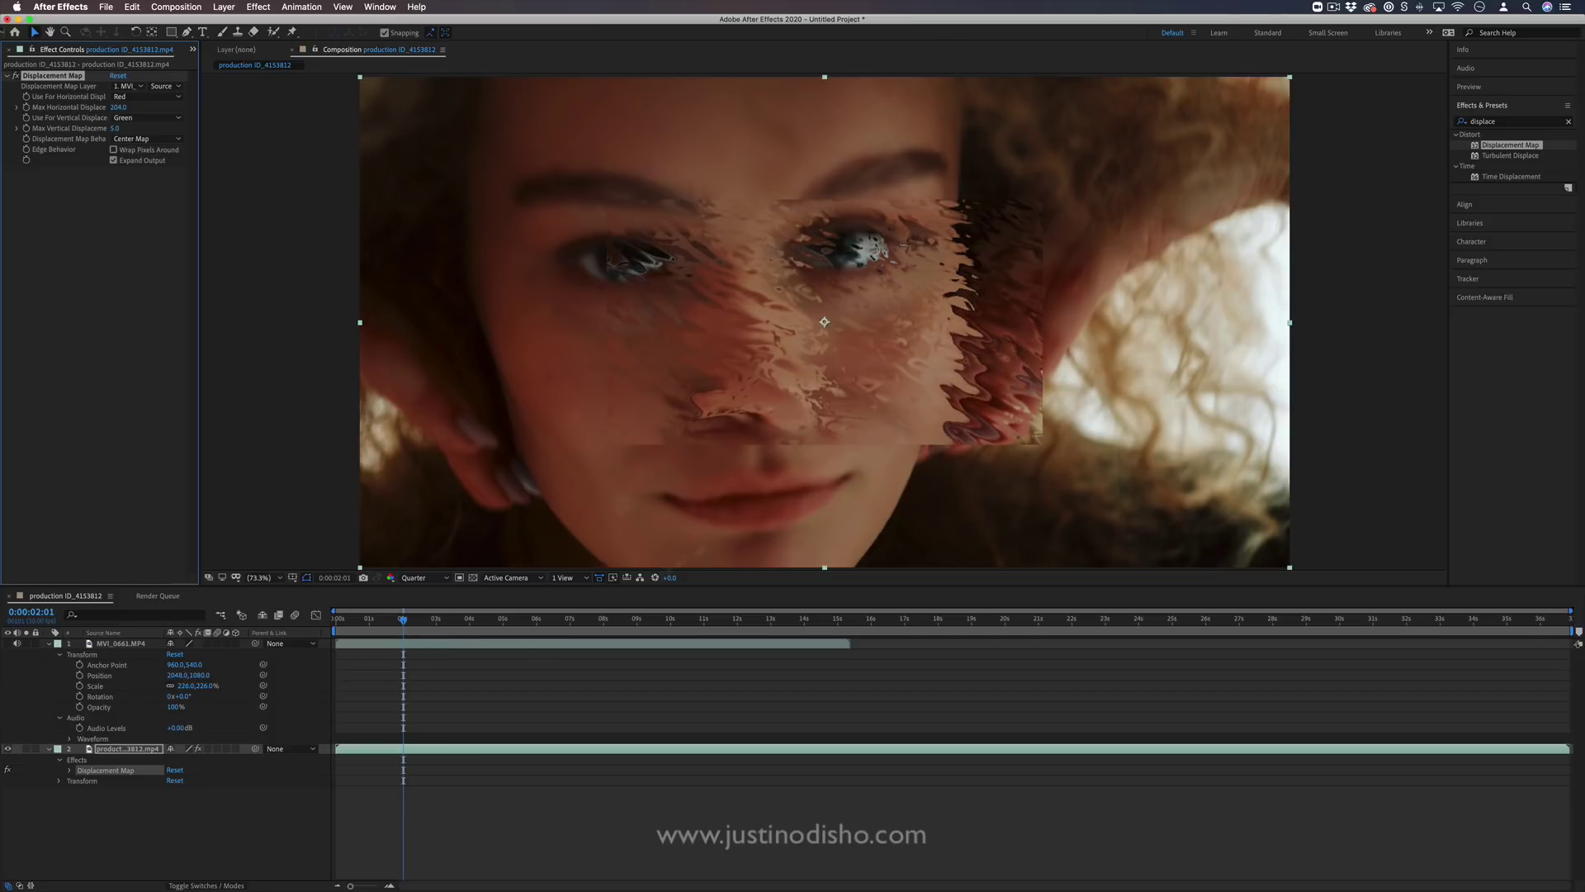
key("space")
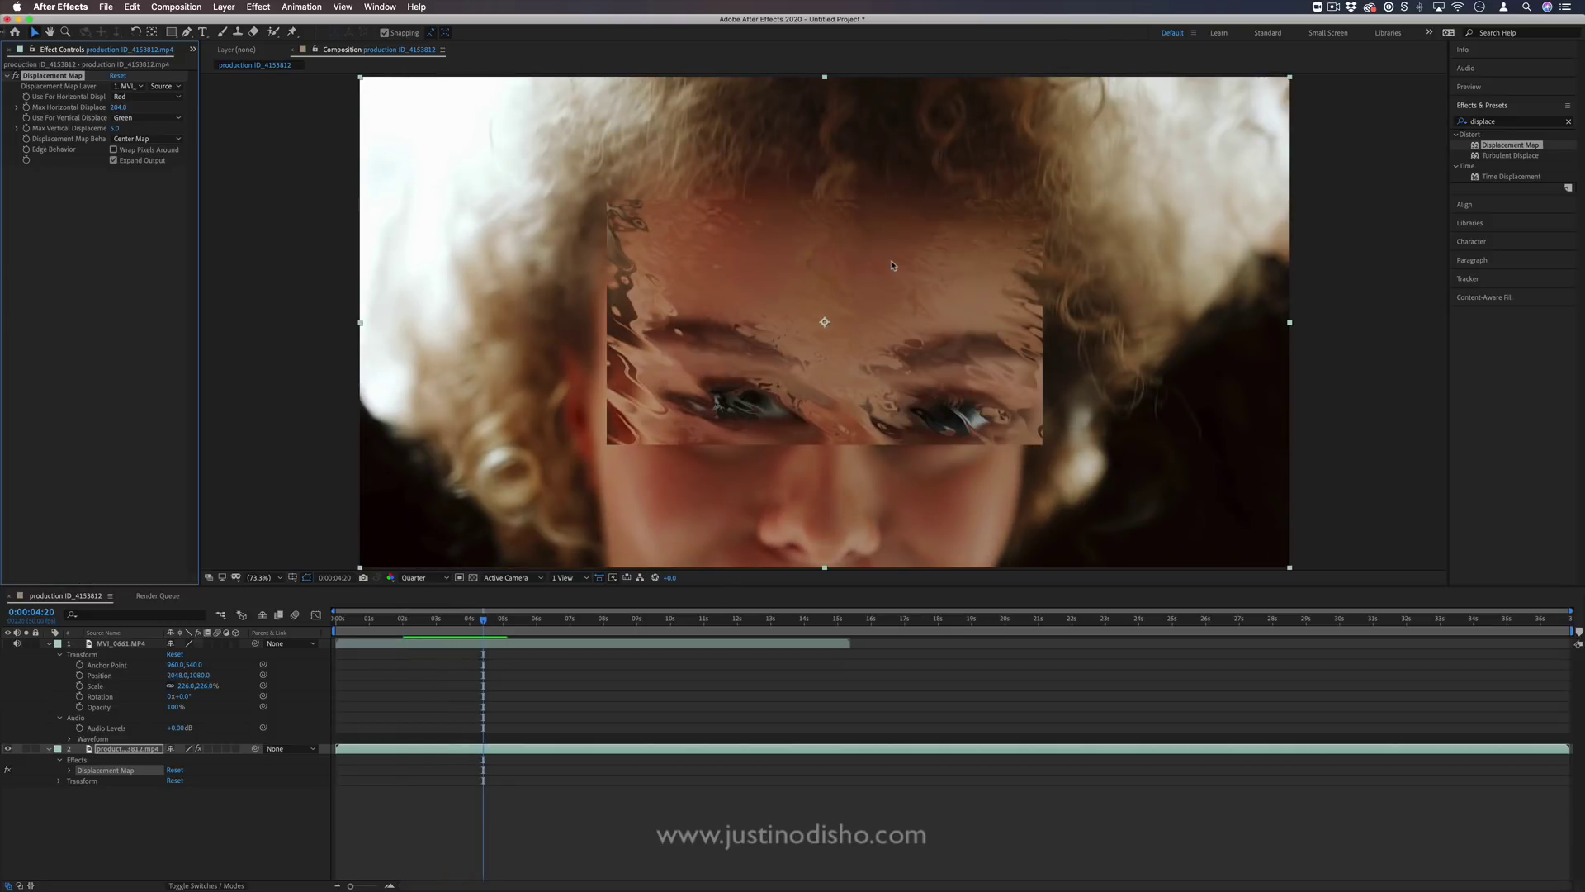
Try Tile Map, then set Displacement Map Behavior to Stretch Map to Fit and preview
left_click(125, 139)
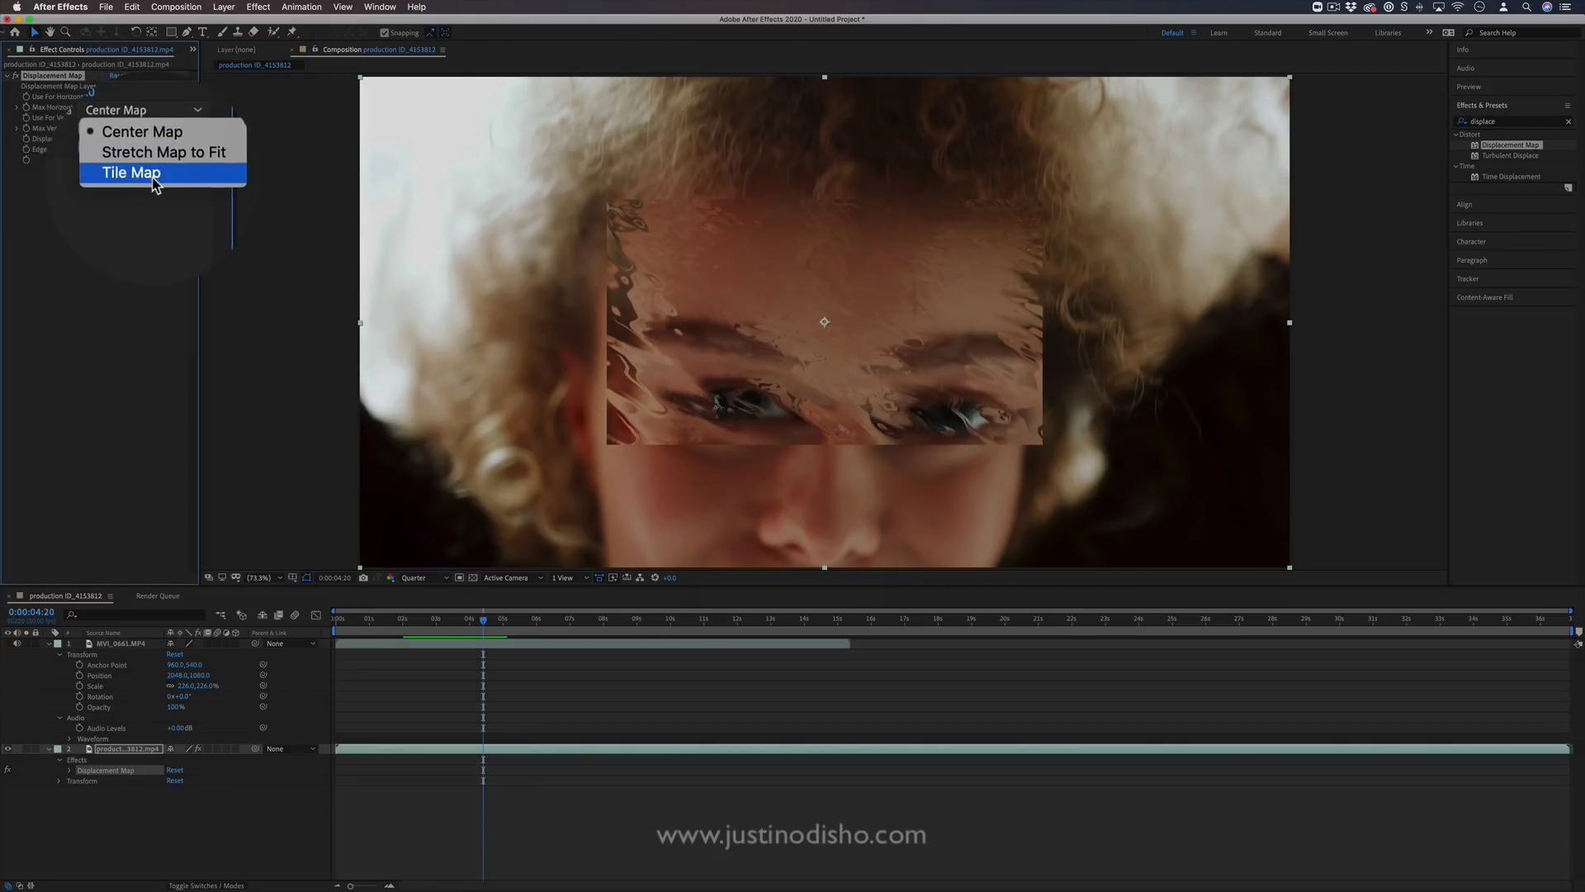
left_click(154, 180)
left_click(153, 138)
left_click(154, 168)
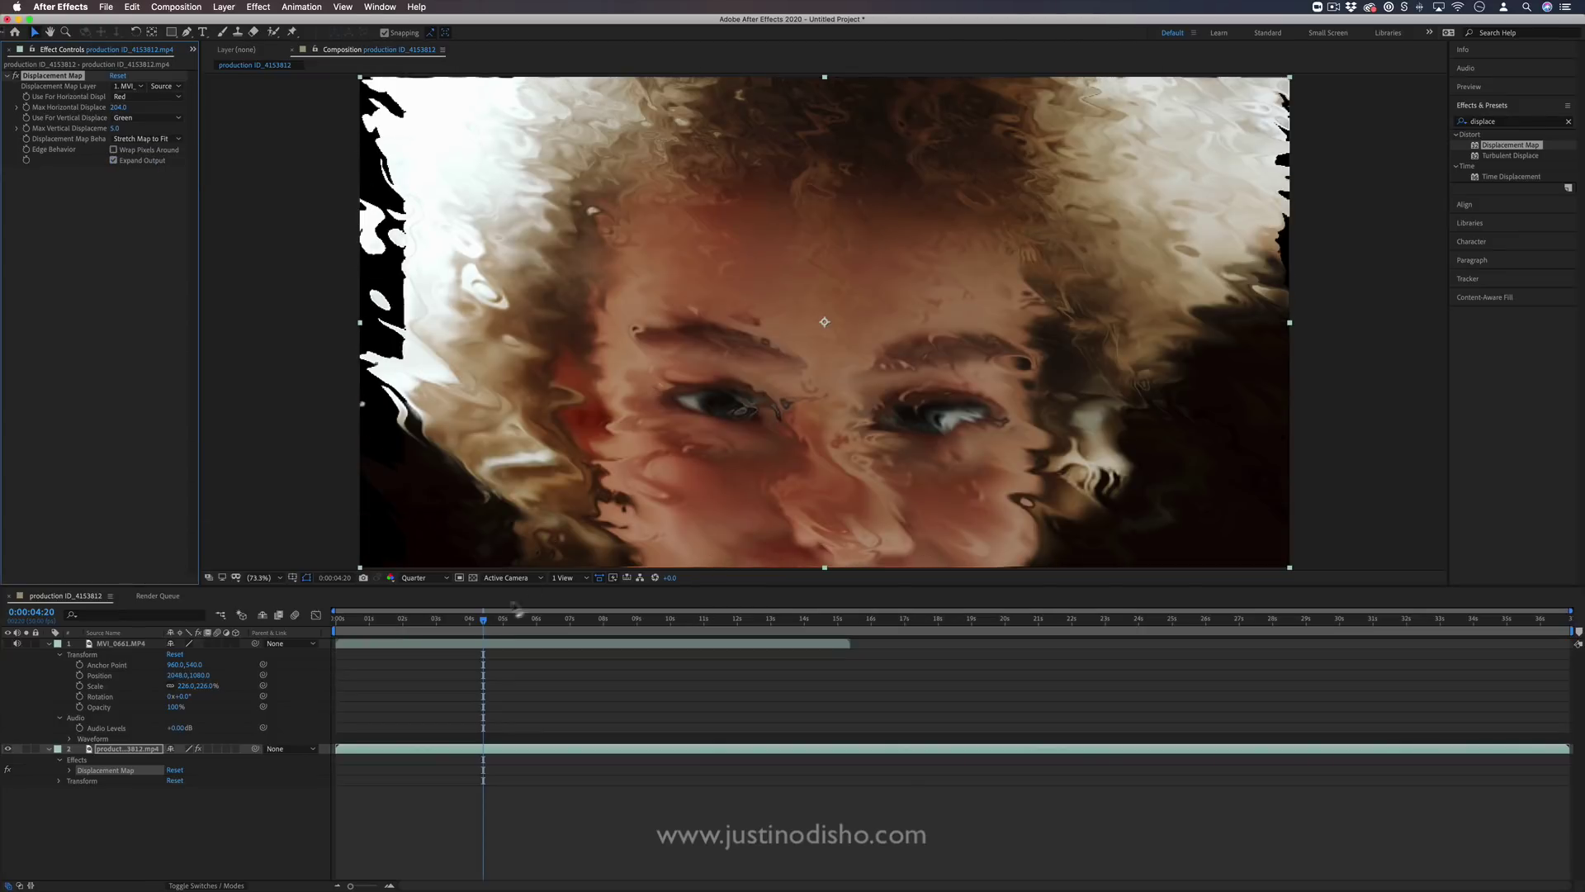
key("space")
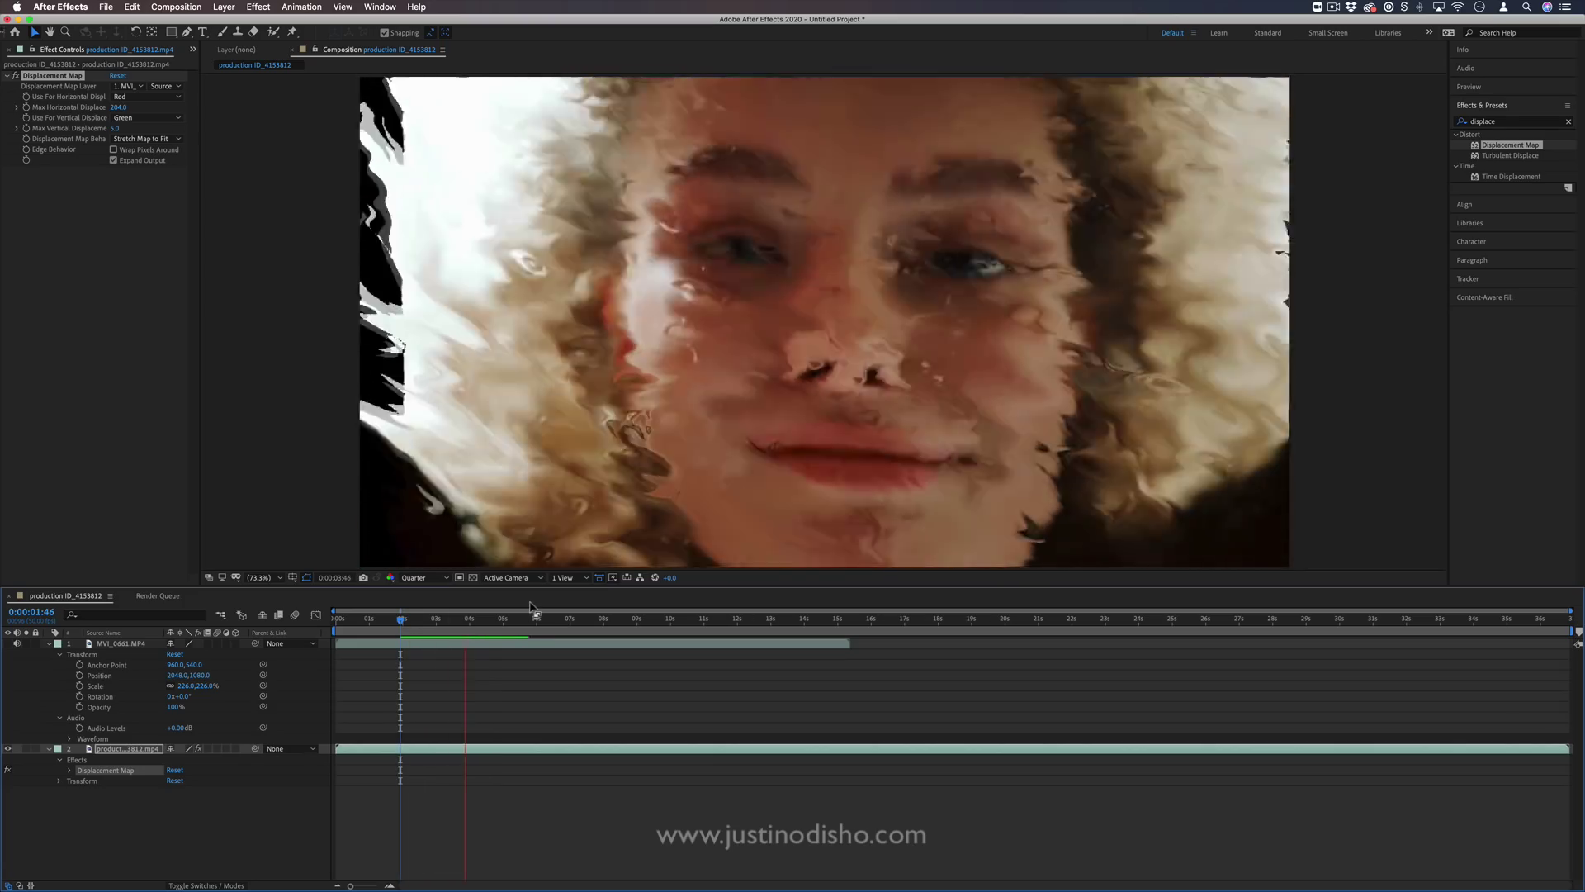
key("space")
Toggle the water layer's visibility to compare, then reselect the face layer's Displacement Map
left_click(9, 644)
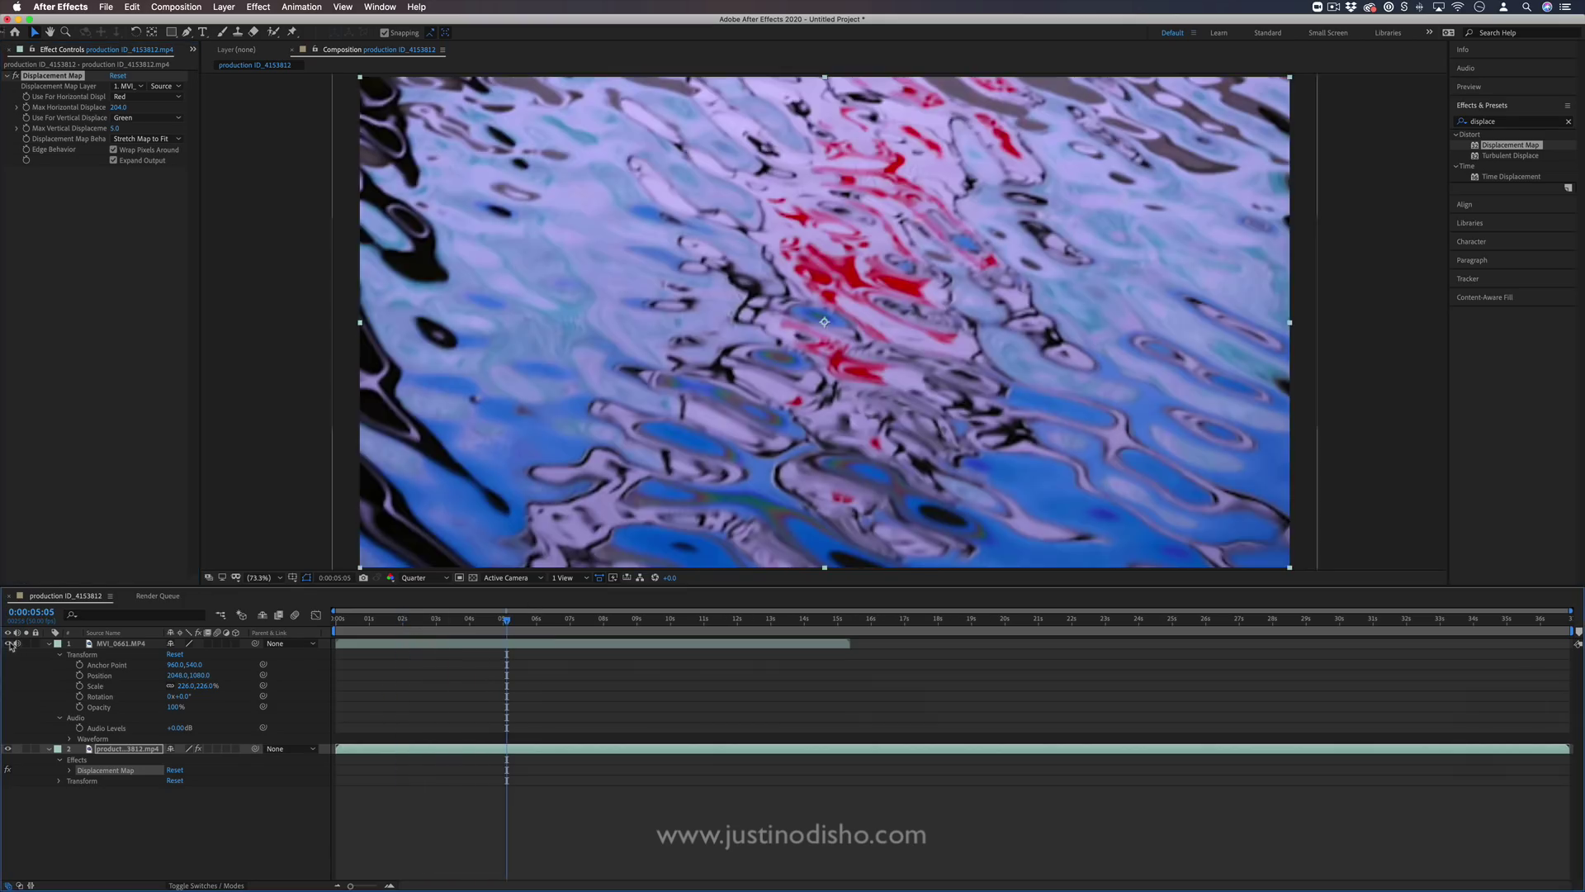
left_click(10, 644)
left_click(10, 644)
left_click(10, 644)
left_click(10, 644)
left_click(10, 644)
left_click(112, 645)
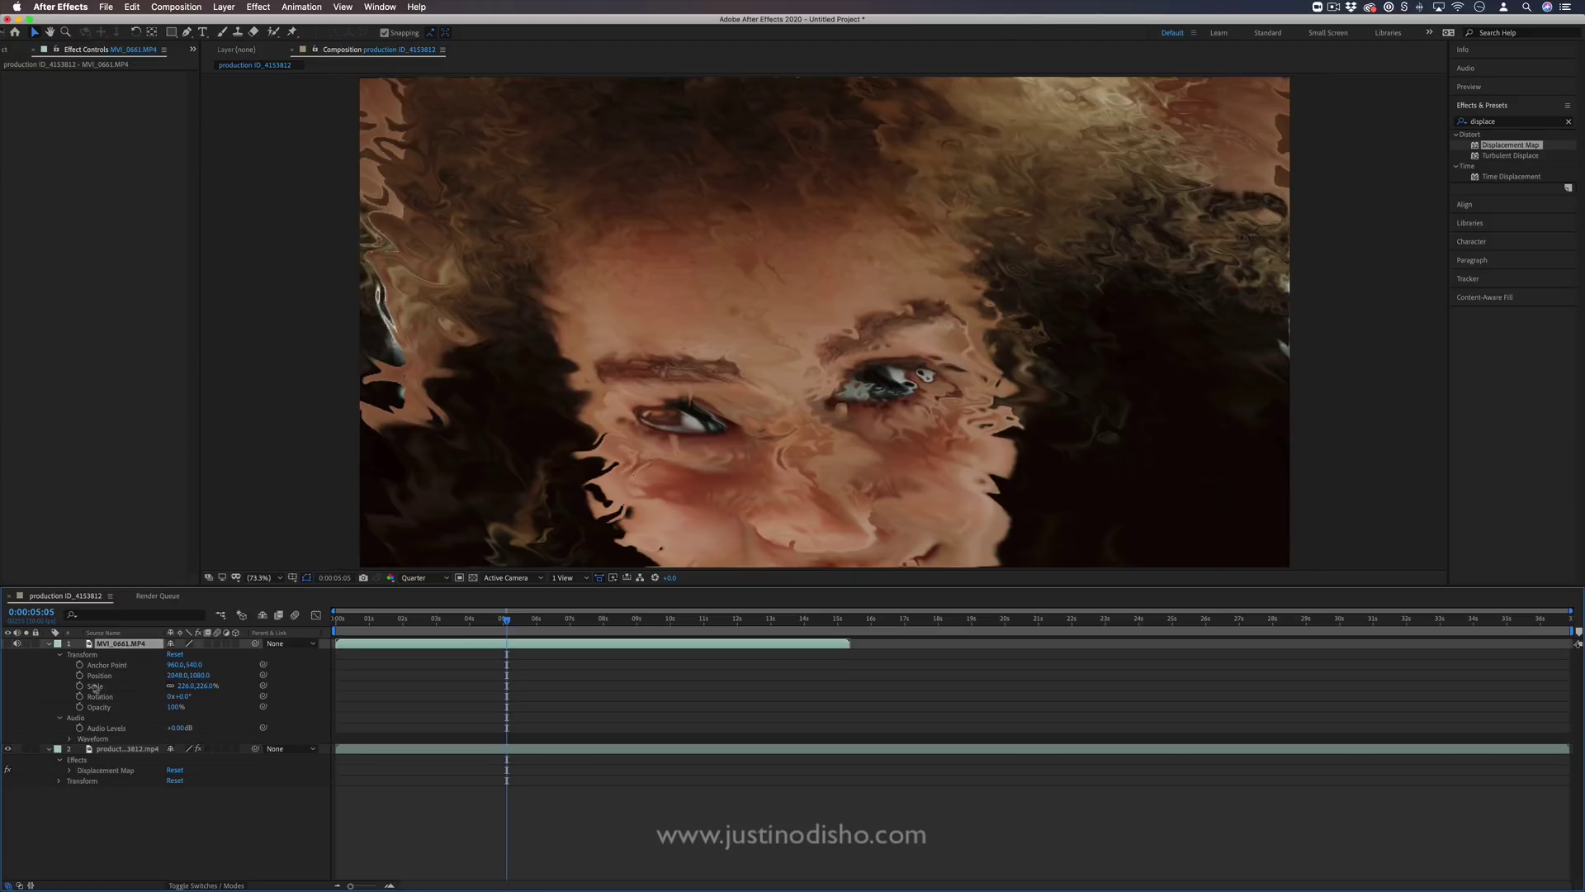
left_click(50, 644)
left_click(113, 654)
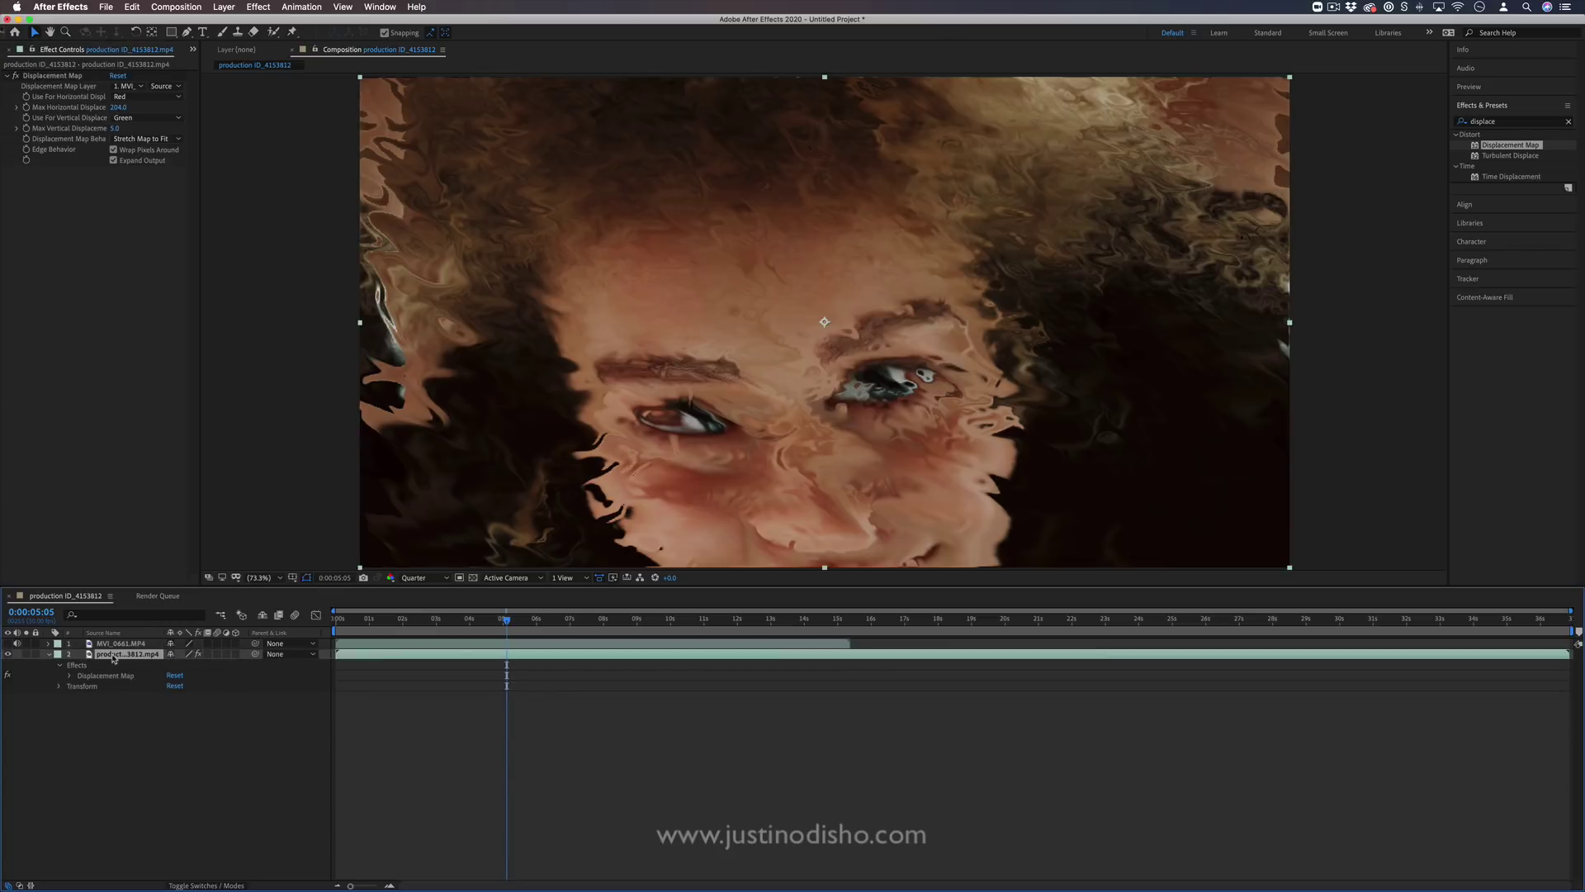
left_click(83, 144)
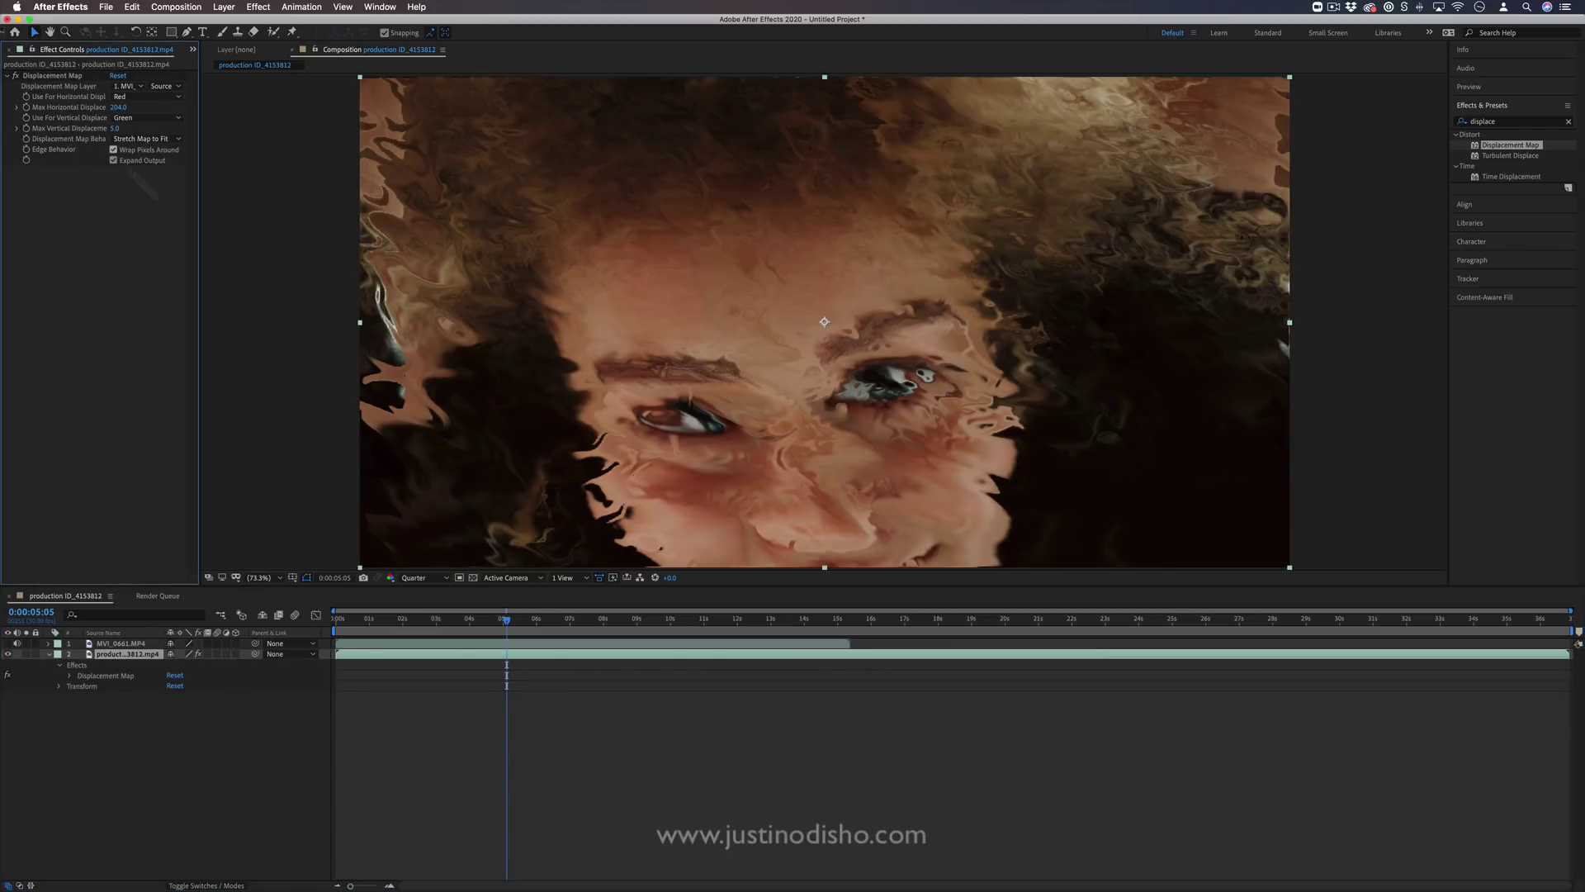
Lower Max Vertical Displacement to 2.0, preview from about 4.5 seconds, then select MVI_0661.MP4
left_click_drag(468, 627, 393, 625)
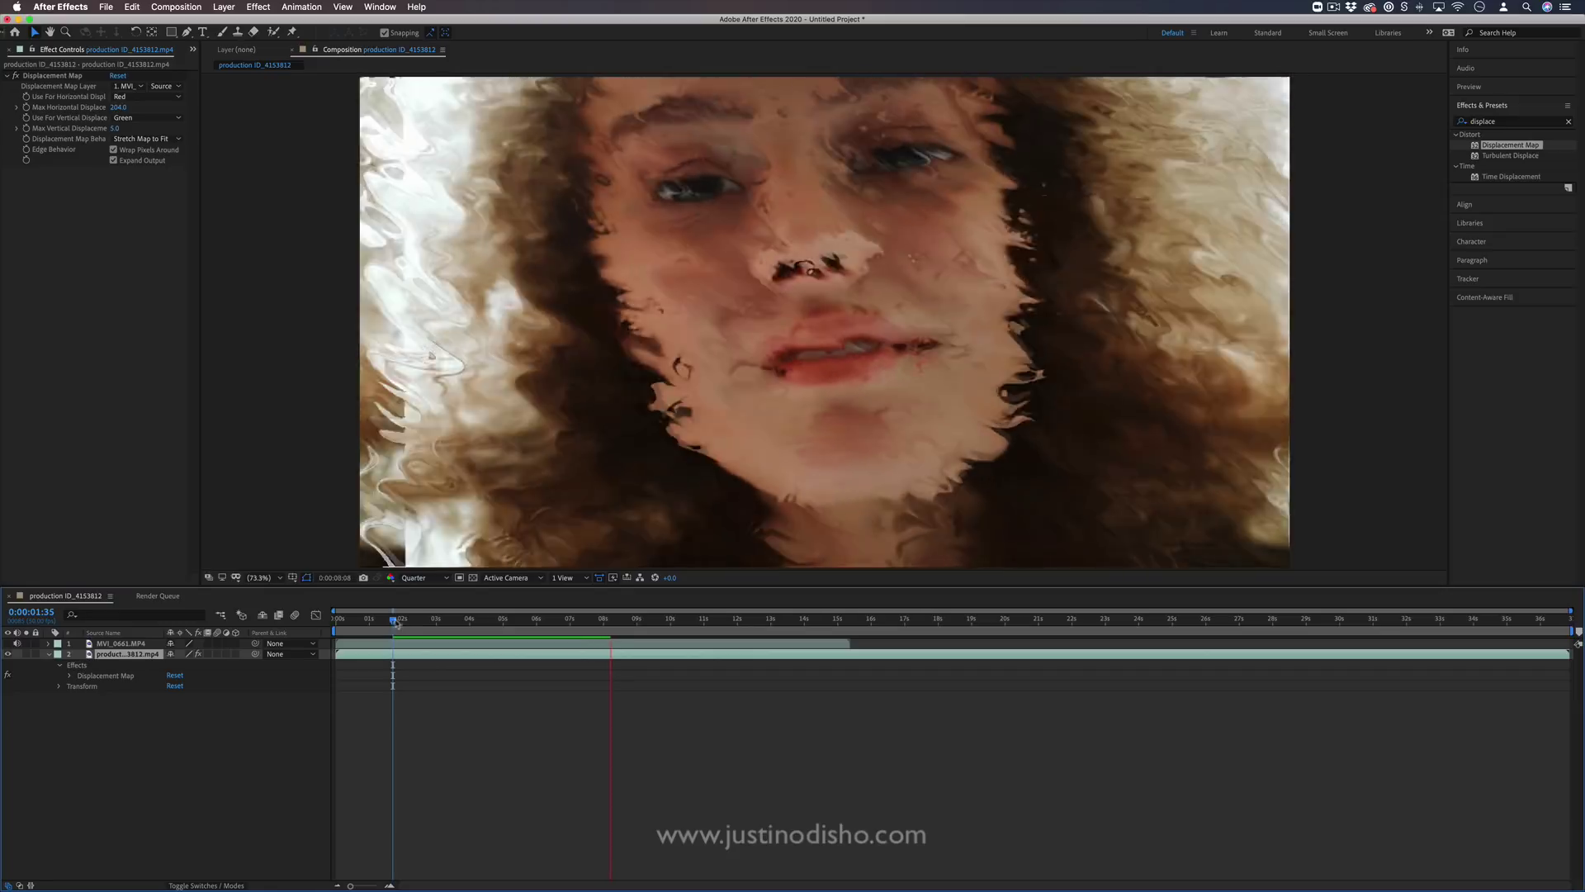
key("space")
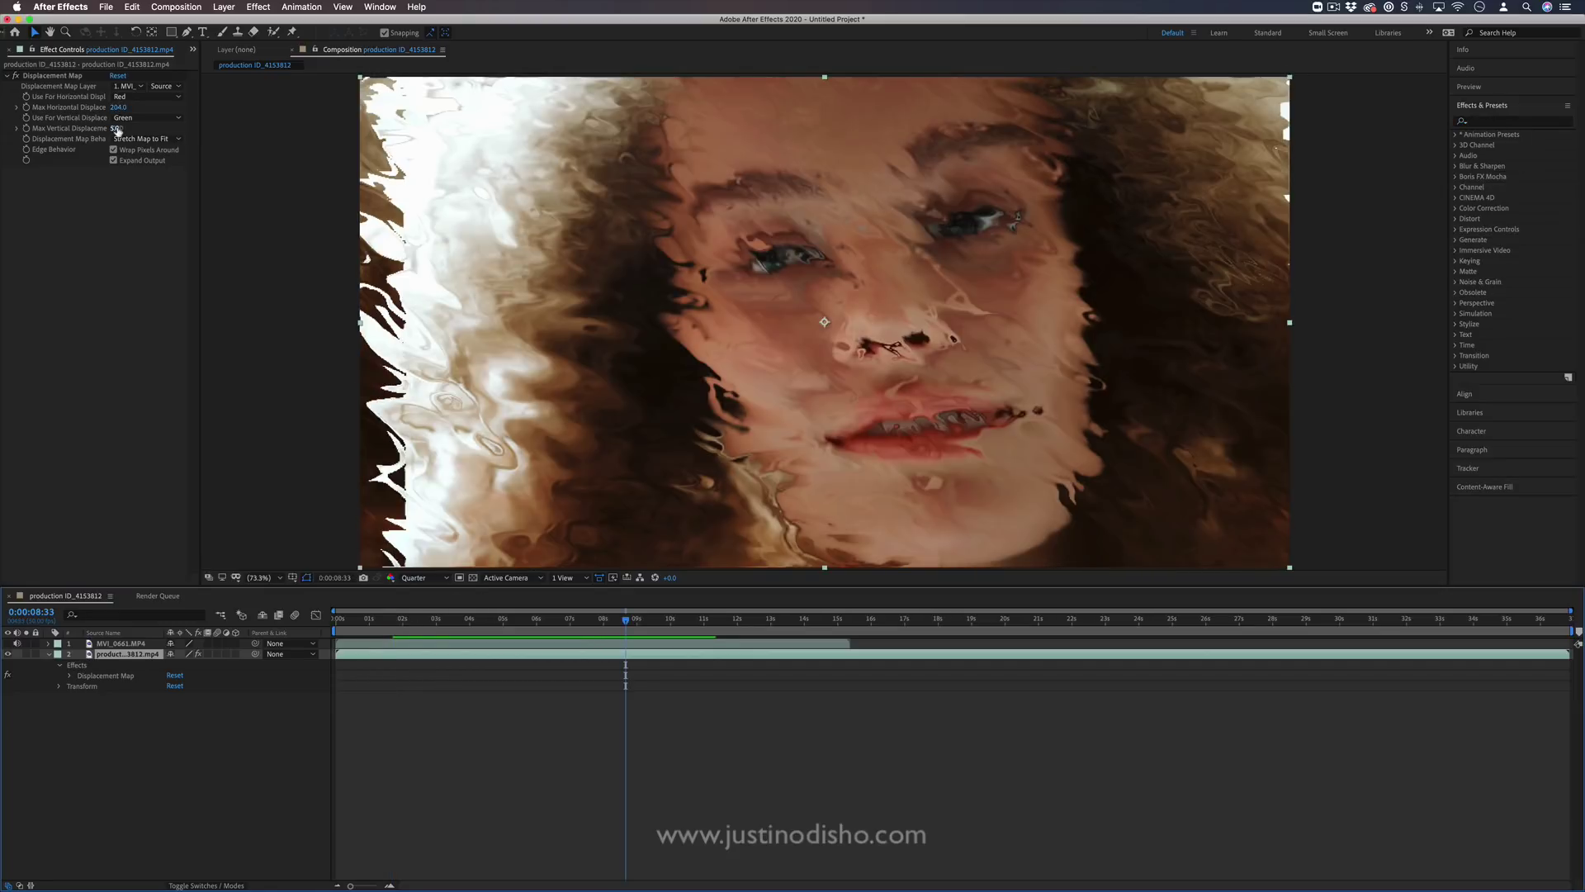
mouse_move(118, 131)
left_mouse_down()
mouse_move(152, 130)
mouse_move(111, 130)
left_mouse_up()
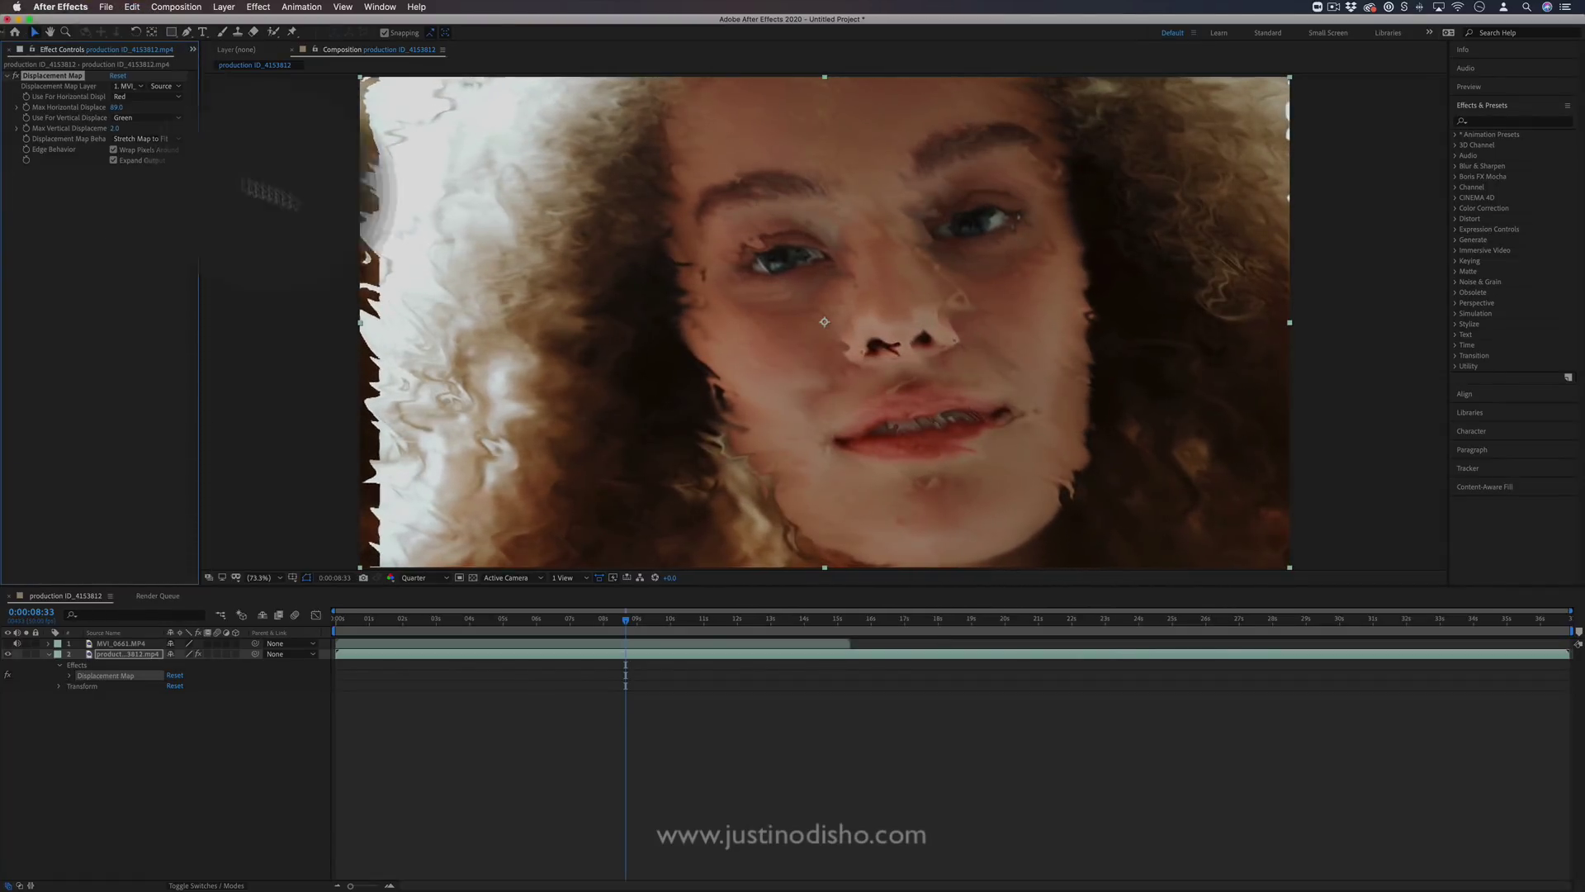
left_click(609, 619)
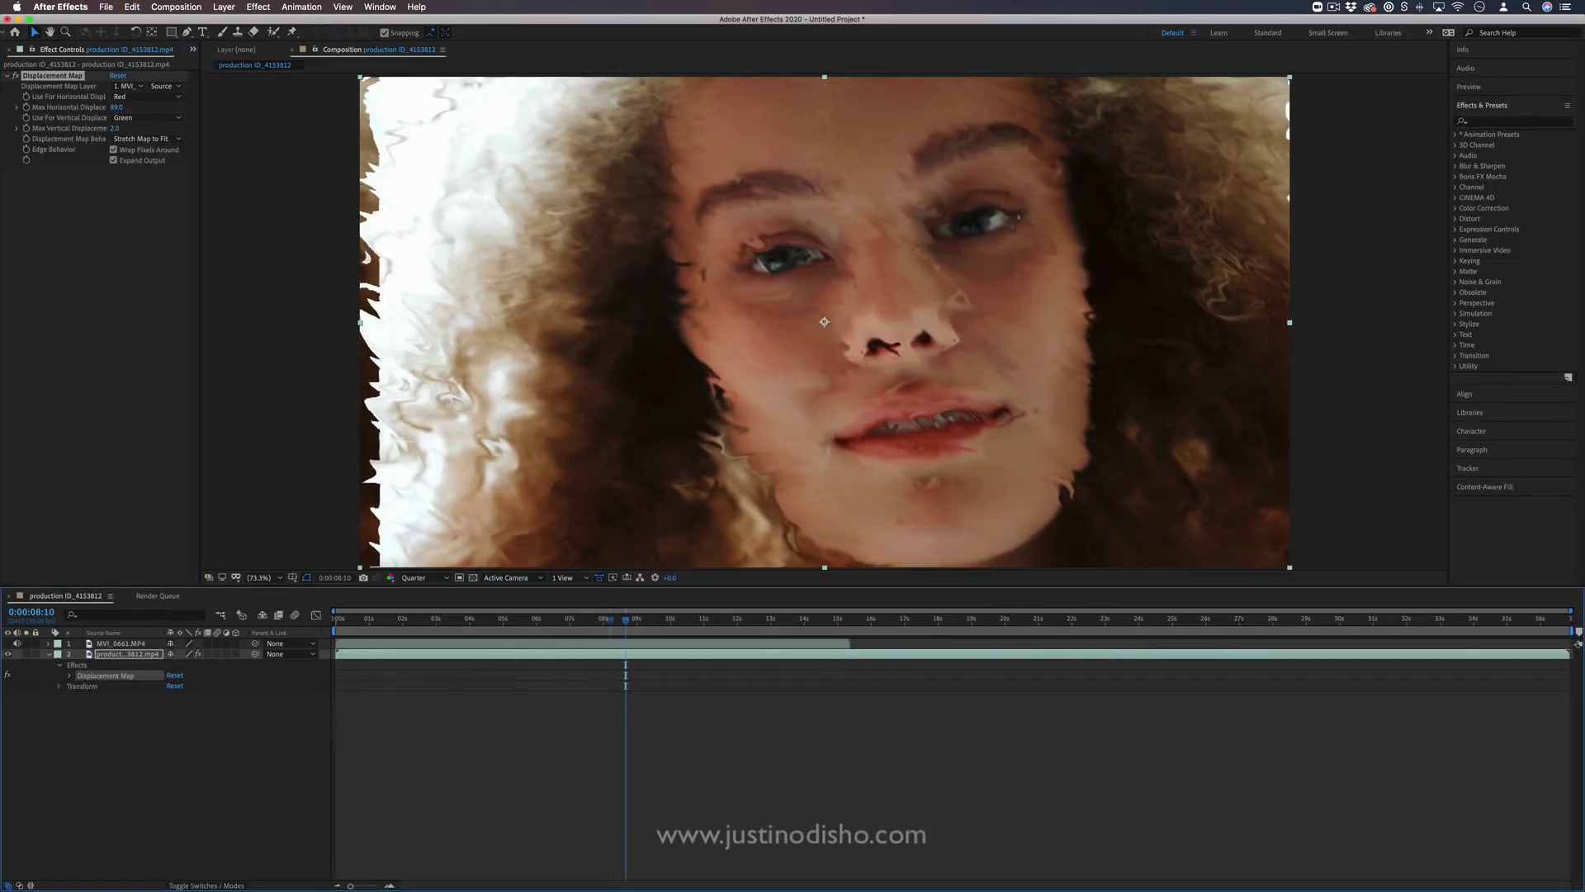
left_click(493, 618)
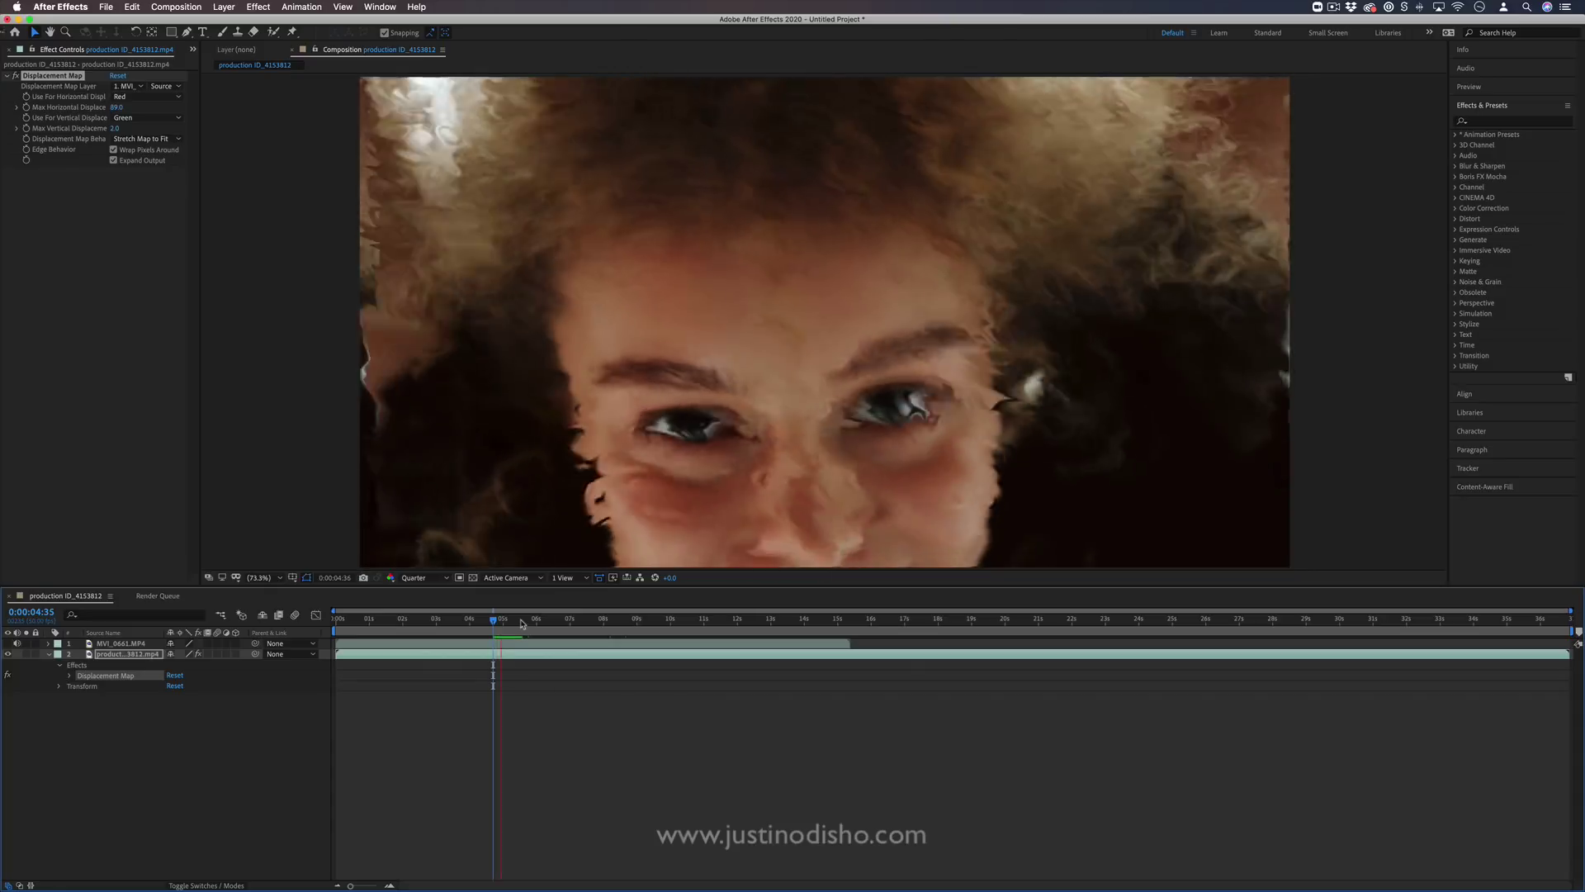
key("space")
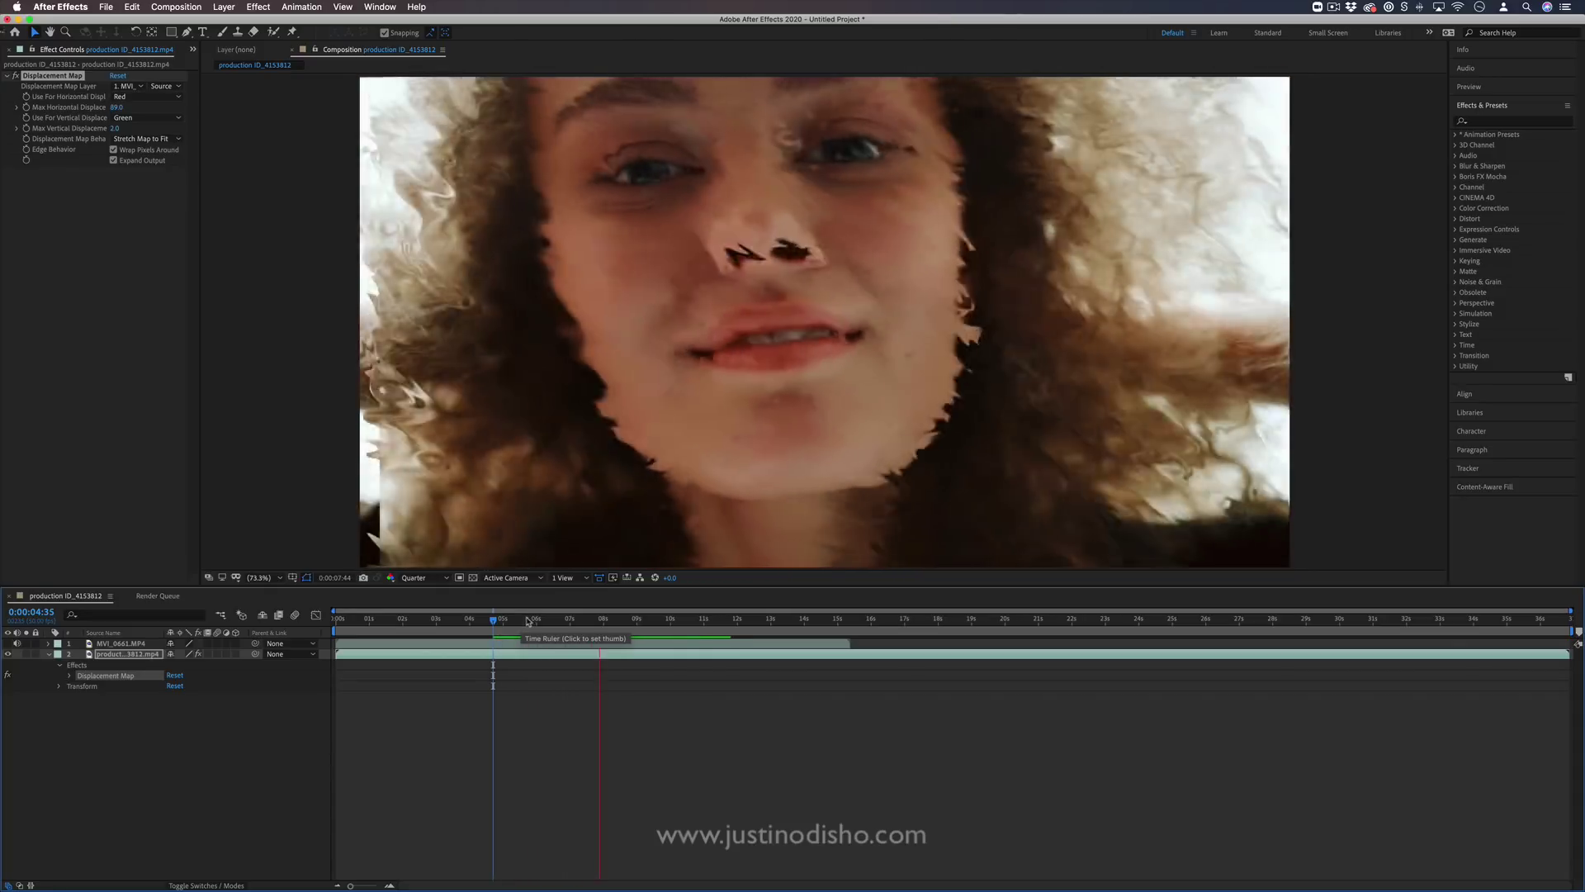
key("space")
left_click(131, 644)
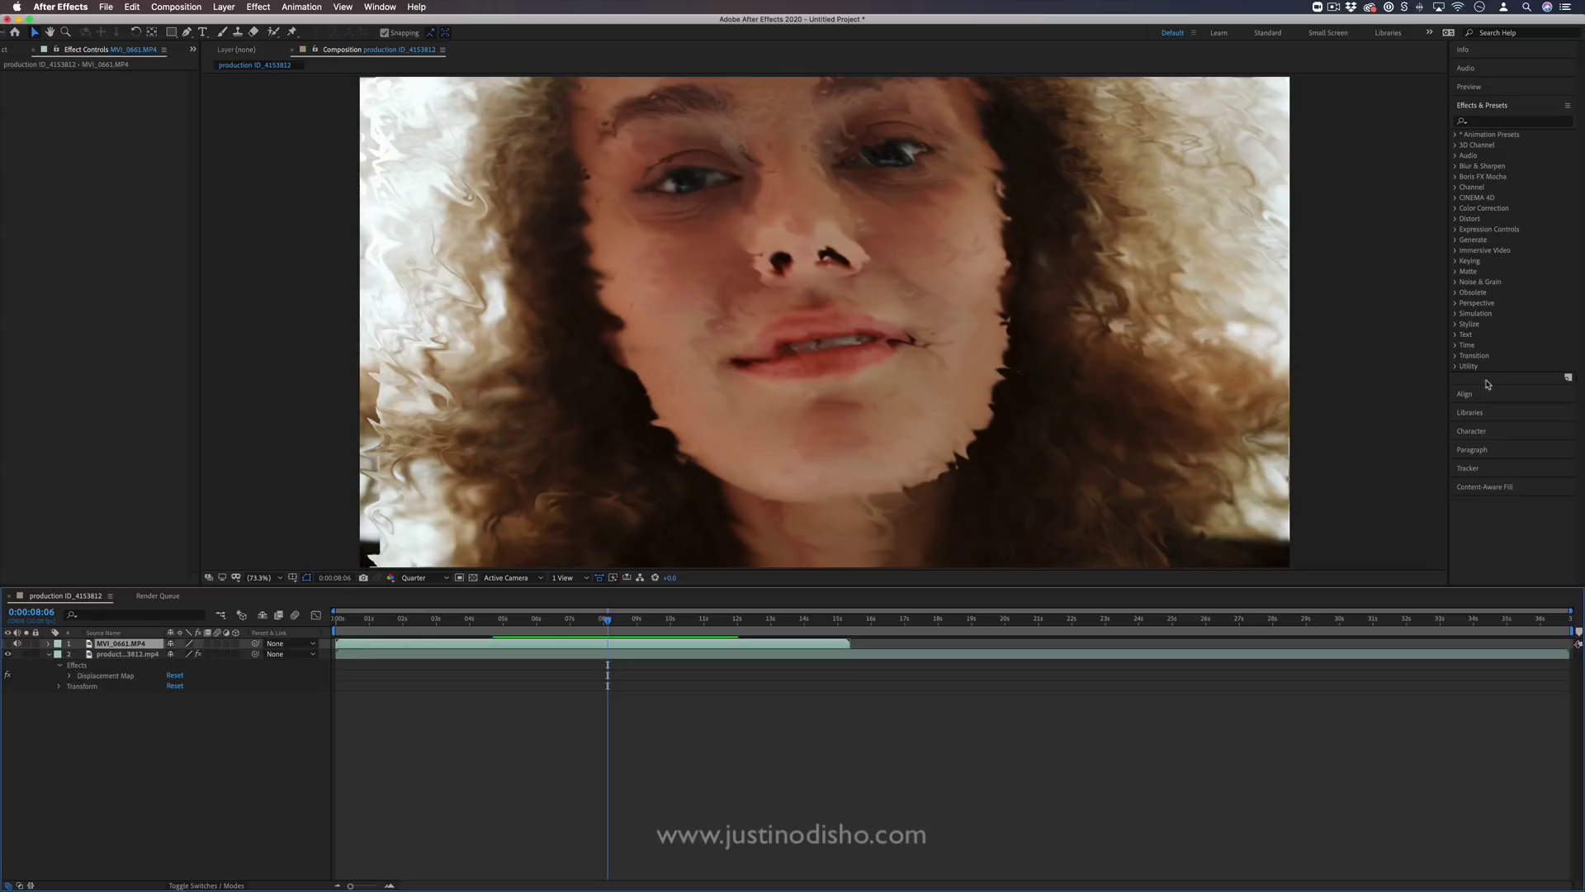
Apply Fractal Noise to the MVI_0661.MP4 layer and turn Evolution to 3x+138°
left_click(1485, 122)
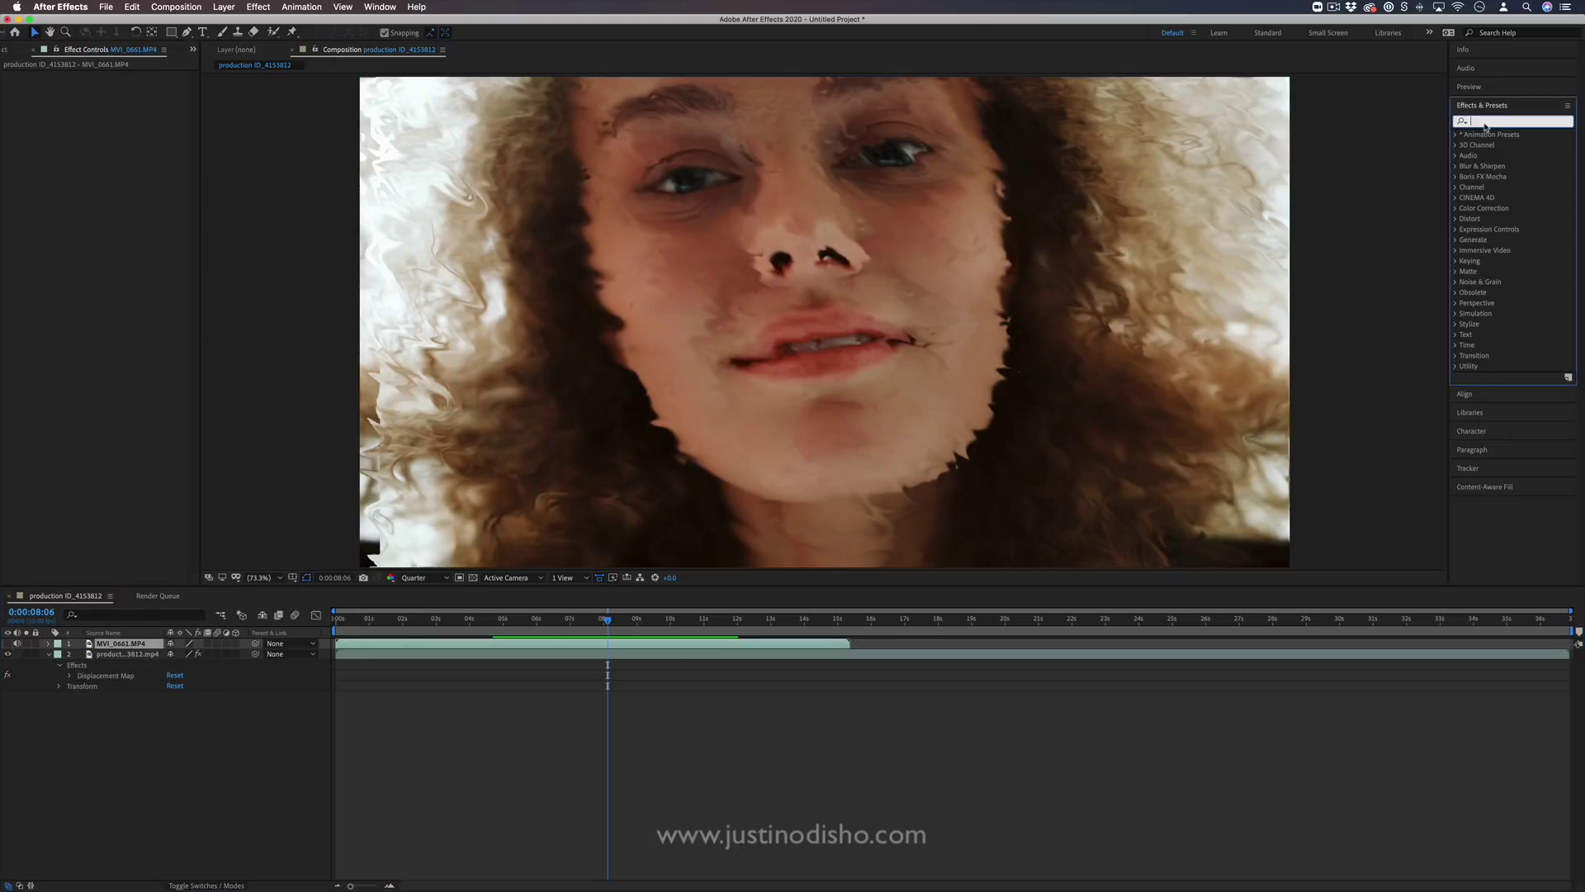
type("fractal noise")
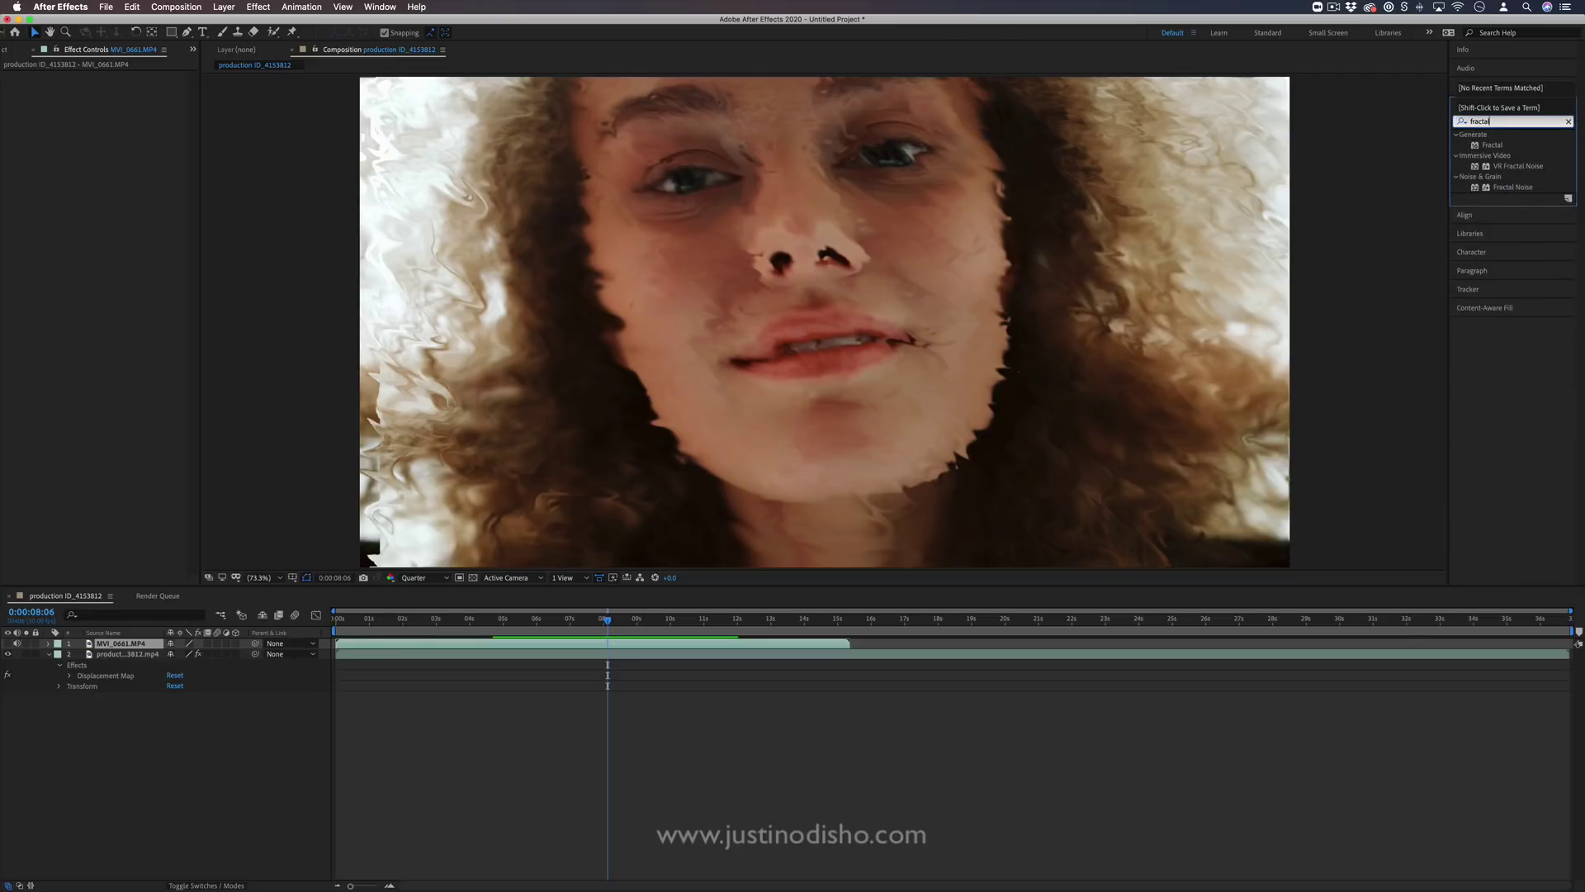
left_click_drag(1504, 187, 122, 646)
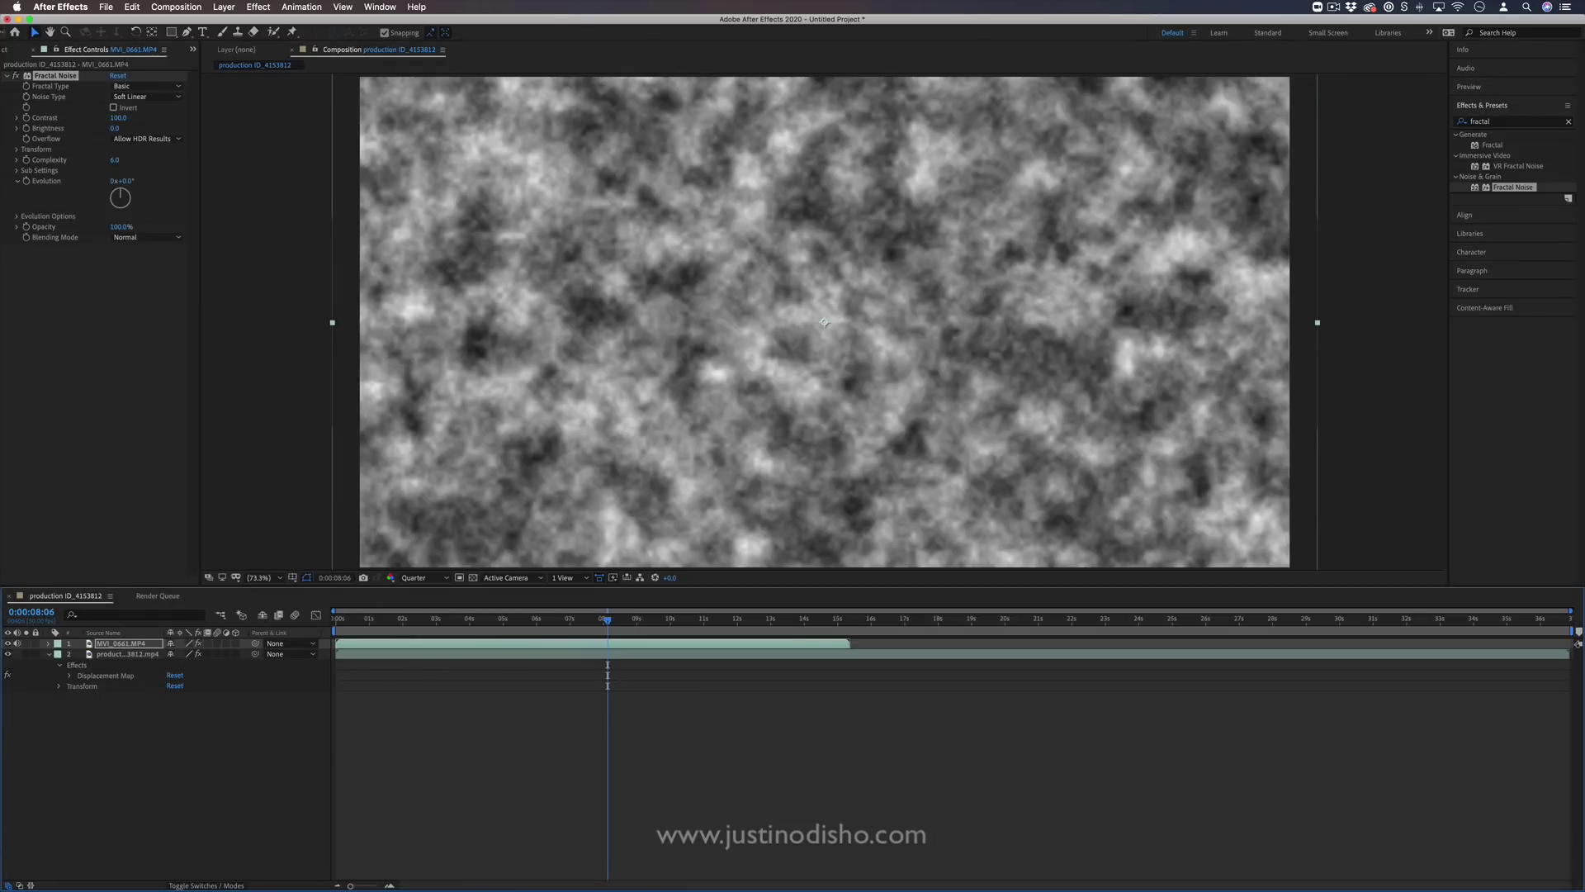
left_click_drag(120, 196, 145, 228)
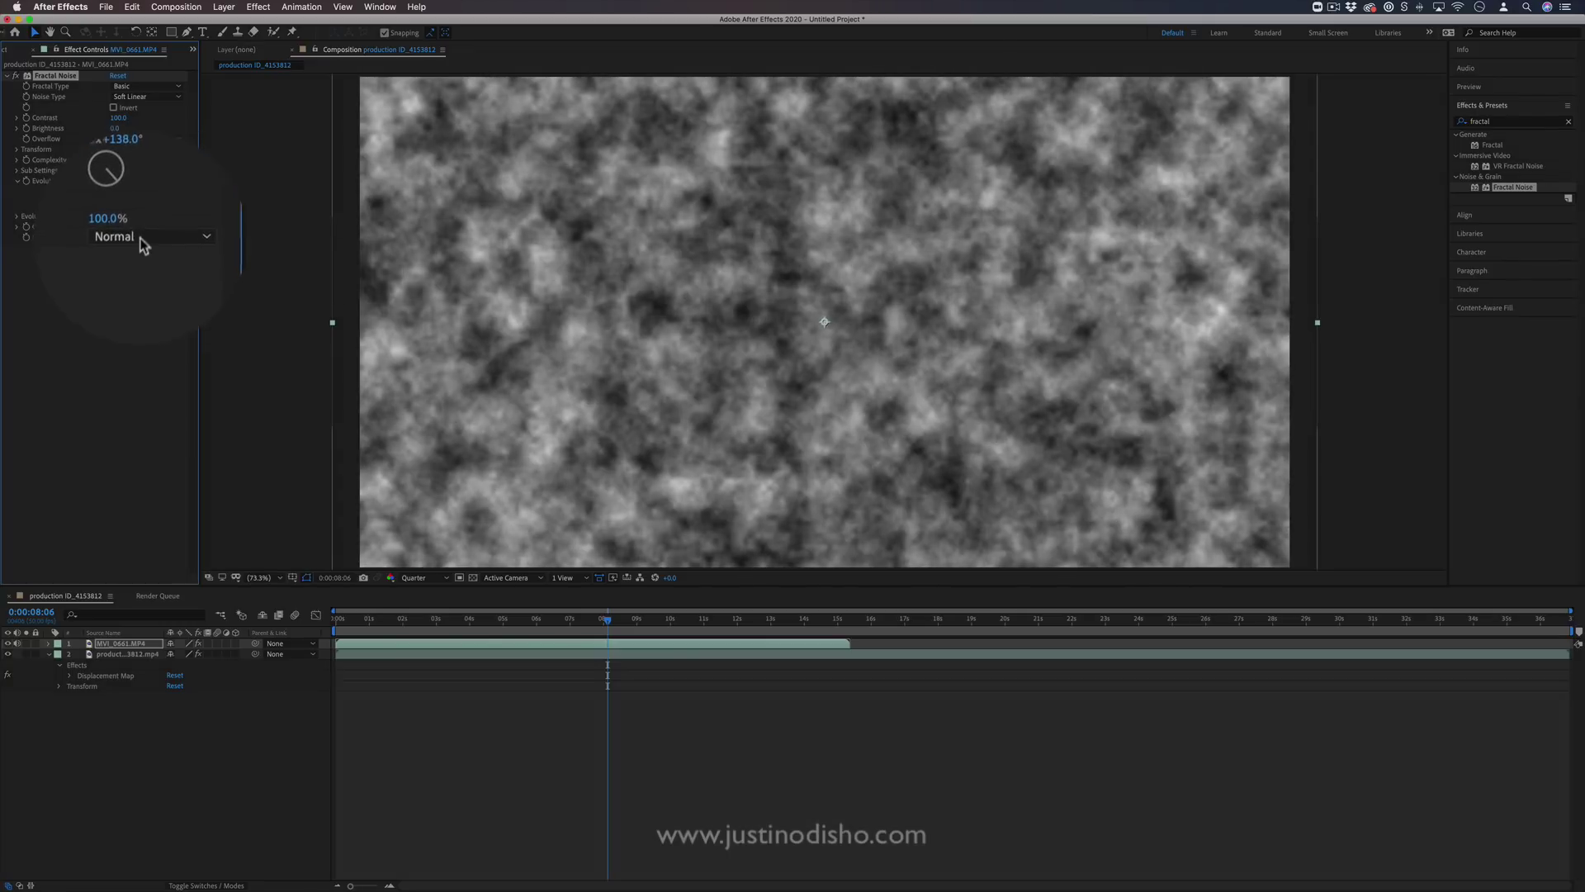
Set Fractal Type to Subscale, invert it, raise Contrast, and preview at full resolution
left_click(144, 88)
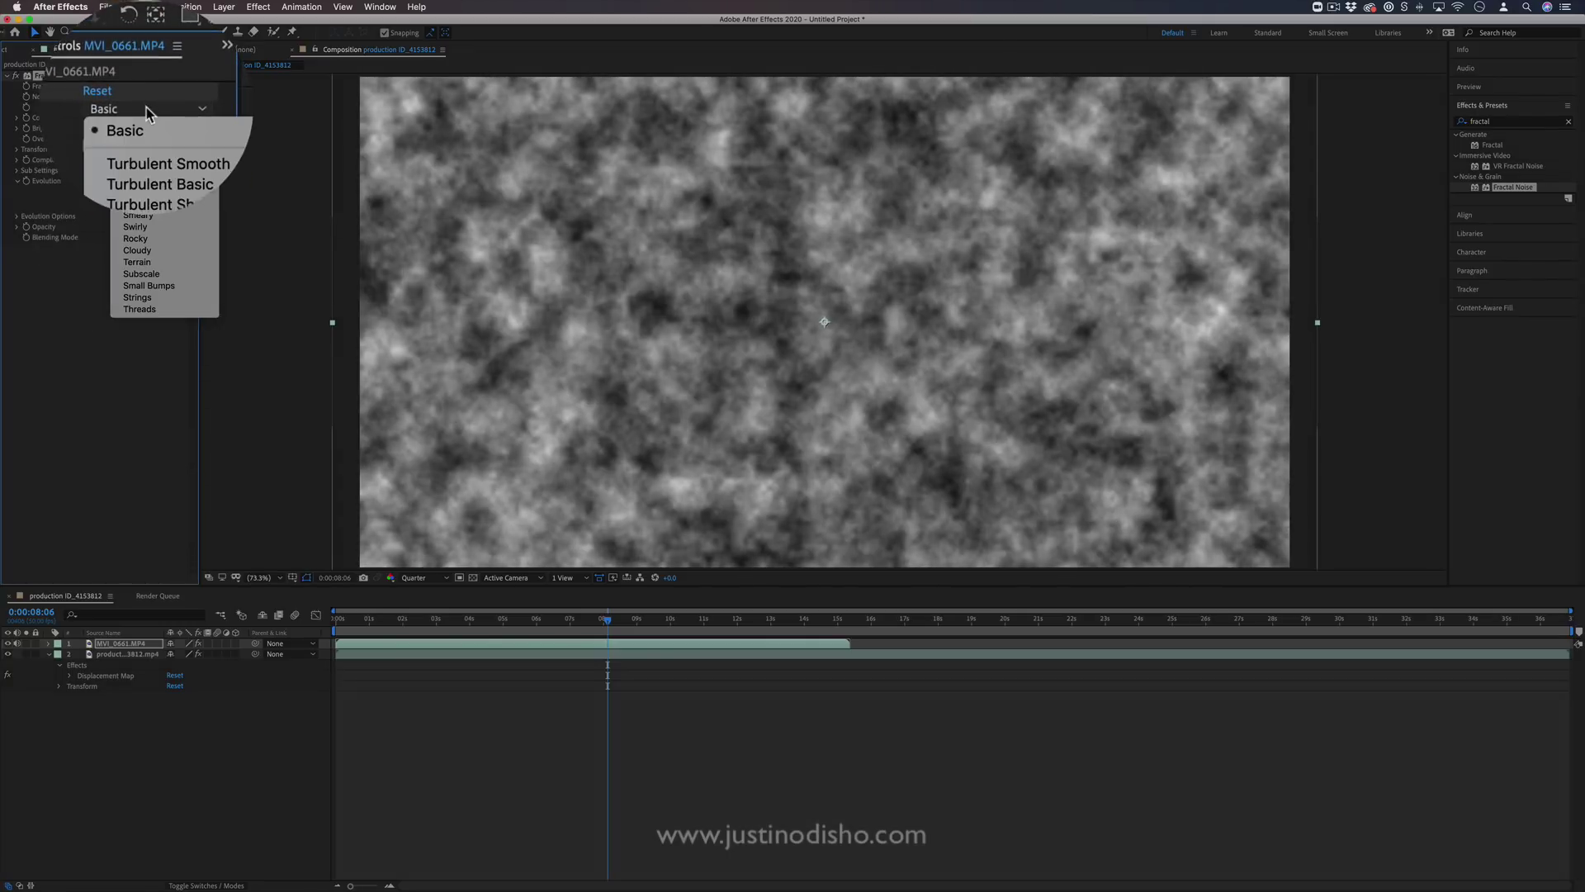
left_click(147, 102)
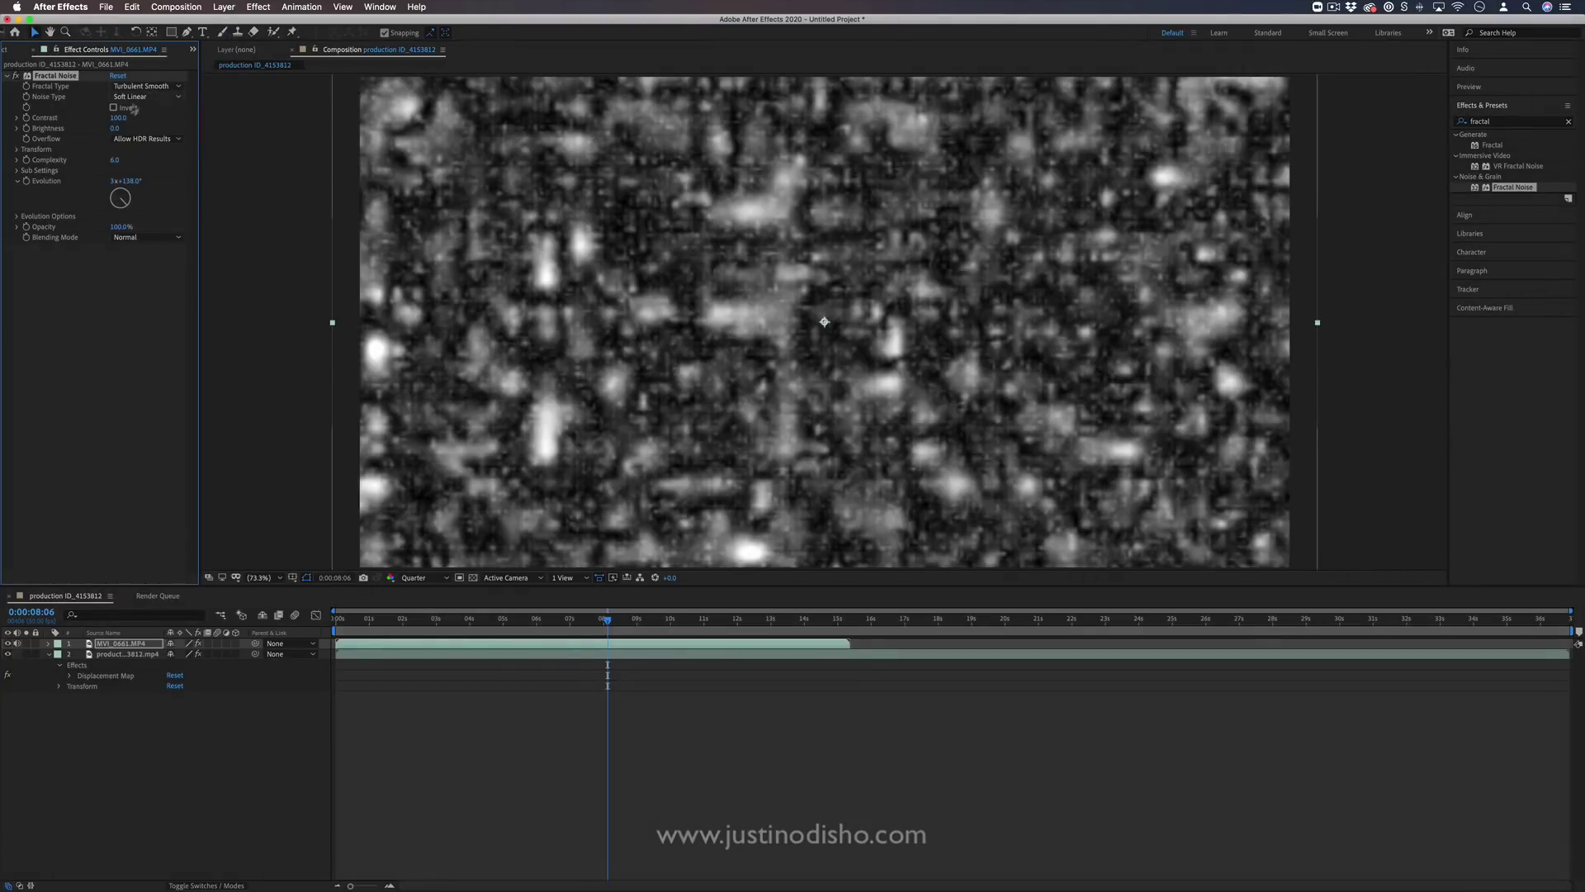
left_click(443, 579)
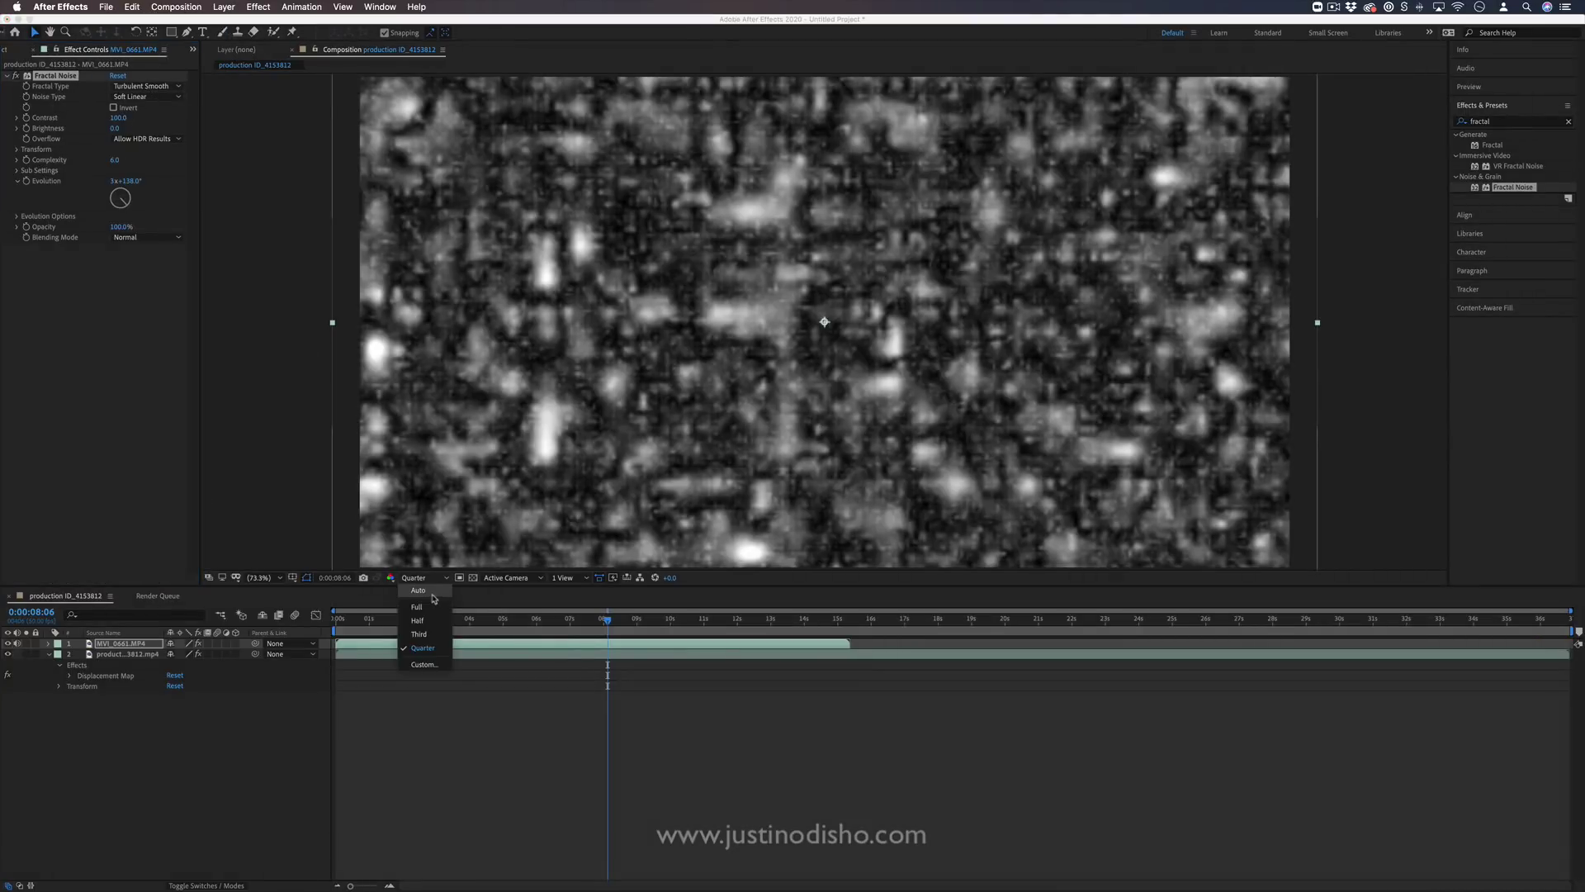
left_click(435, 591)
left_click(153, 88)
left_click(149, 173)
left_click(113, 107)
left_click_drag(118, 118, 111, 203)
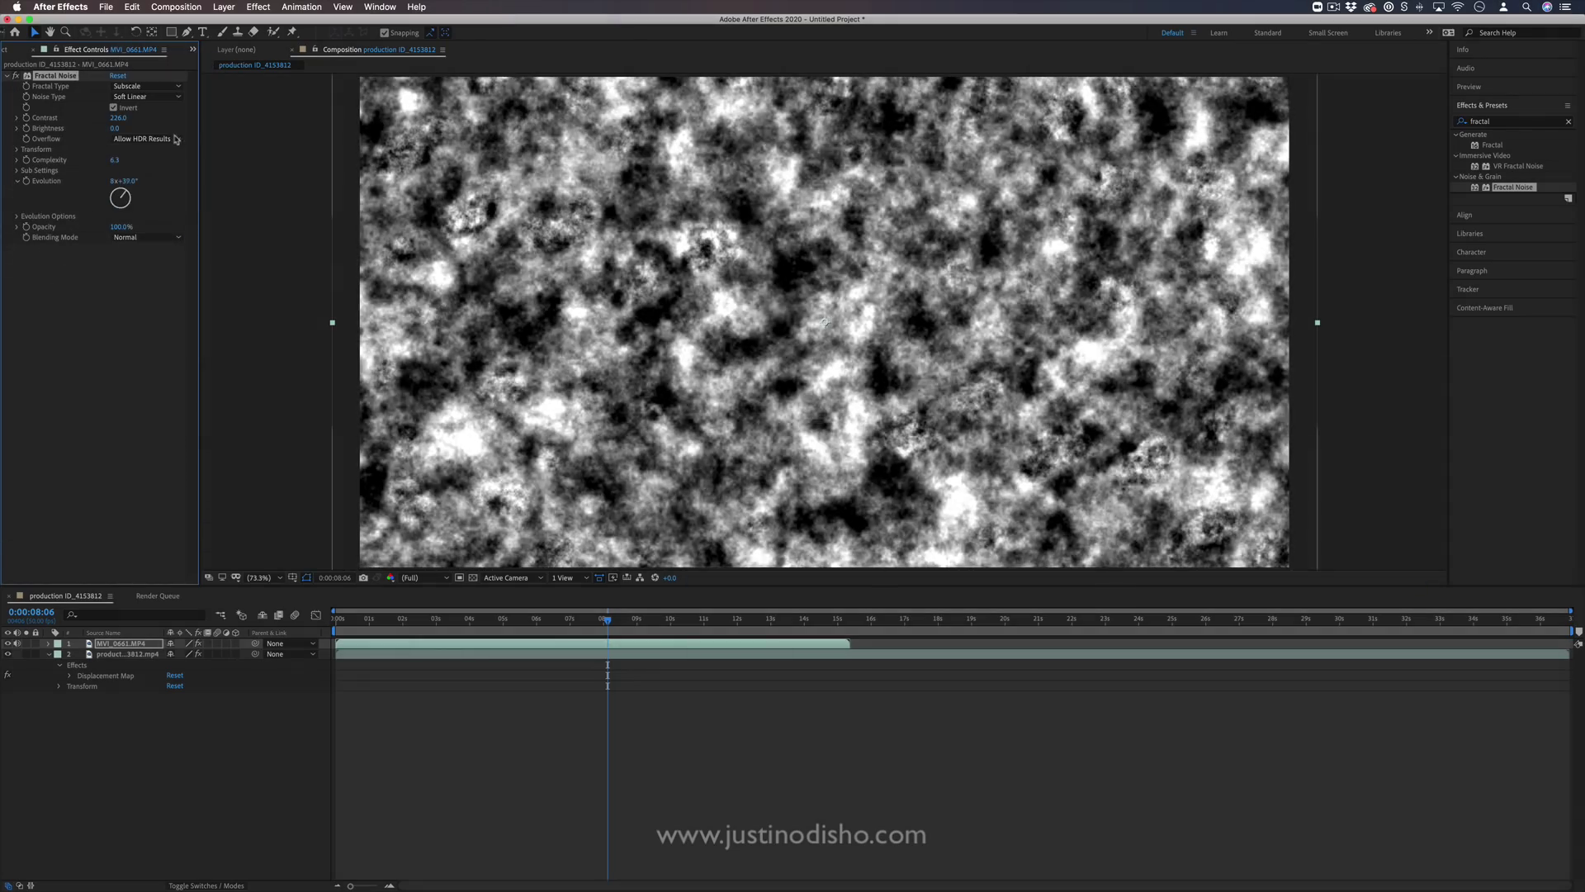
Set the face layer's Displacement Map Layer to Effects & Masks and hide the fractal noise layer
left_click(117, 654)
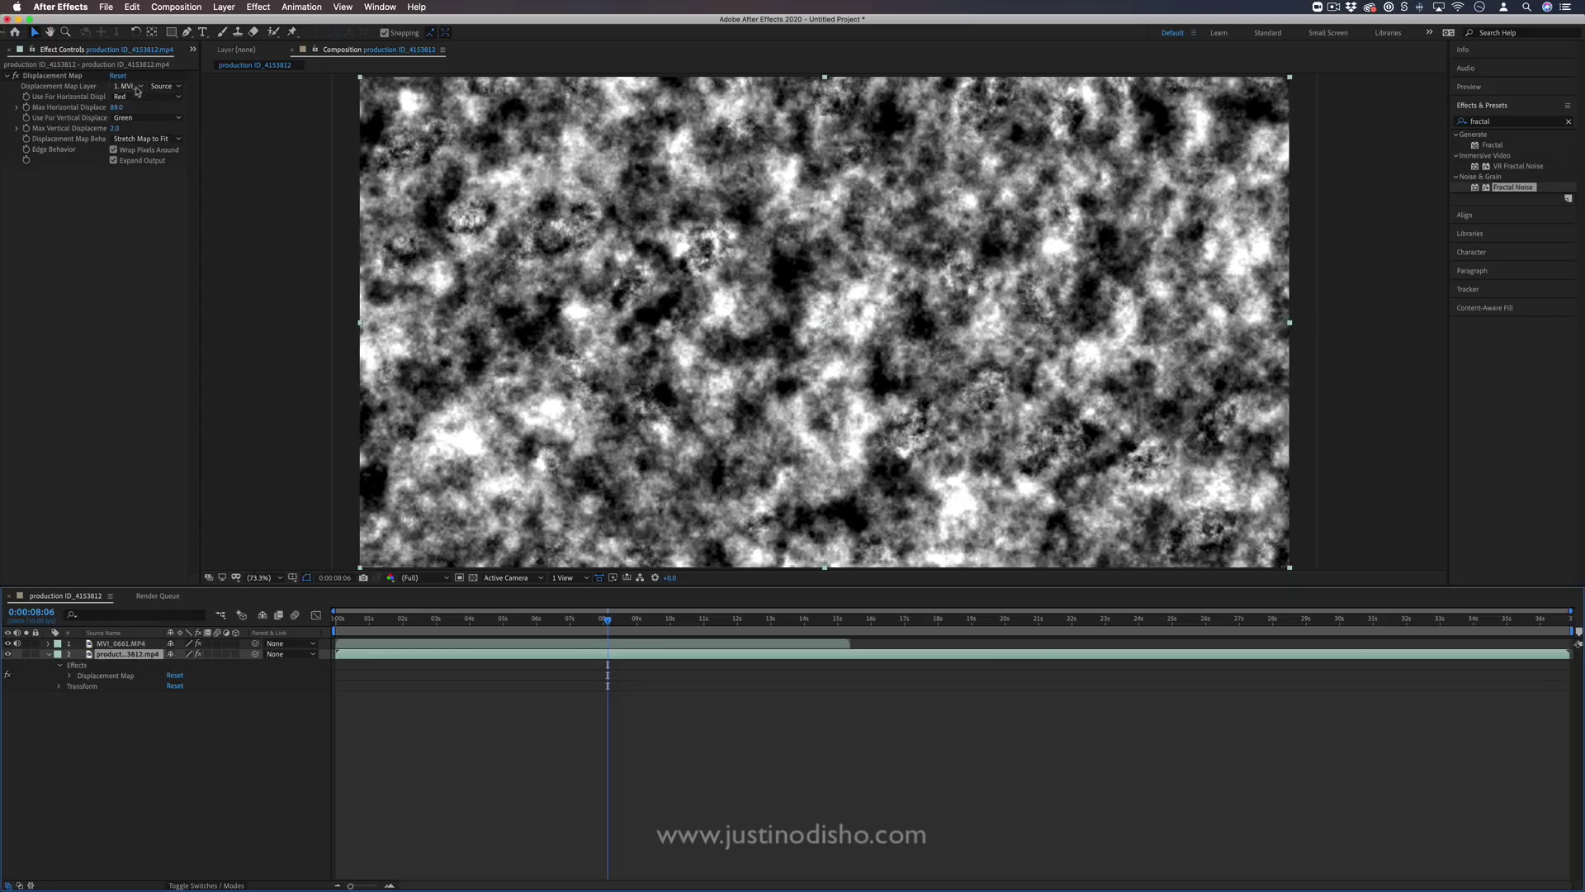
left_click(169, 87)
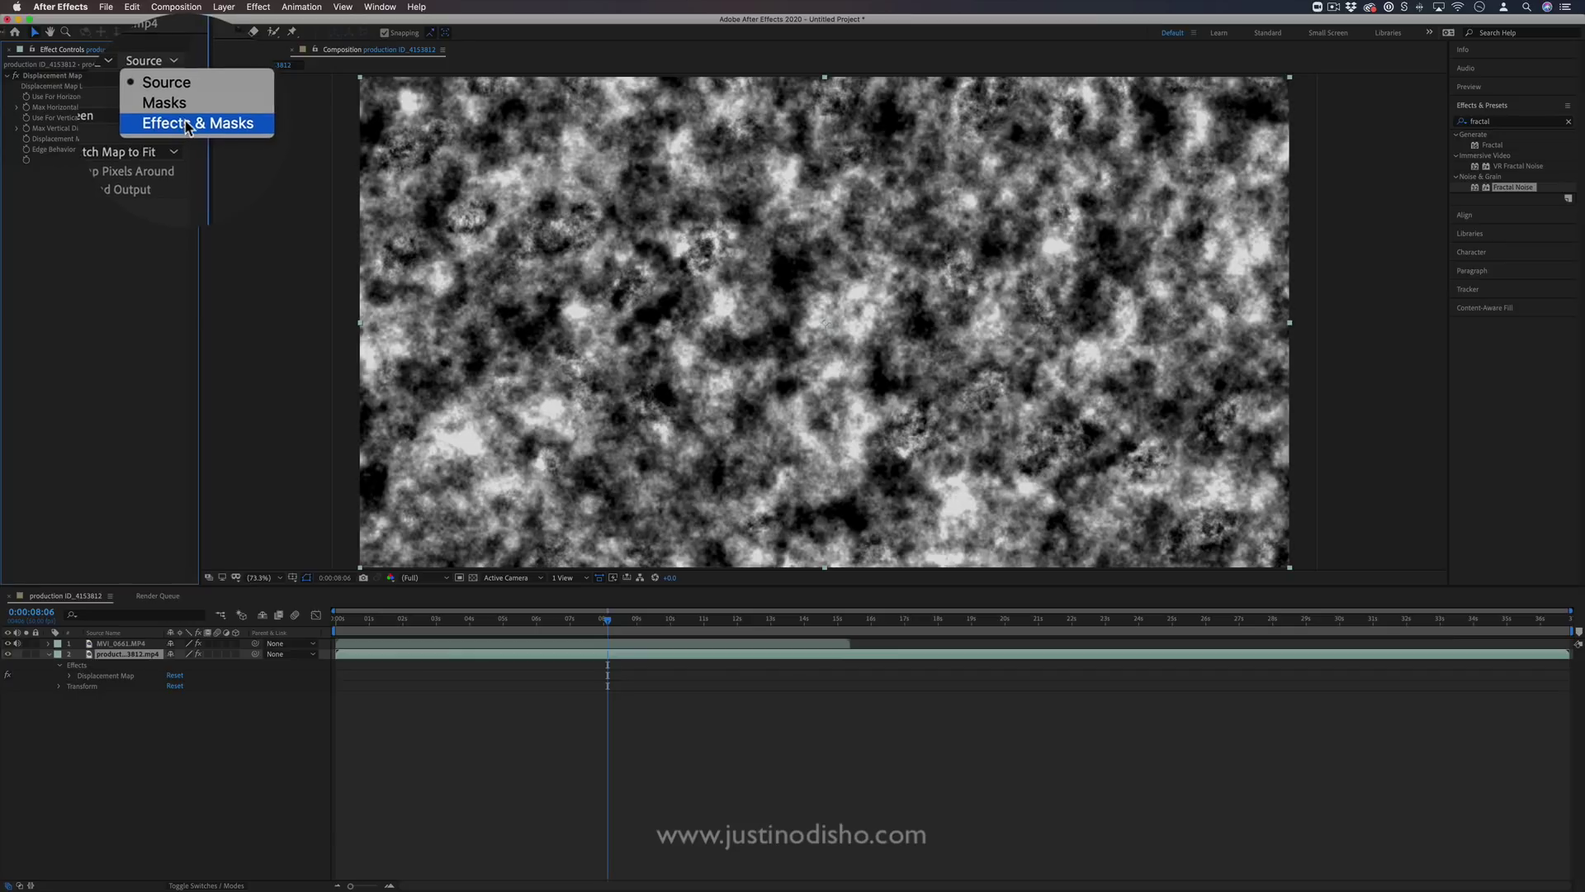
left_click(174, 107)
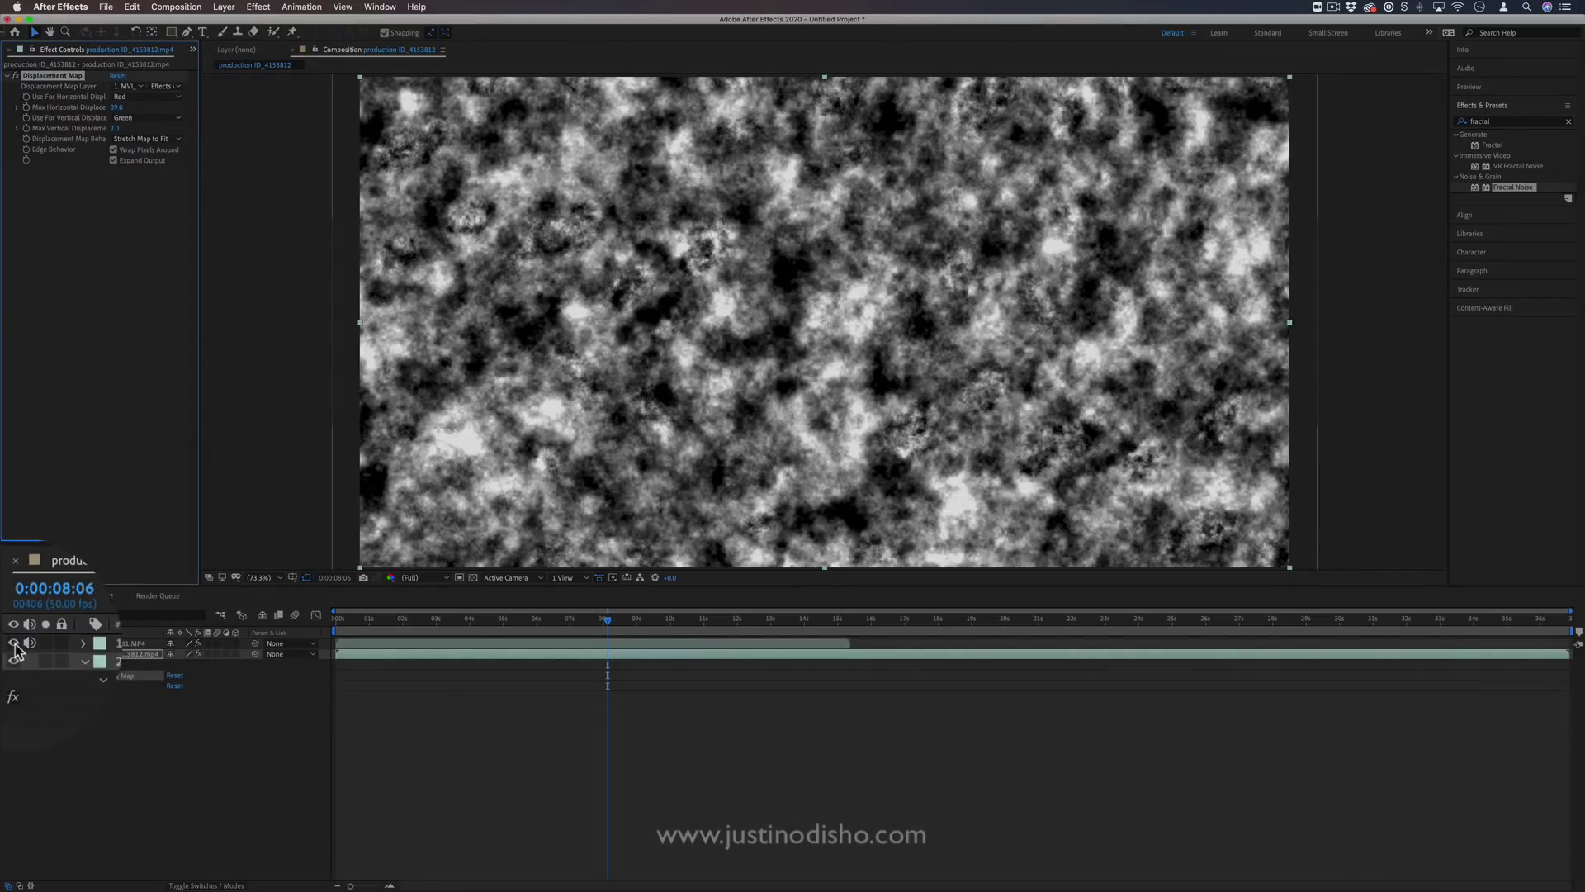
left_click(7, 643)
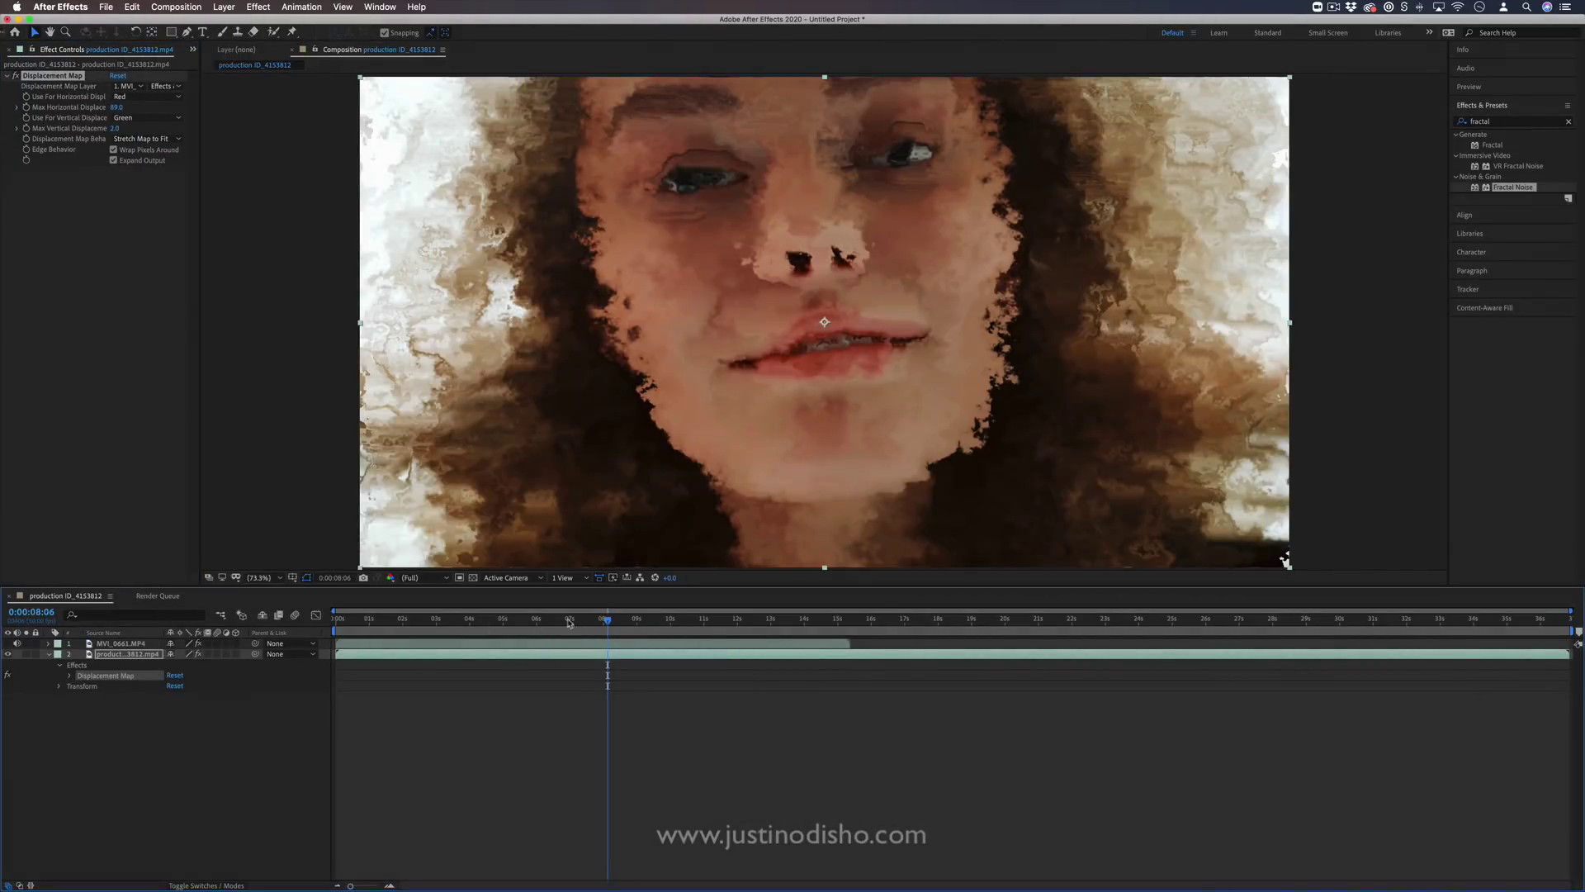
Preview the distortion from about 4.5 seconds at Quarter resolution
left_click_drag(569, 622, 489, 621)
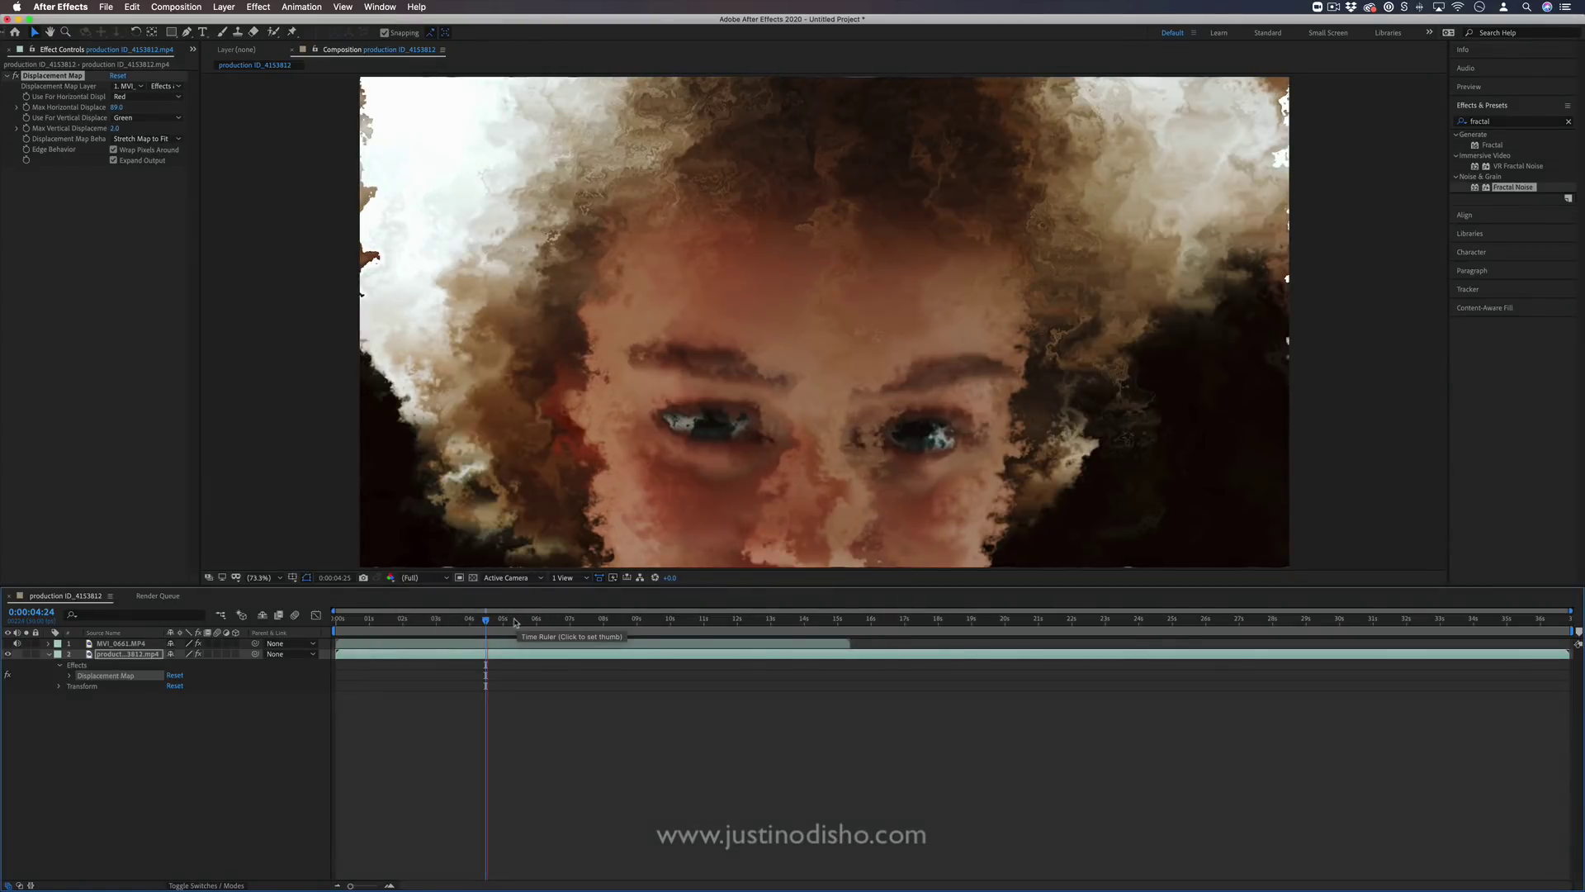
left_click(427, 578)
left_click(423, 648)
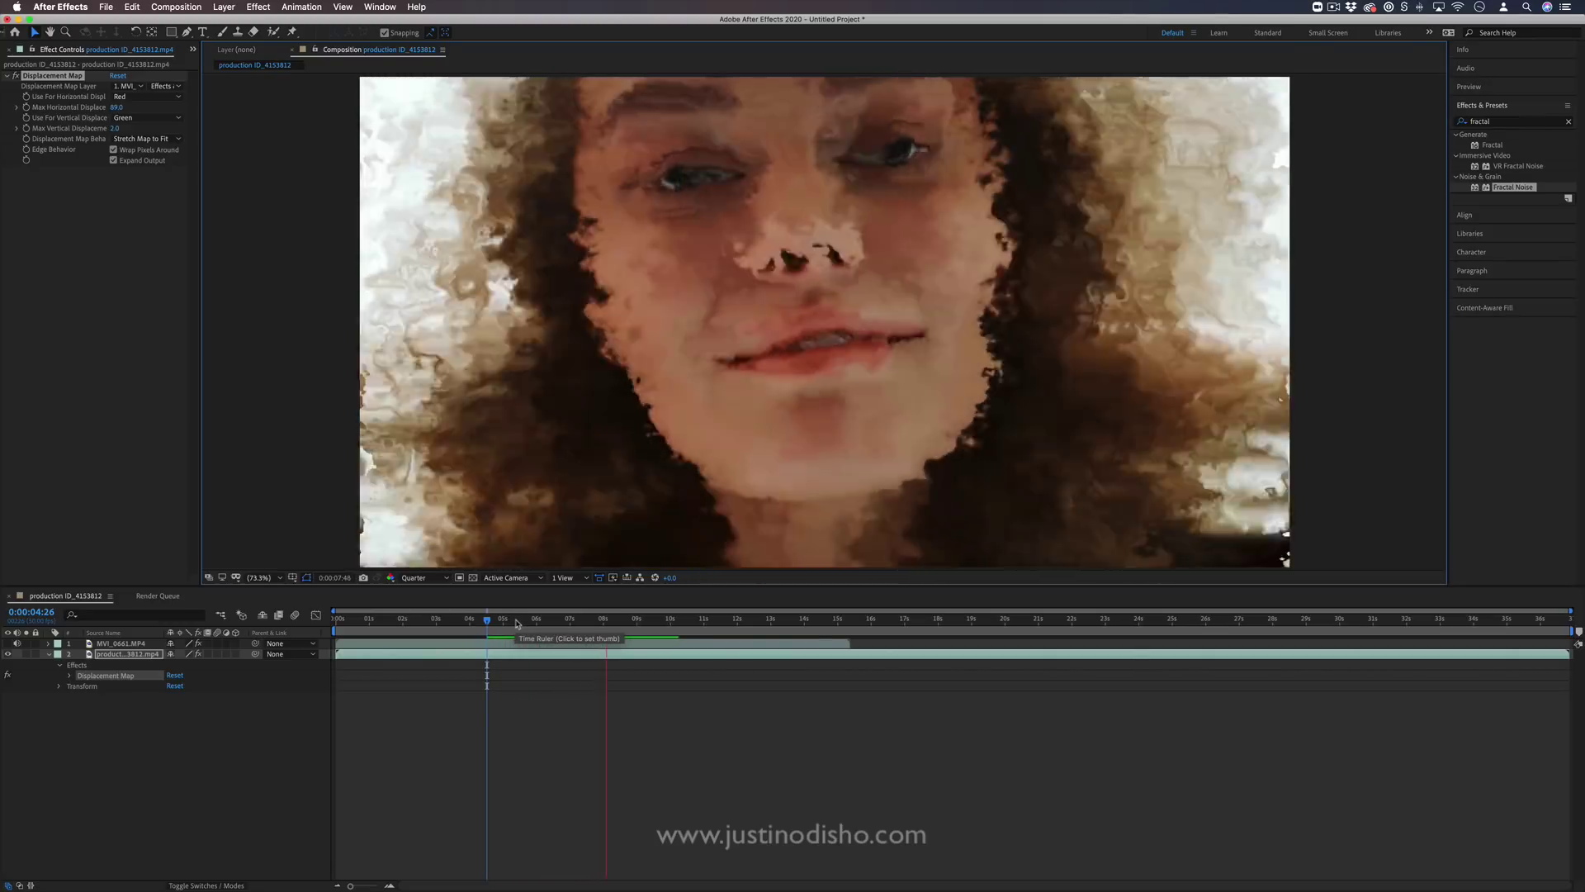
key("space")
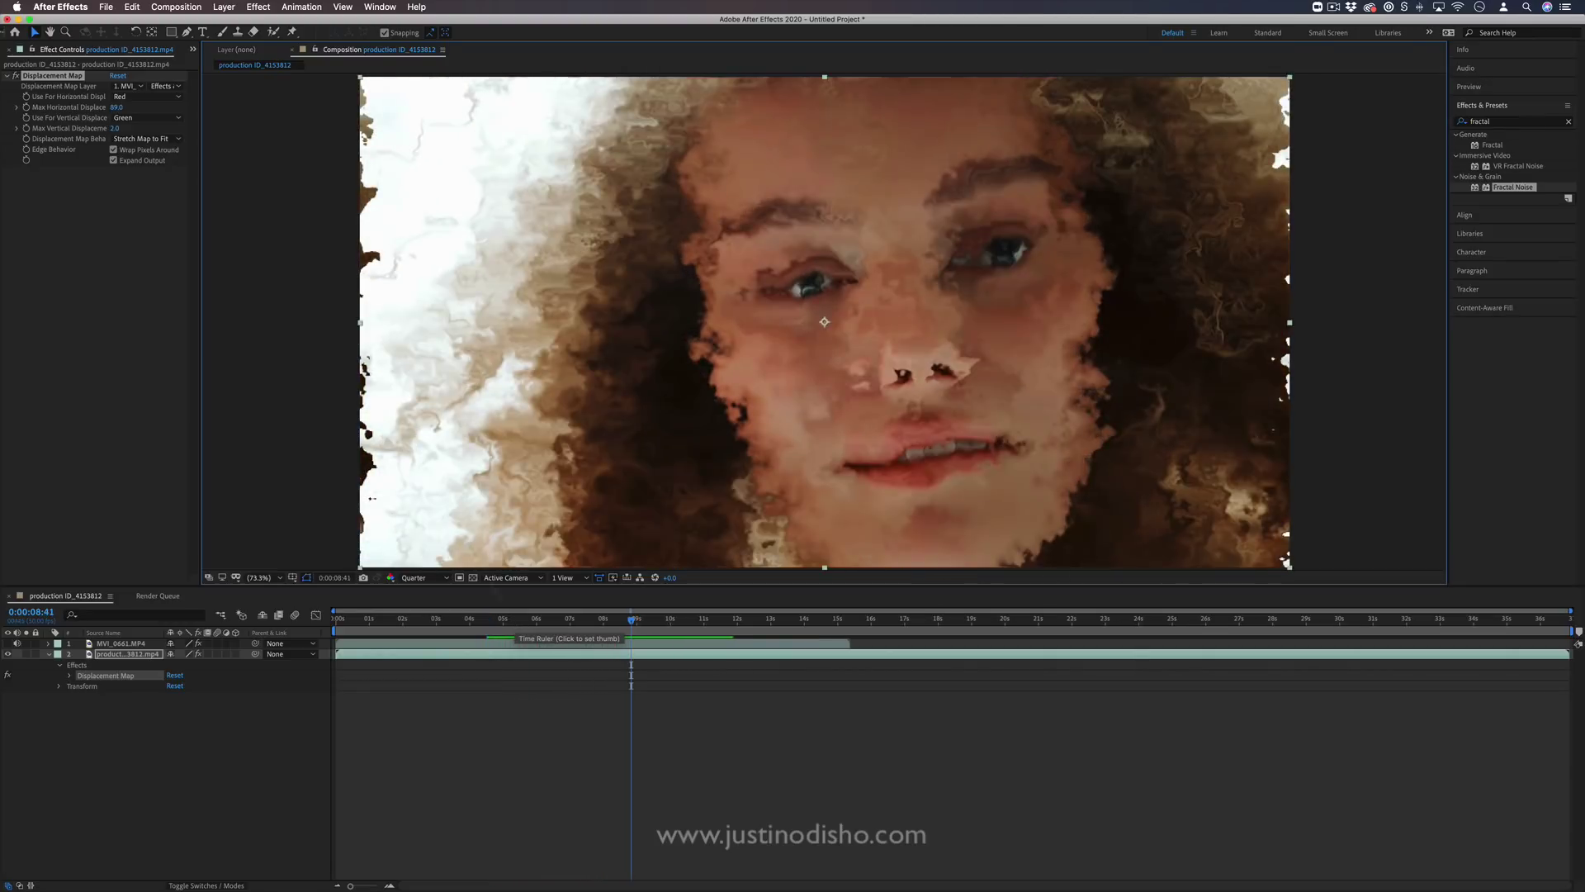
Advance the fractal noise layer's Evolution to reshape the face distortion
left_click(129, 644)
left_click_drag(129, 198, 150, 241)
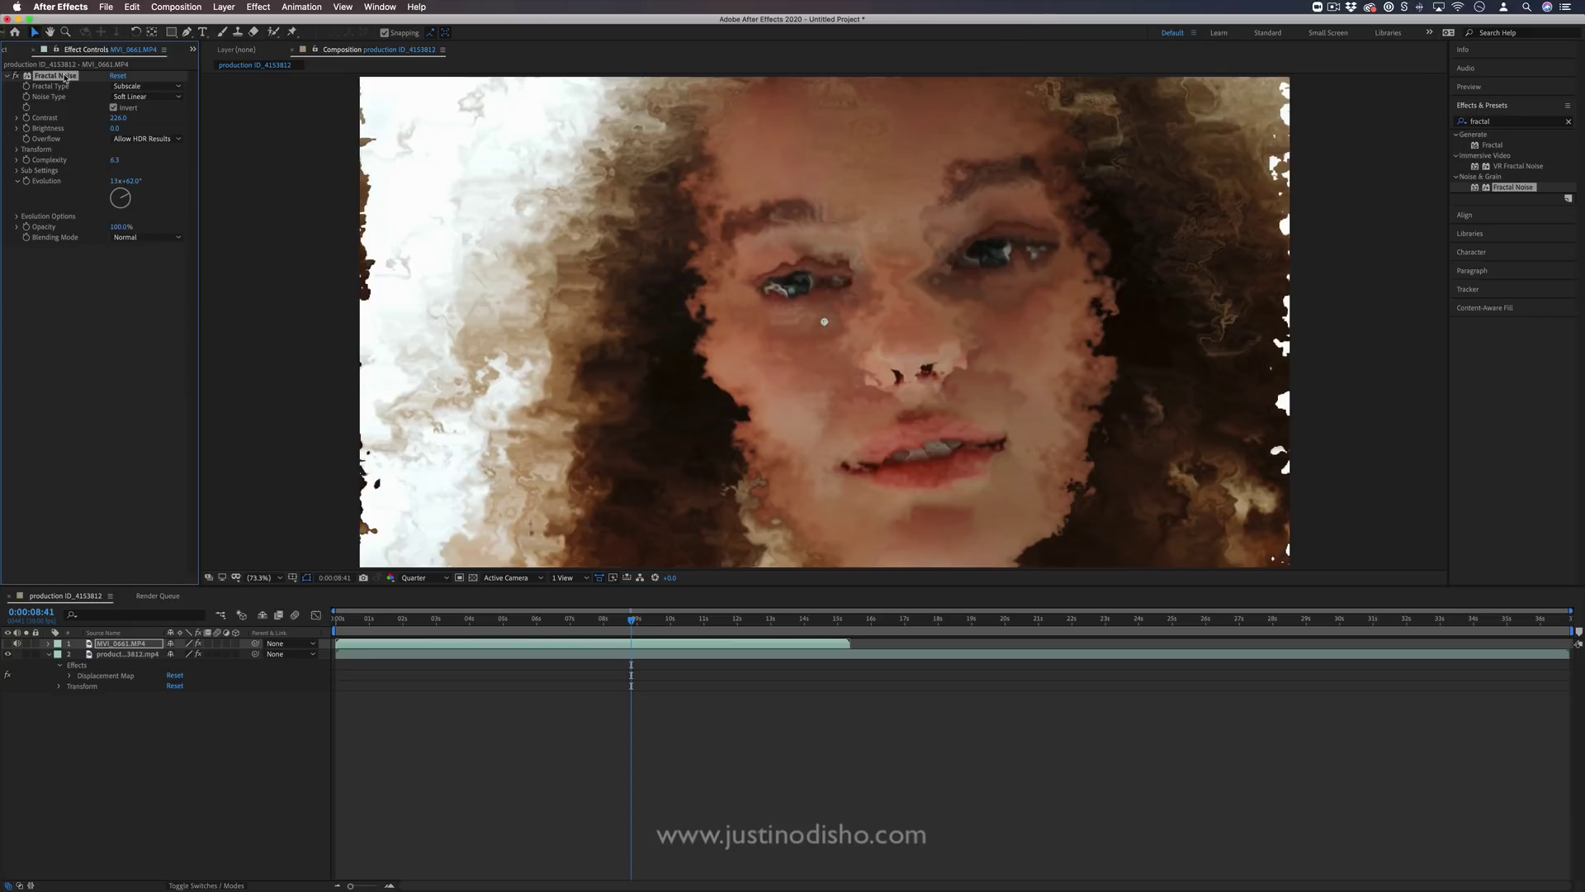
left_click(129, 654)
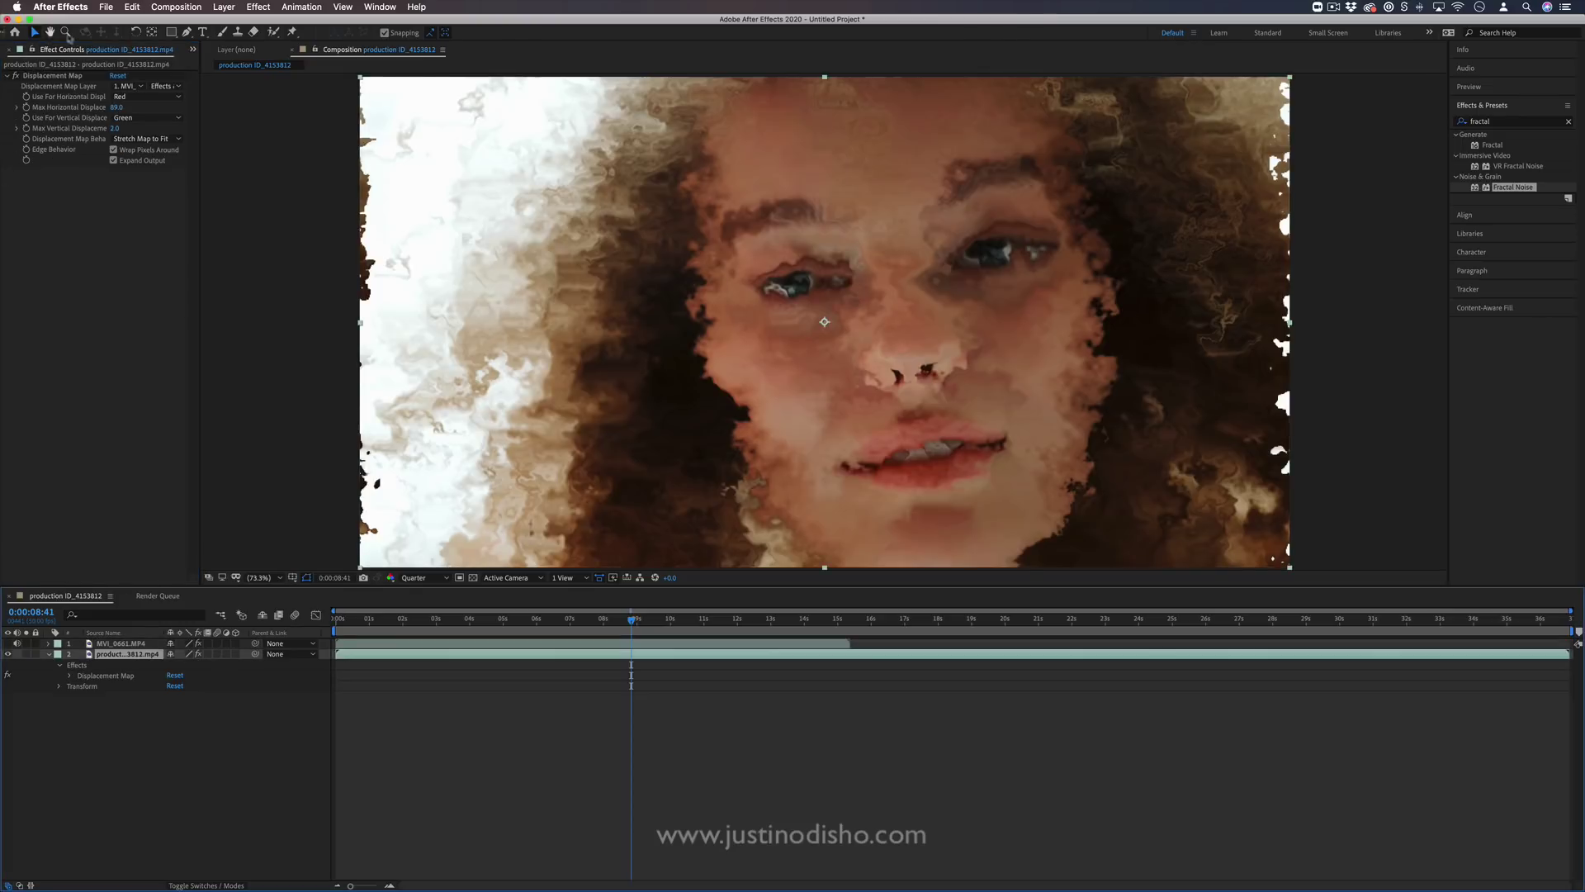
Replace the Displacement Map on the face footage with a Wave Warp effect
left_click(68, 76)
key("Delete")
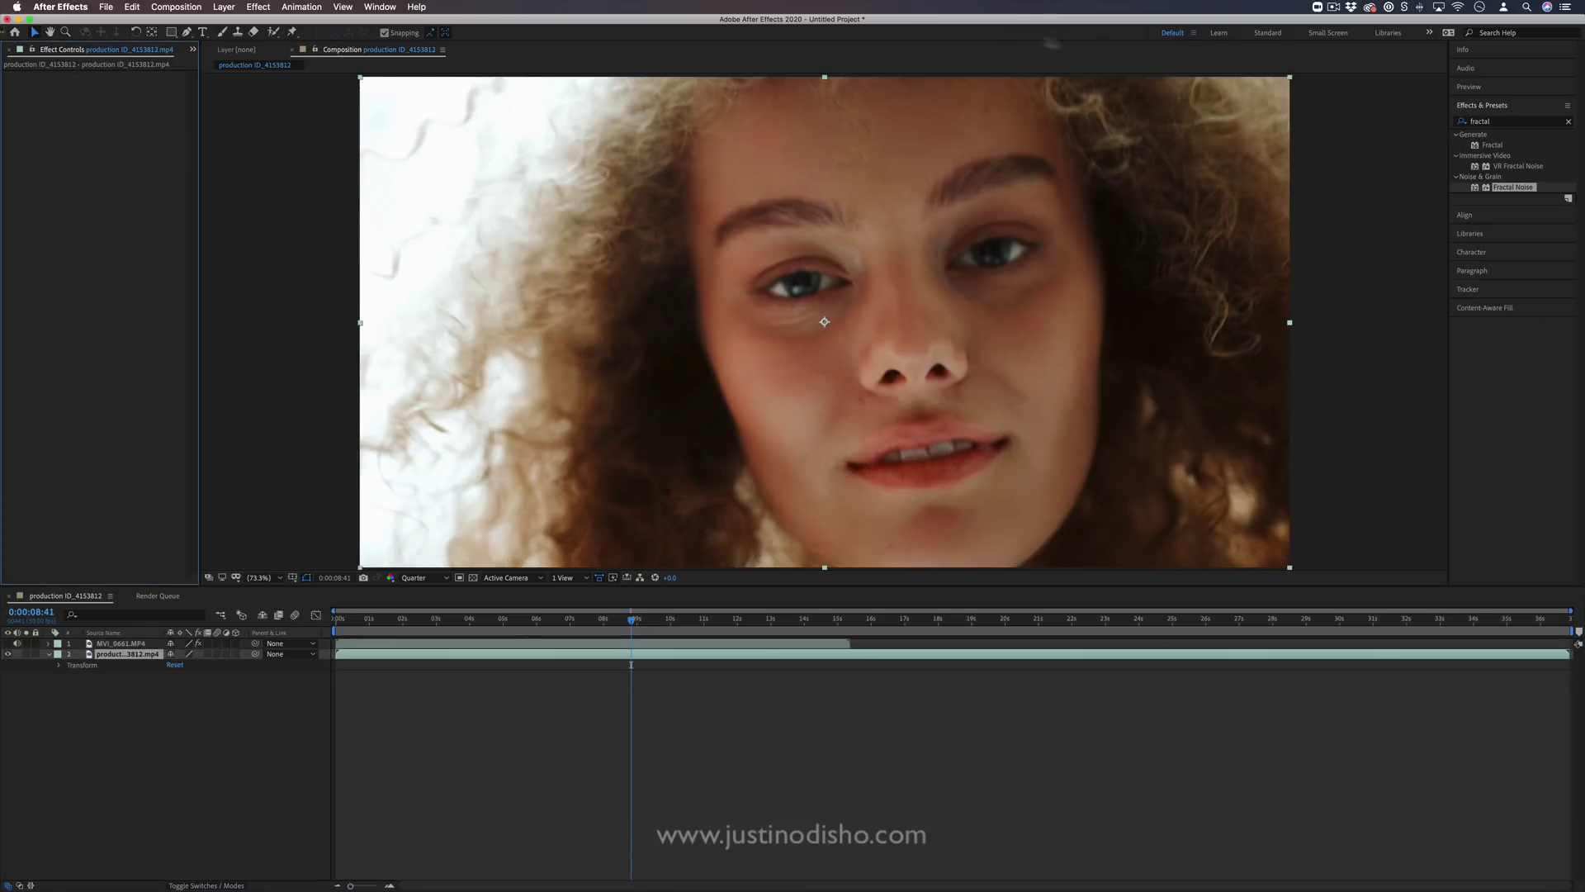
left_click(1504, 122)
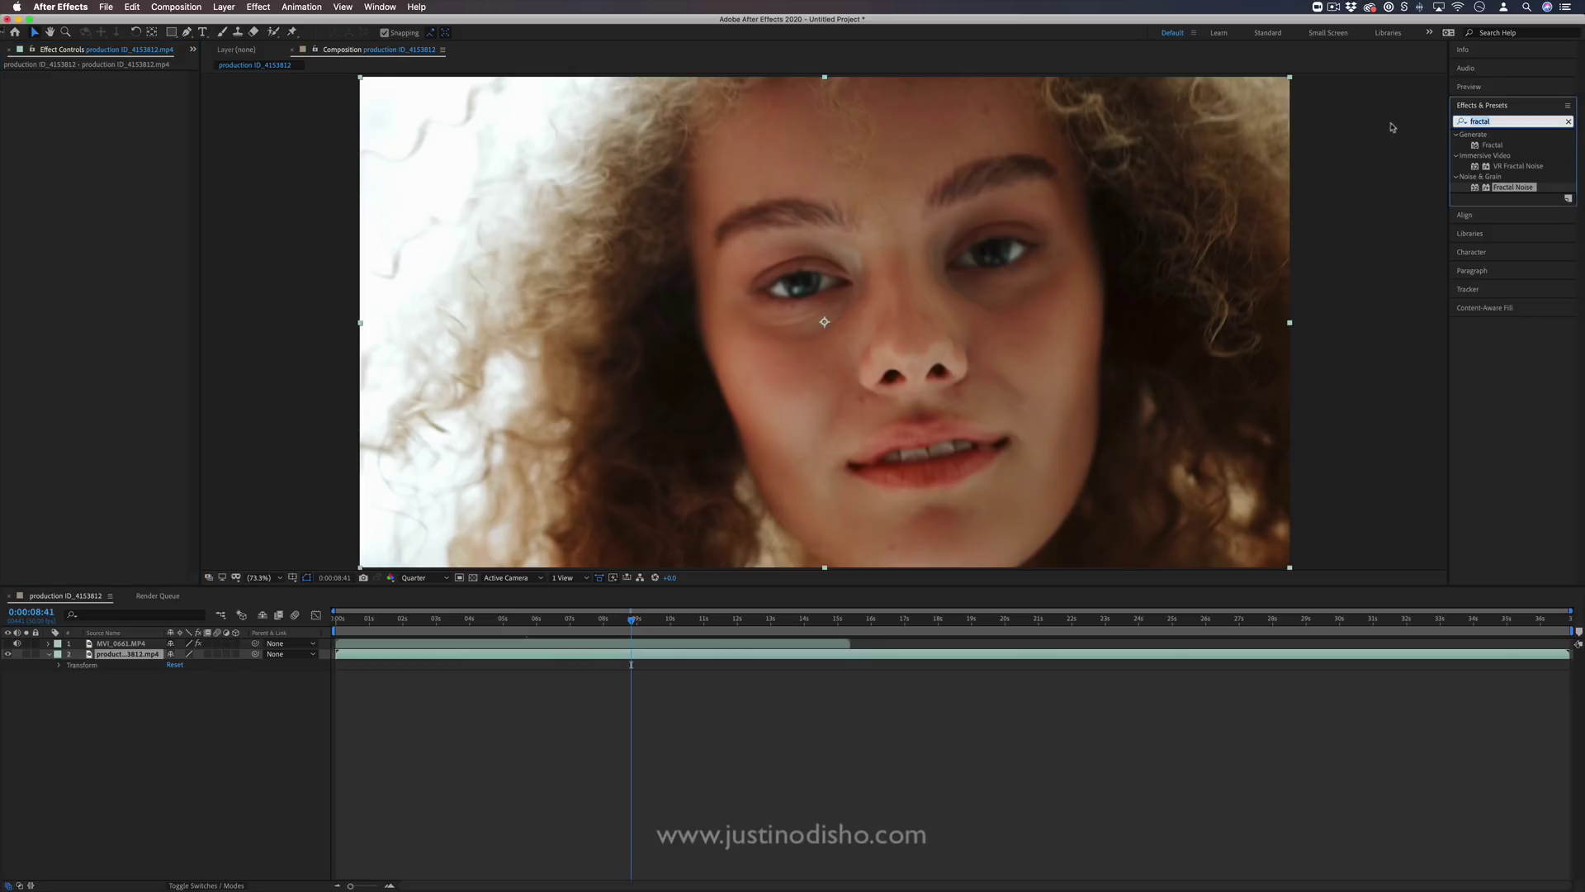
type("wave")
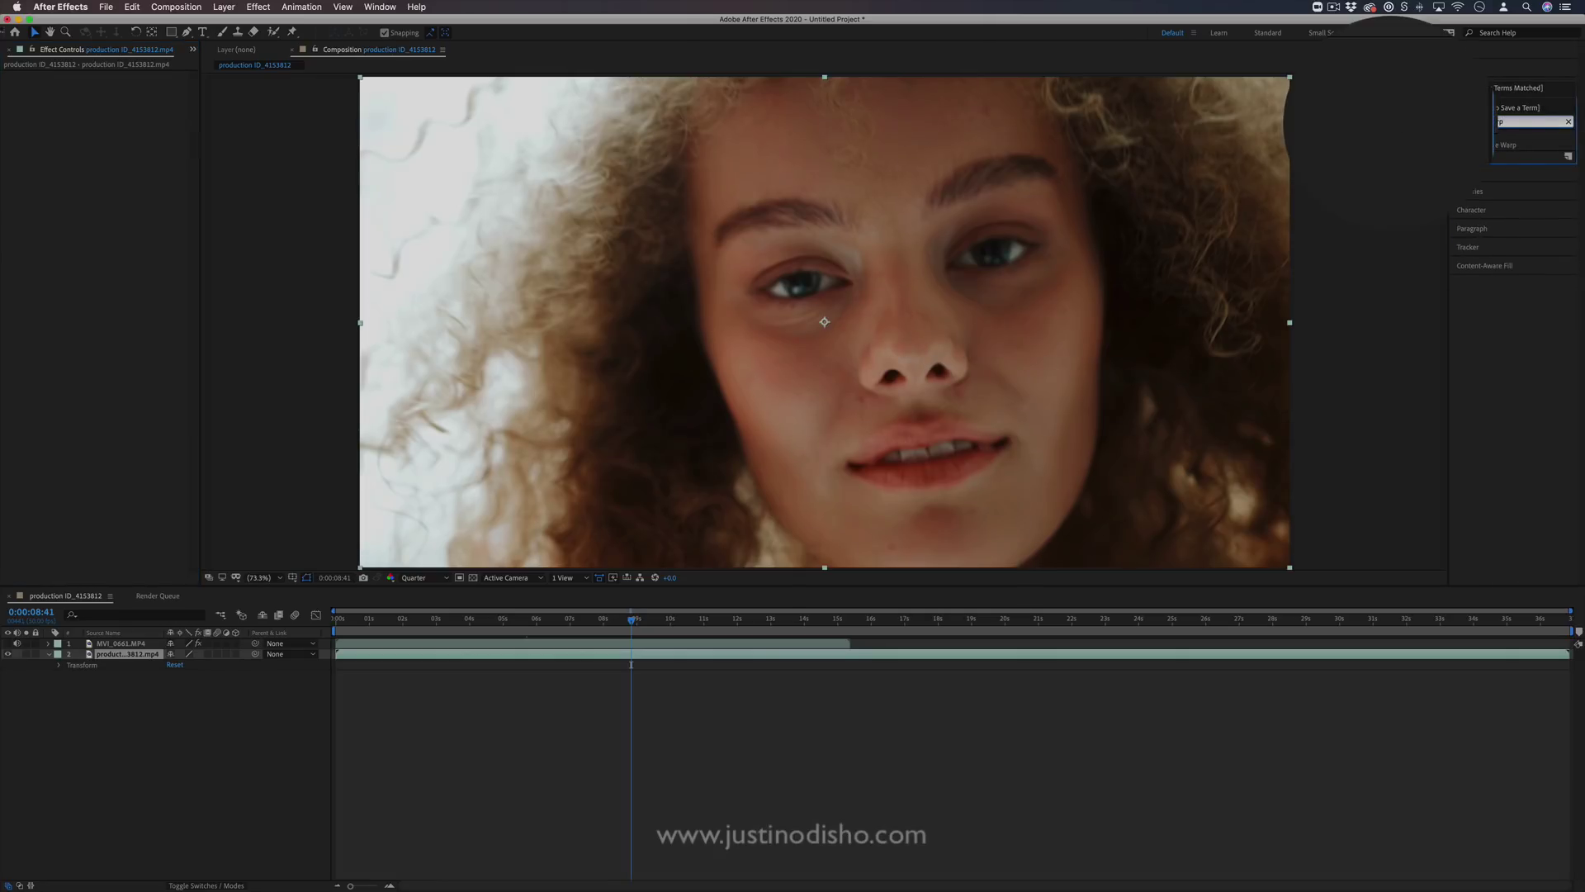
type("warp")
left_click(1477, 149)
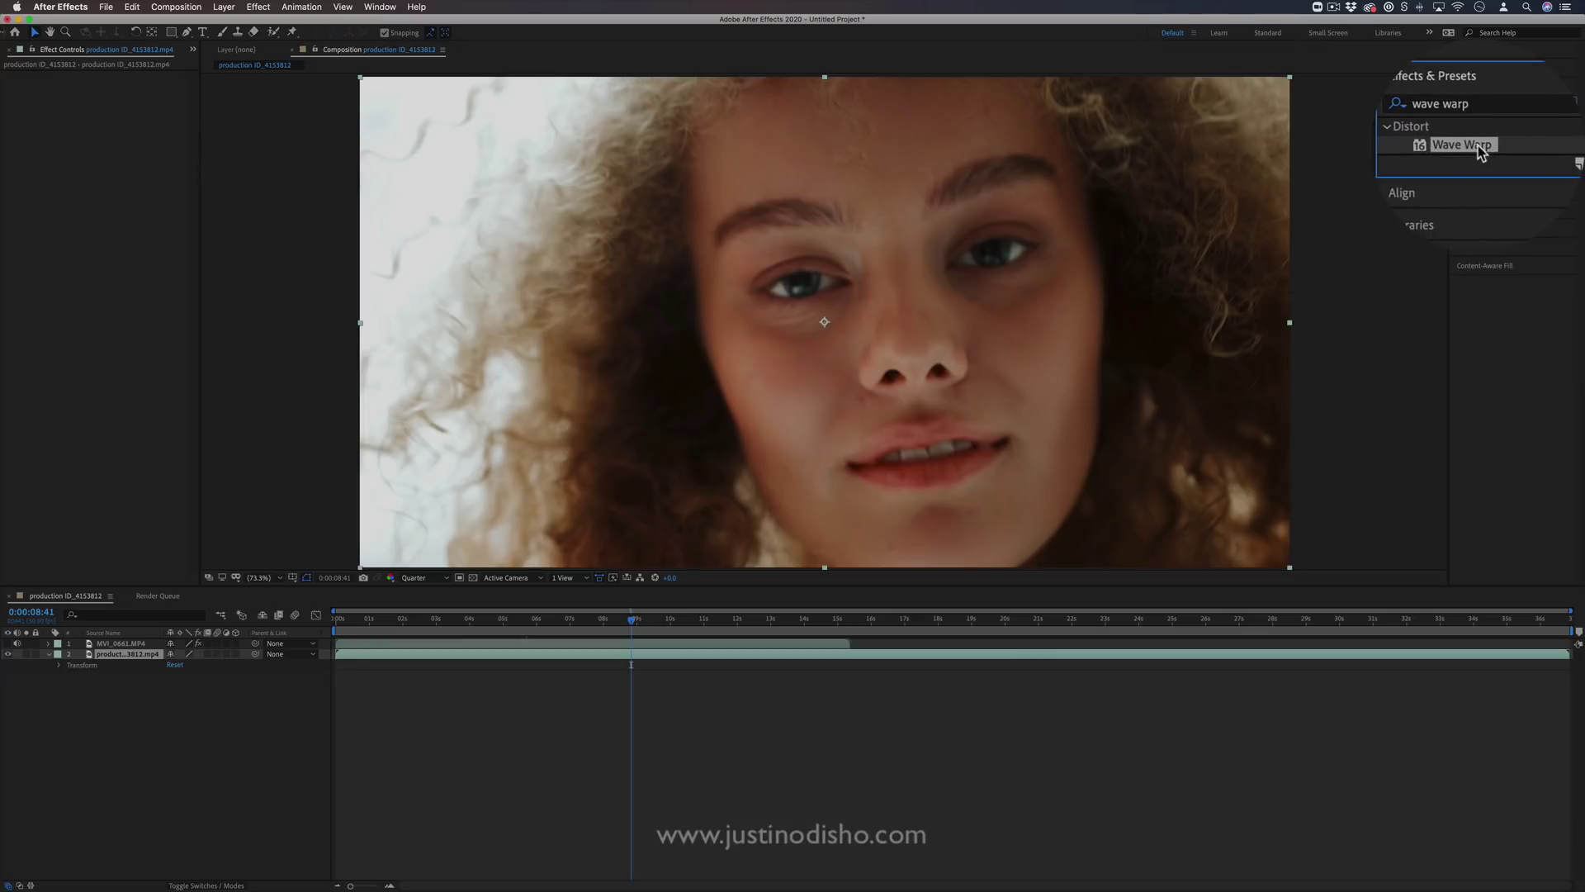
left_click_drag(1478, 149, 870, 271)
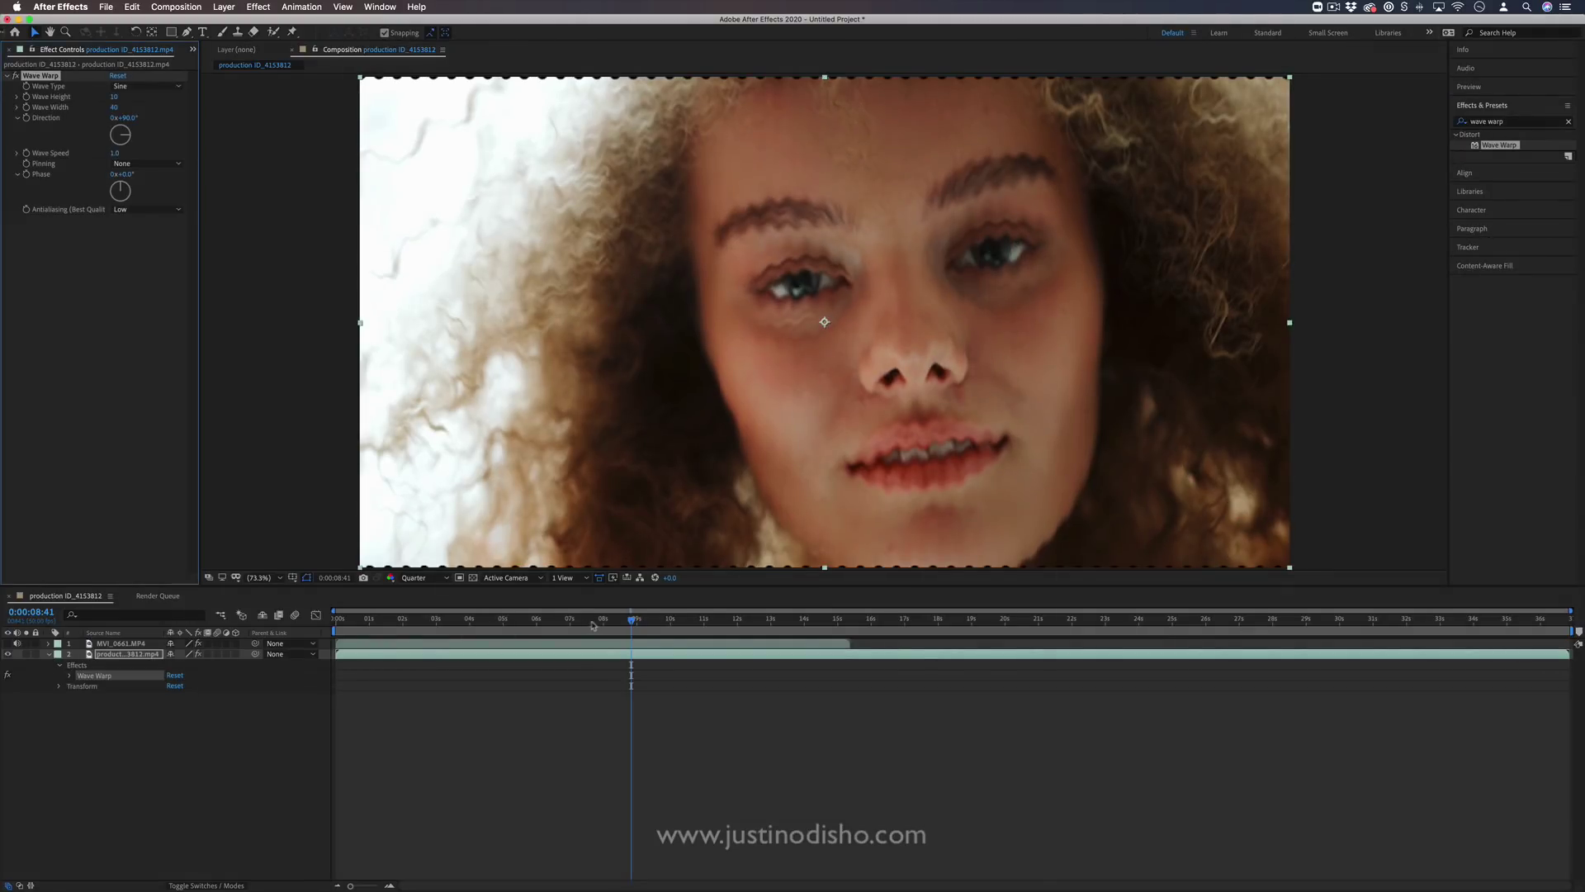
Set Wave Warp speed to 1.2 and width to 135, with All Edges pinned
left_click_drag(590, 625, 509, 625)
key("space")
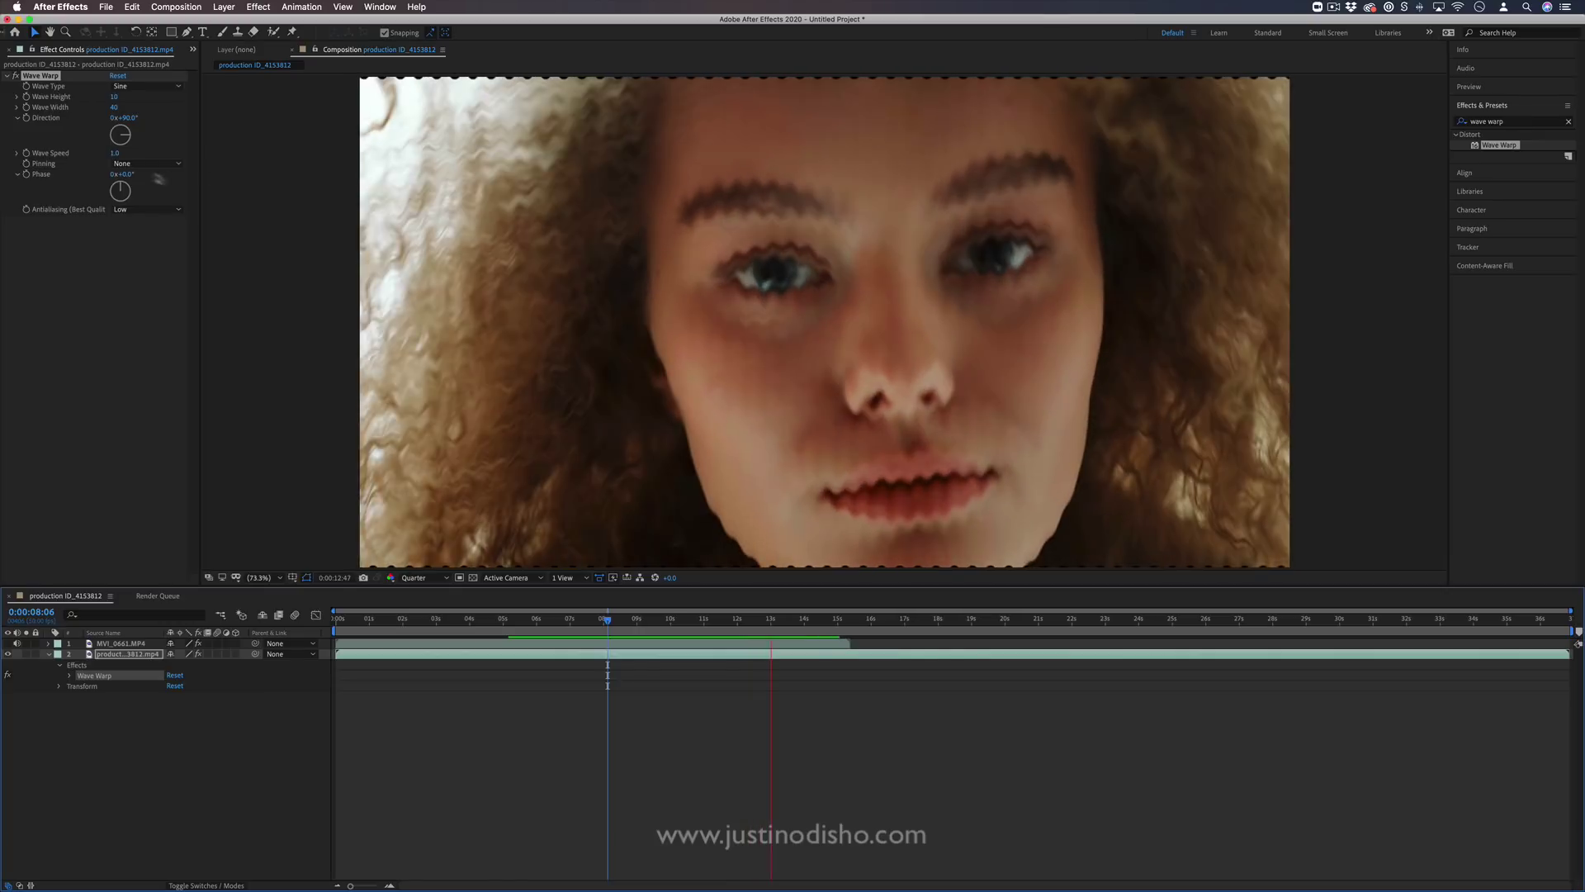
left_click_drag(115, 154, 240, 153)
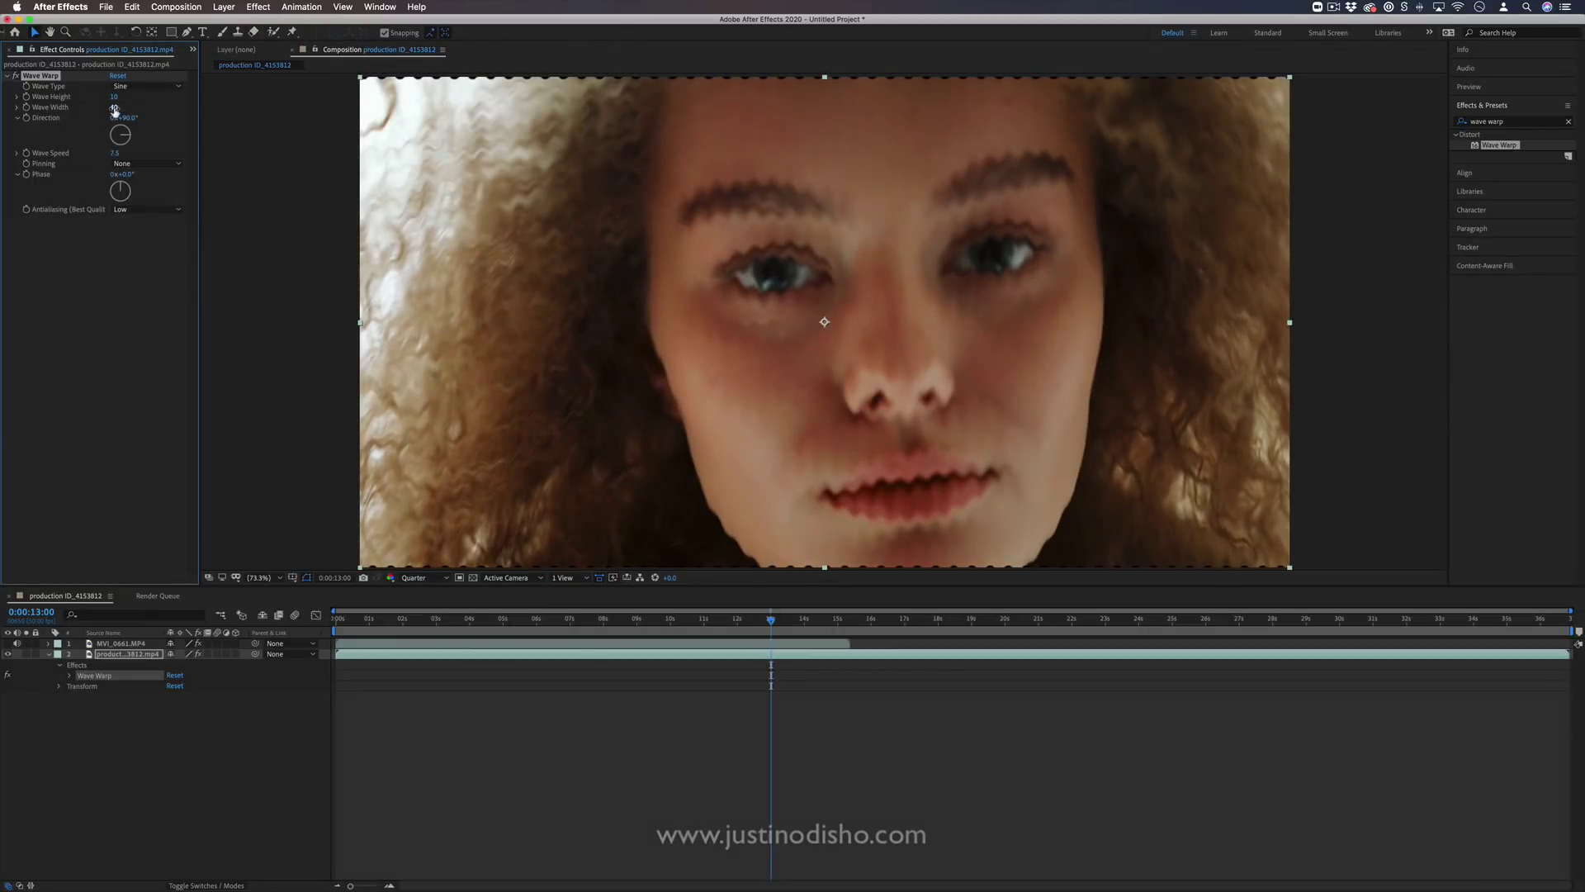
left_click_drag(114, 108, 166, 99)
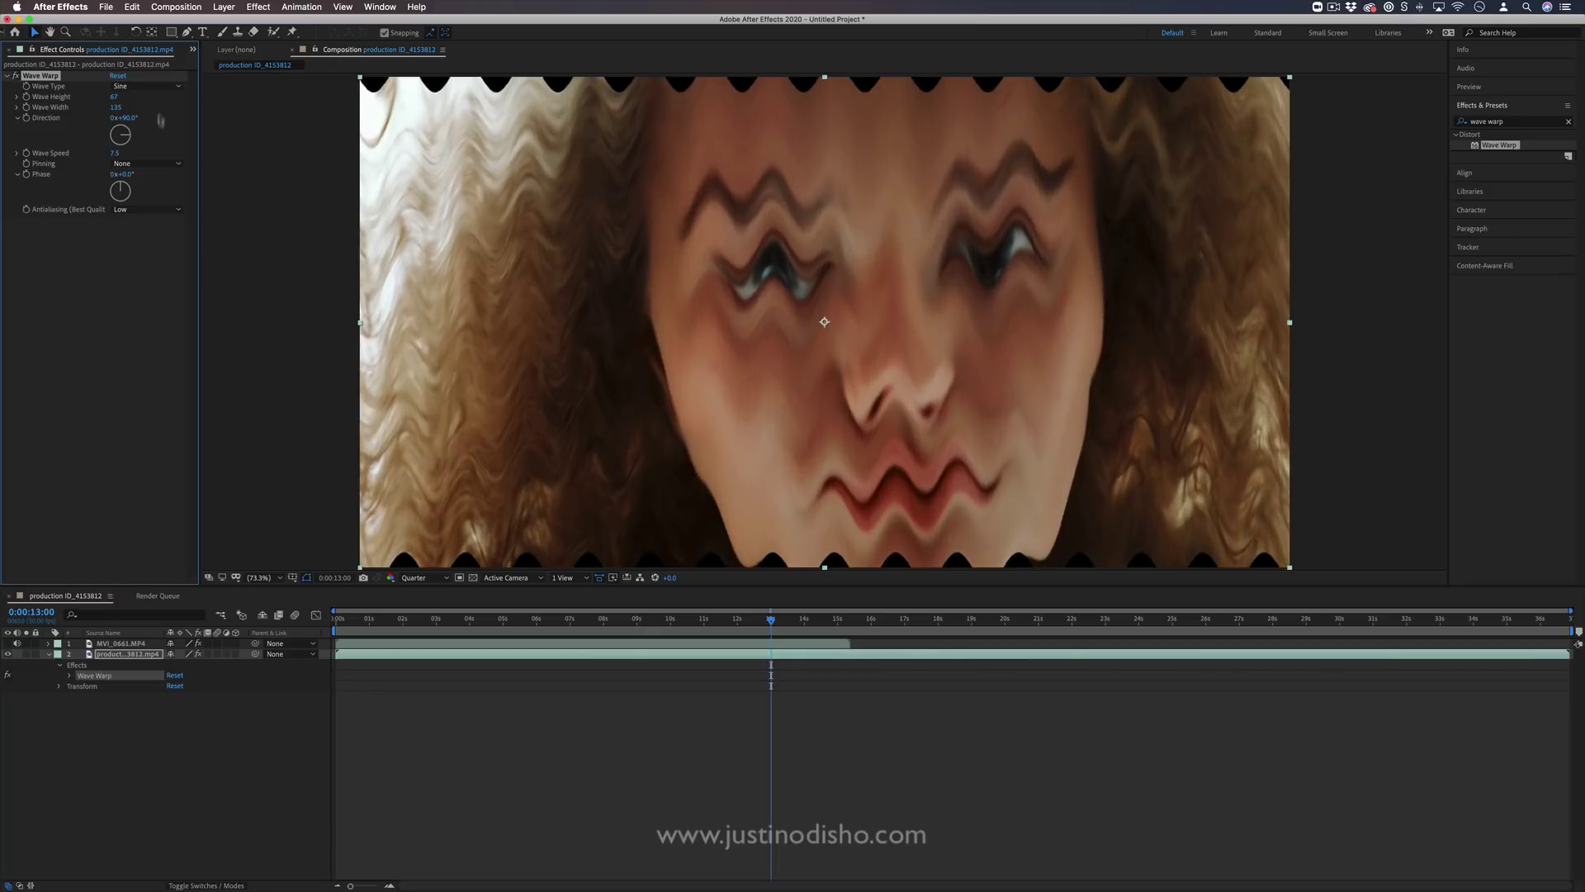
left_click(124, 164)
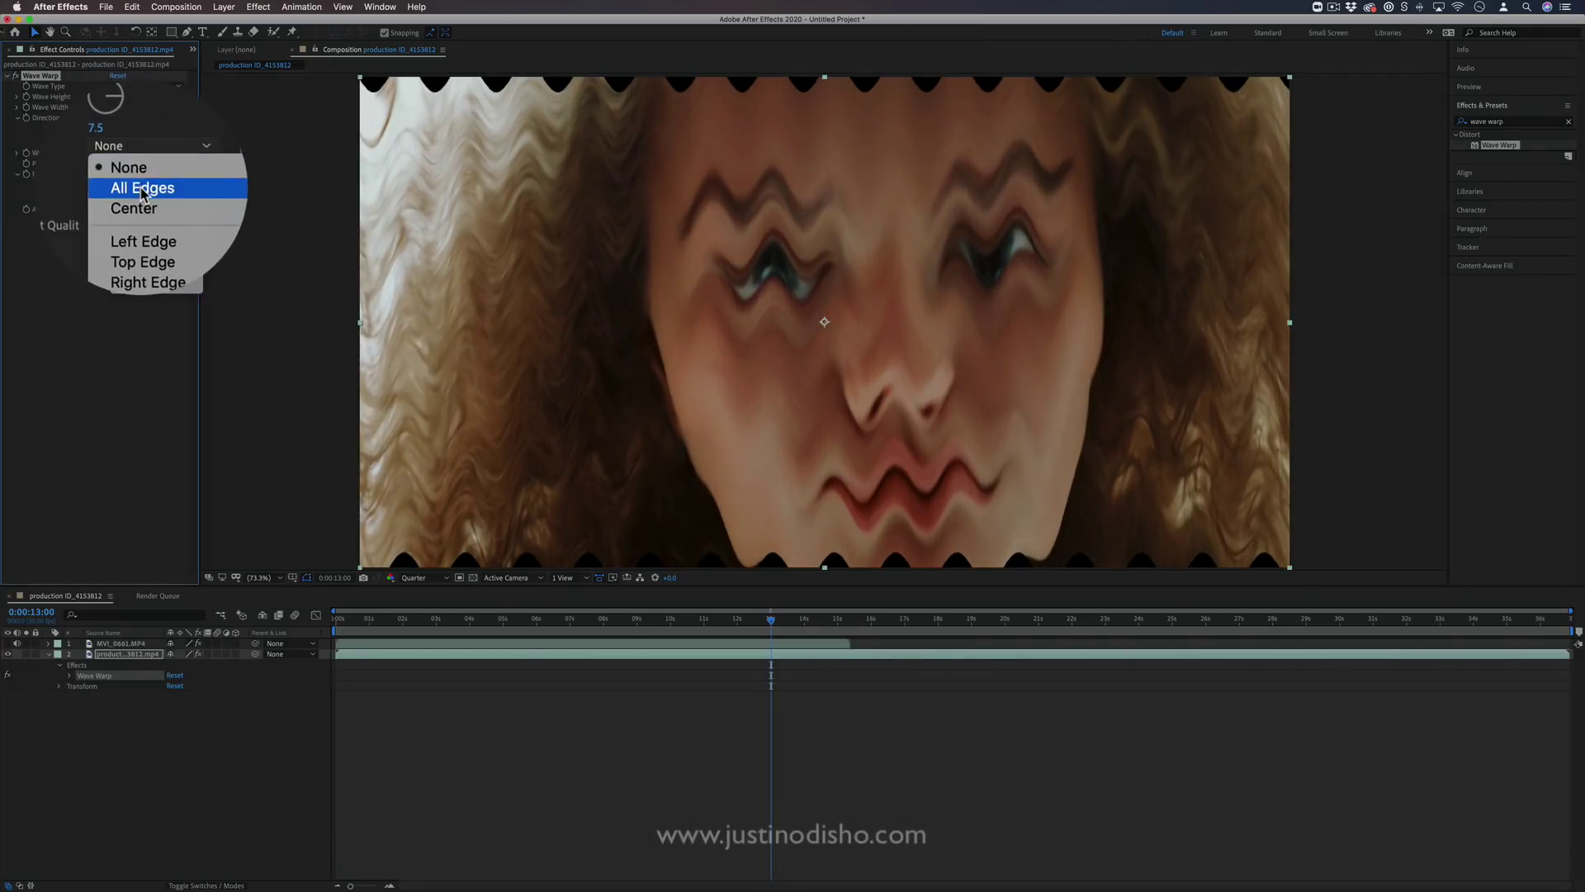
left_click(144, 201)
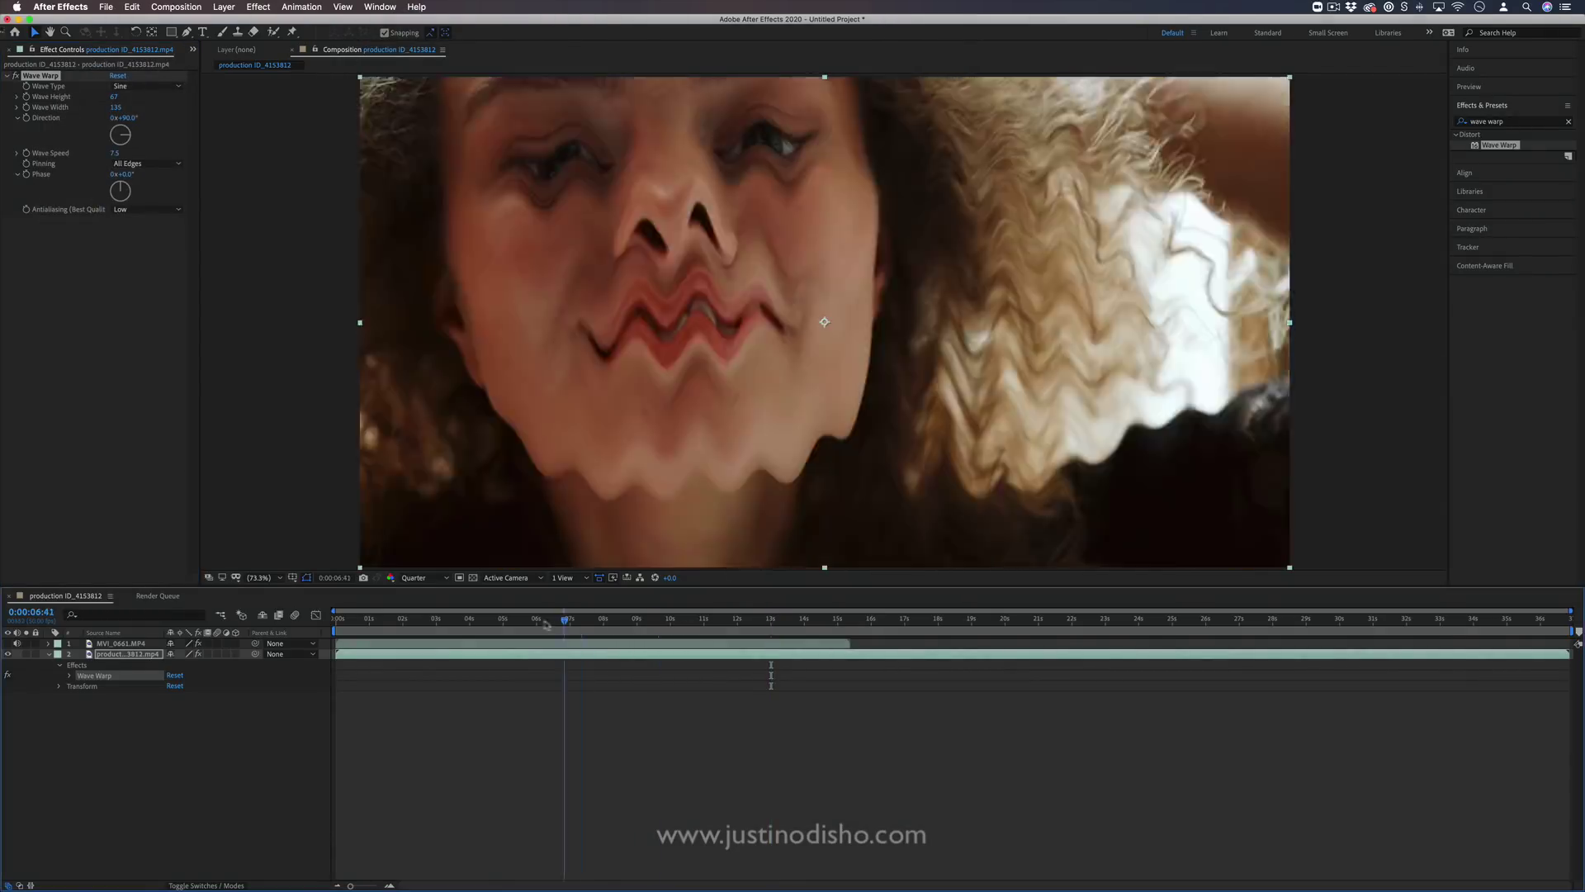
left_click(505, 621)
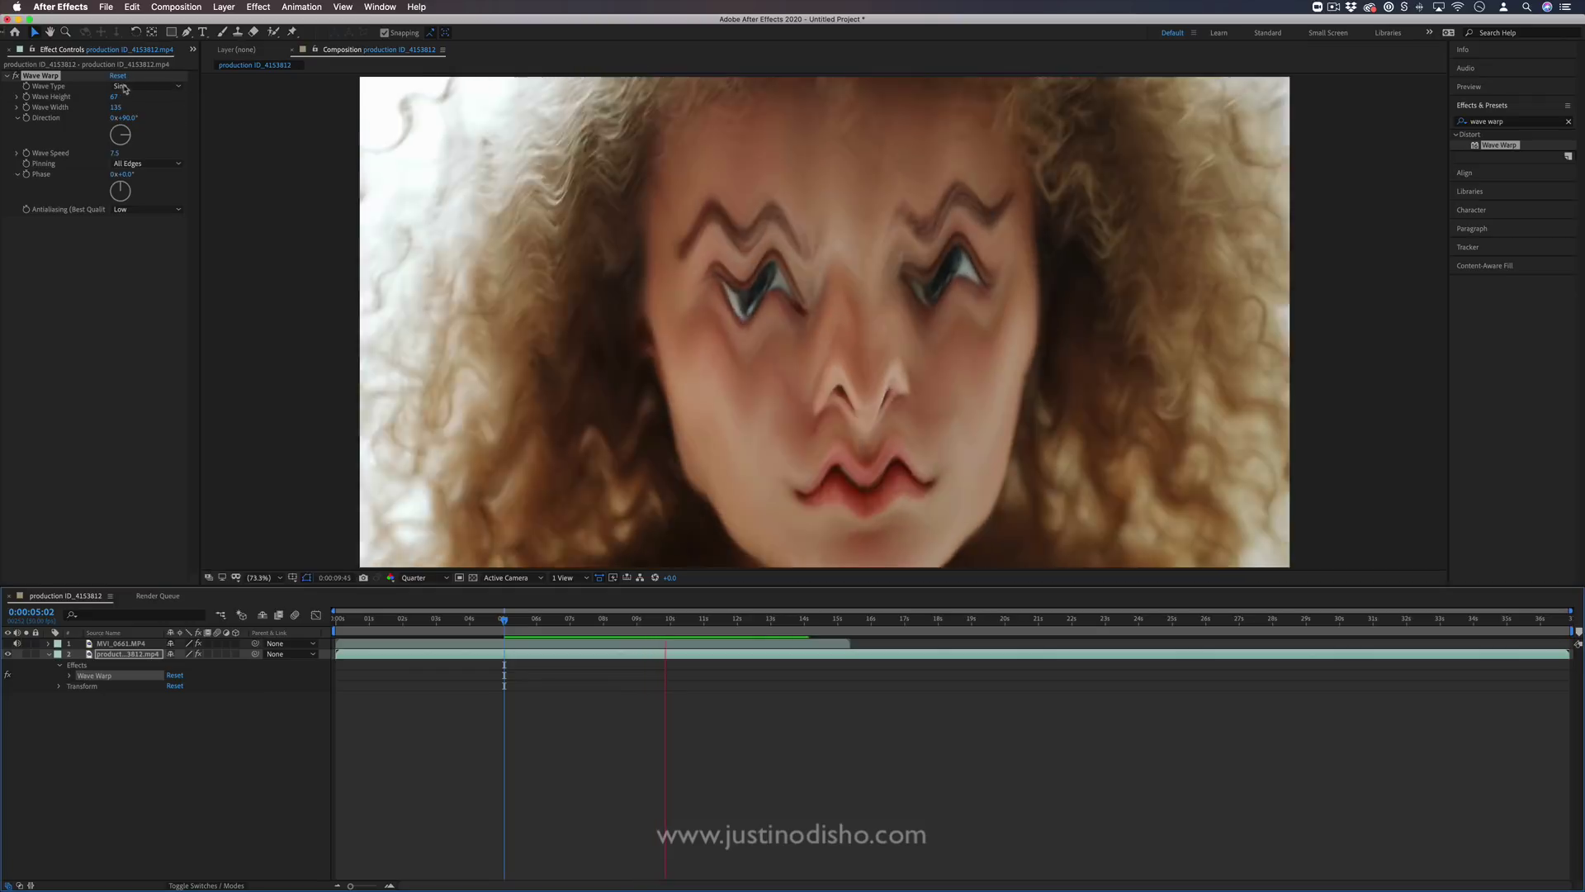
Switch Wave Warp to Square waves with a wave speed of 1.0
left_click(130, 86)
left_click(137, 111)
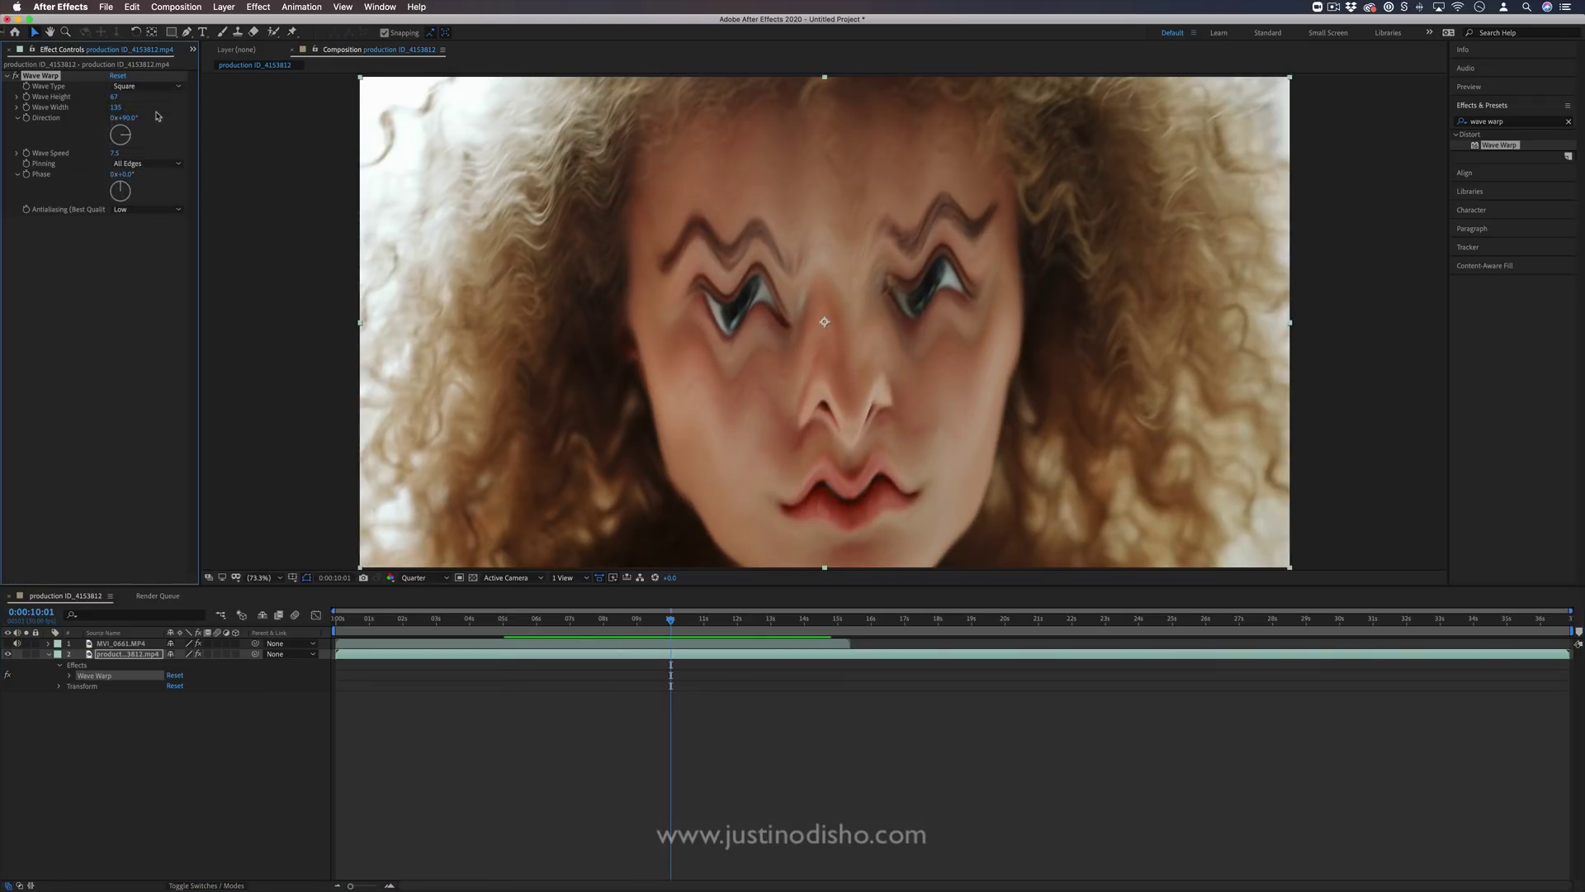
left_click_drag(548, 613, 529, 621)
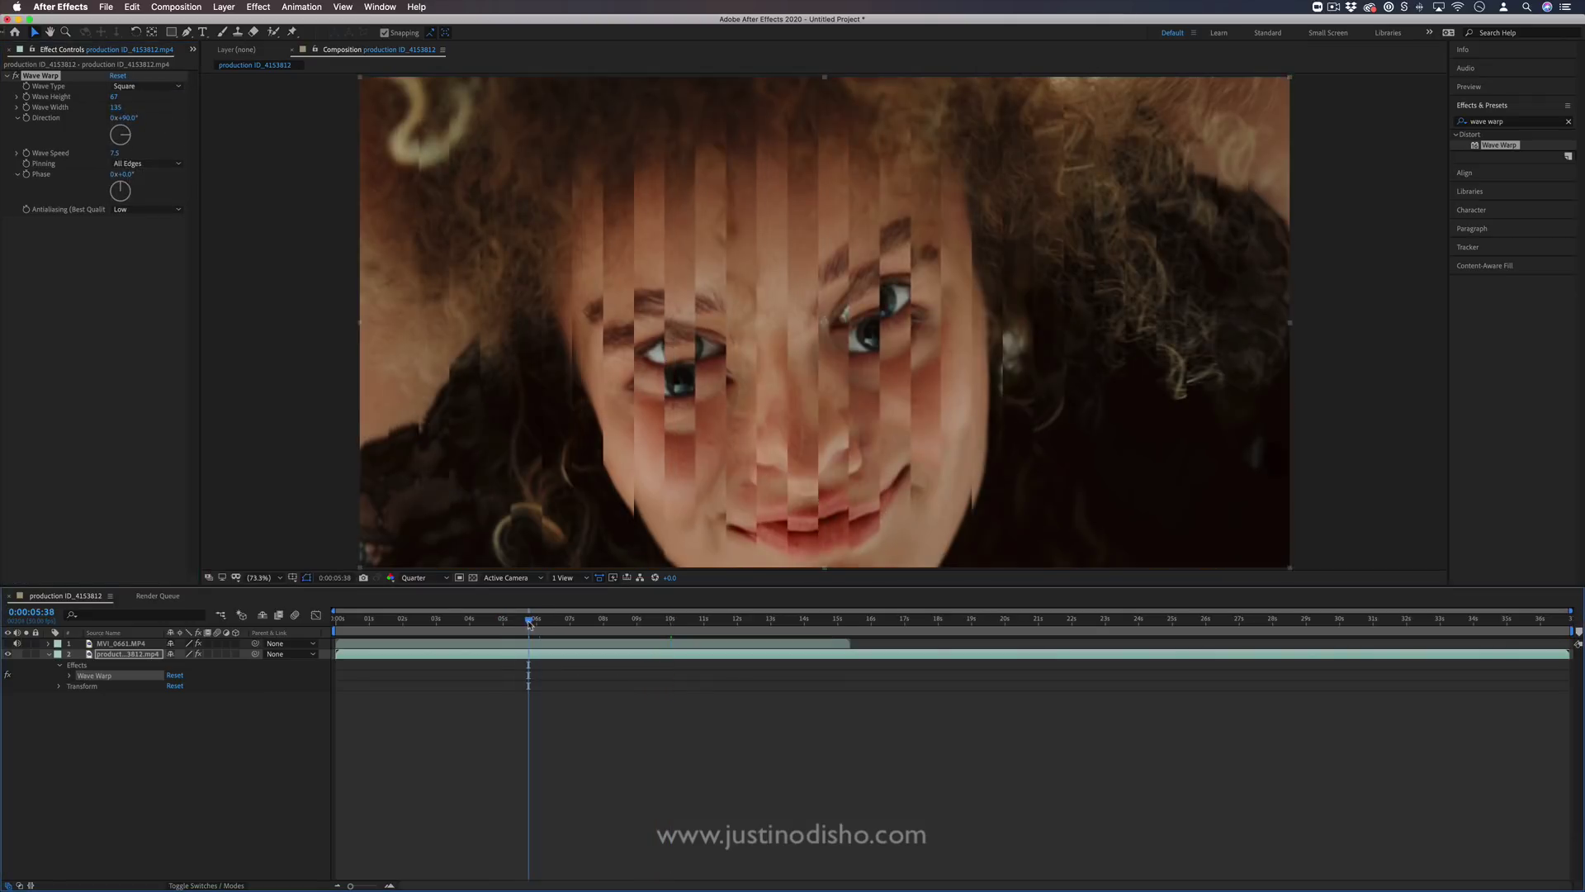
key("space")
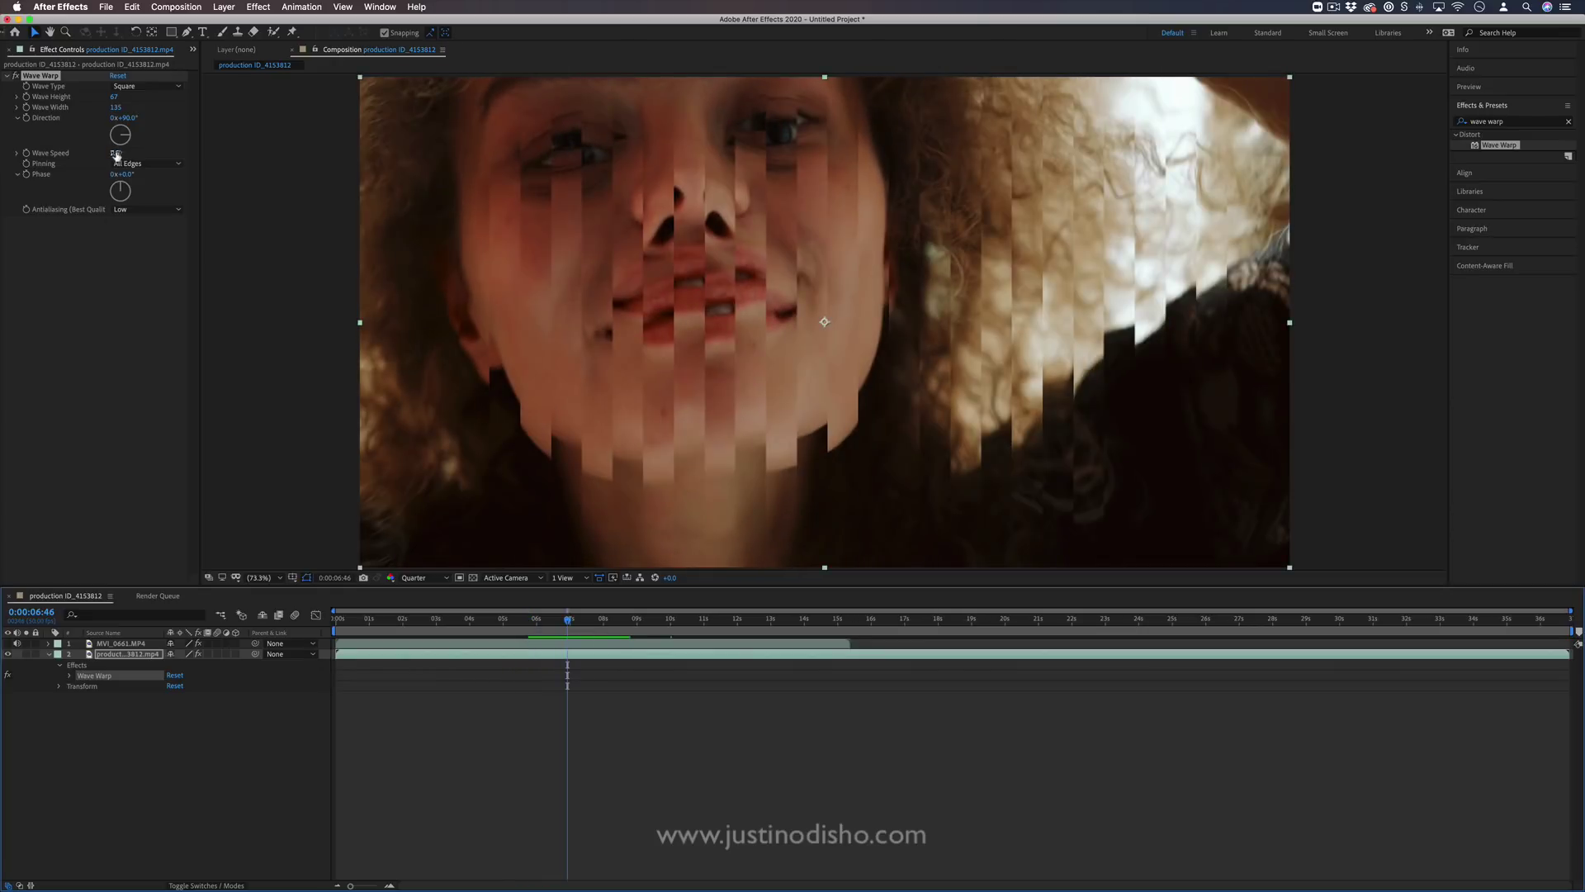
left_click_drag(116, 154, 119, 154)
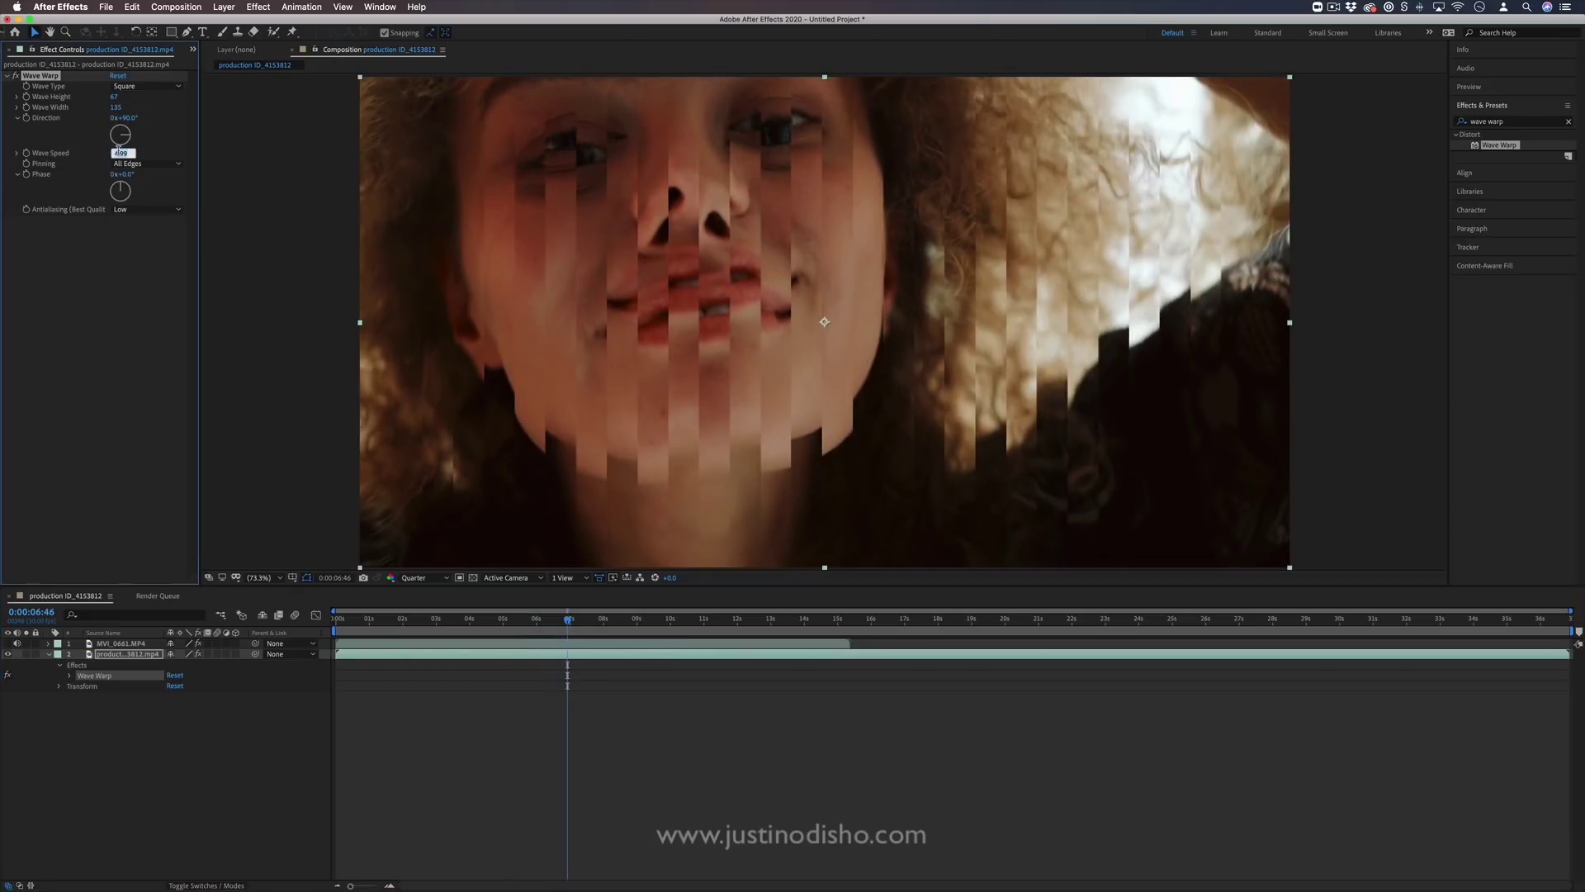
key("Return")
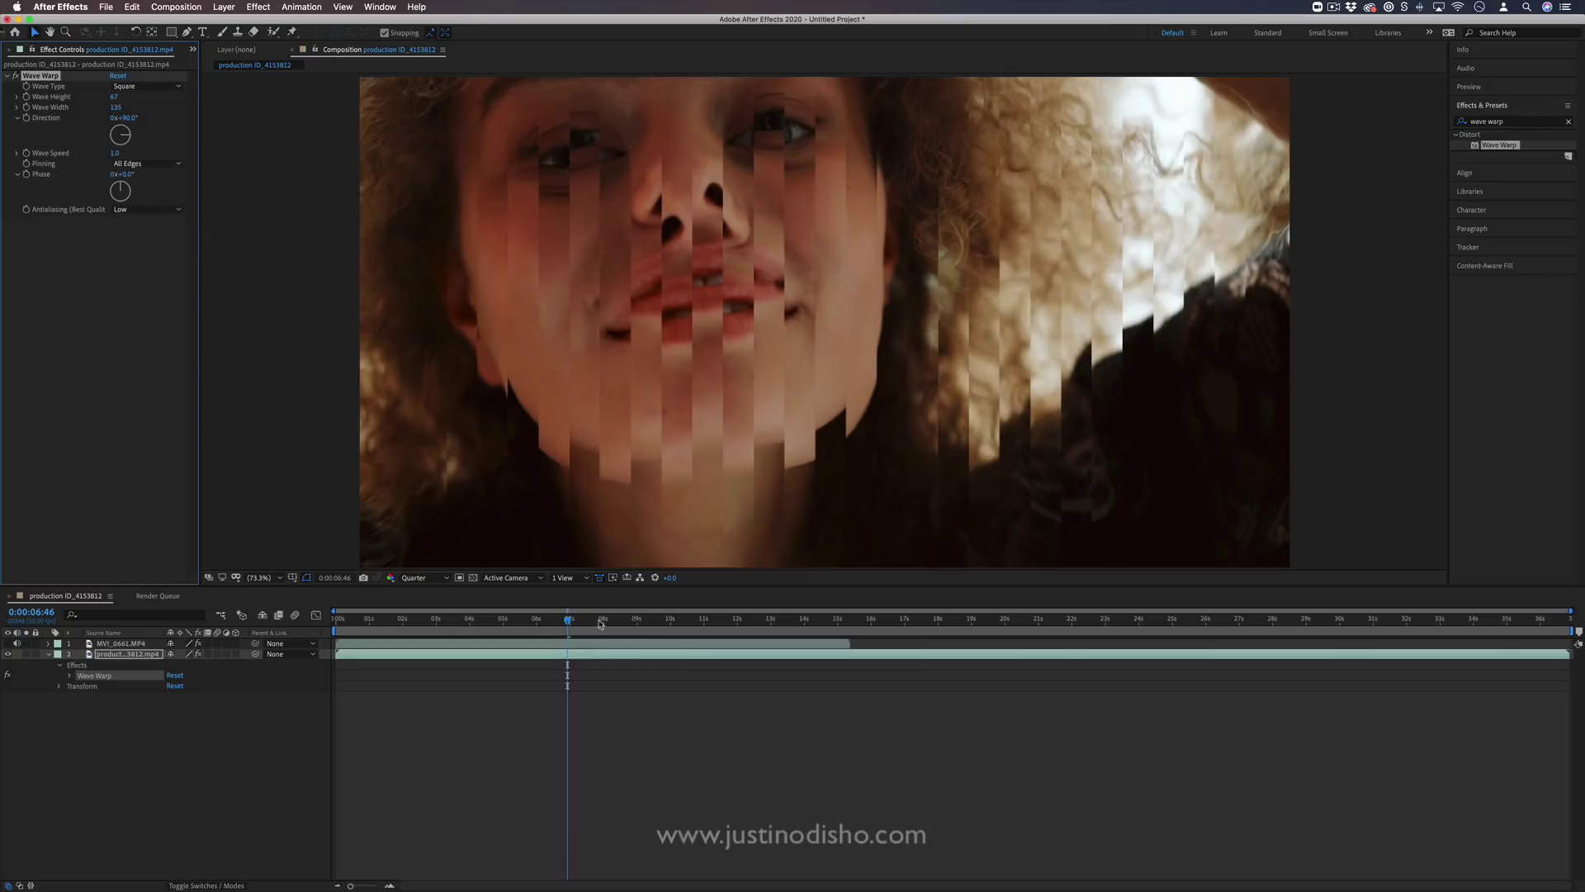
key("space")
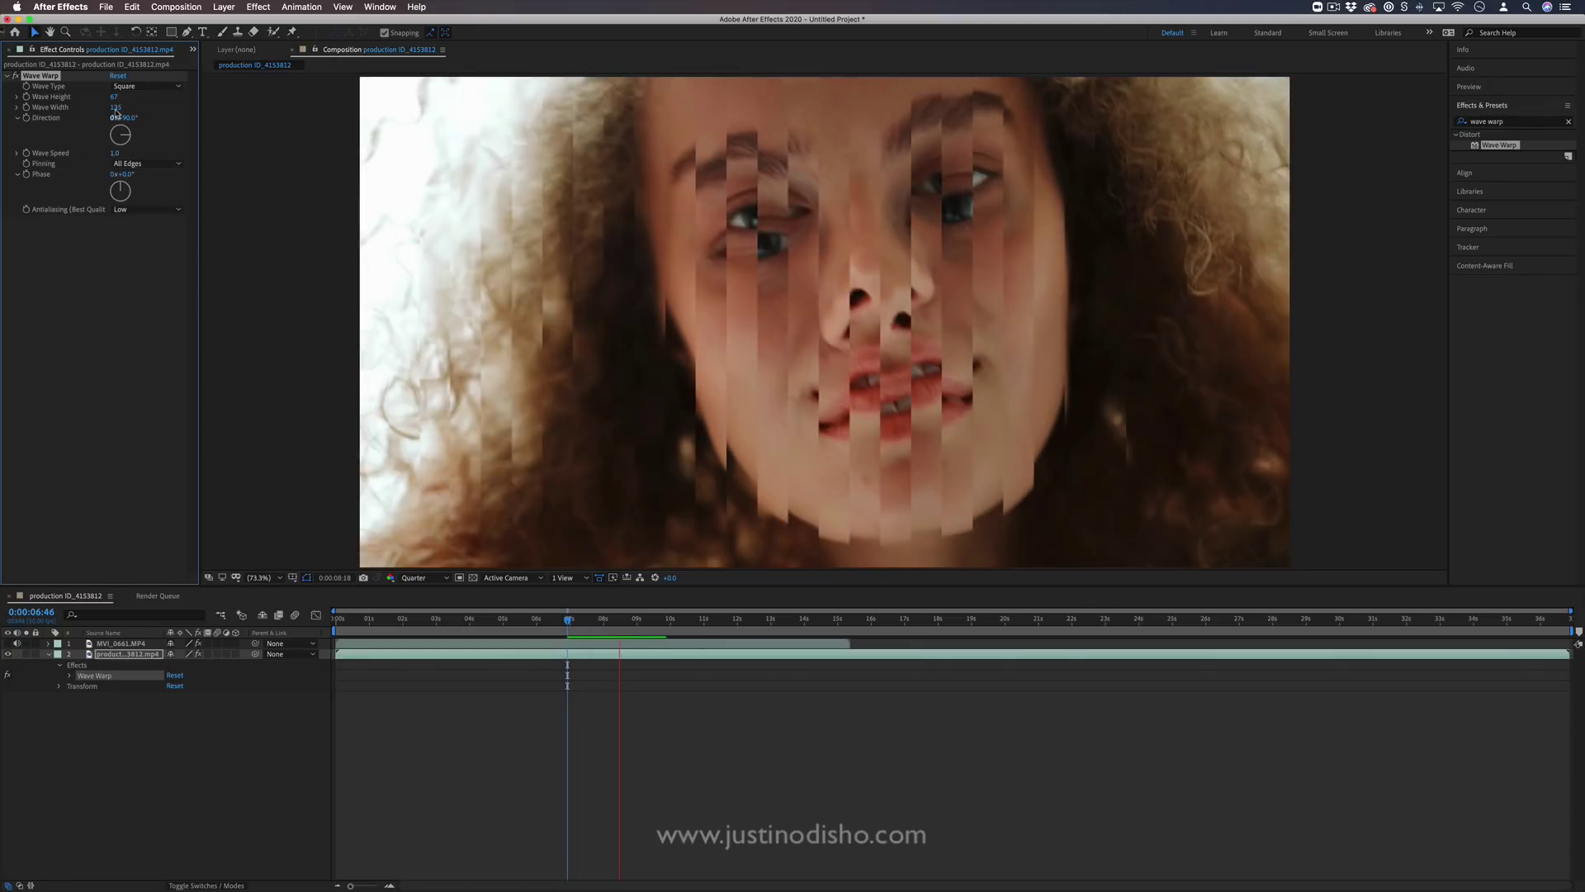
Widen the waves to 355 and shift the phase to 66 degrees, previewing from three seconds
left_click_drag(116, 107, 755, 700)
left_click(446, 617)
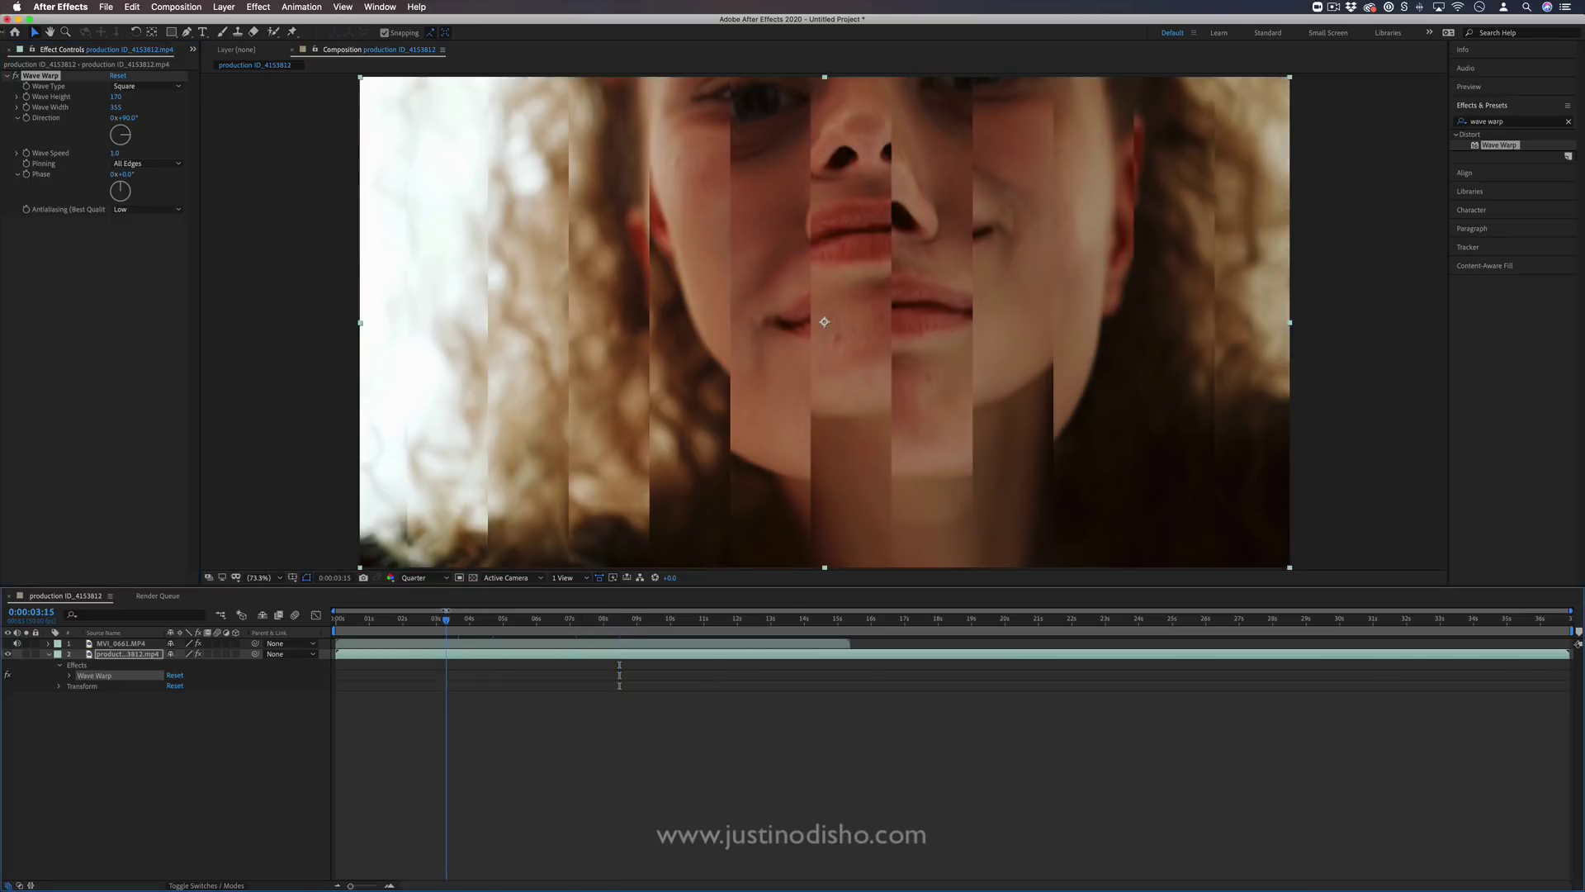
key("space")
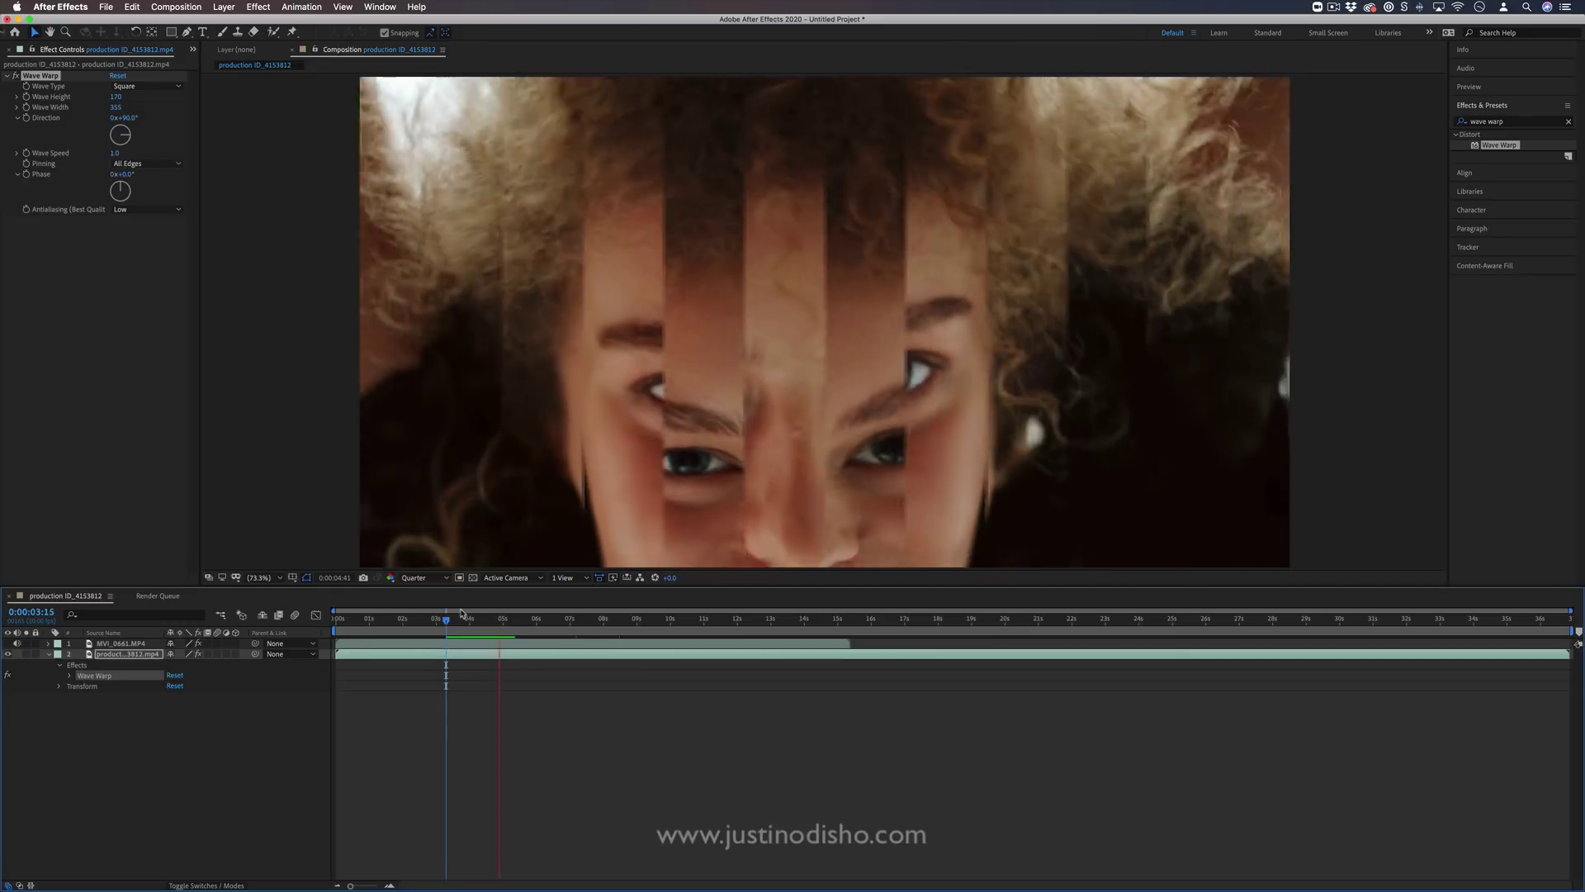
key("space")
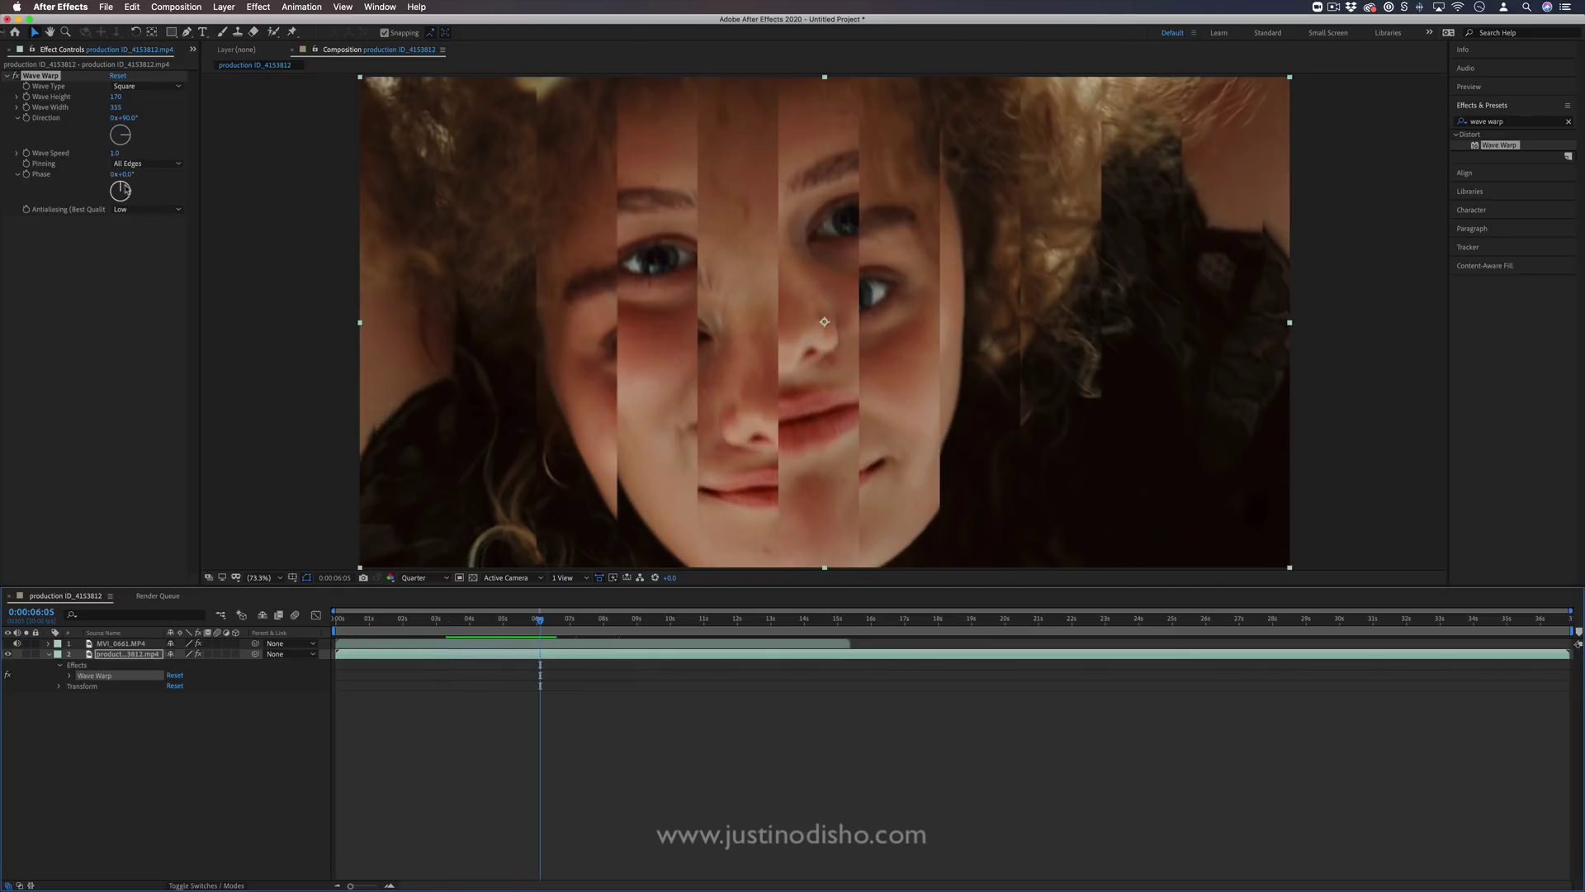
left_click_drag(126, 189, 124, 146)
key("space")
left_click(444, 619)
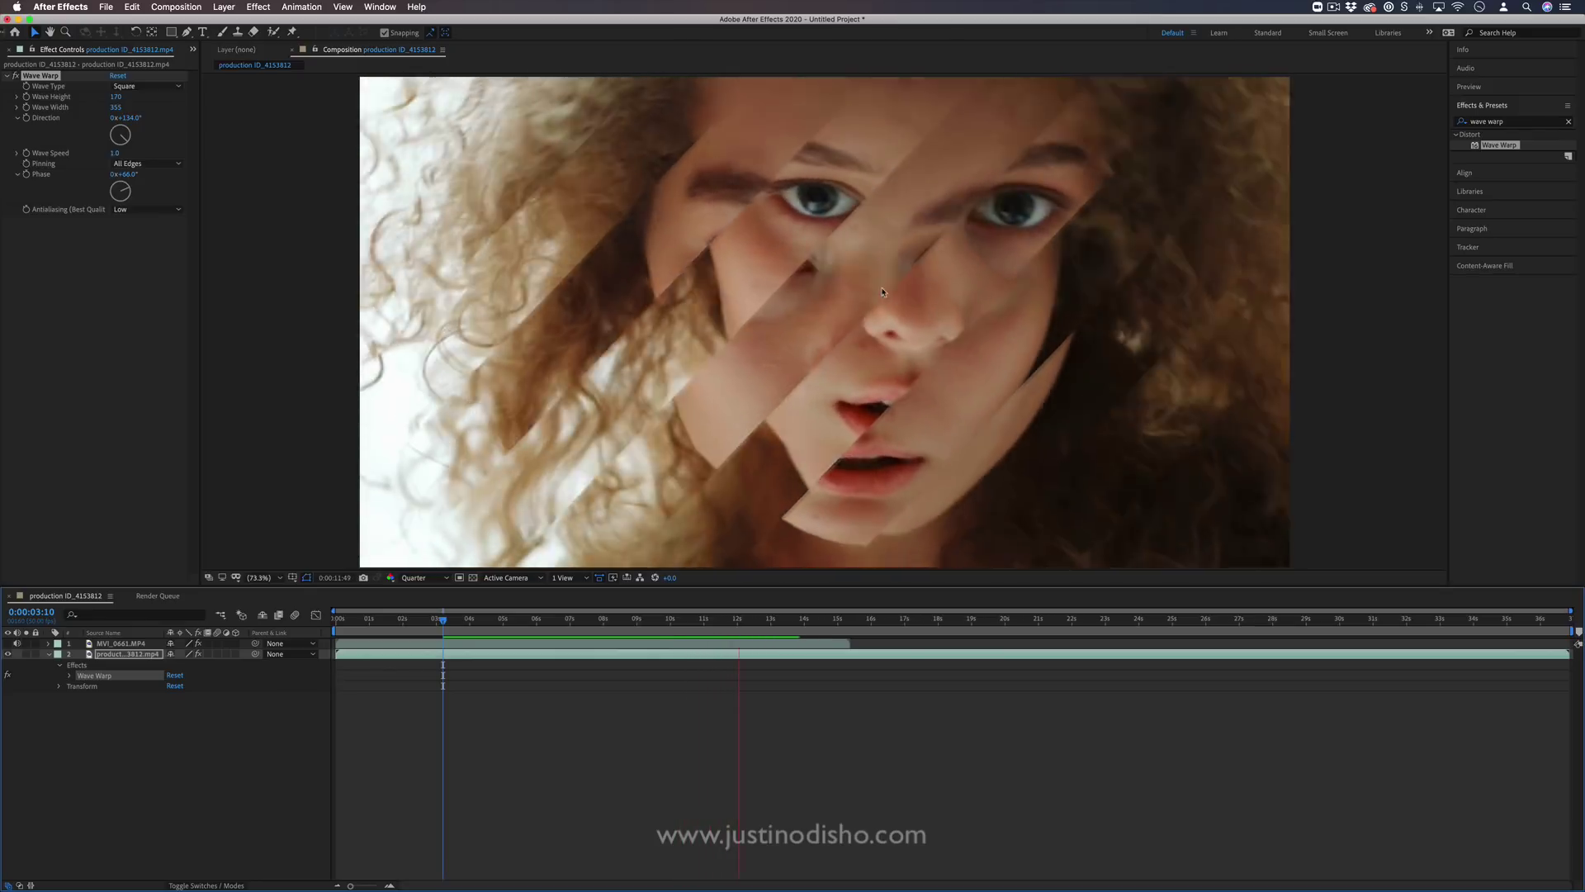
key("space")
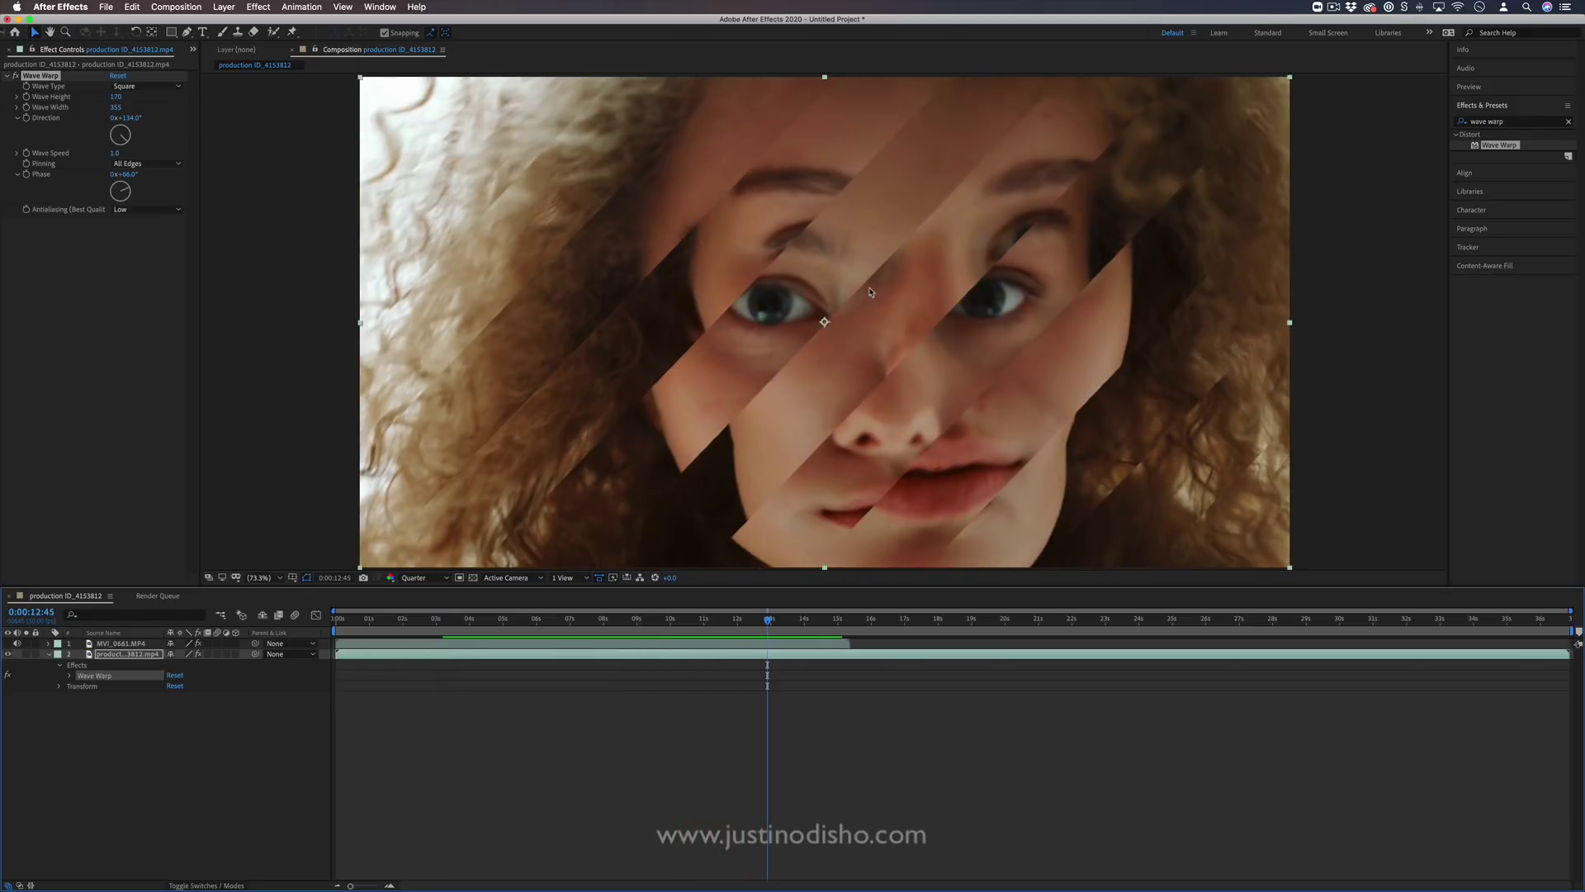
Delete Wave Warp and apply VR Digital Glitch to the face clip via a 'vr' search
left_click(50, 79)
key("Delete")
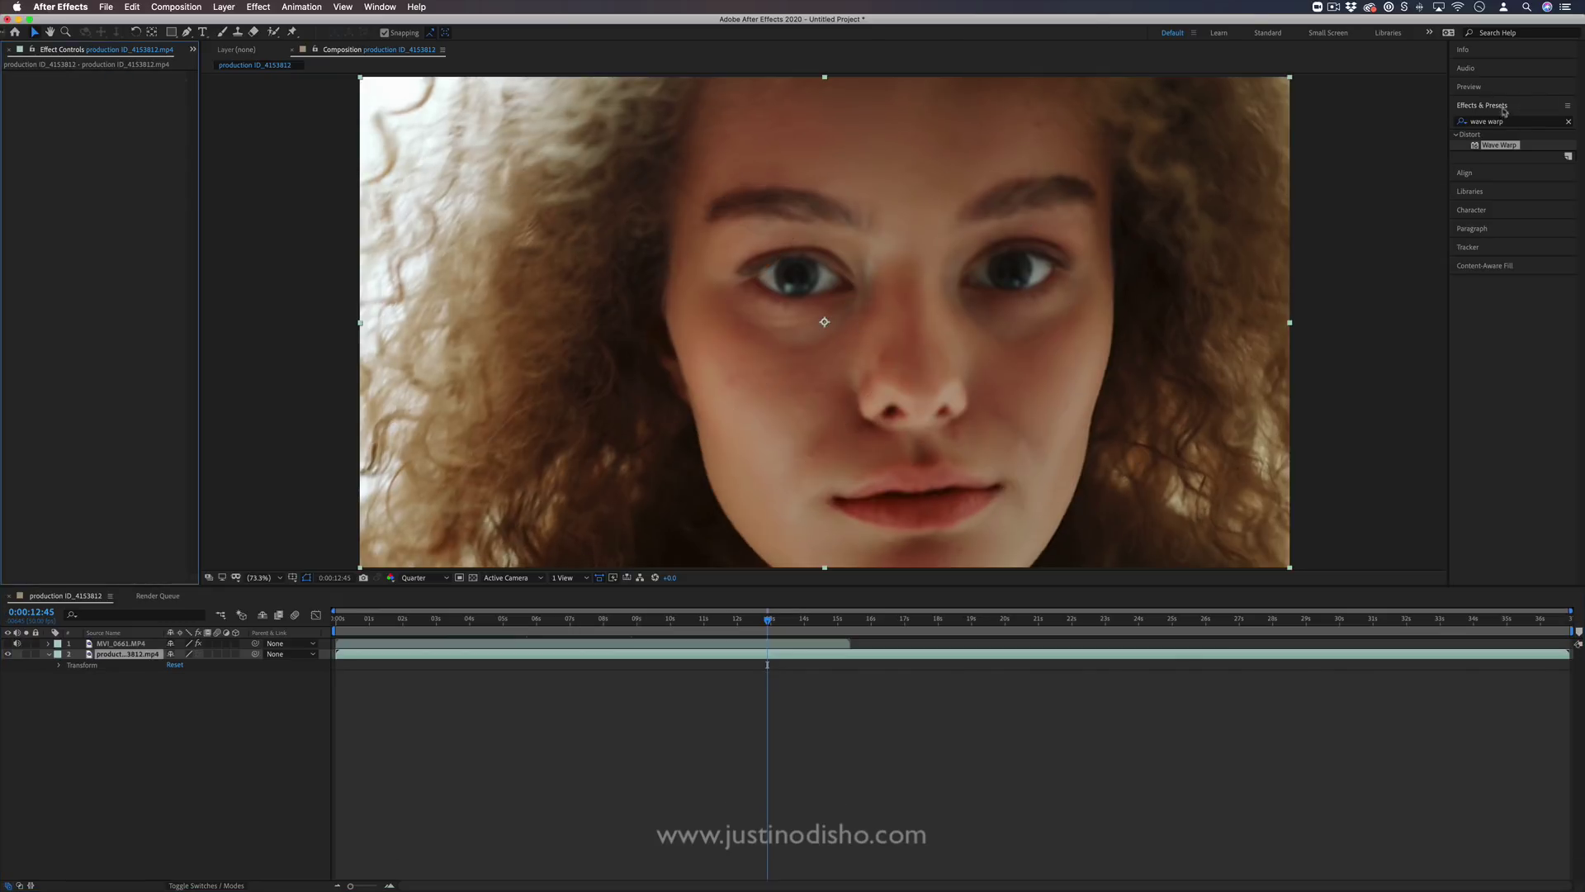
left_click(1502, 120)
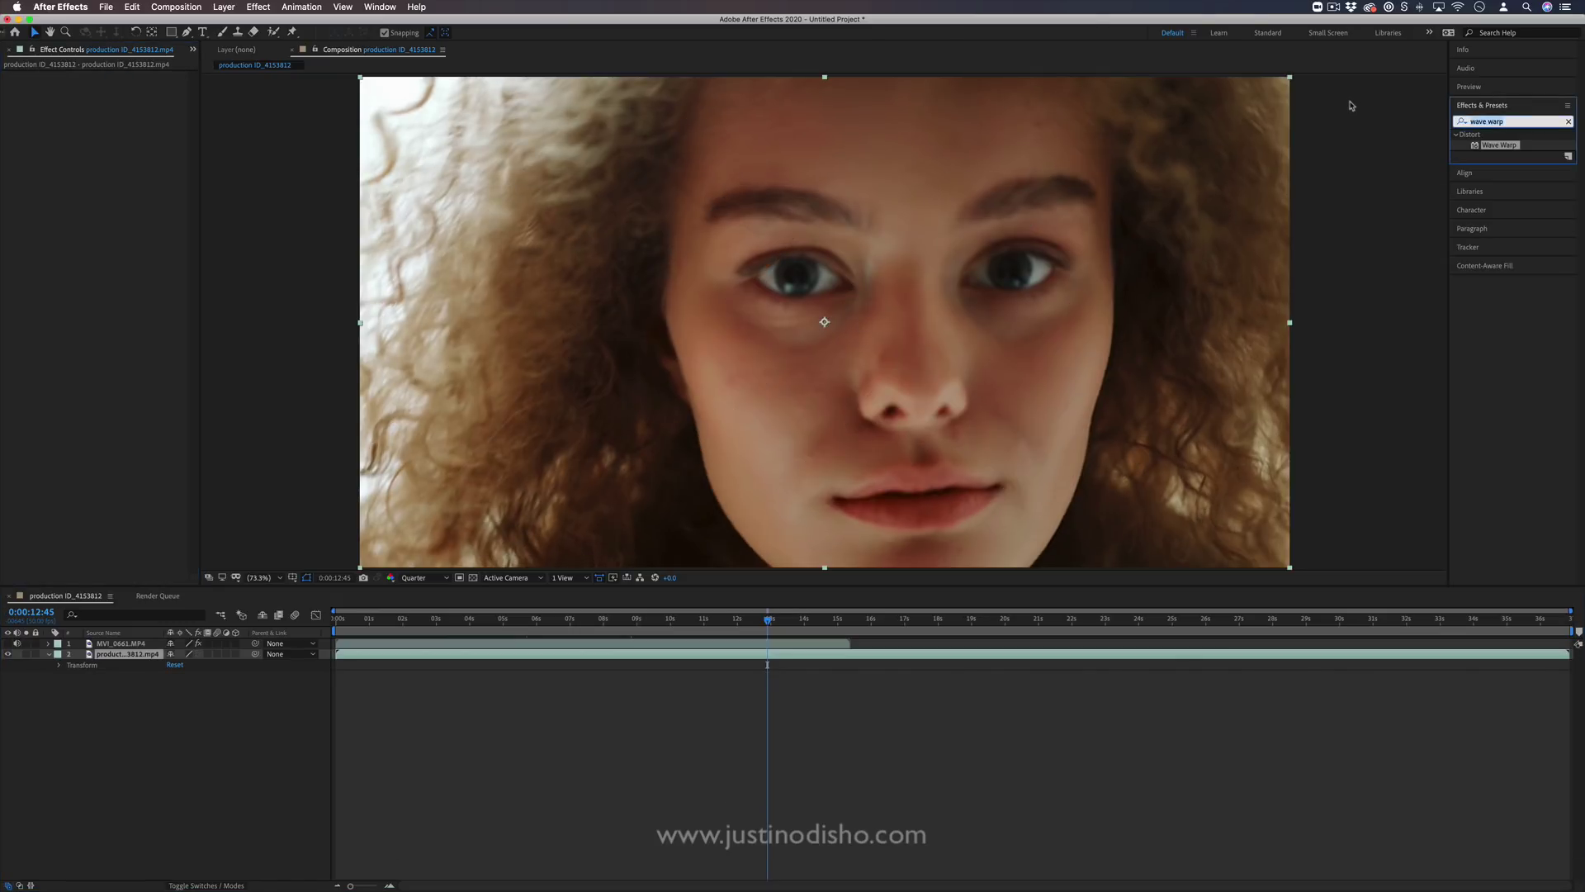
type("vr")
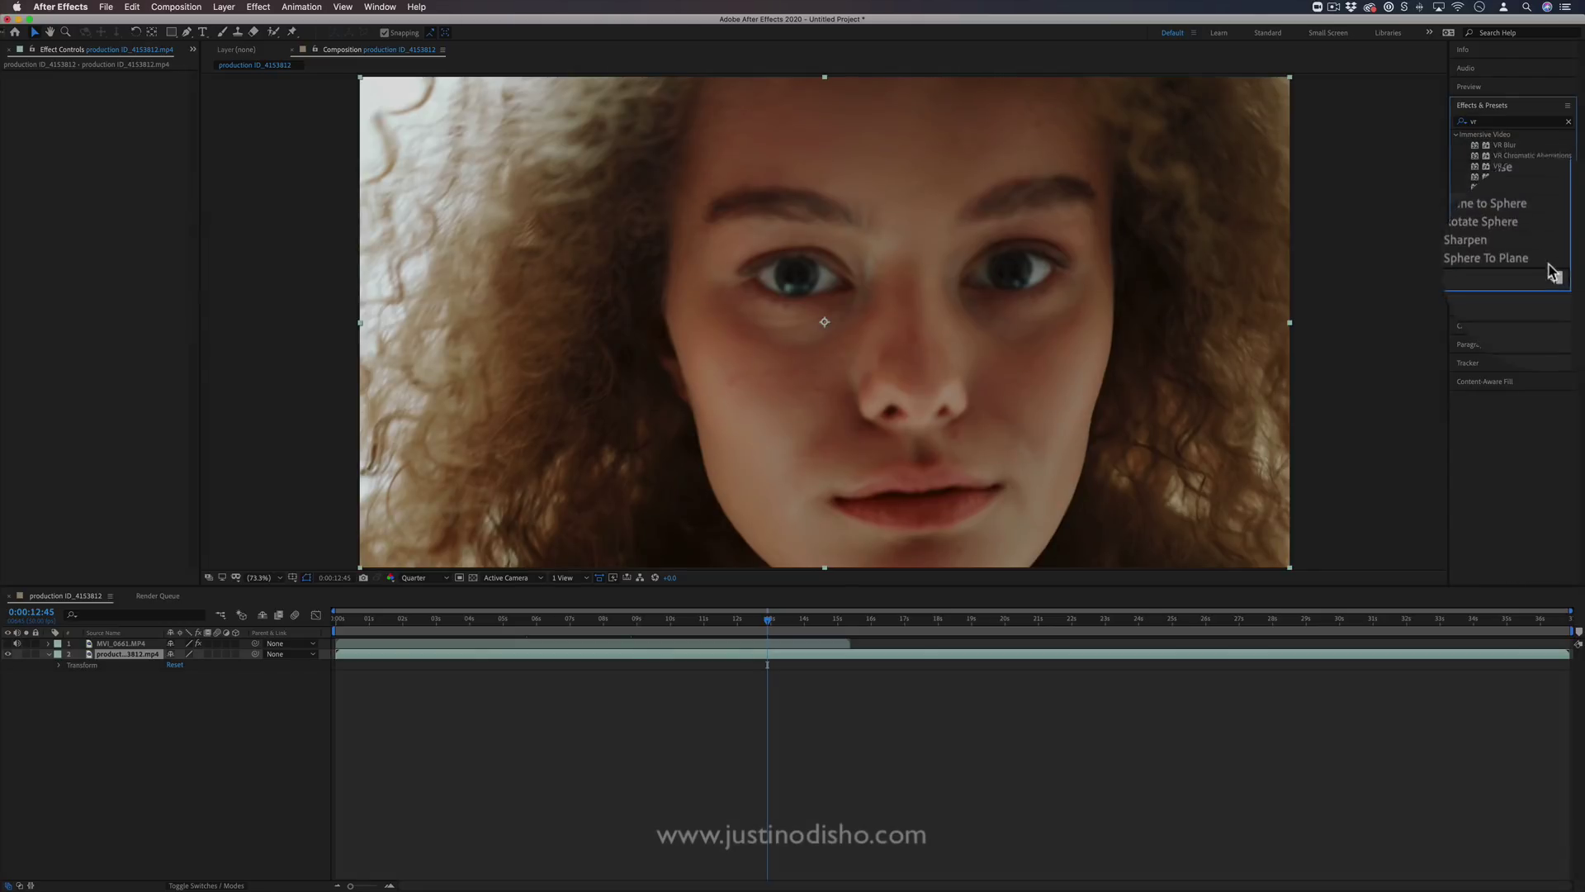
left_click(1514, 197)
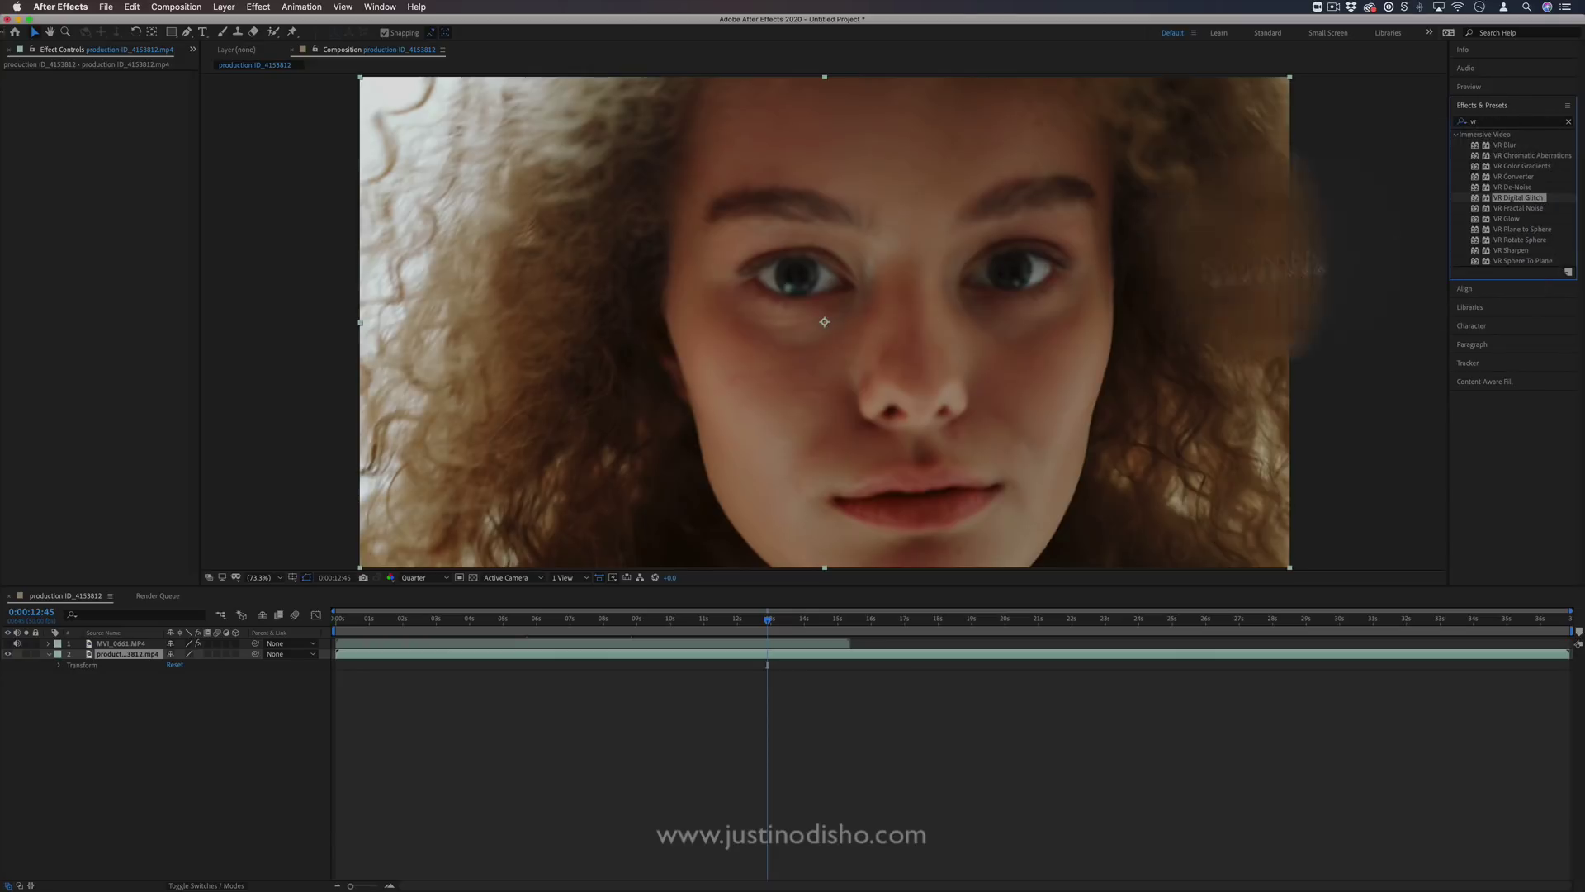
double_click(1514, 198)
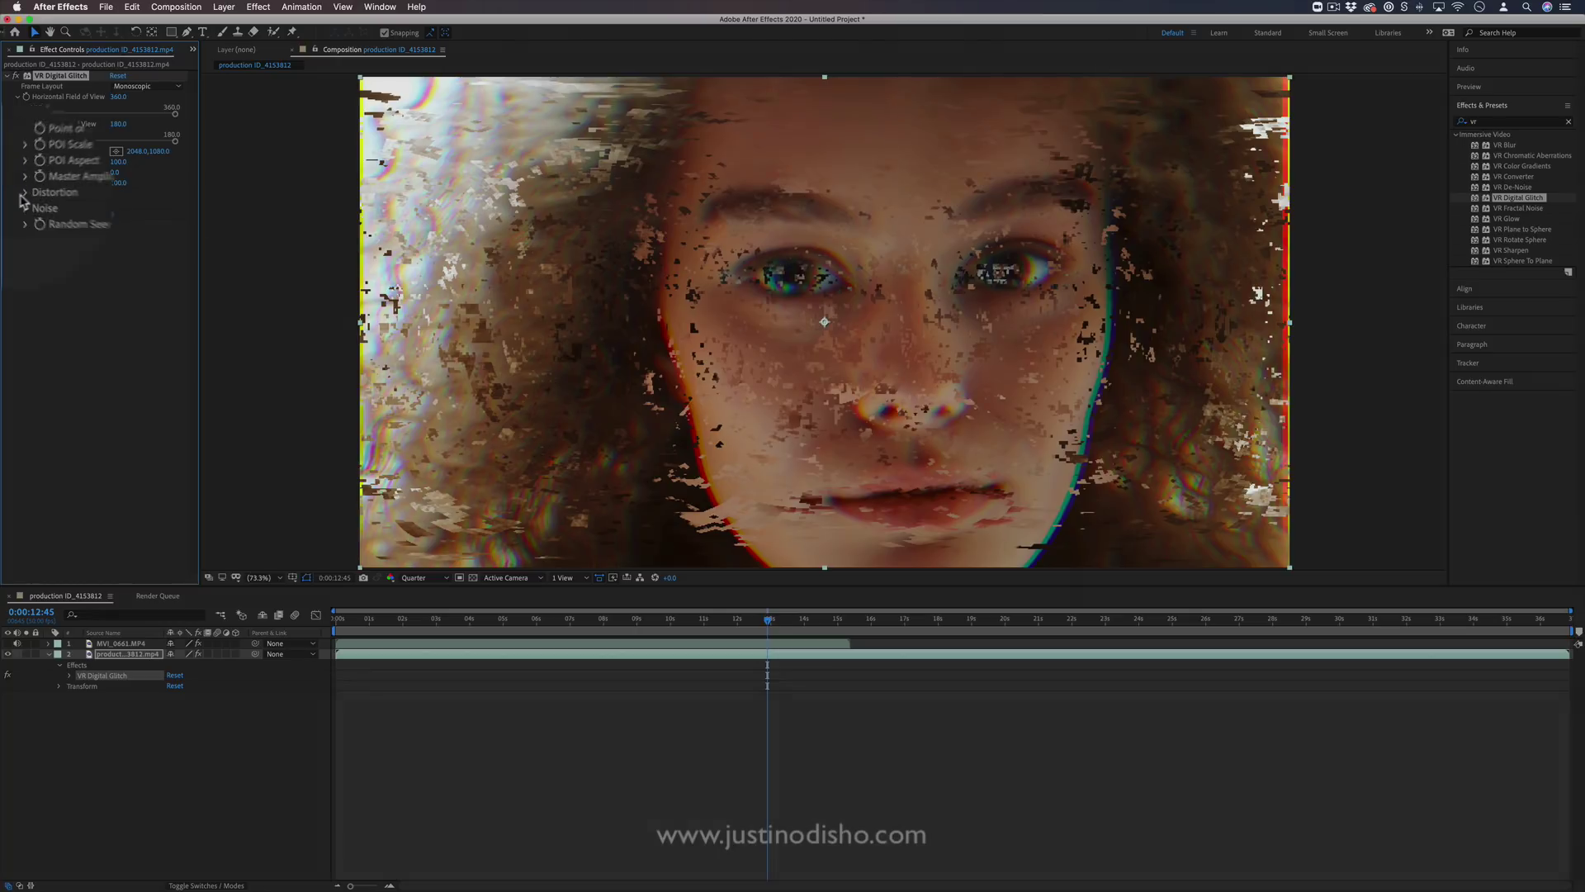
Raise VR Digital Glitch Color Distortion to 89 and lower Distortion Complexity to about 22.5
left_click(16, 193)
left_click_drag(116, 206, 148, 220)
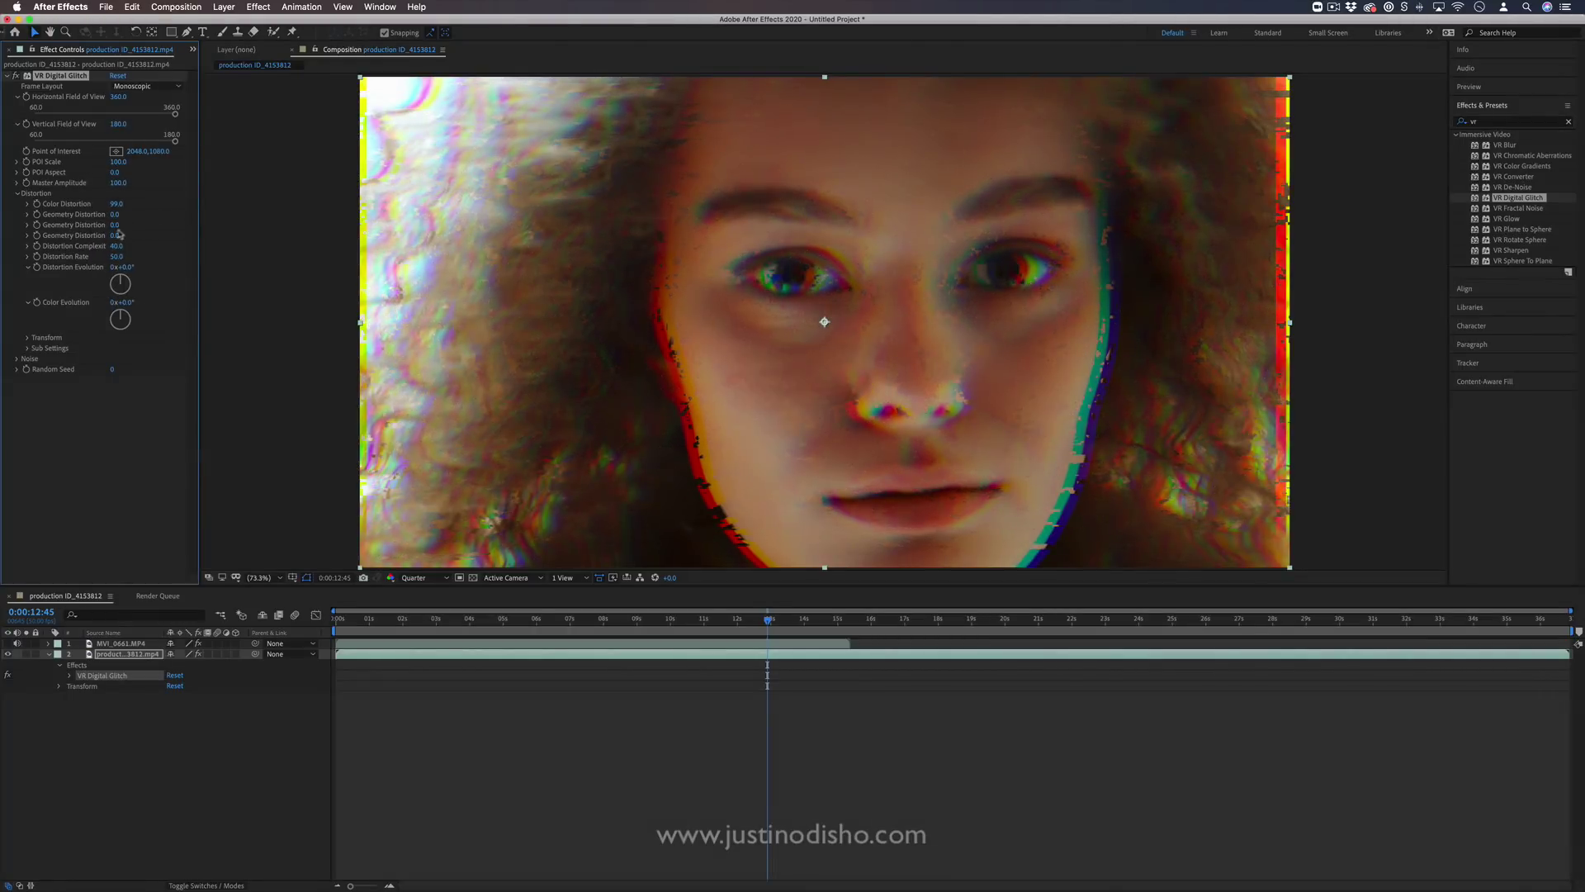
left_click_drag(58, 246, 15, 246)
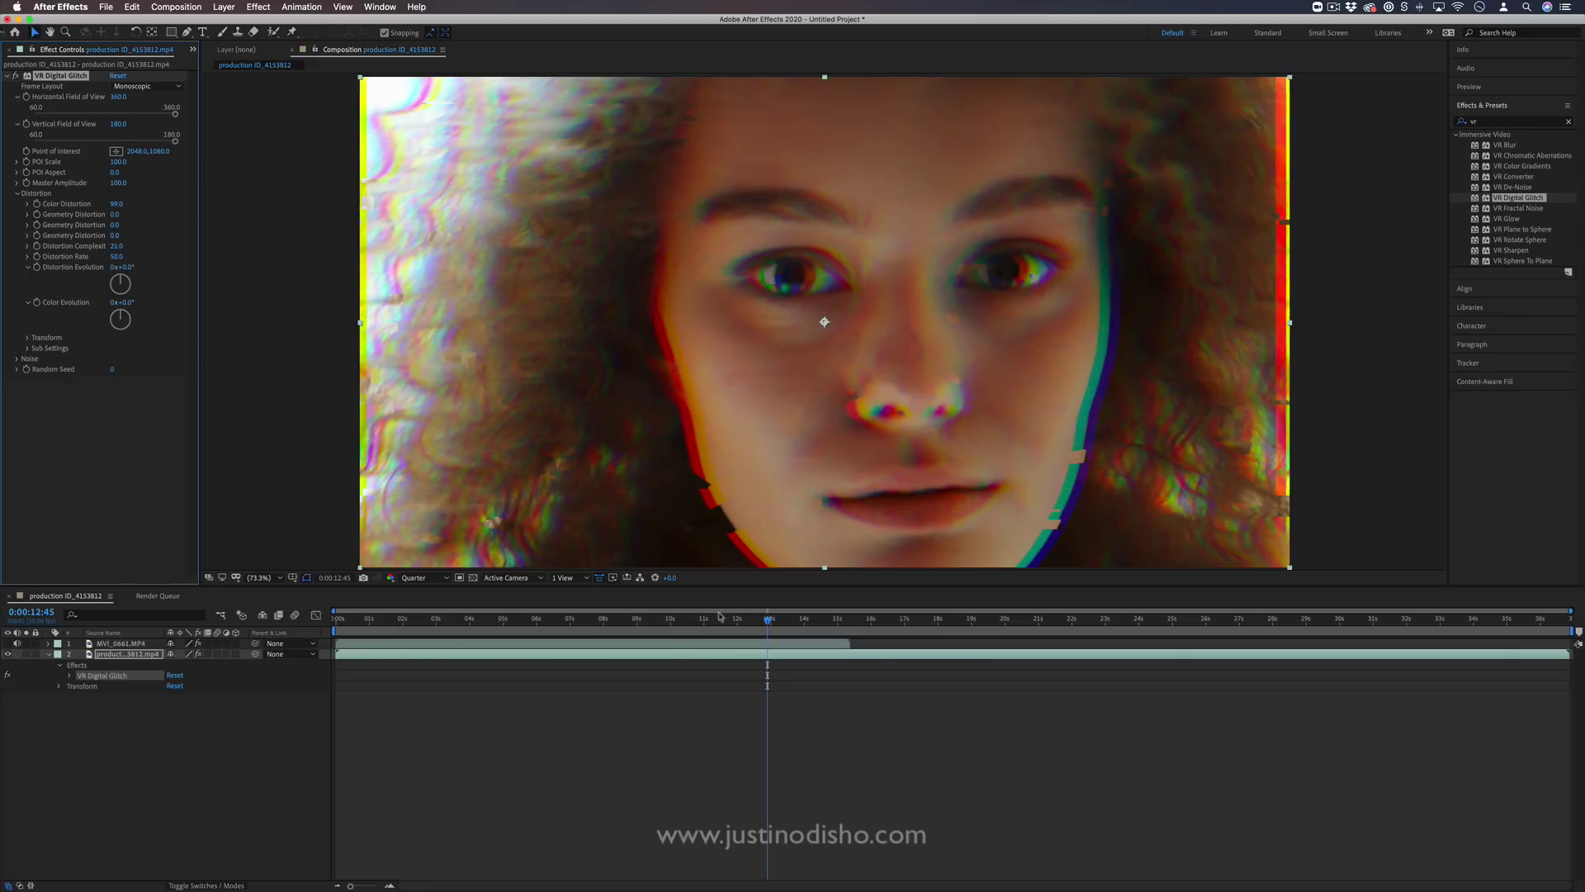
left_click_drag(720, 618, 513, 616)
key("space")
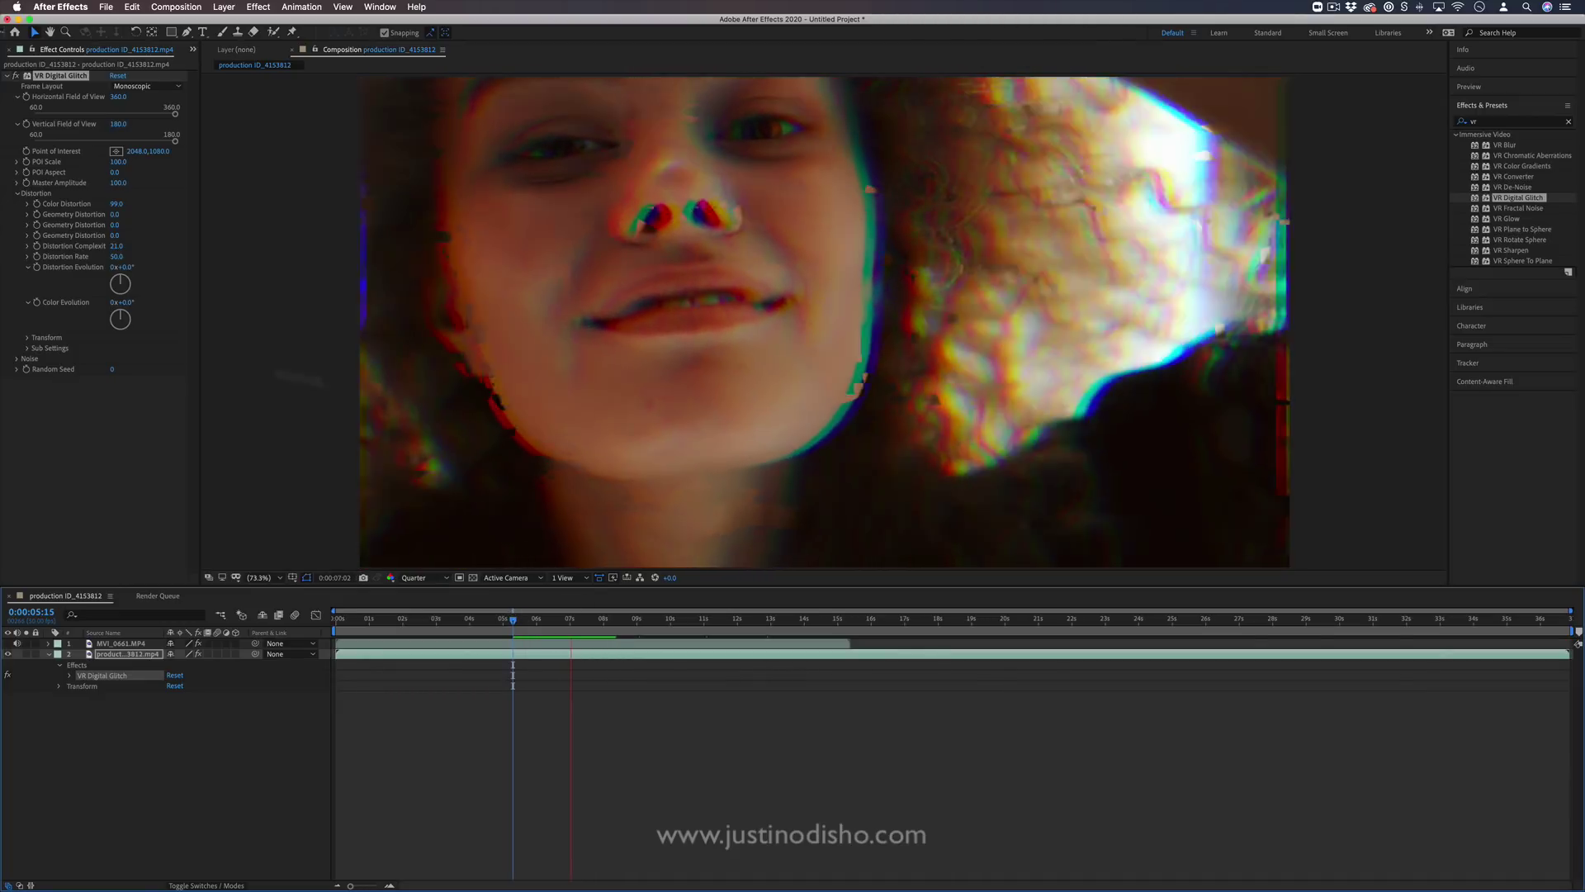
key("space")
Lower Distortion Complexity further and rotate Color Evolution to shift the glitch colours
left_click_drag(118, 249, 67, 248)
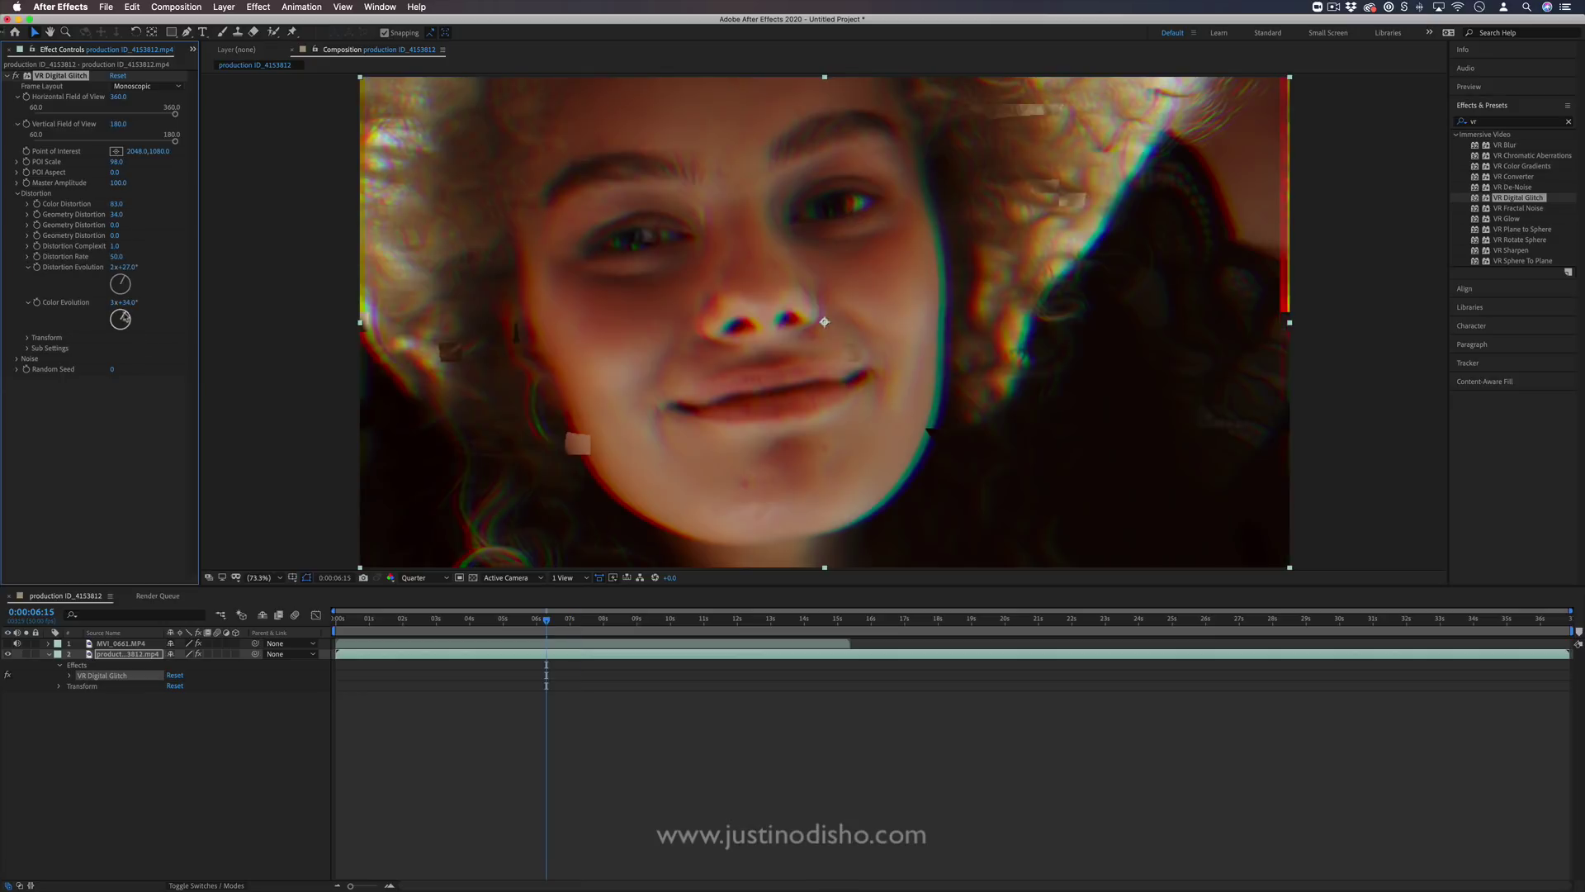
left_click_drag(123, 318, 118, 350)
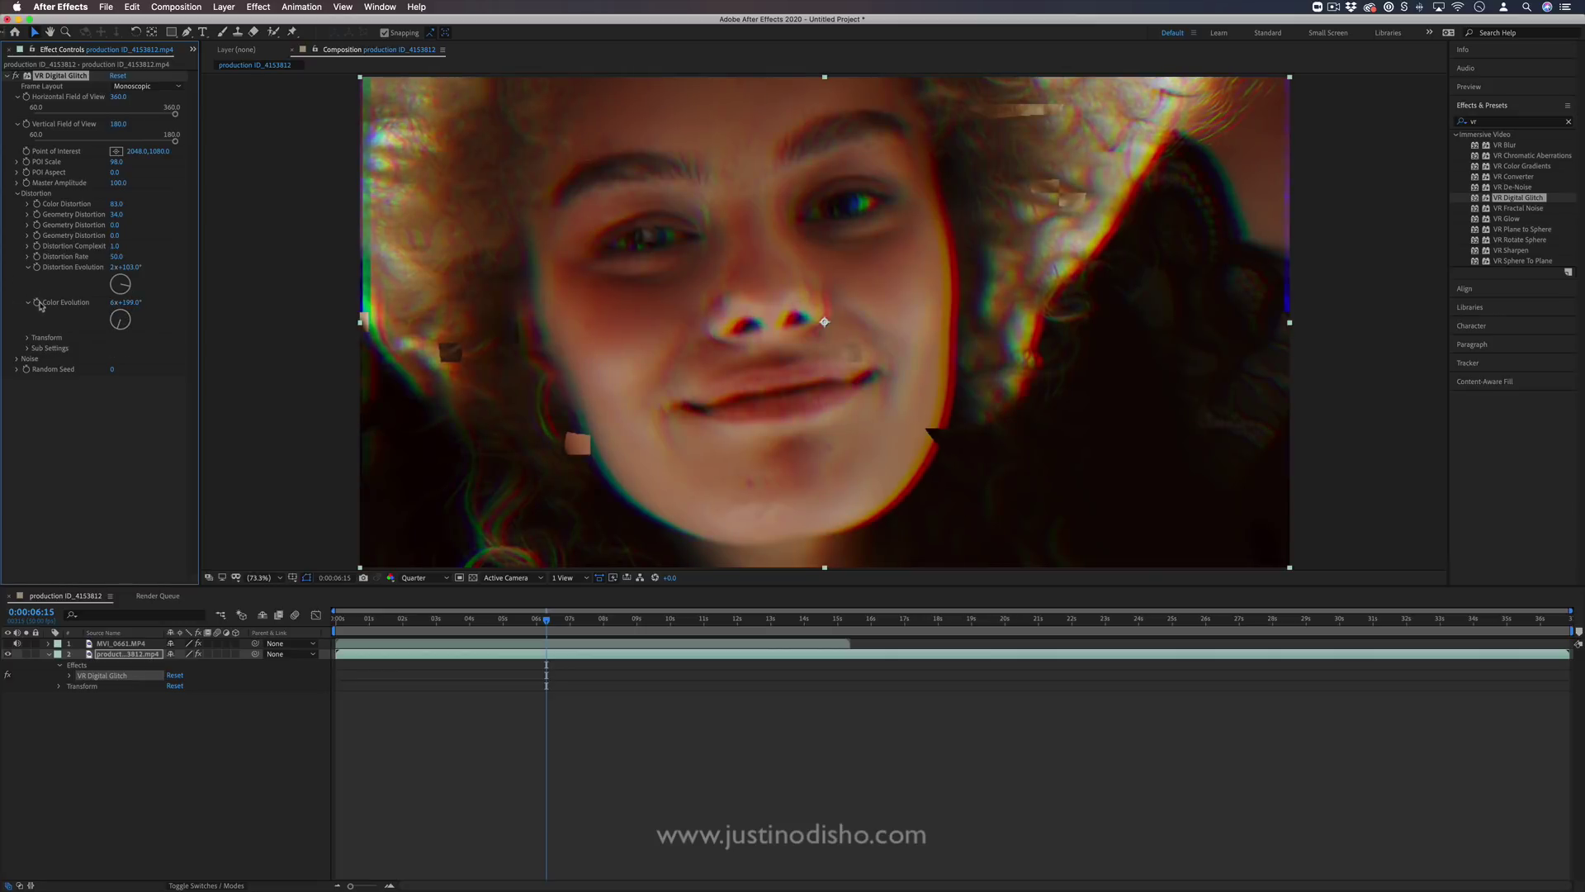
key("space")
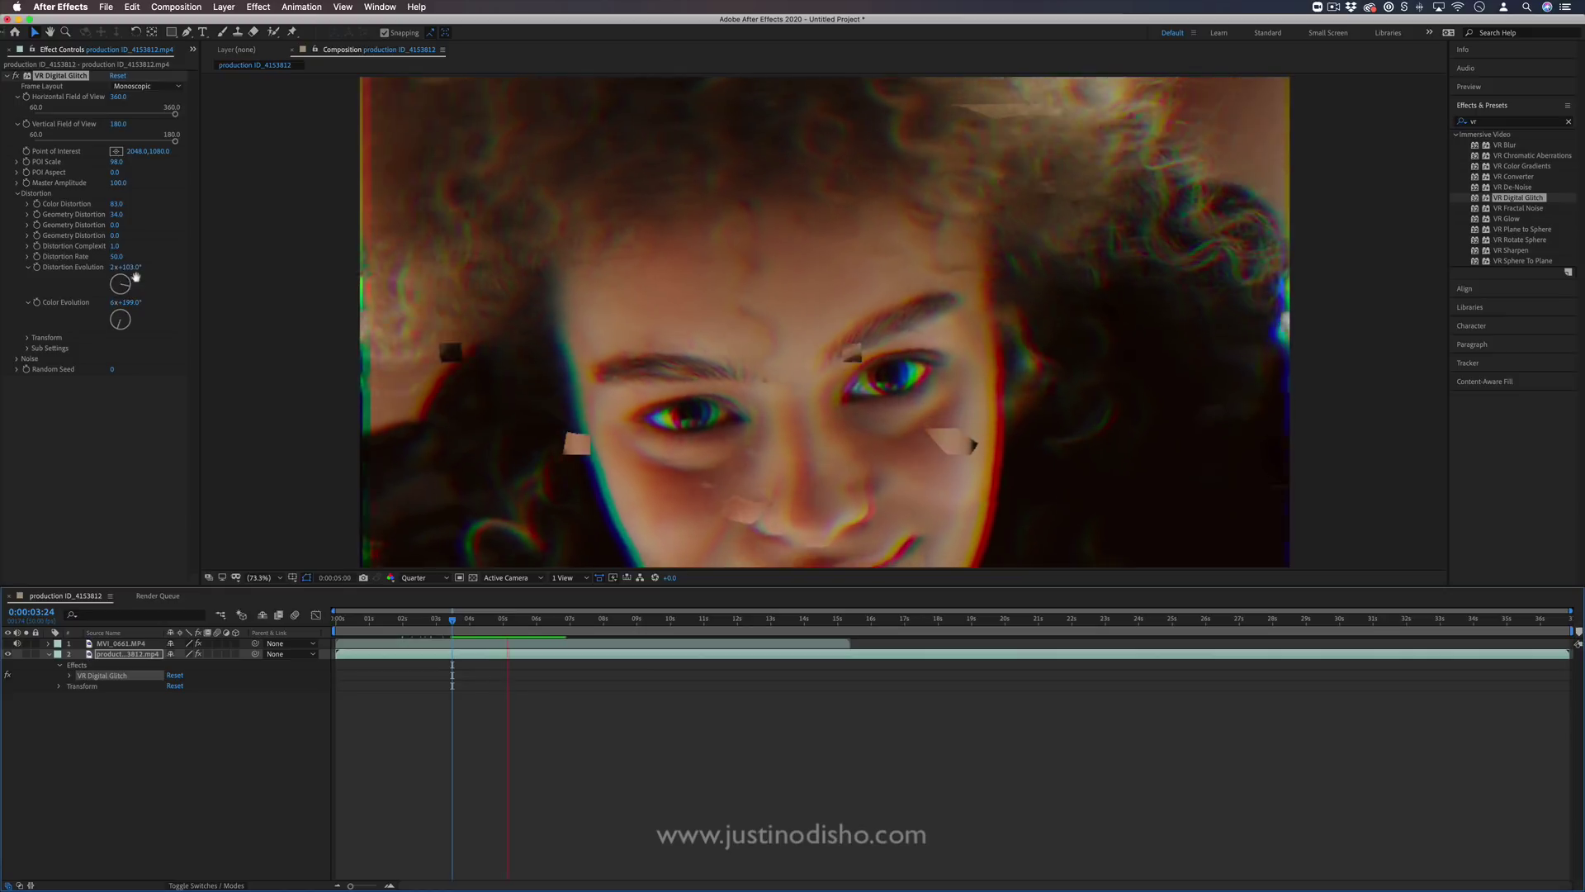
key("space")
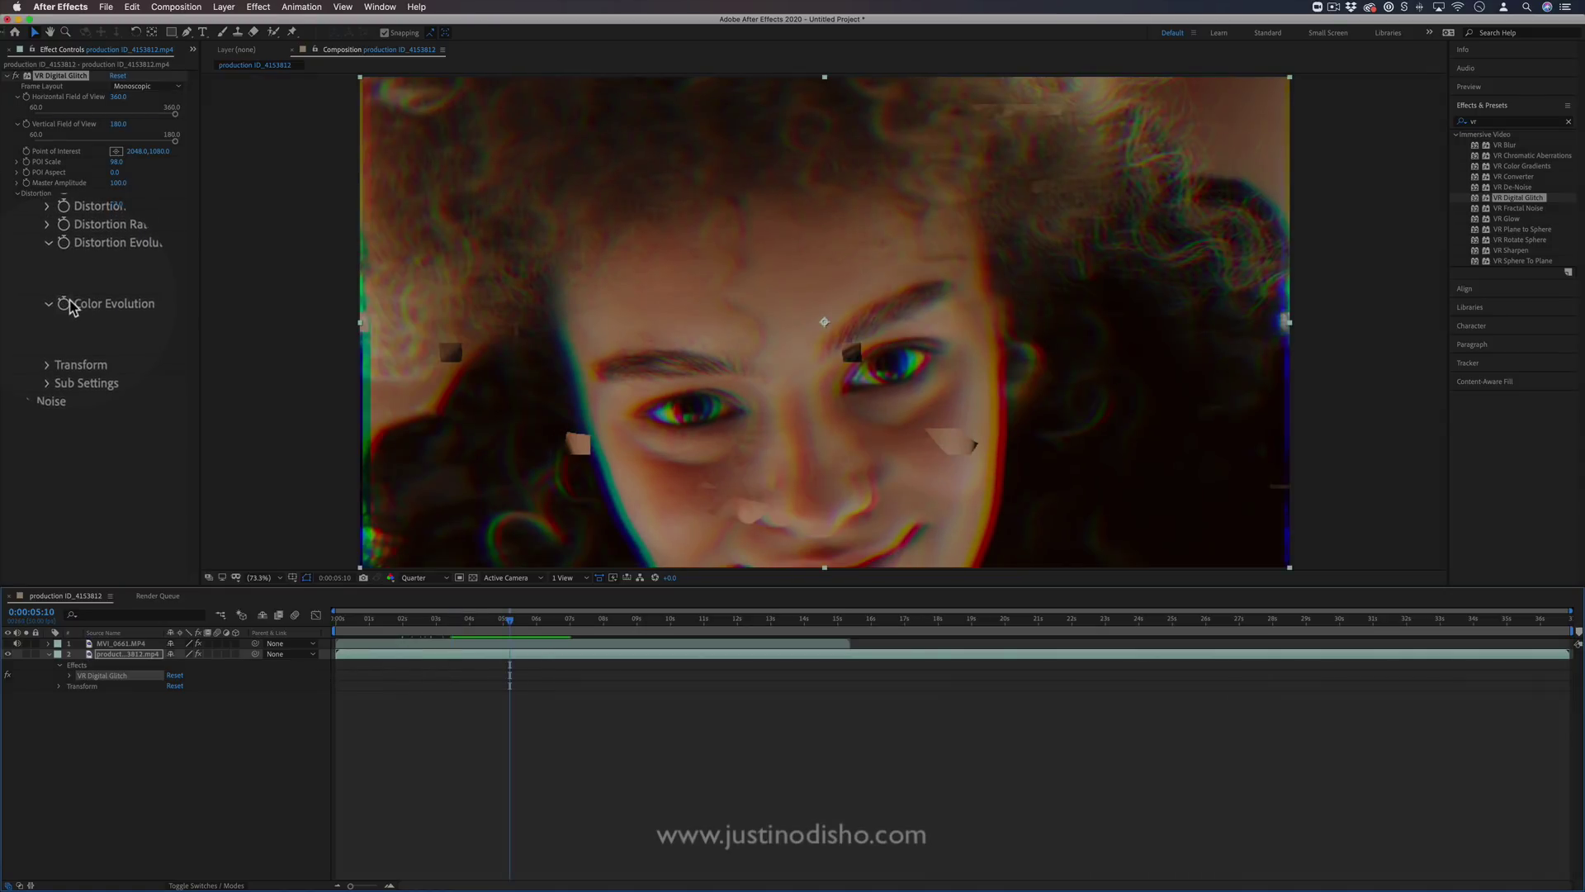
Give Color Evolution the expression 'value = time' and check it at 0:00:04:14
key("alt")
left_click(36, 302, "alt")
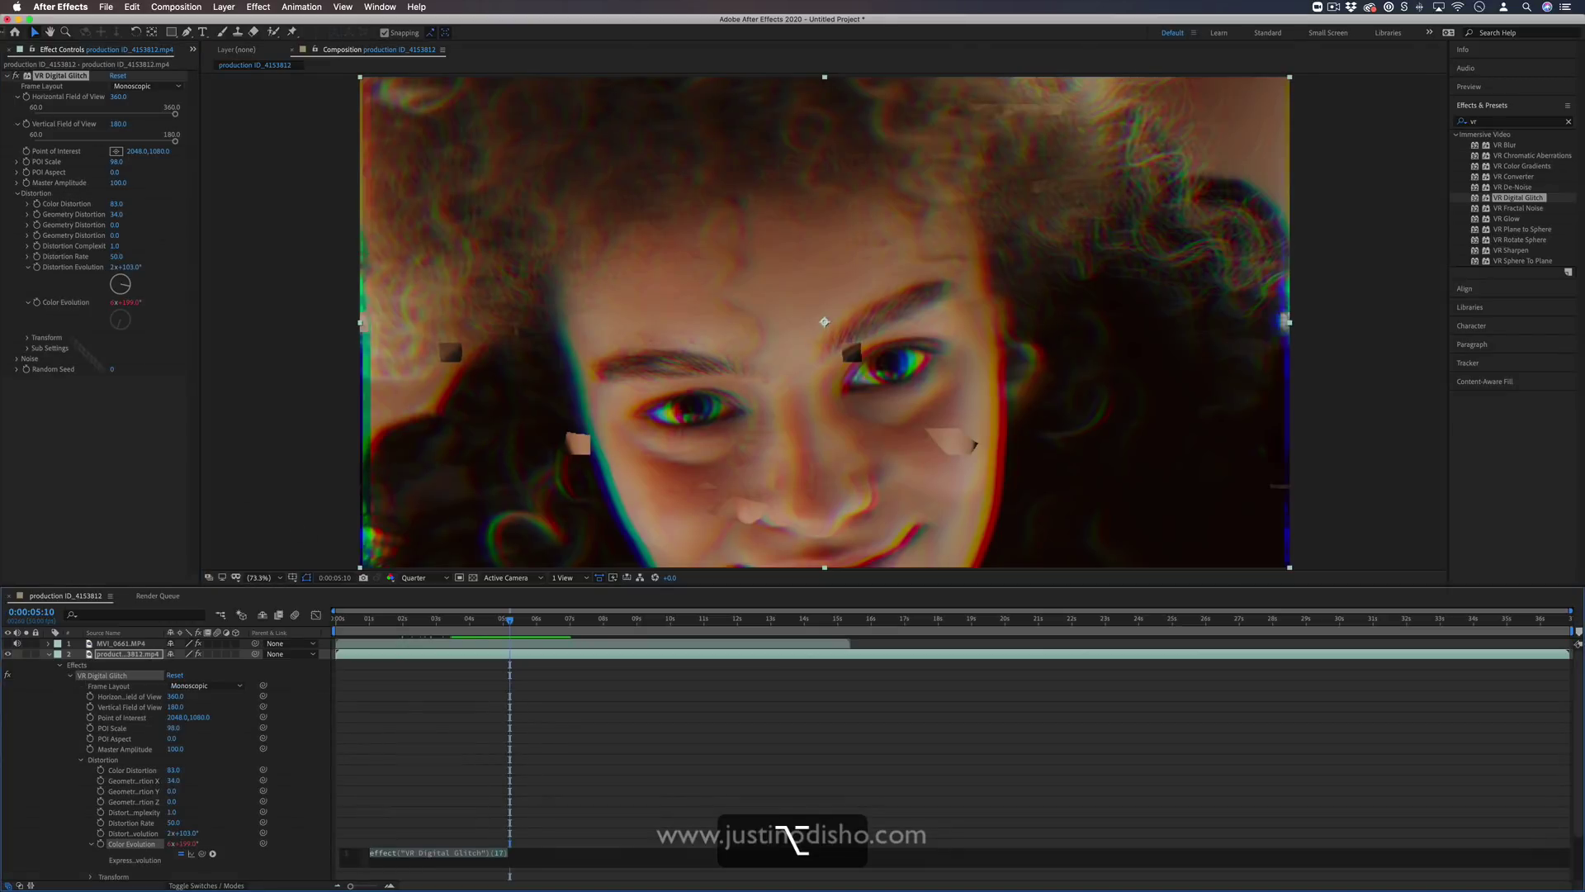
left_click(522, 859)
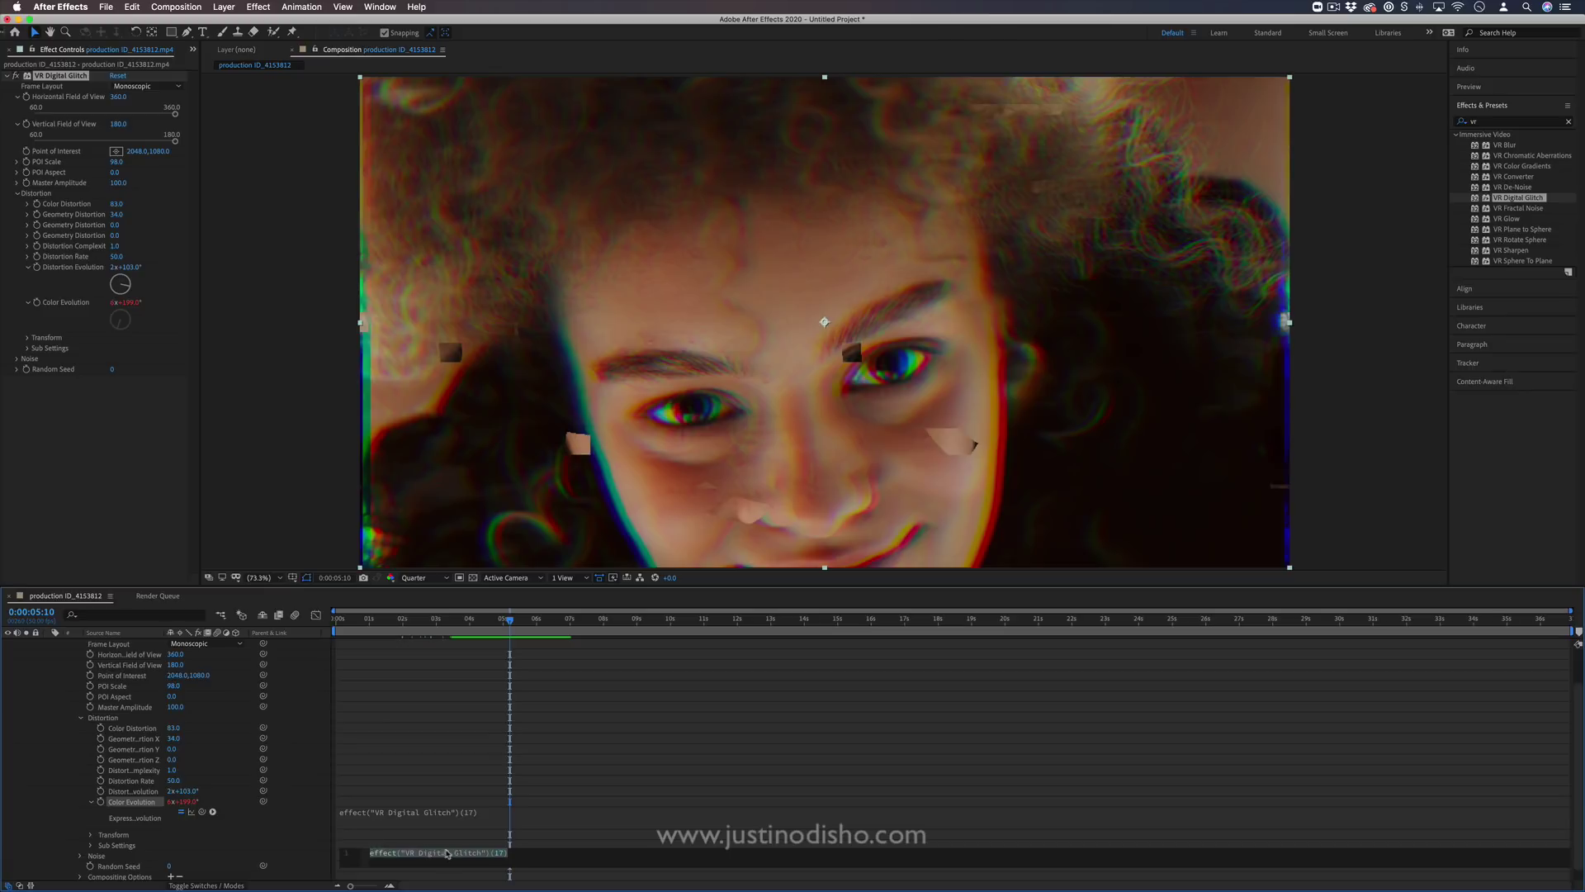
left_click(522, 858)
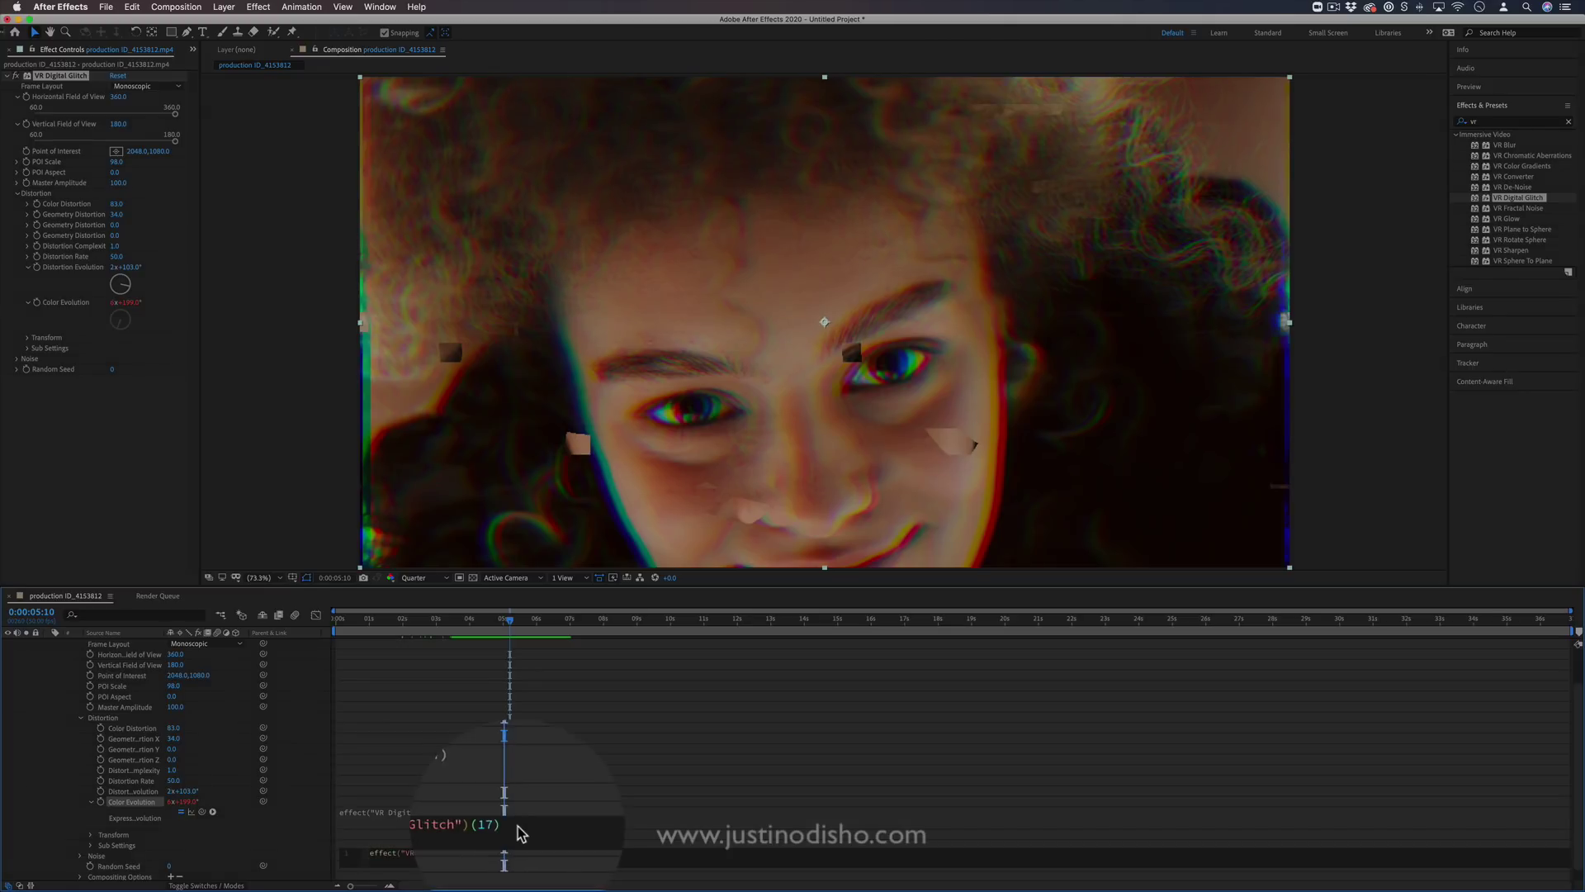
left_click_drag(517, 857, 363, 856)
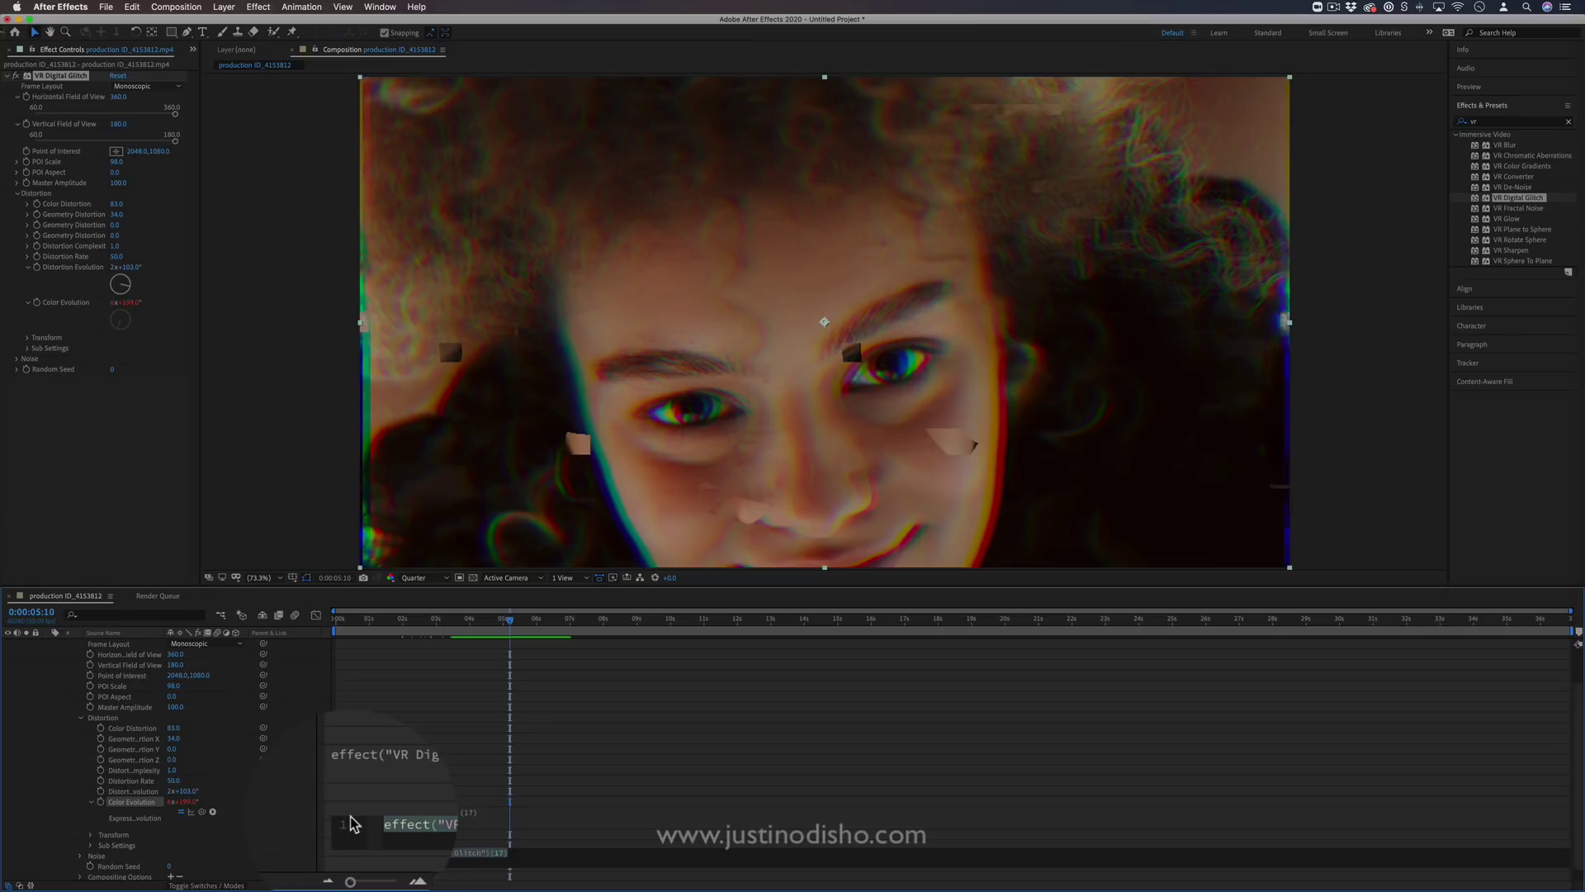
type("value = ")
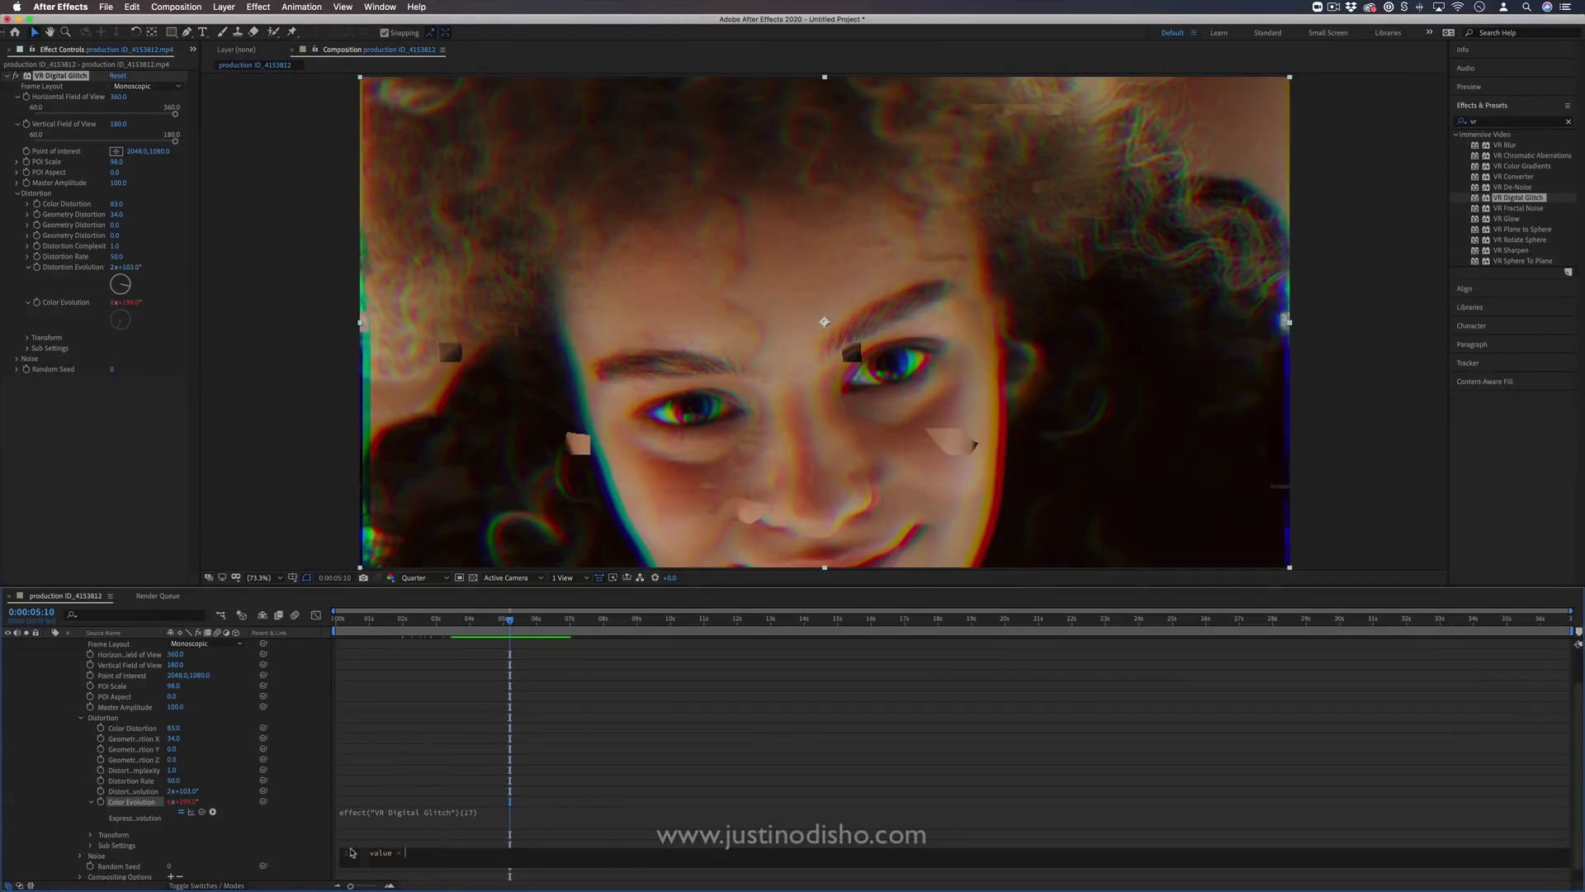
type("time")
key("Return")
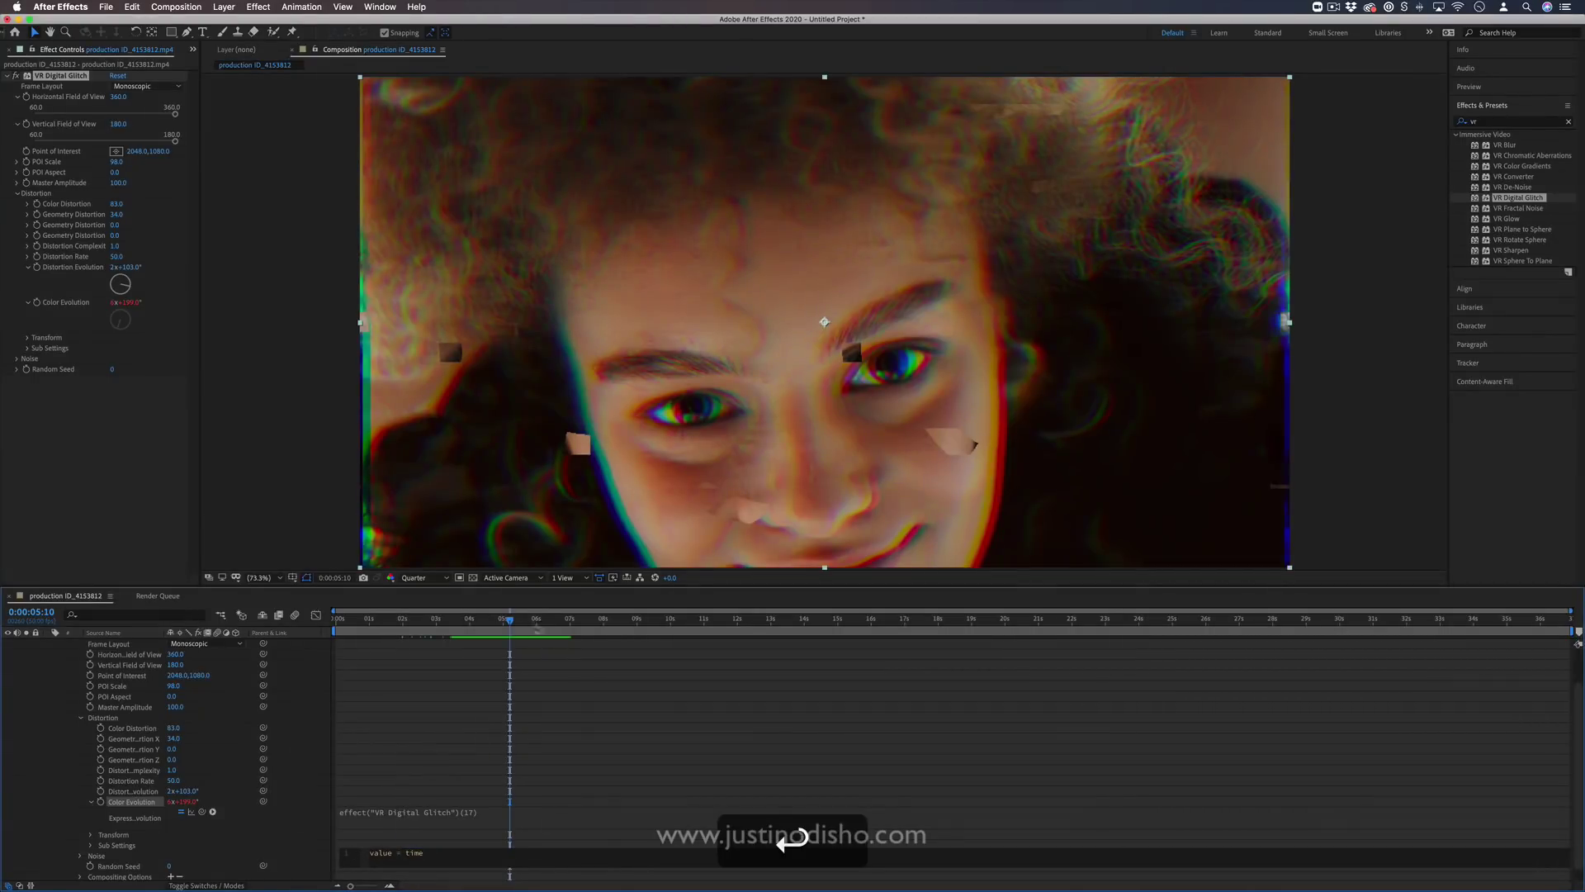
left_click(459, 619)
left_click_drag(465, 621, 478, 623)
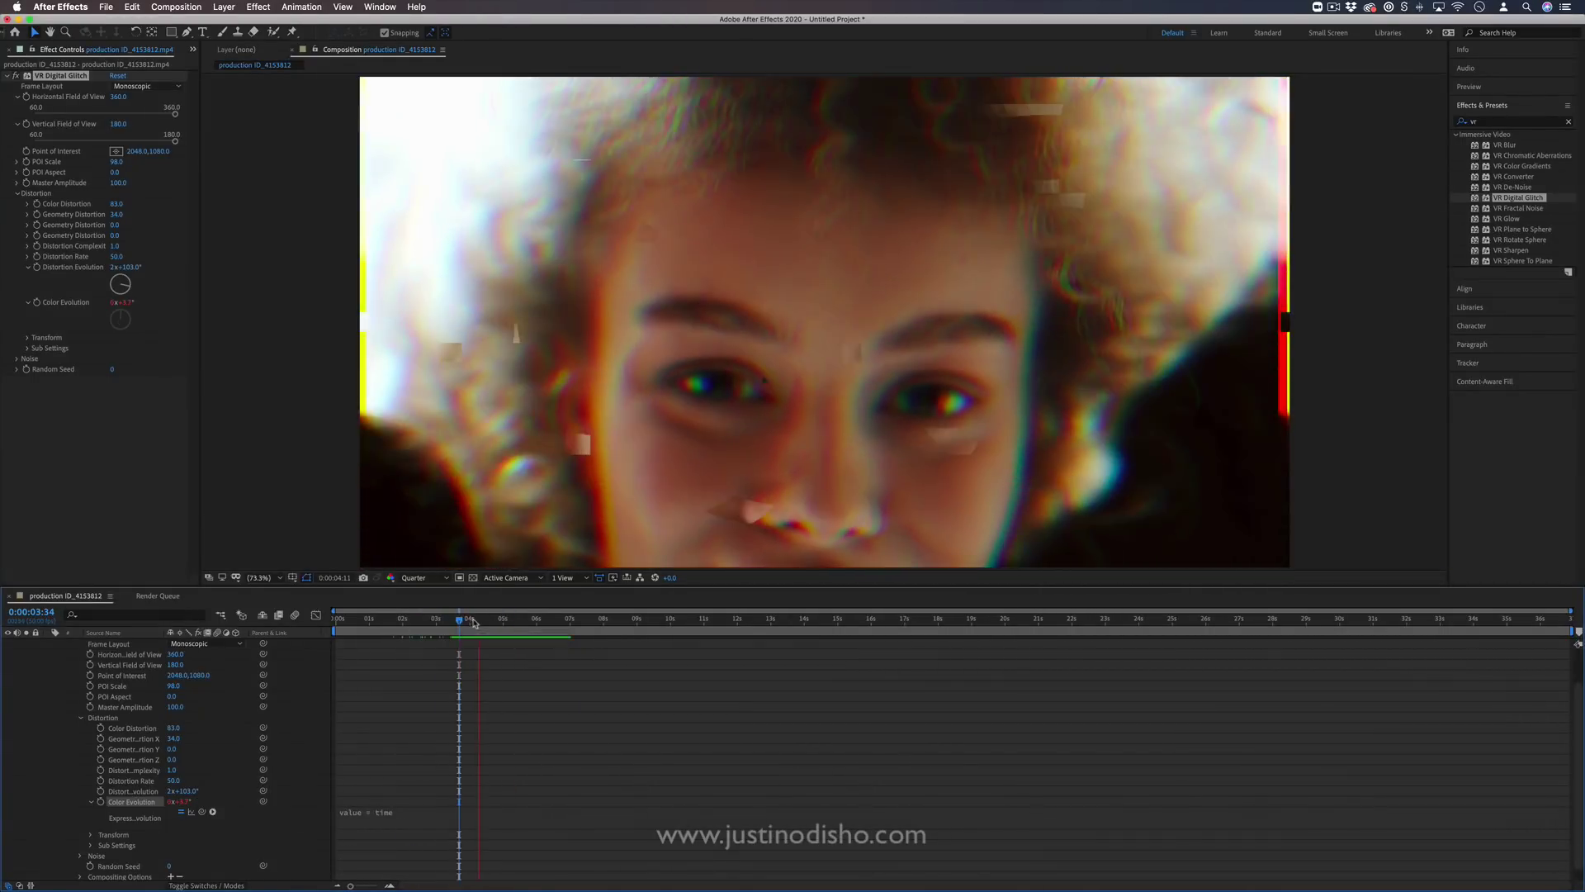
Extend the expression to multiply time by 100 and return to the composition start
left_click(401, 816)
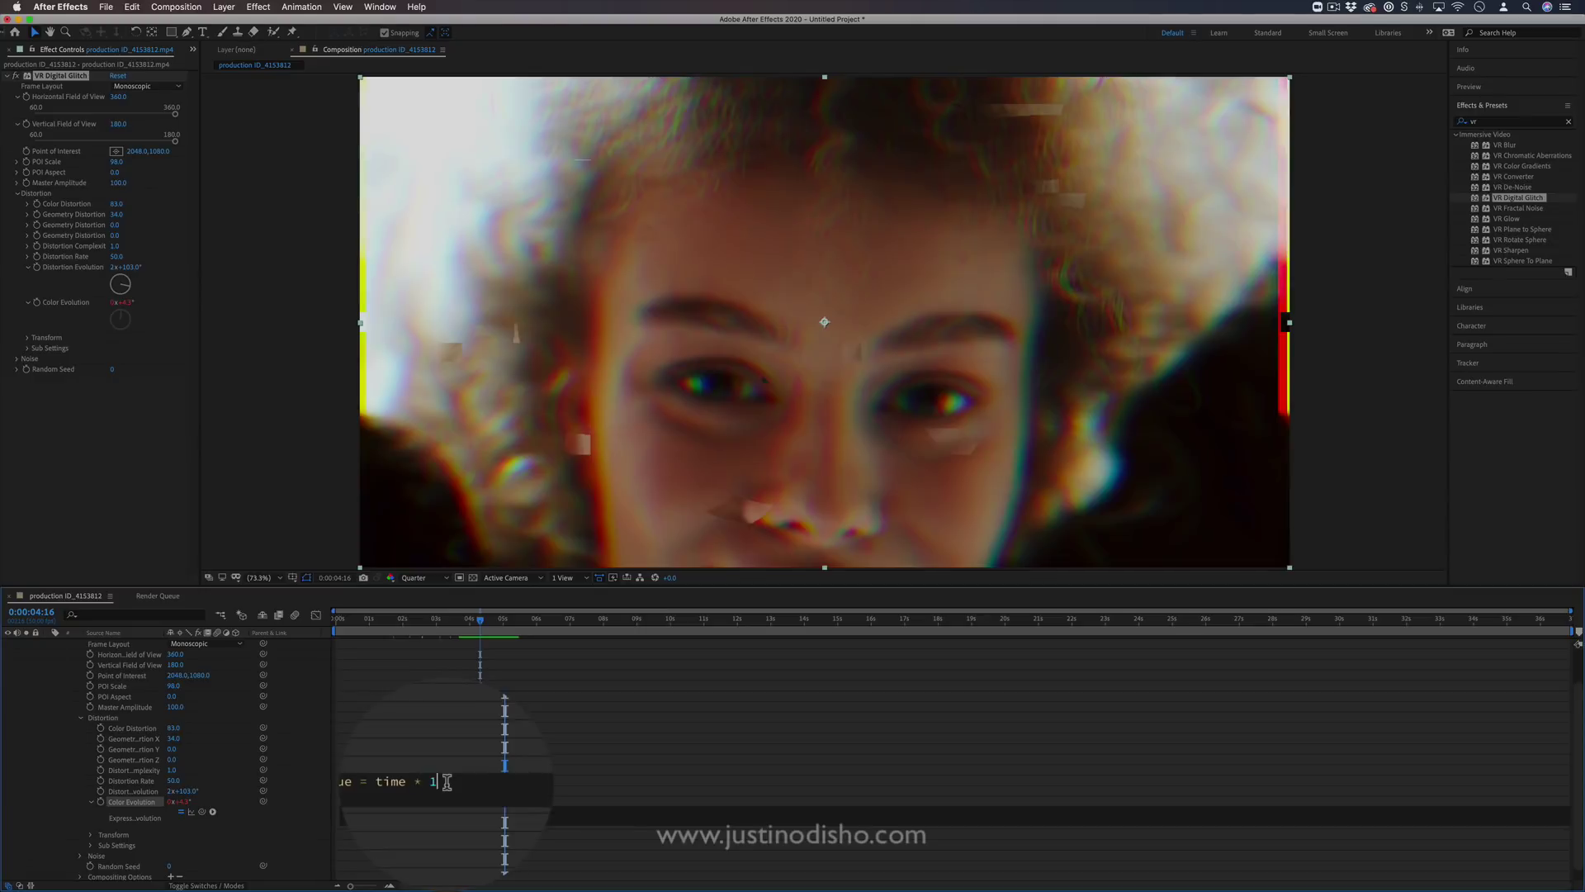
type("* 100")
key("KP_Enter")
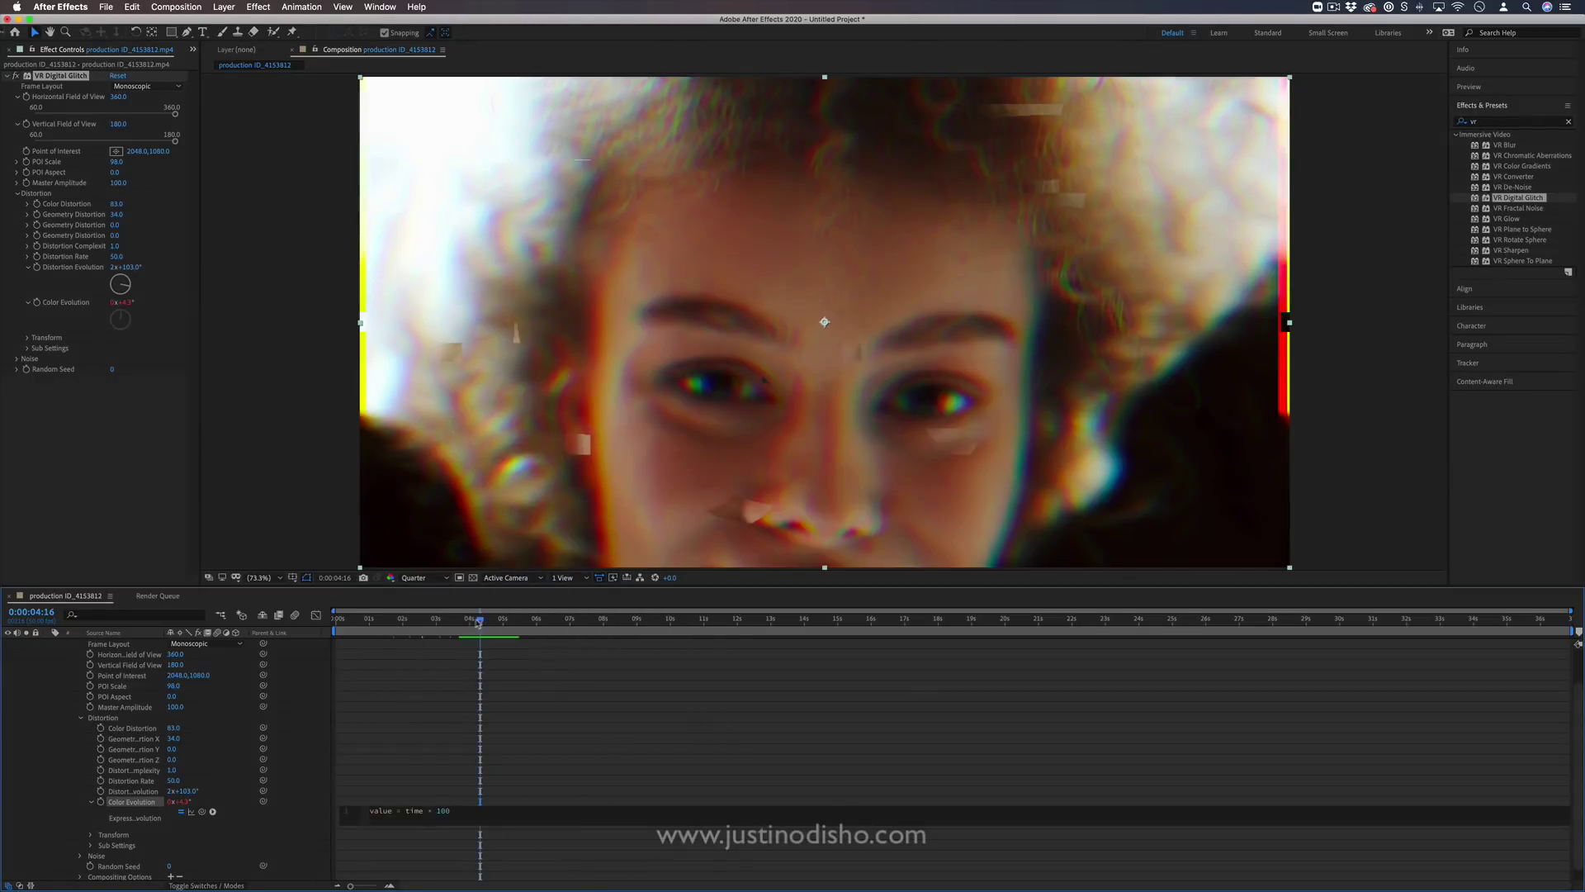
key("Home")
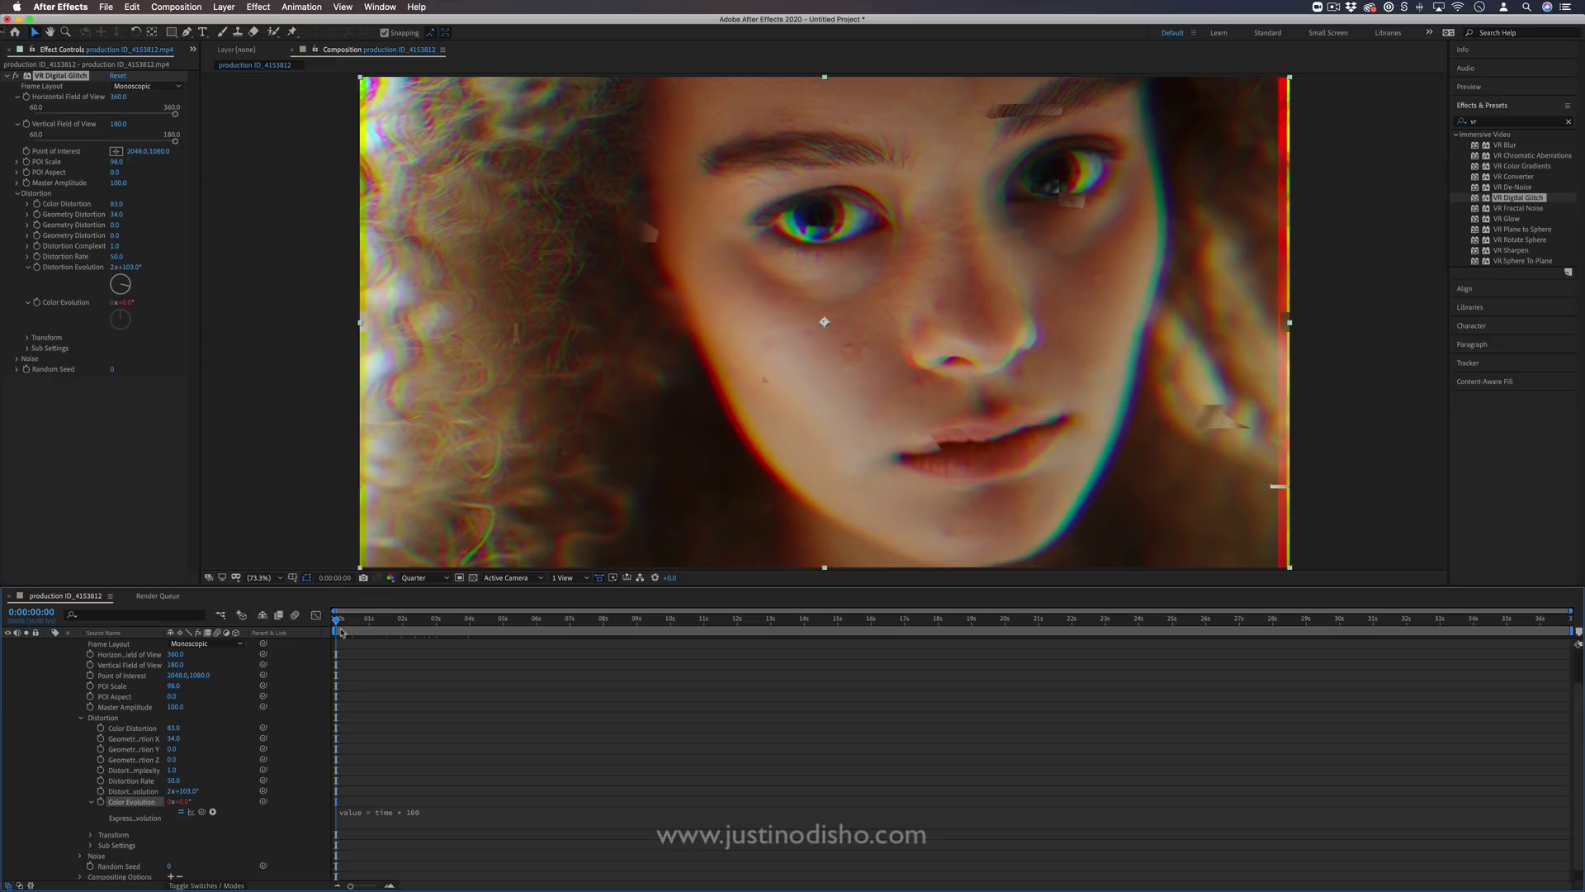
Preview the animated colour glitch, then browse the expression language menu's Camera properties
key("space")
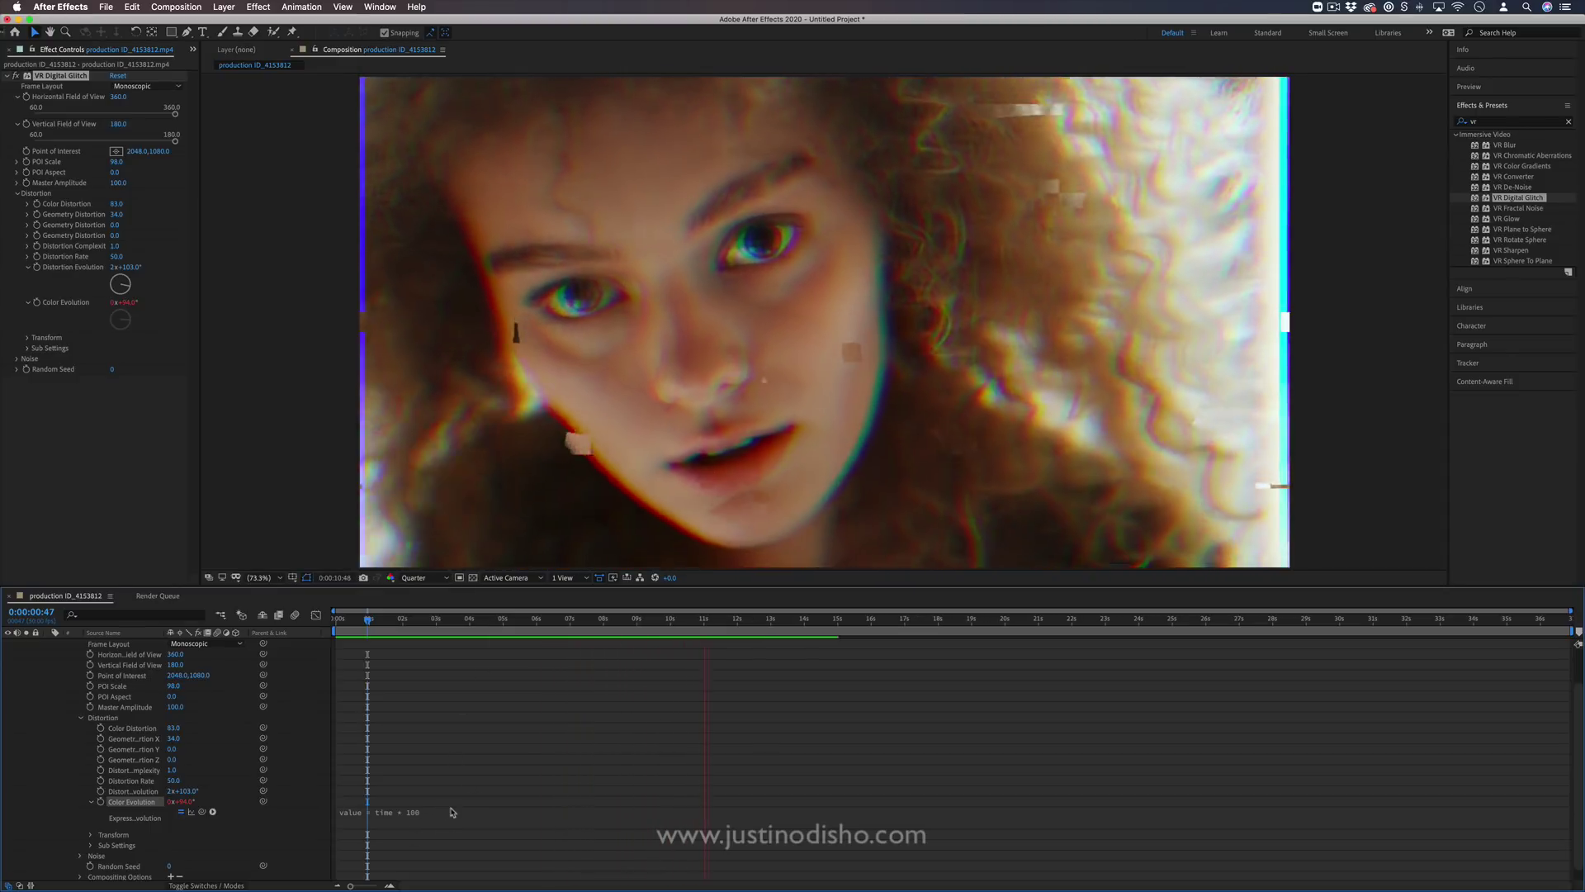
key("space")
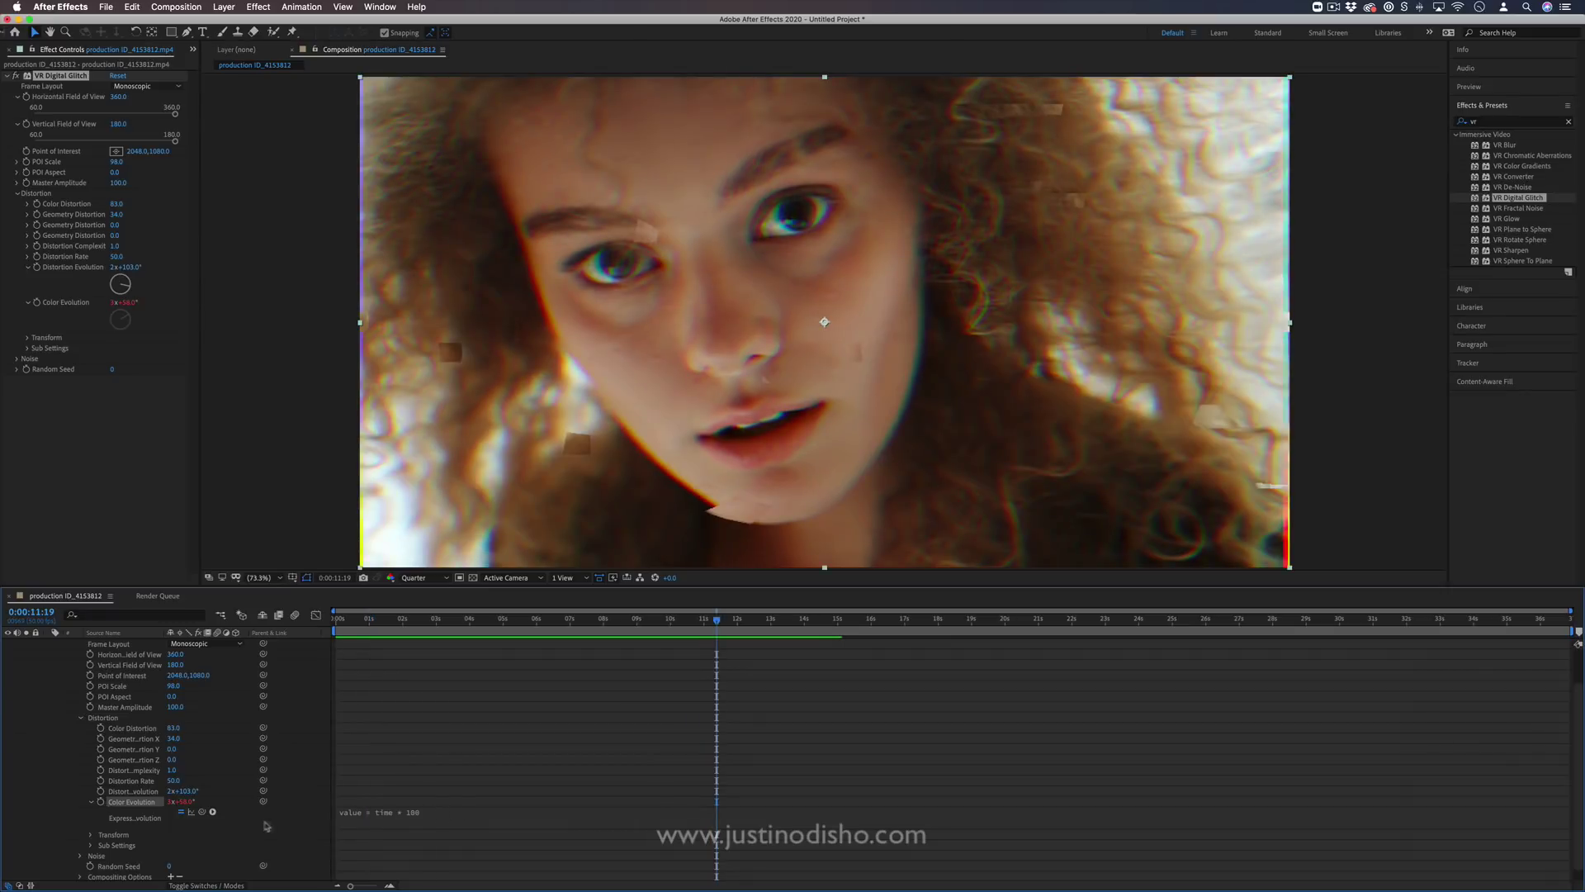
left_click(213, 813)
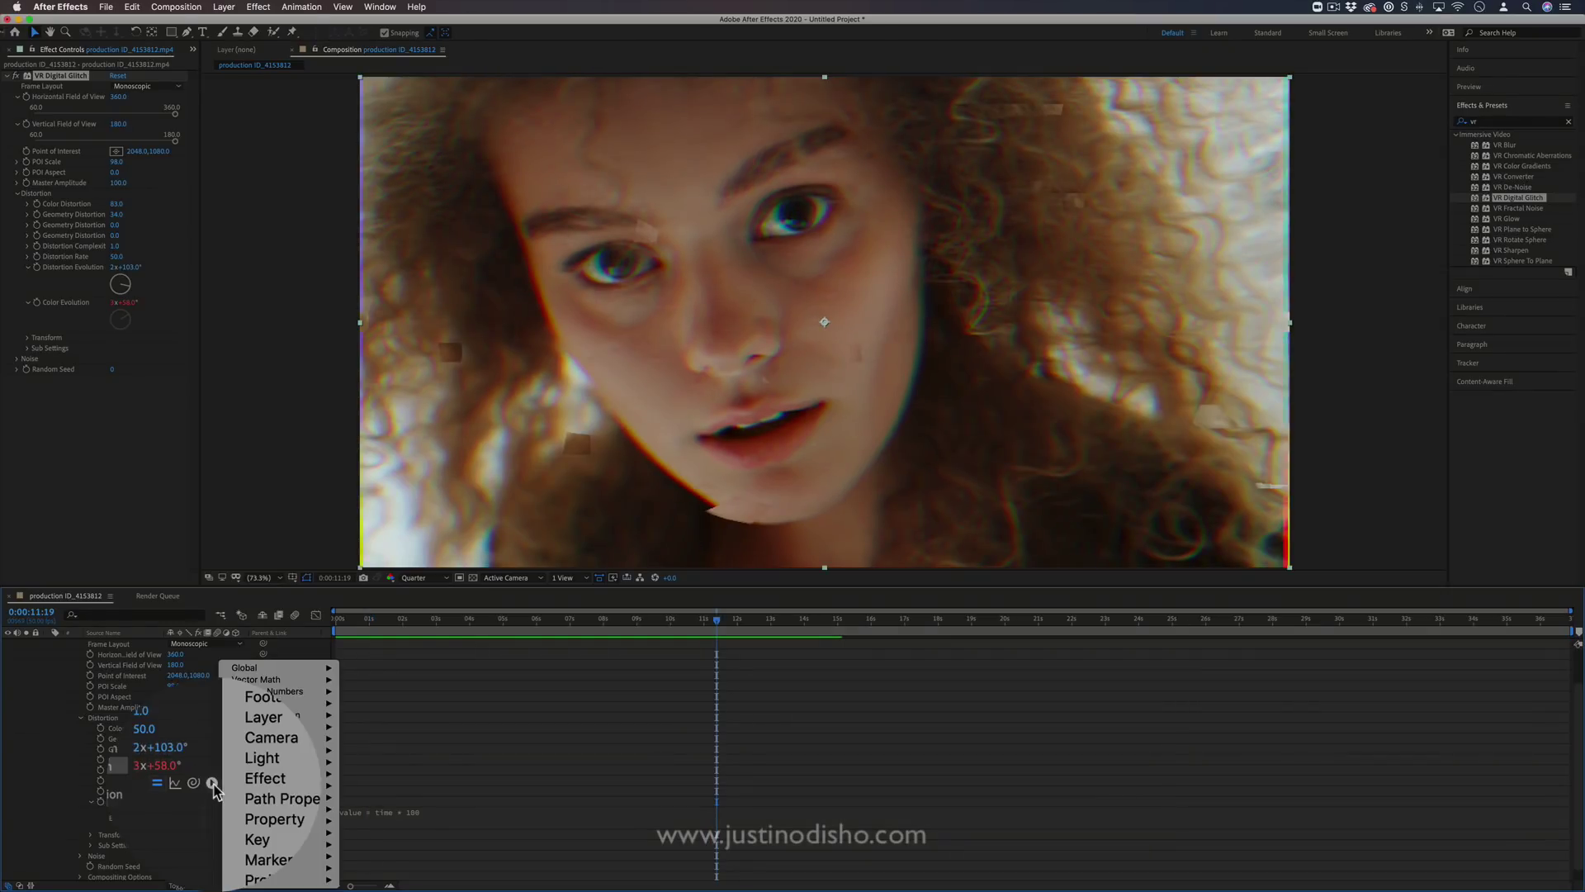
mouse_move(271, 764)
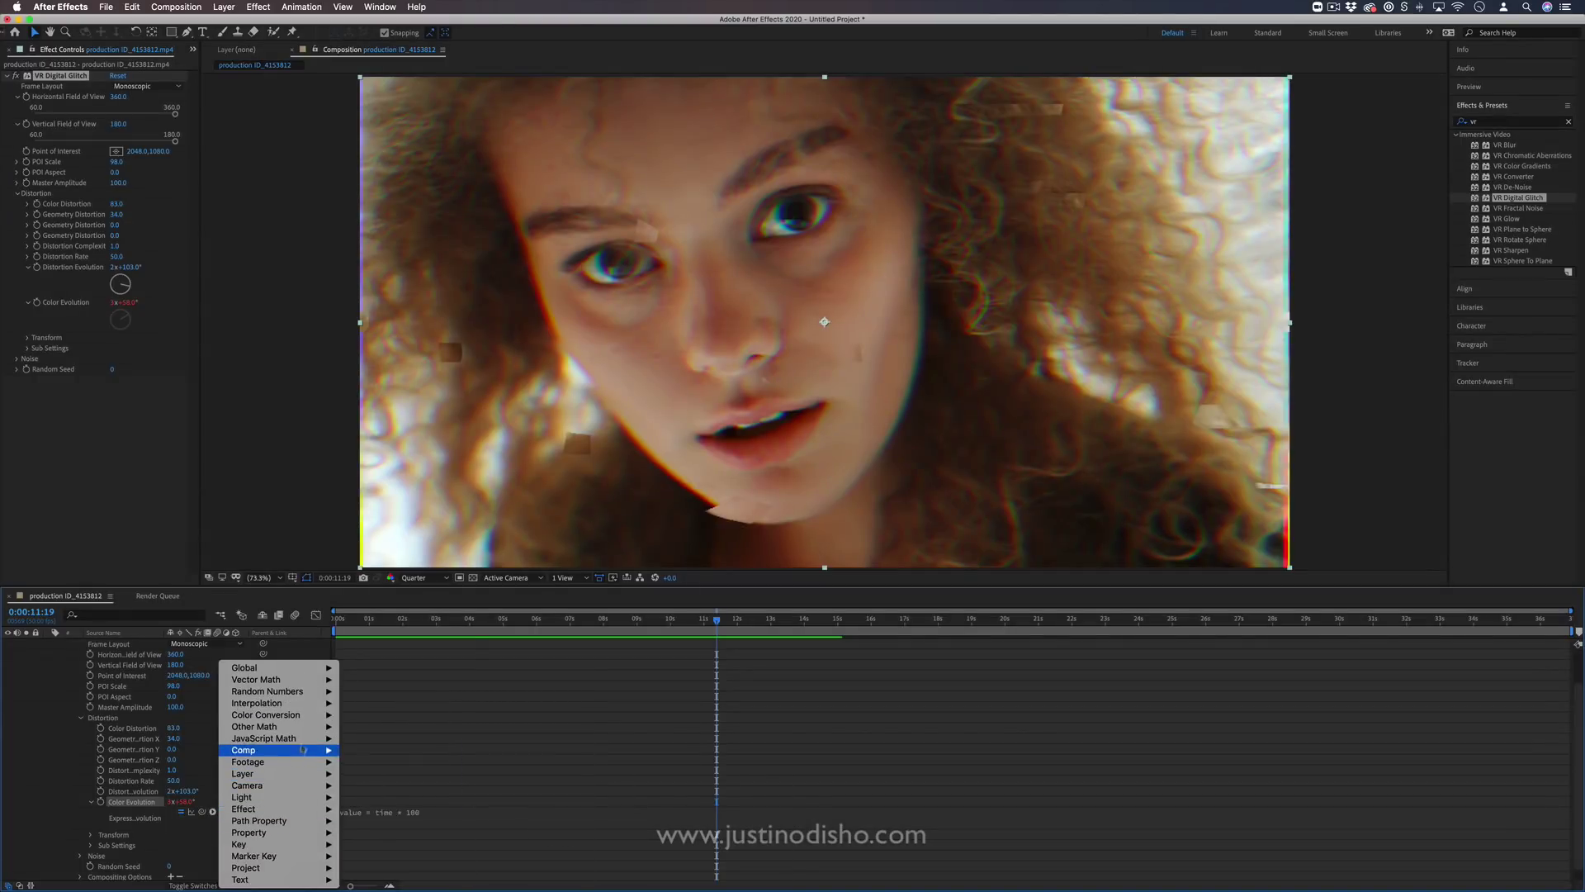
mouse_move(309, 721)
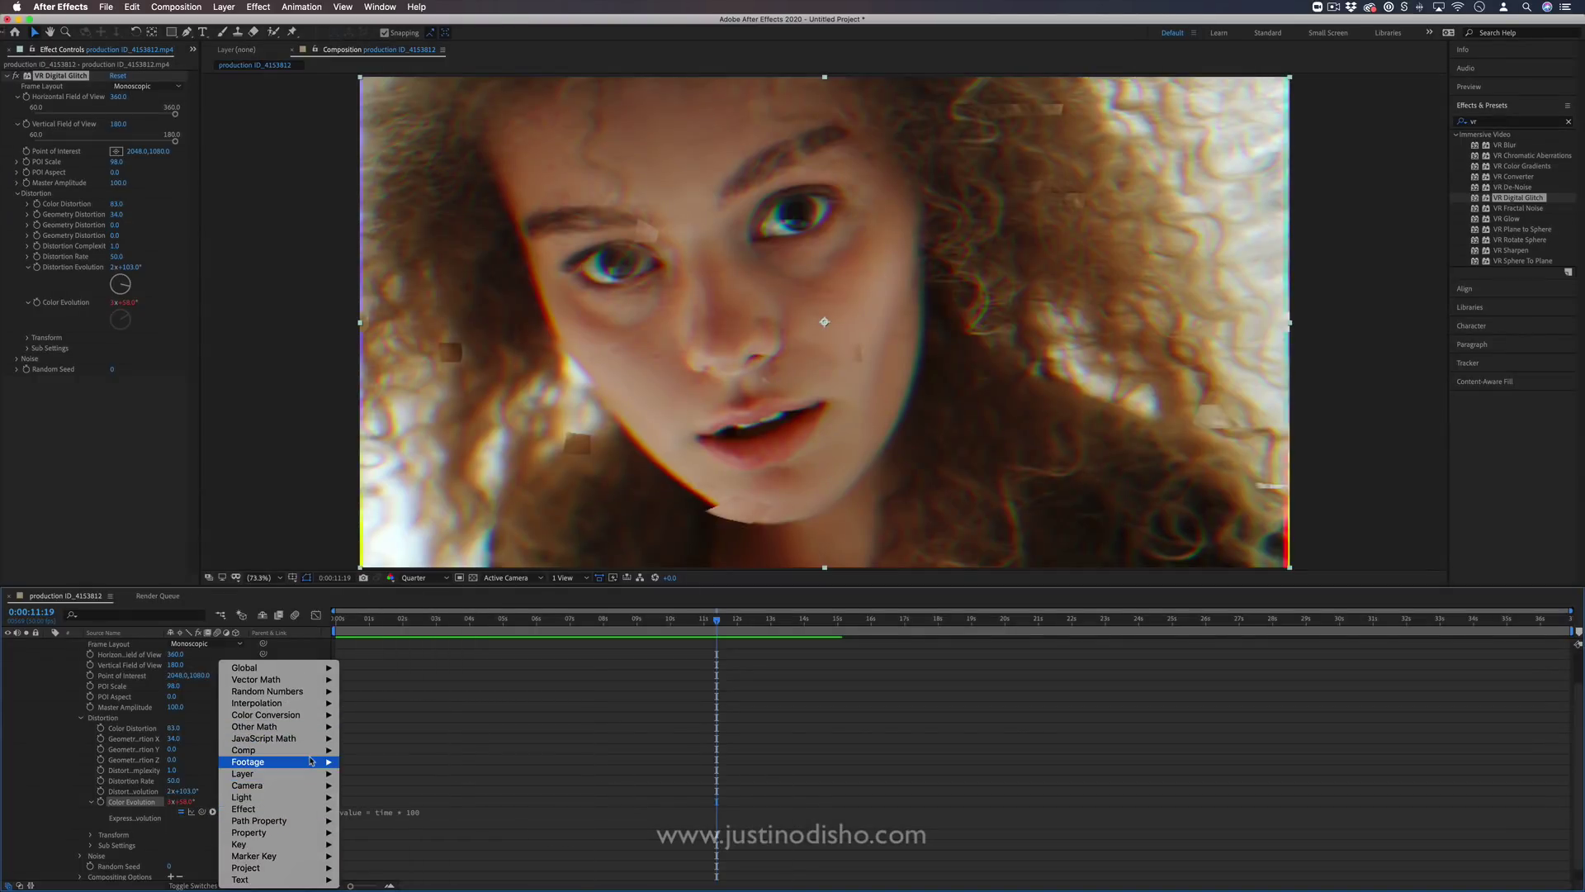
Apply Mesh Warp to the portrait layer and bend mesh points near the eye and lower face
mouse_move(309, 791)
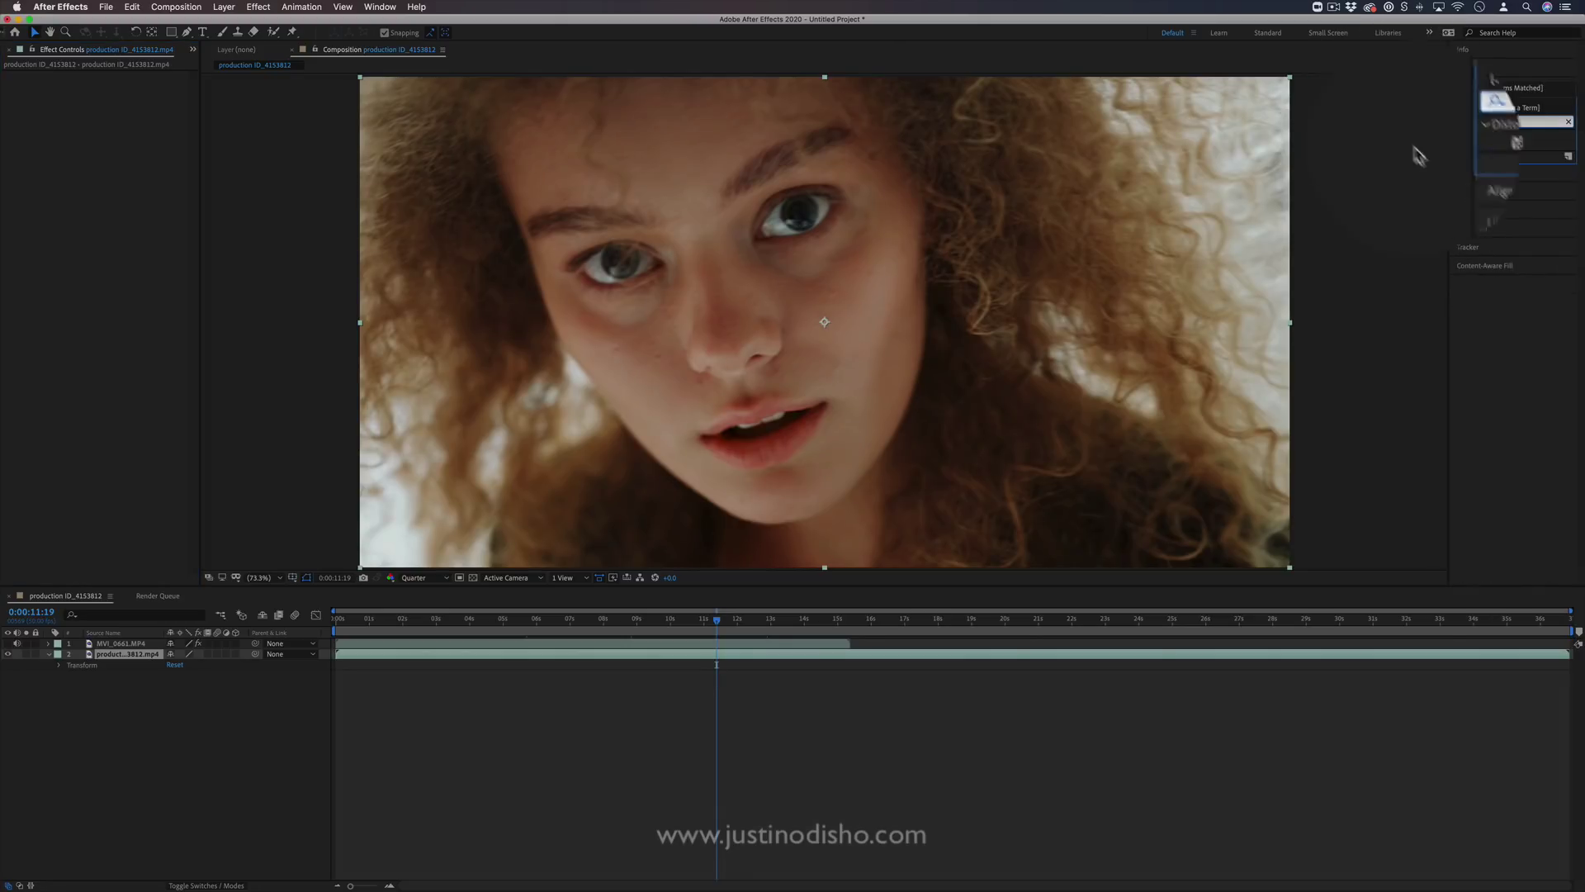
left_click_drag(1498, 144, 795, 279)
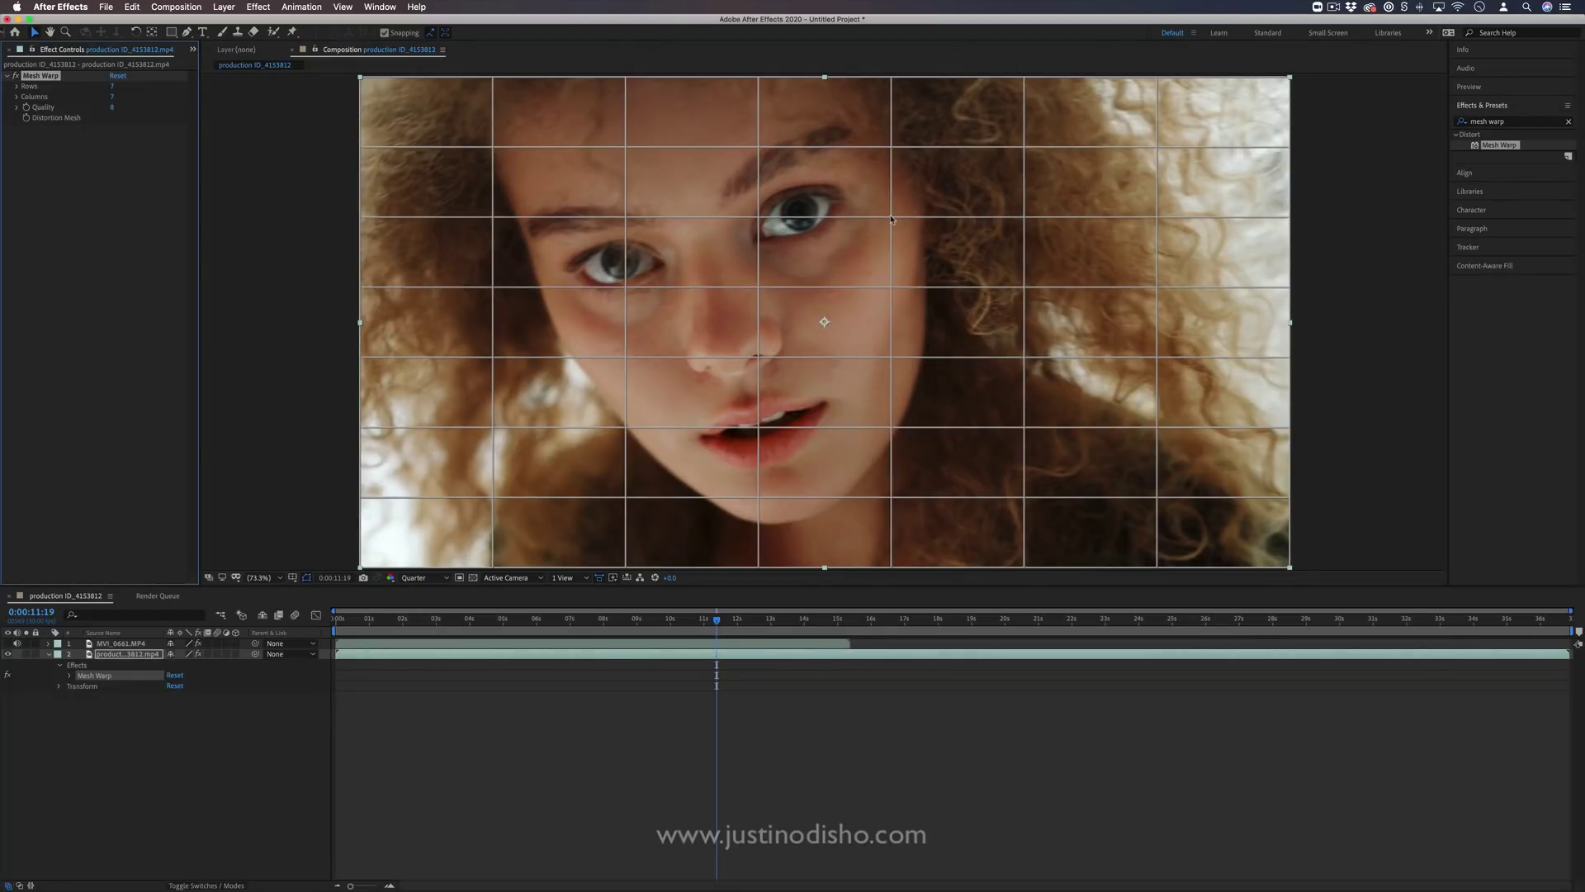
mouse_move(891, 219)
left_mouse_down()
mouse_move(949, 248)
mouse_move(820, 159)
mouse_move(906, 212)
left_mouse_up()
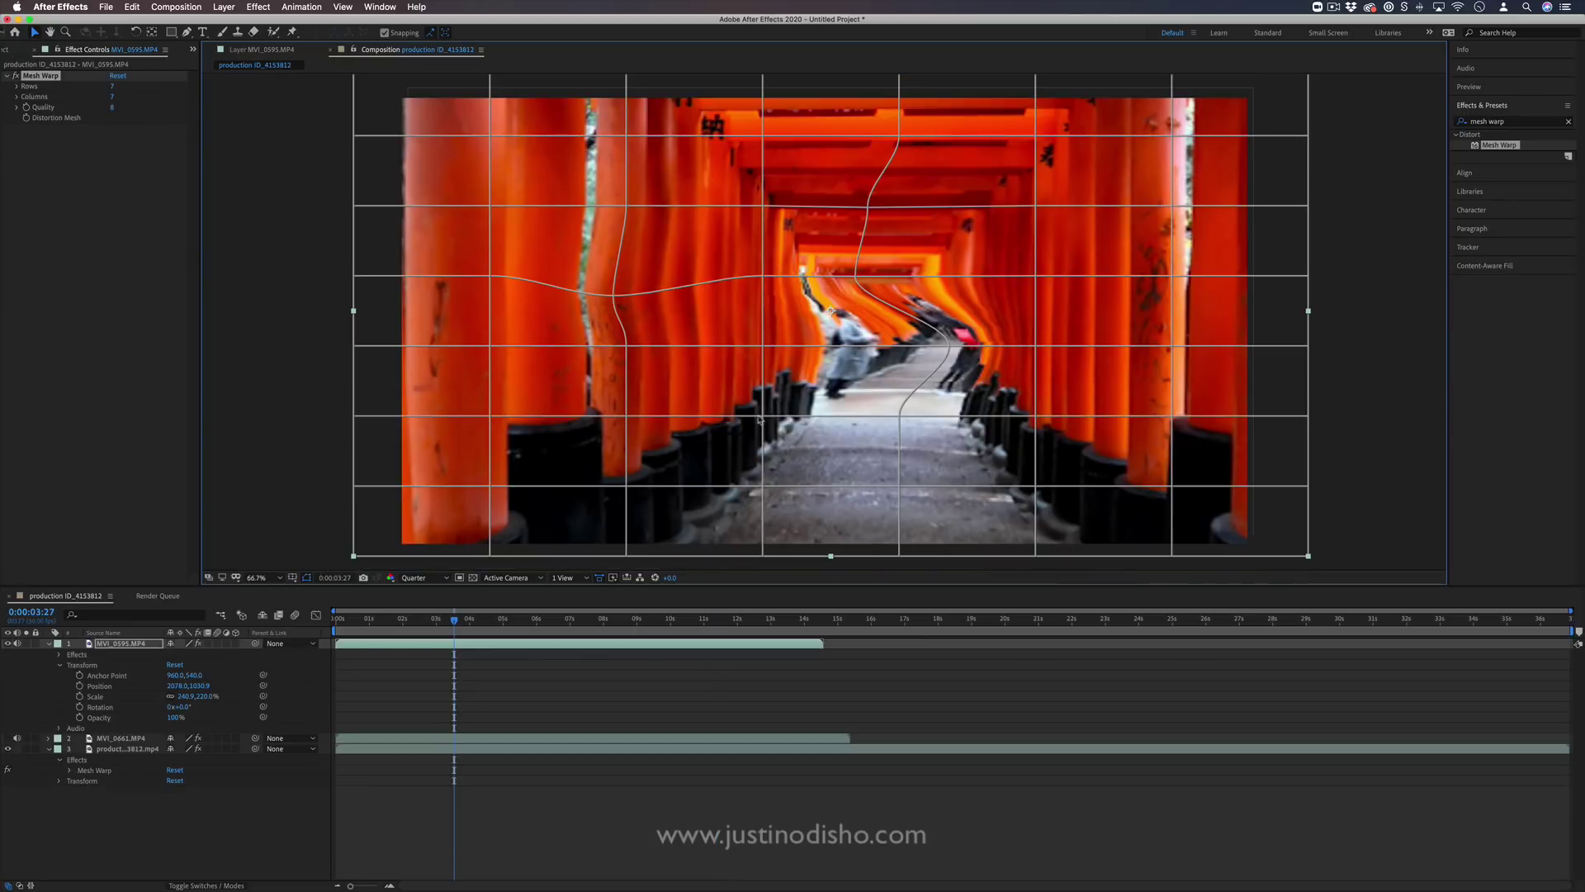
mouse_move(759, 417)
left_mouse_down()
mouse_move(701, 433)
mouse_move(731, 430)
left_mouse_up()
Reduce the mesh to 3 columns, drag vertices to bend the torii pillars, and play it
left_click_drag(112, 97, 95, 97)
left_click_drag(661, 289, 660, 248)
left_click_drag(673, 349, 611, 314)
left_click_drag(1004, 348, 918, 317)
left_click_drag(990, 205, 977, 164)
left_click(129, 98)
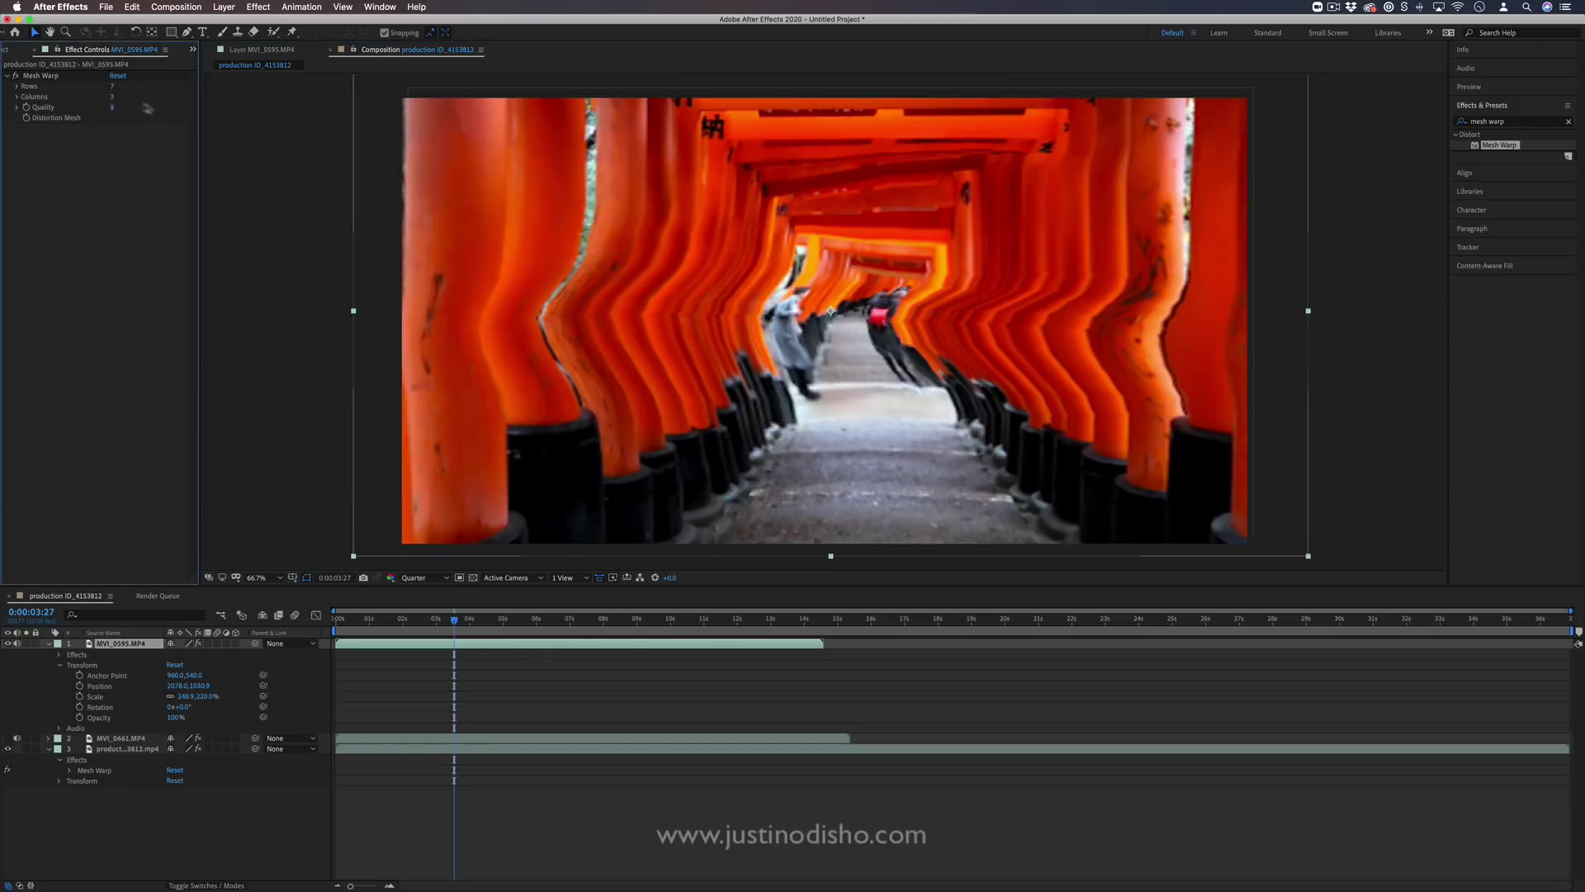
key("space")
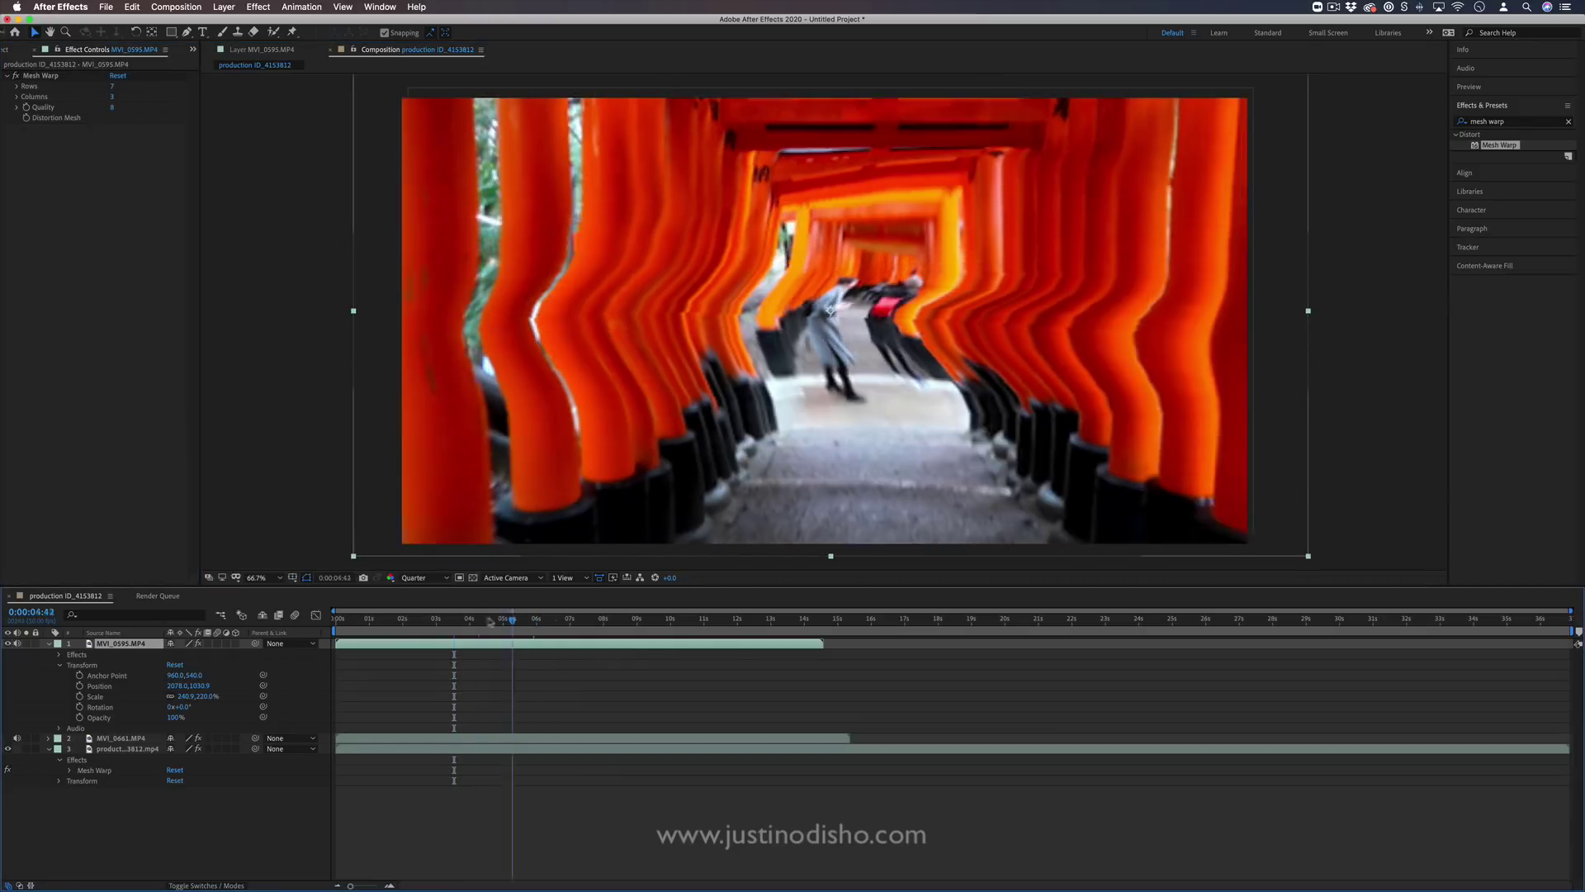
Apply CC Kaleida to the torii gate layer and shrink its Size to 21.5
left_click(1569, 123)
left_click(1517, 122)
type("cc kalei")
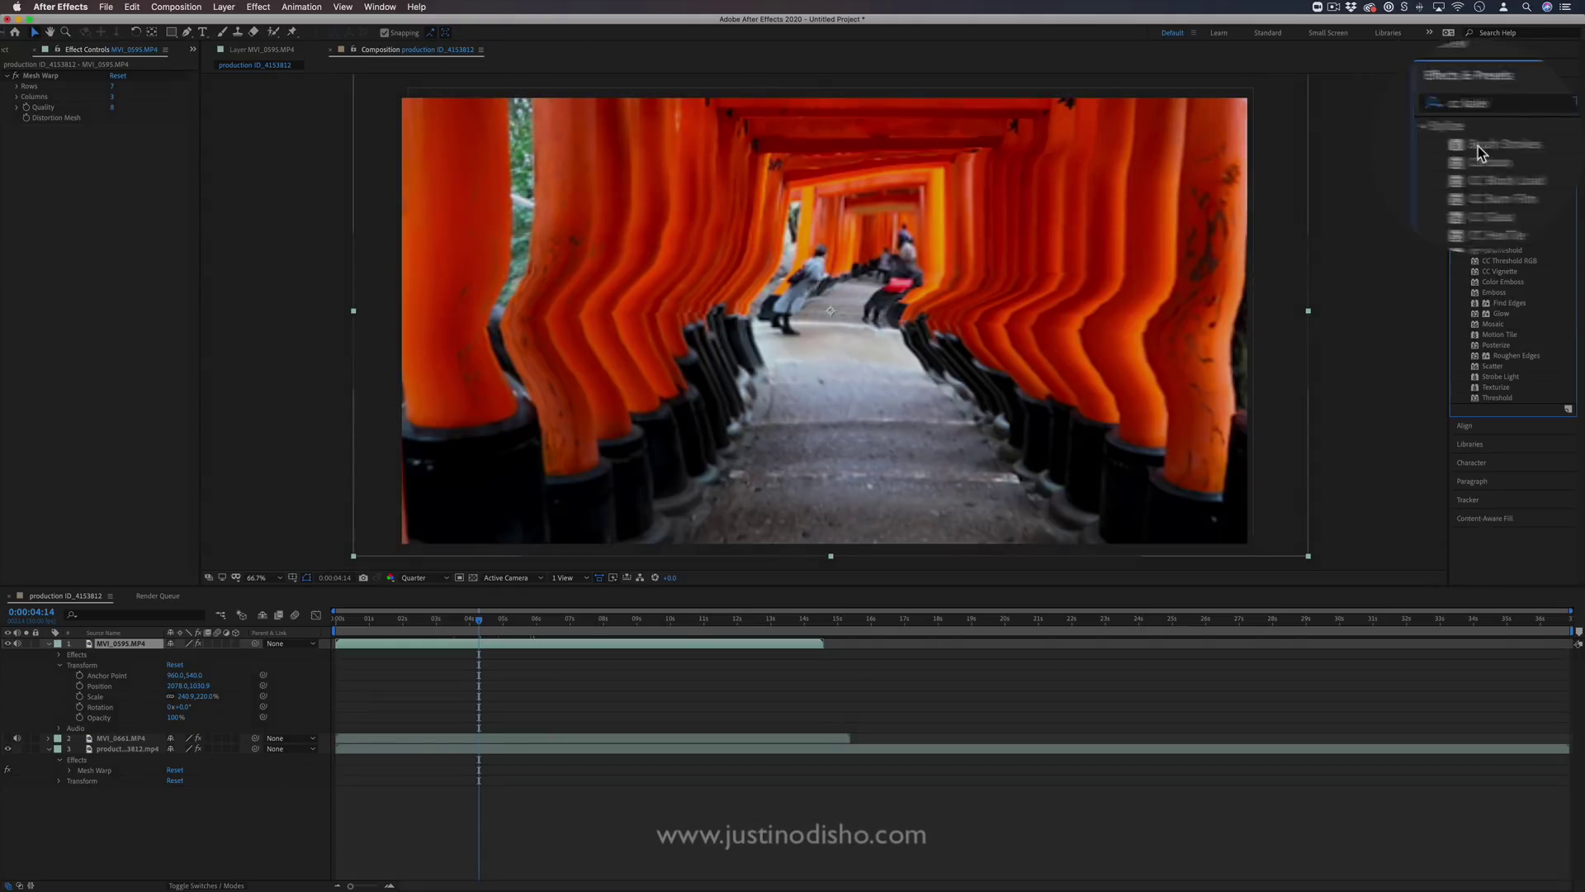
left_click(1477, 210)
left_click_drag(1477, 210, 124, 644)
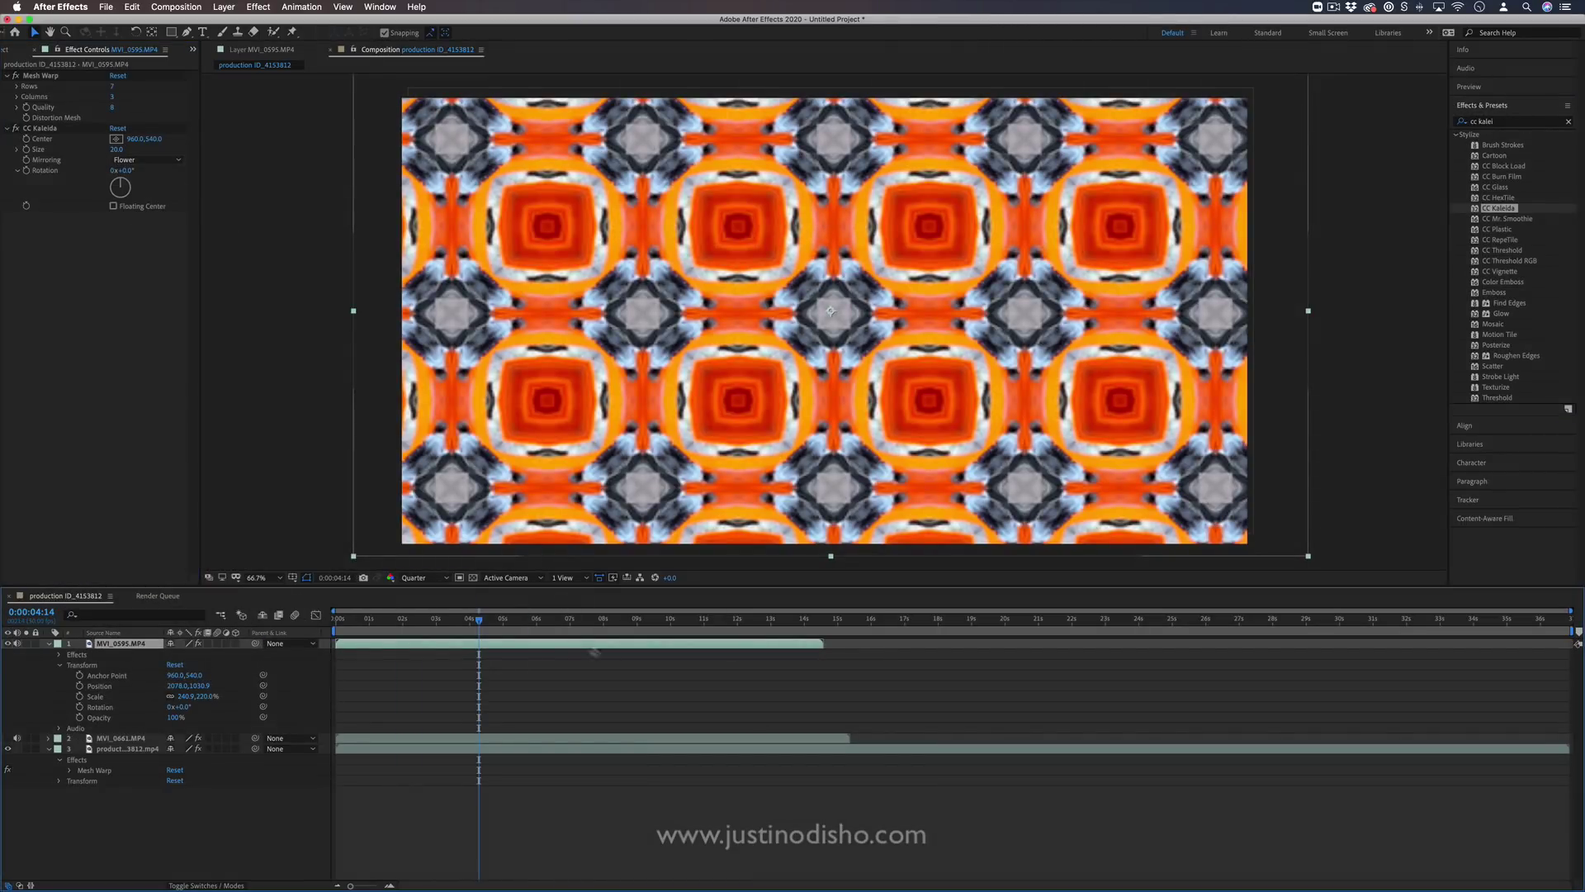
left_click_drag(483, 627, 445, 621)
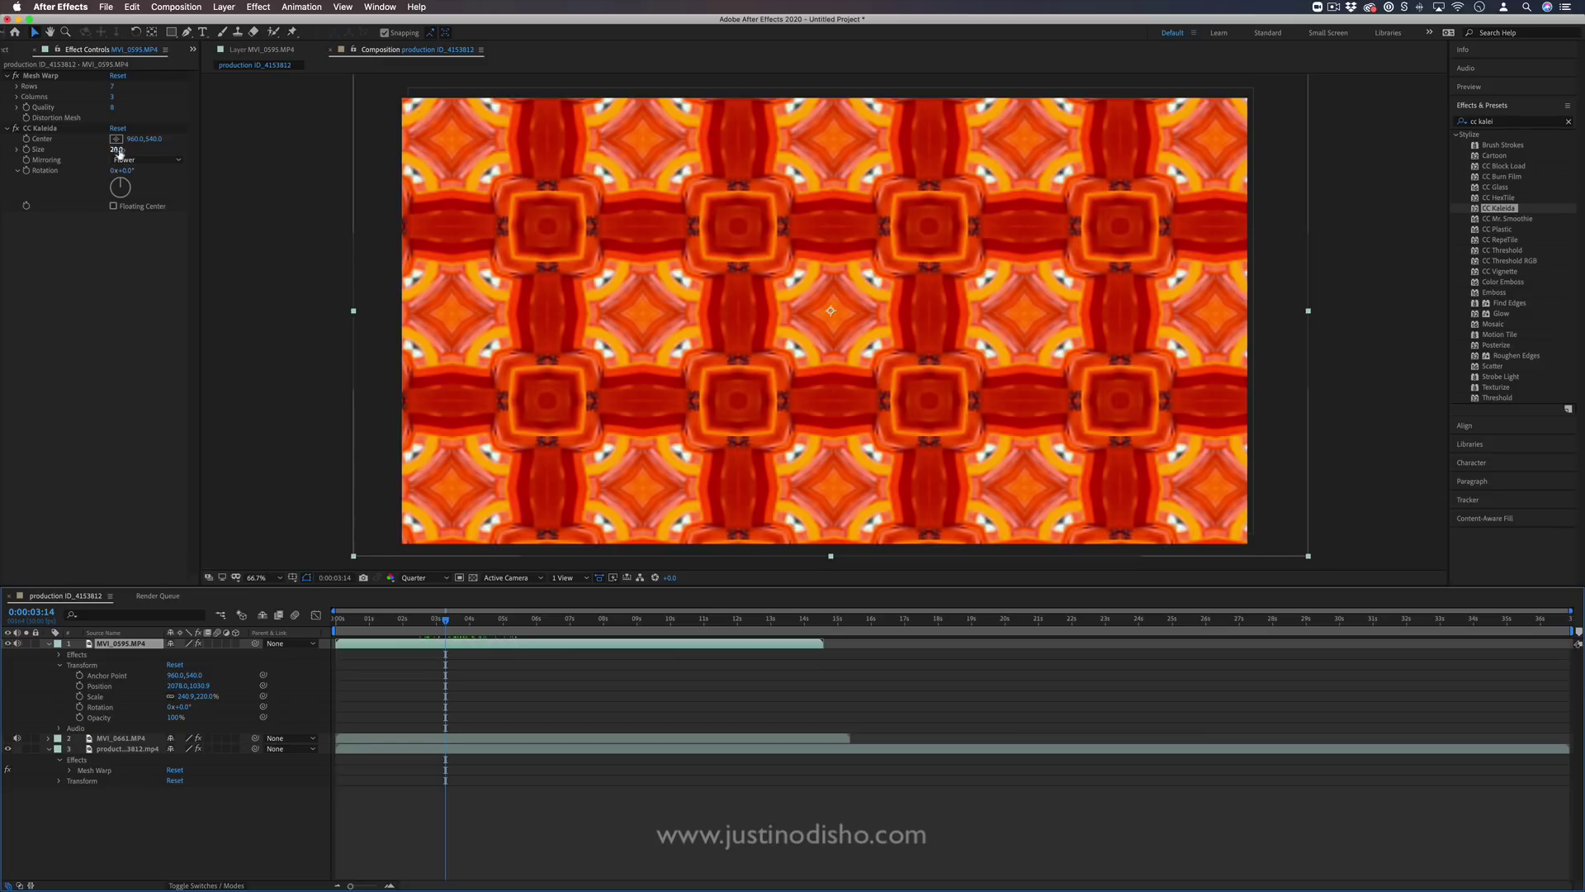
left_click_drag(116, 151, 246, 156)
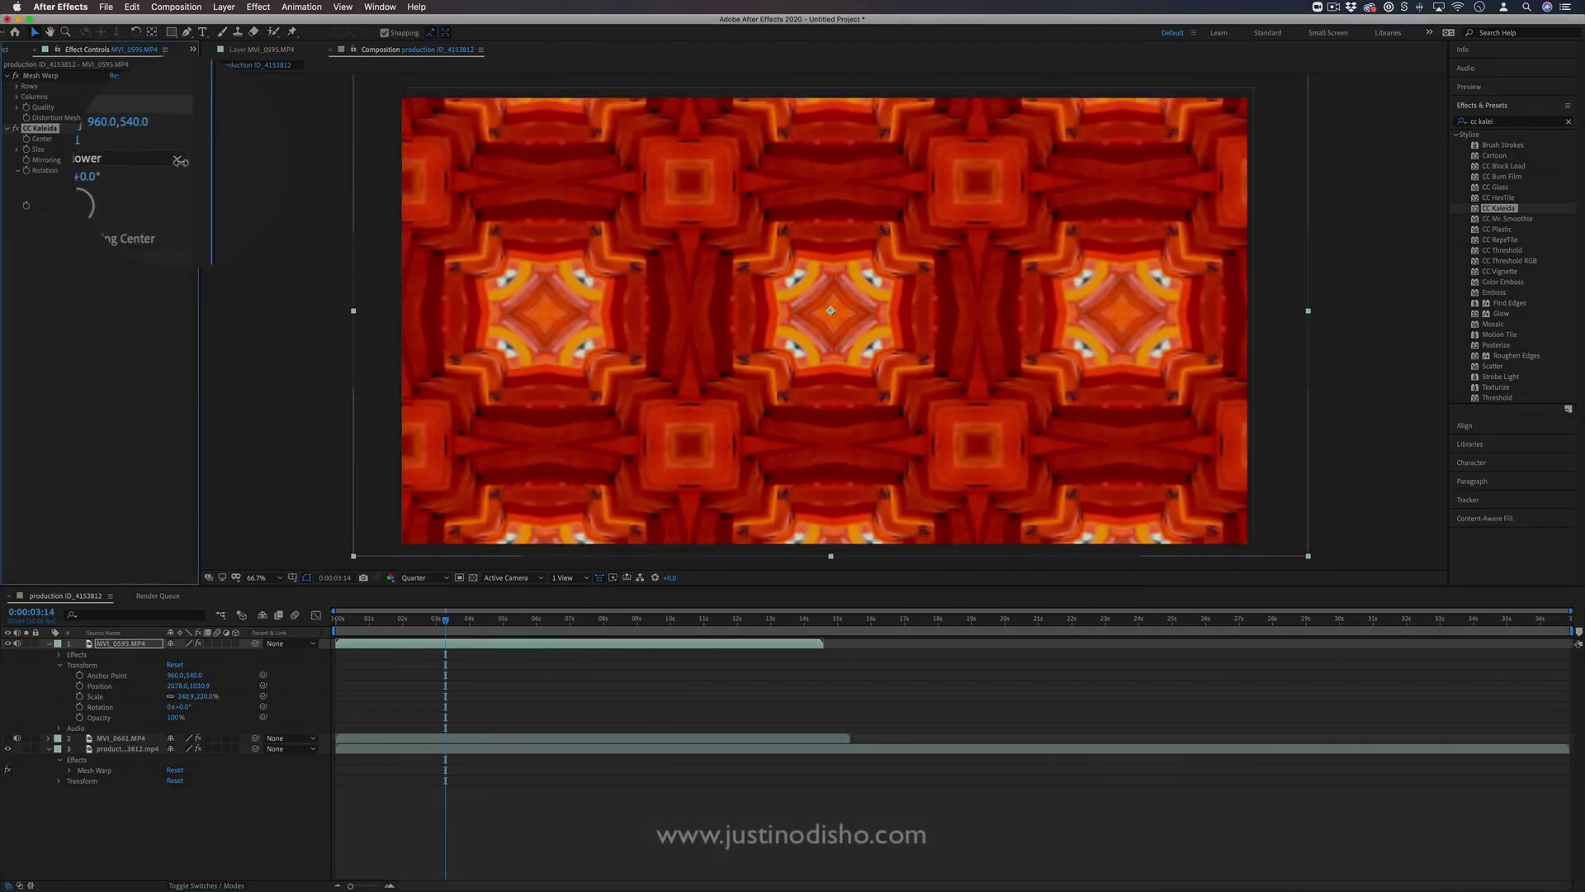
Try Unfold, Wheel, Fish Head and Flip Flop mirroring, with Size at 26.1 then 21.8
left_click(152, 161)
left_click(160, 165)
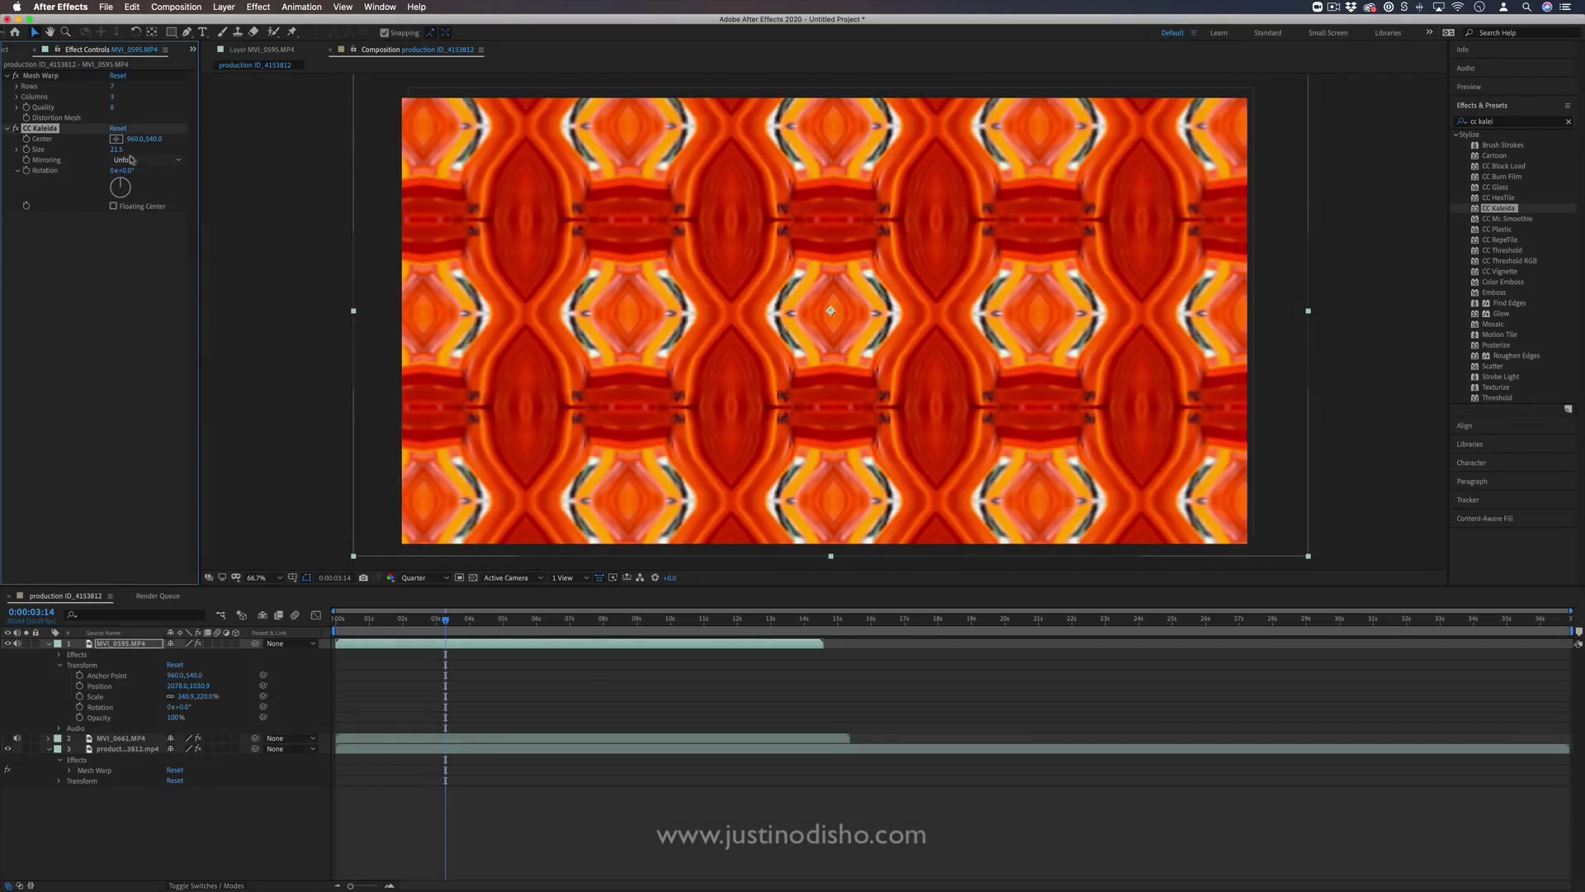
left_click(134, 159)
left_click(147, 184)
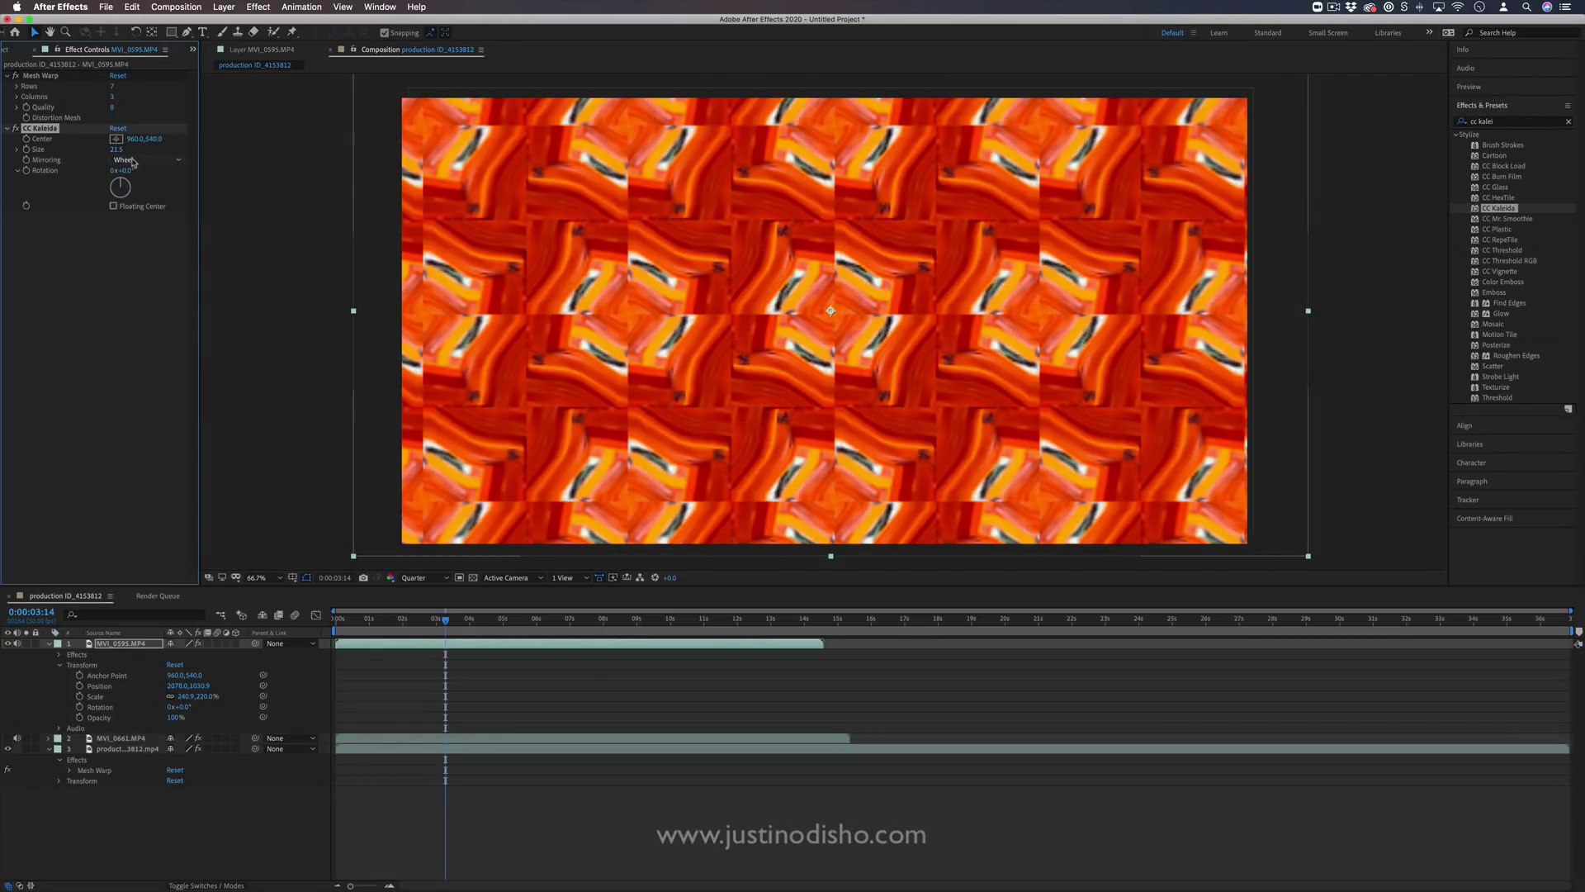
left_click_drag(116, 149, 128, 149)
left_click(145, 159)
left_click(151, 196)
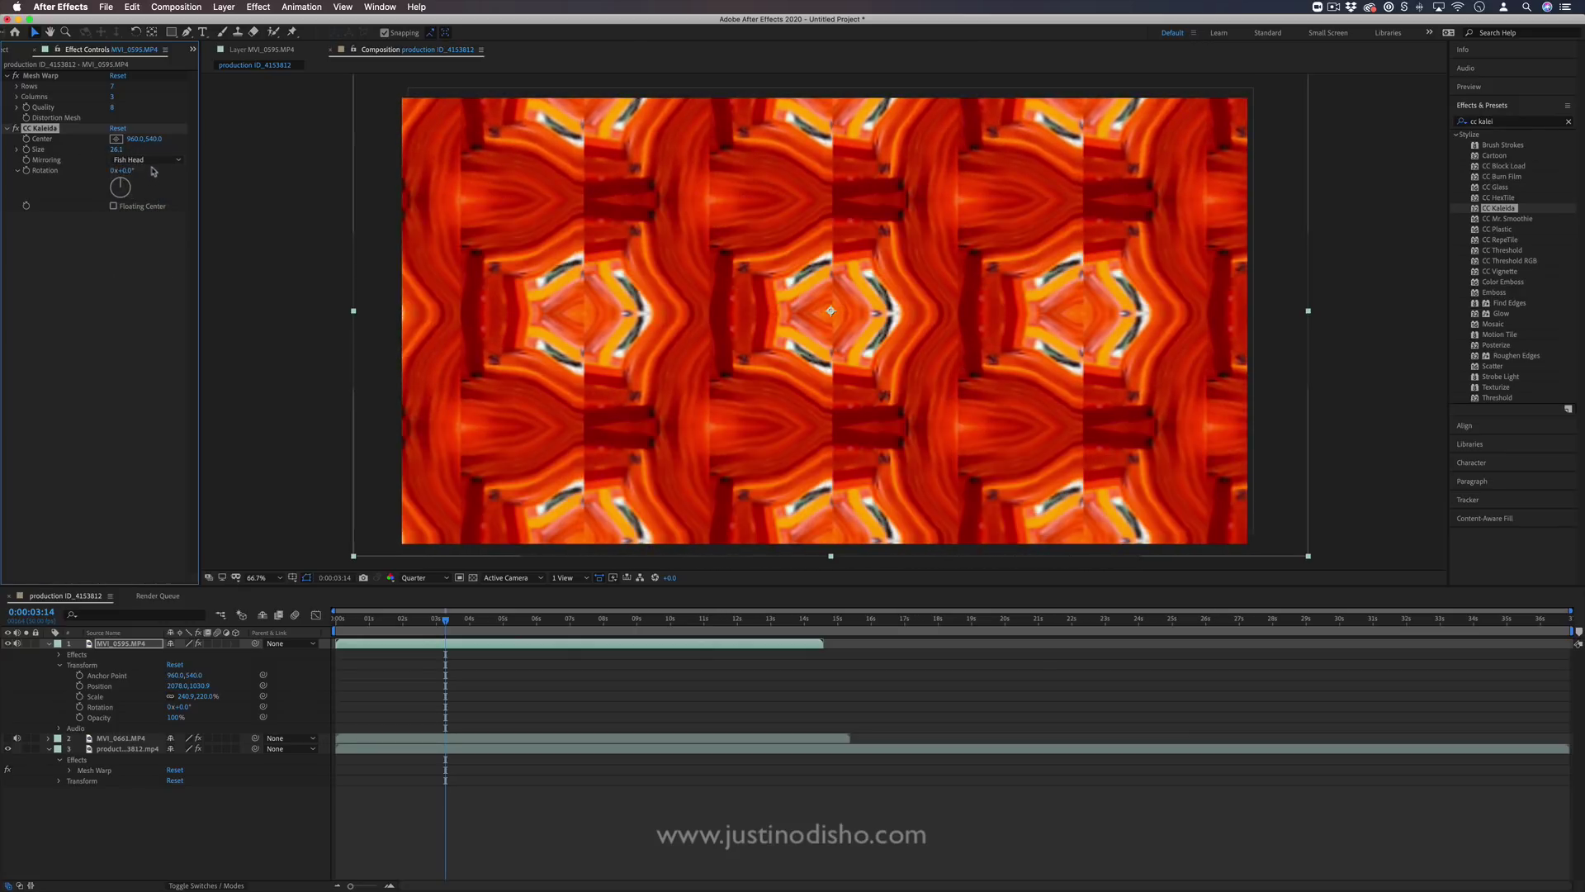
left_click(147, 160)
left_click(147, 207)
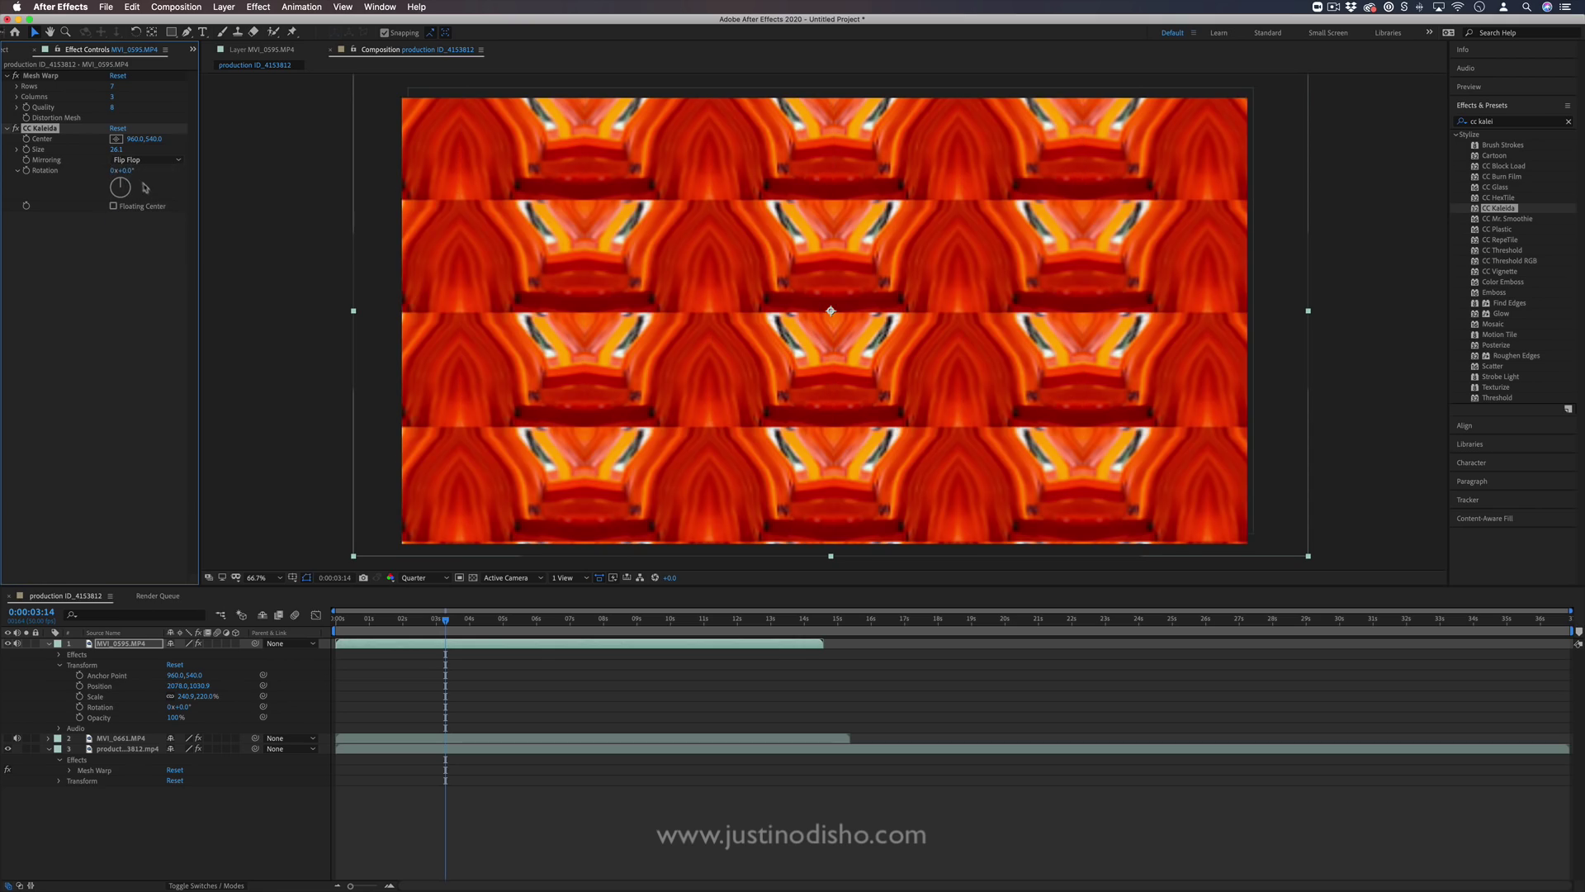
left_click_drag(116, 149, 157, 170)
Settle on Starlish mirroring after Flipper and view the frame at 0:00:02:45
left_click(145, 159)
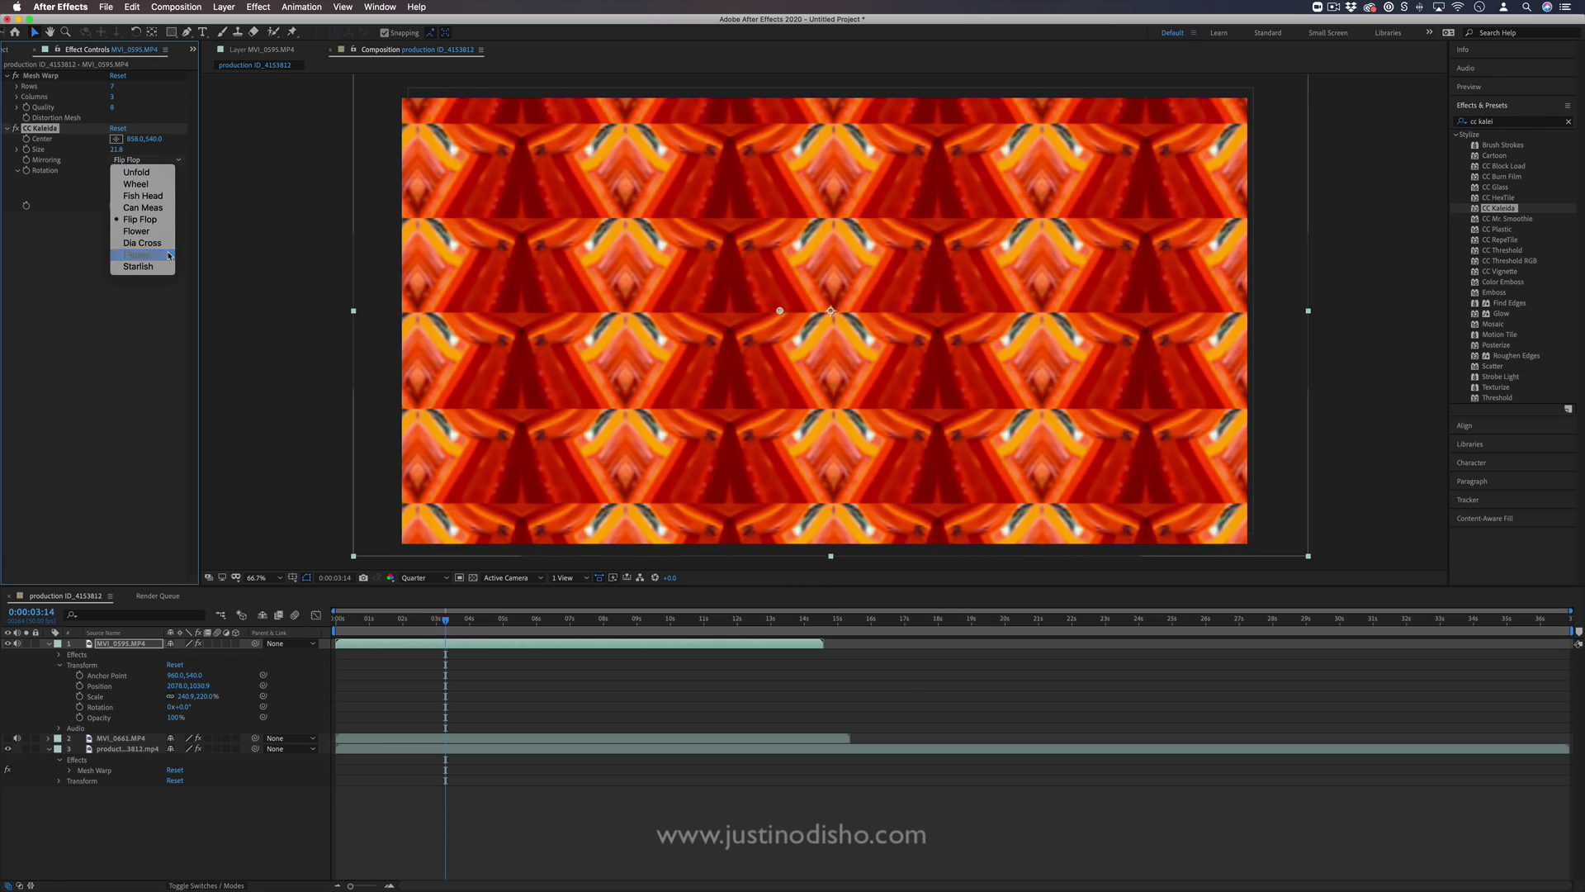
left_click(139, 254)
left_click(145, 159)
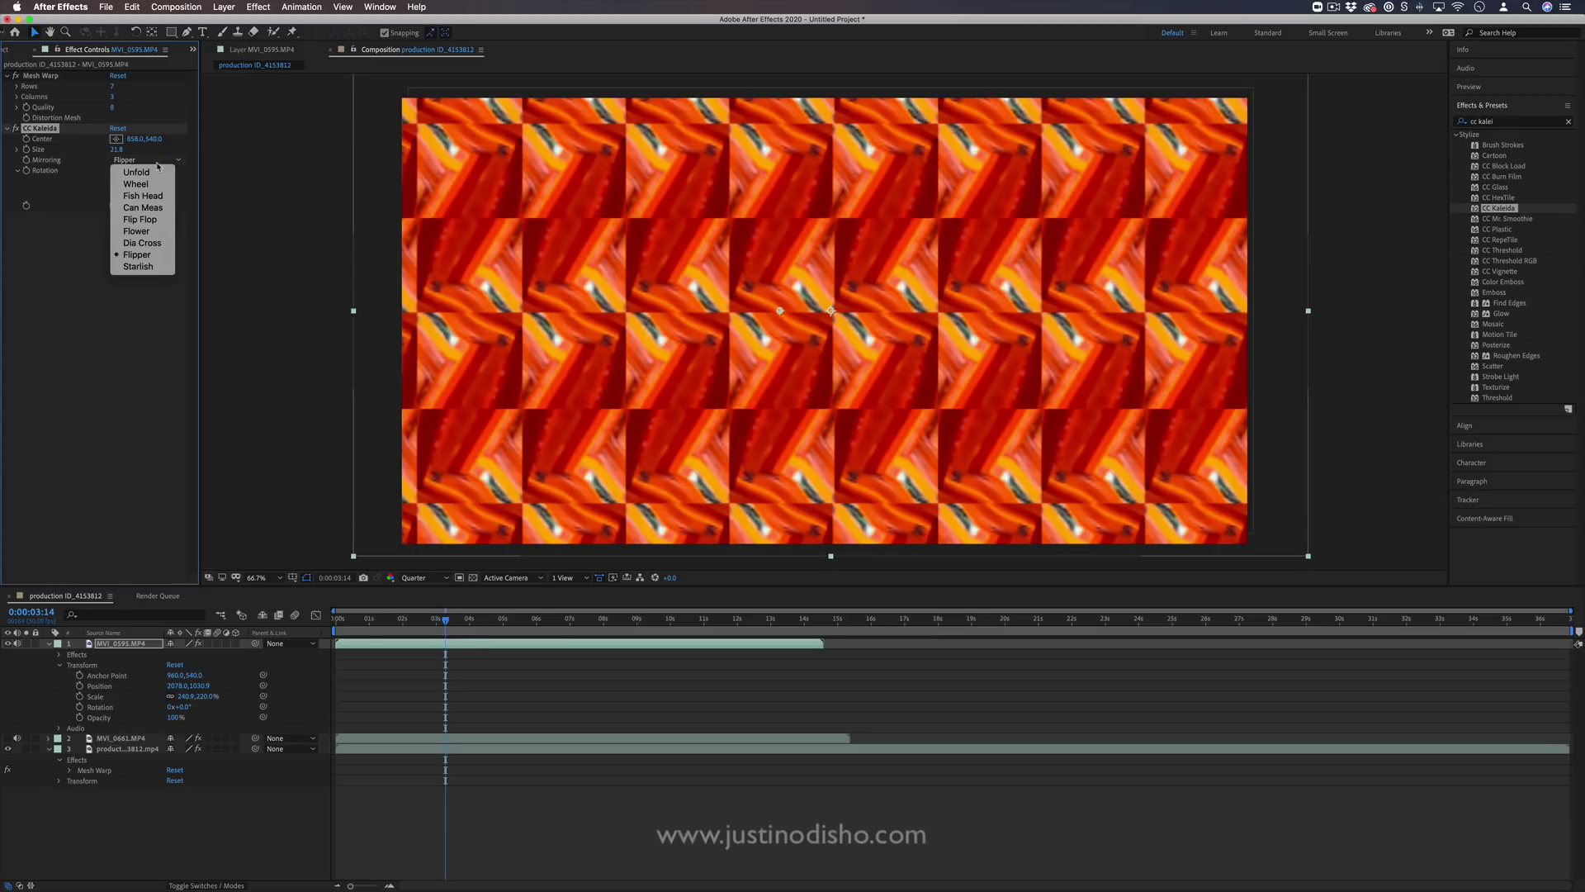
left_click(158, 272)
left_click(431, 619)
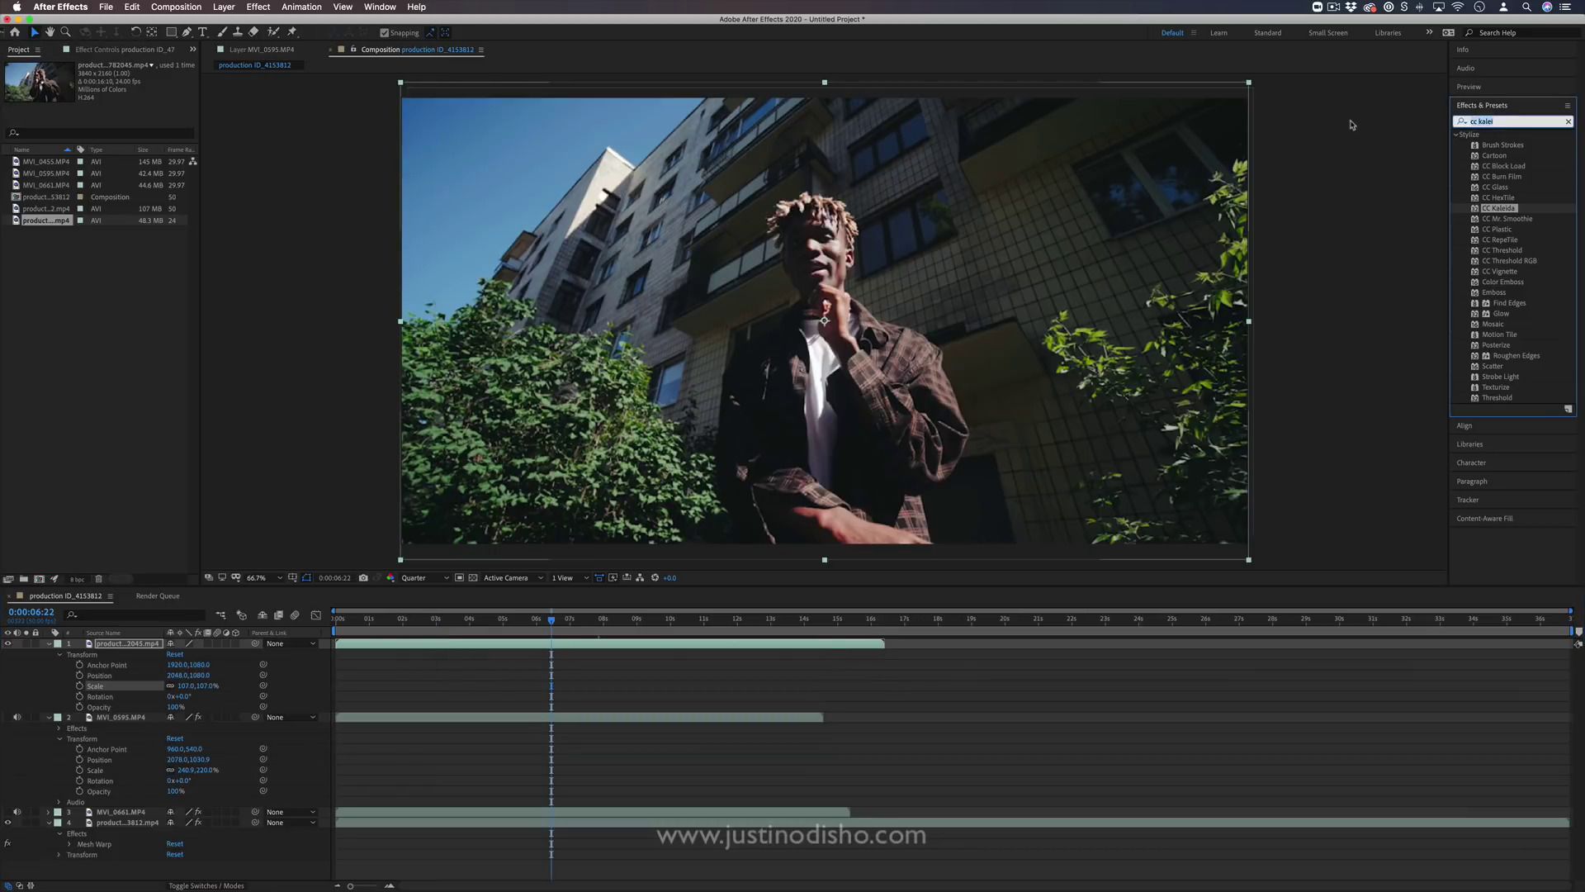
Search 'wide' in Effects & Presets and apply CC Wide Time to the man's clip on layer 1
key("BackSpace")
key("BackSpace")
key("BackSpace")
key("BackSpace")
key("BackSpace")
type("wide")
left_click(1490, 145)
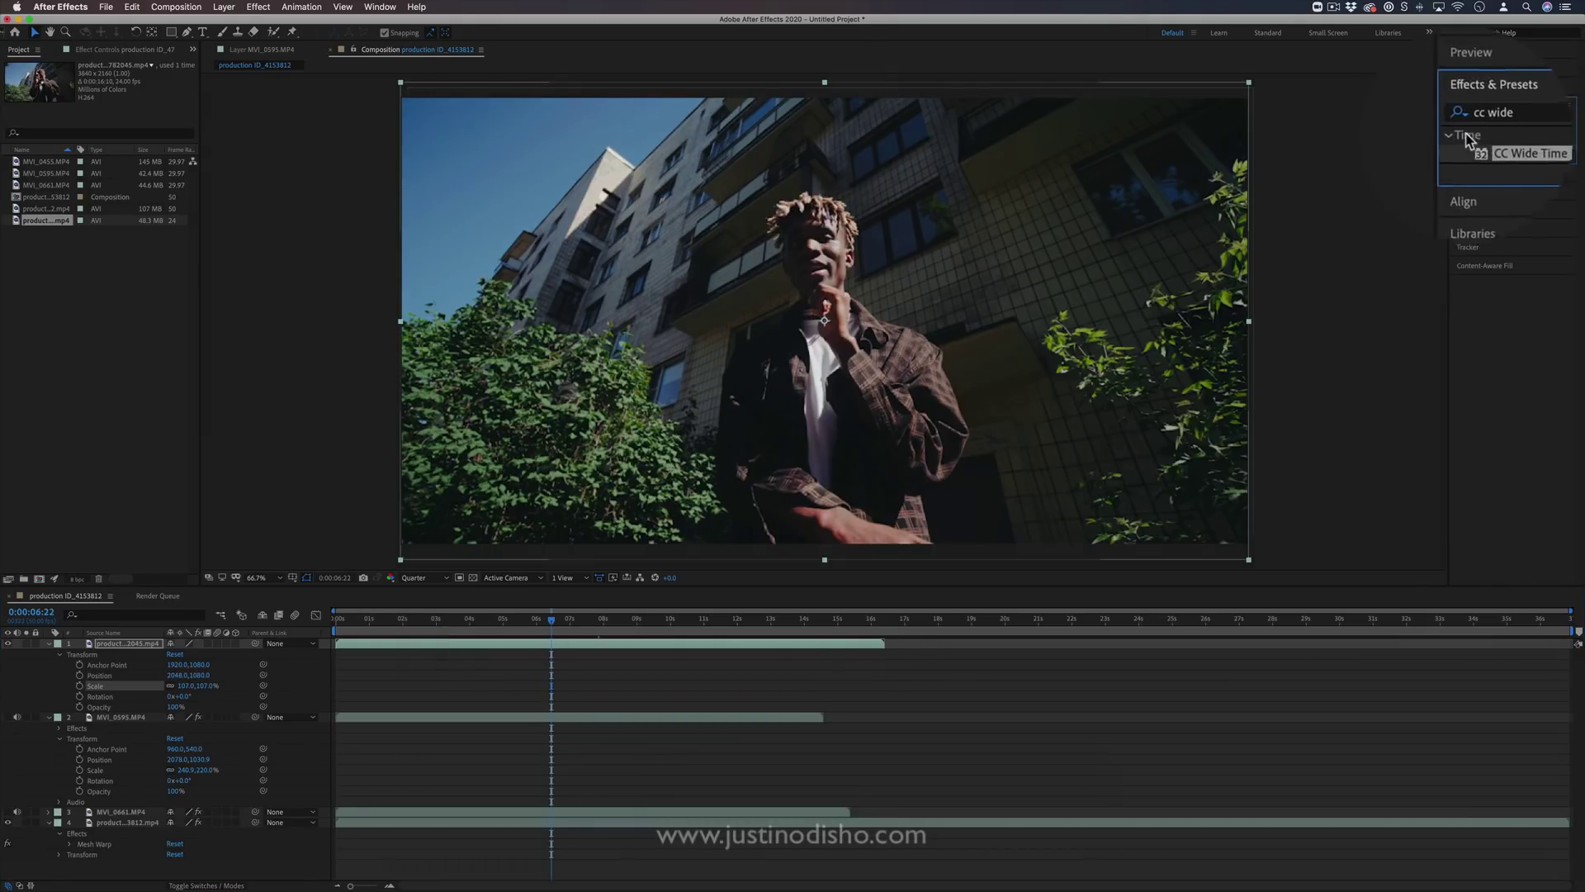
left_click_drag(1480, 153, 136, 648)
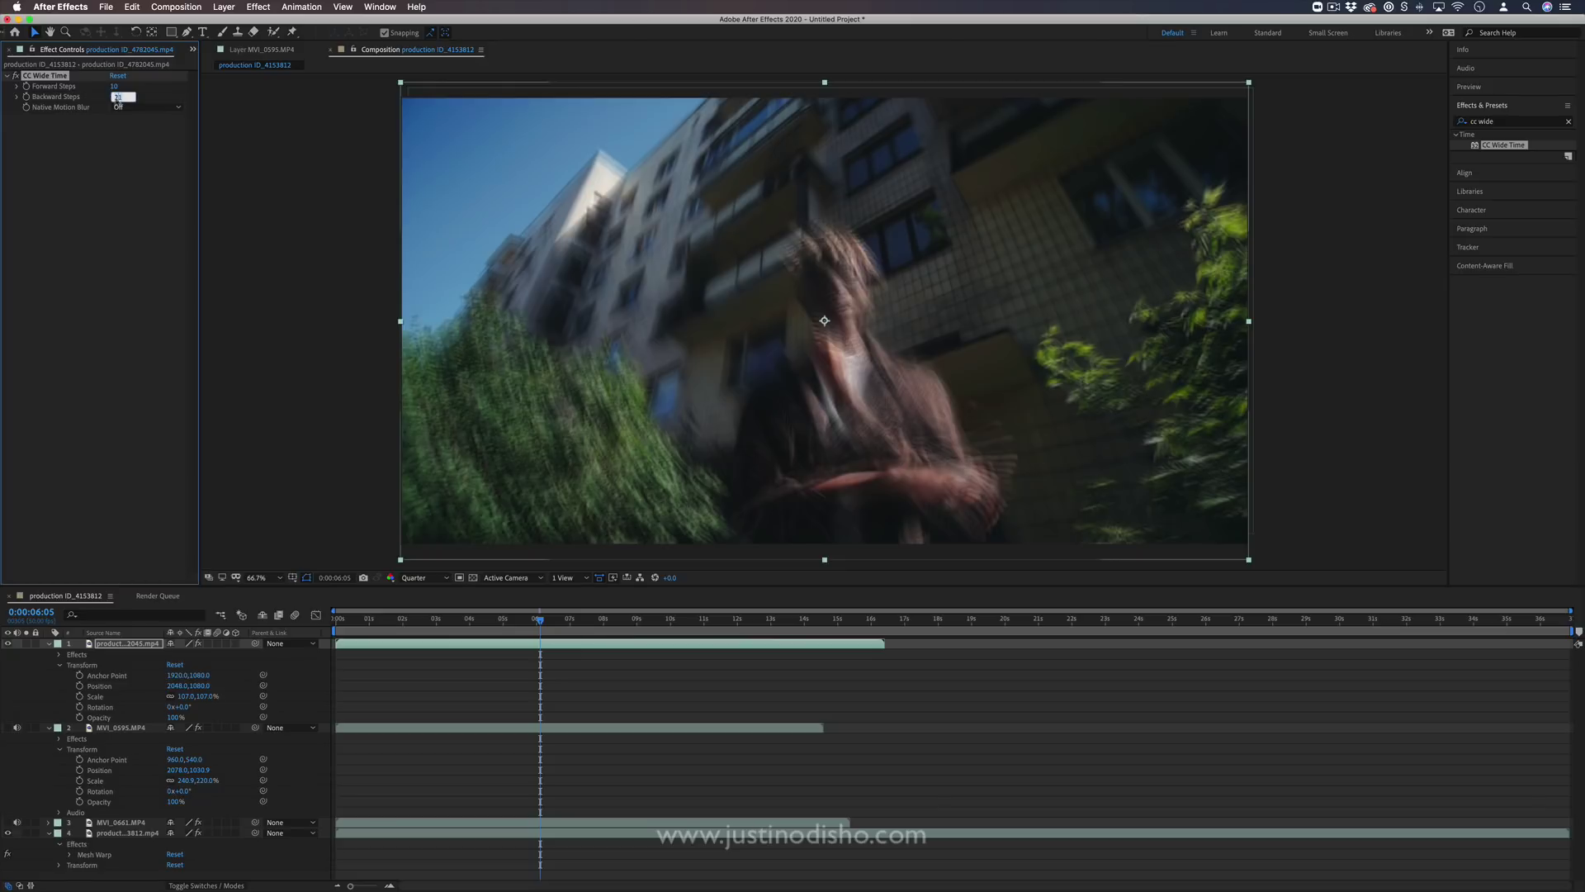
type("0")
key("Return")
left_click_drag(473, 619, 440, 620)
key("space")
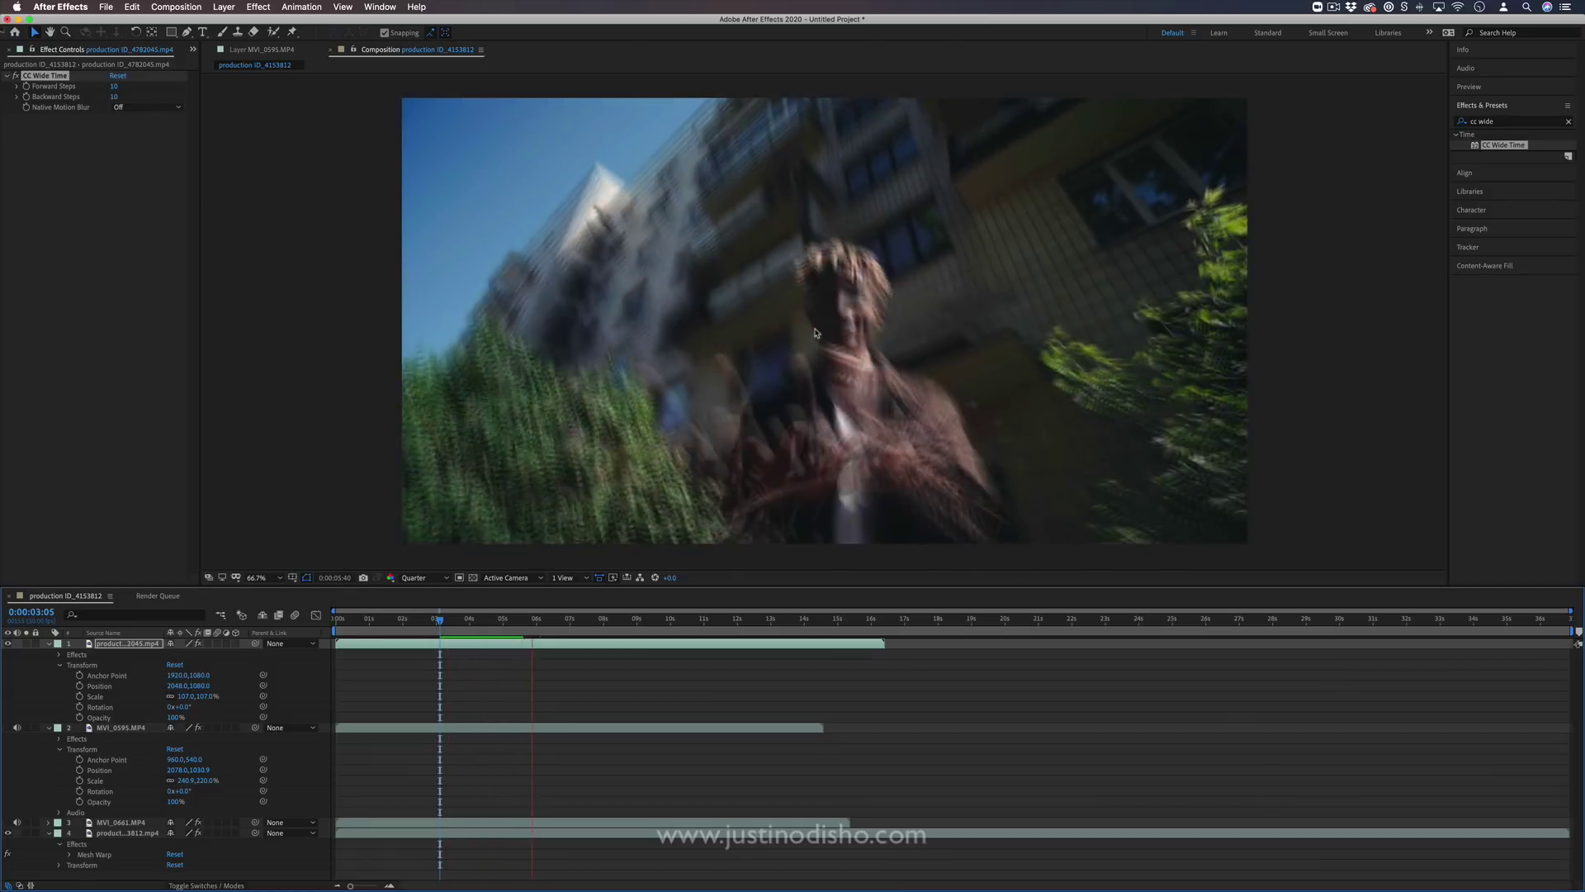
key("space")
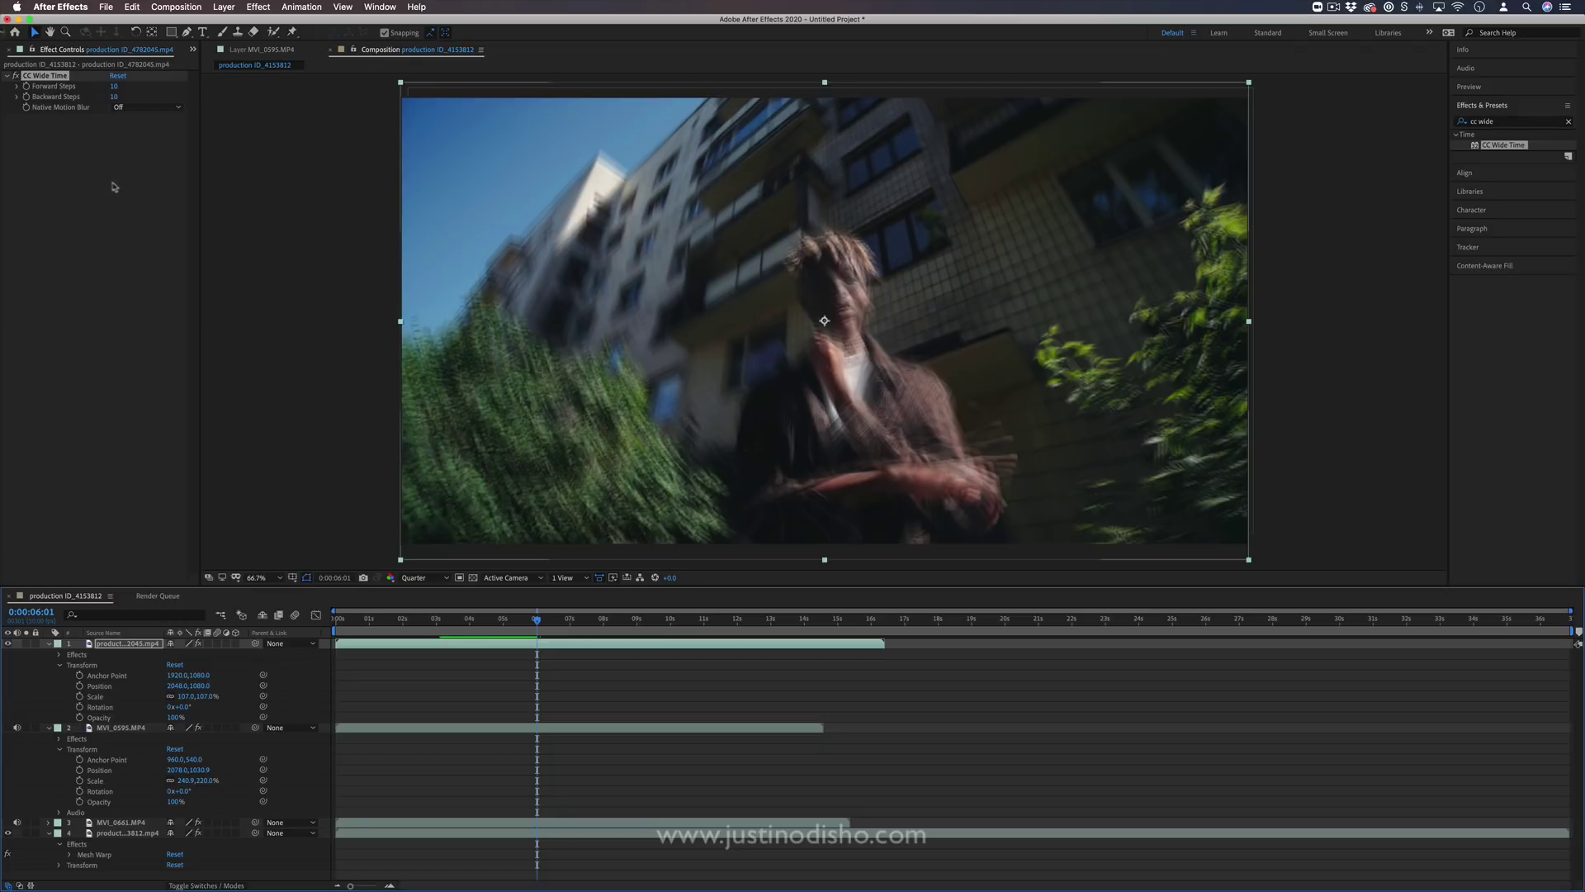
left_click_drag(535, 620, 473, 619)
key("space")
key("space")
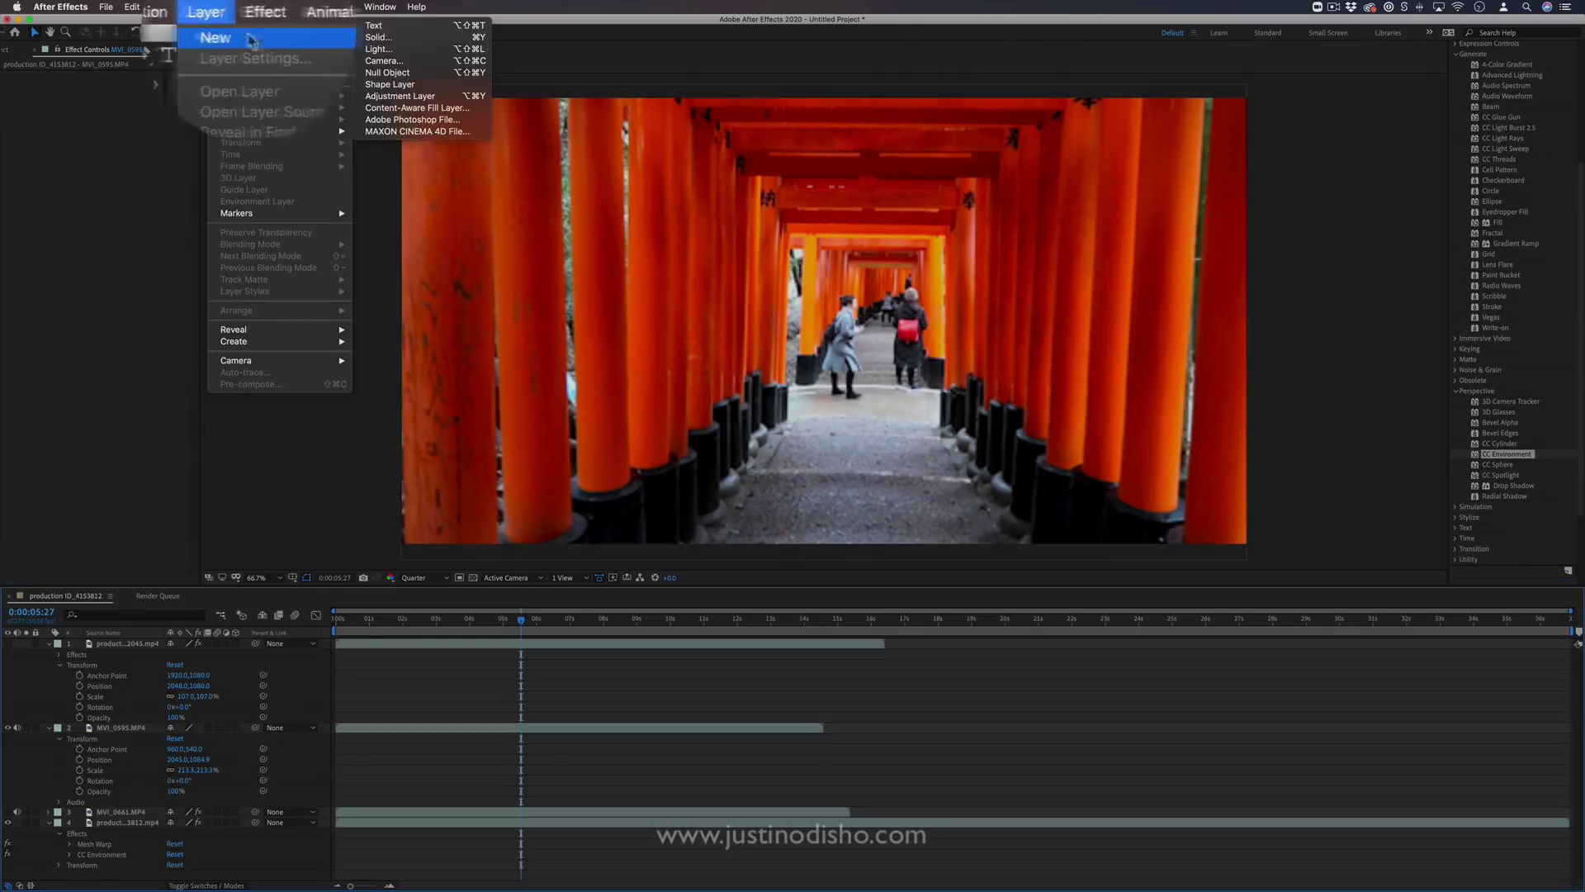
Add a default Camera 1 layer, then scrub CC Environment's Horizontal Pan to 99.0 and preview
left_click(413, 60)
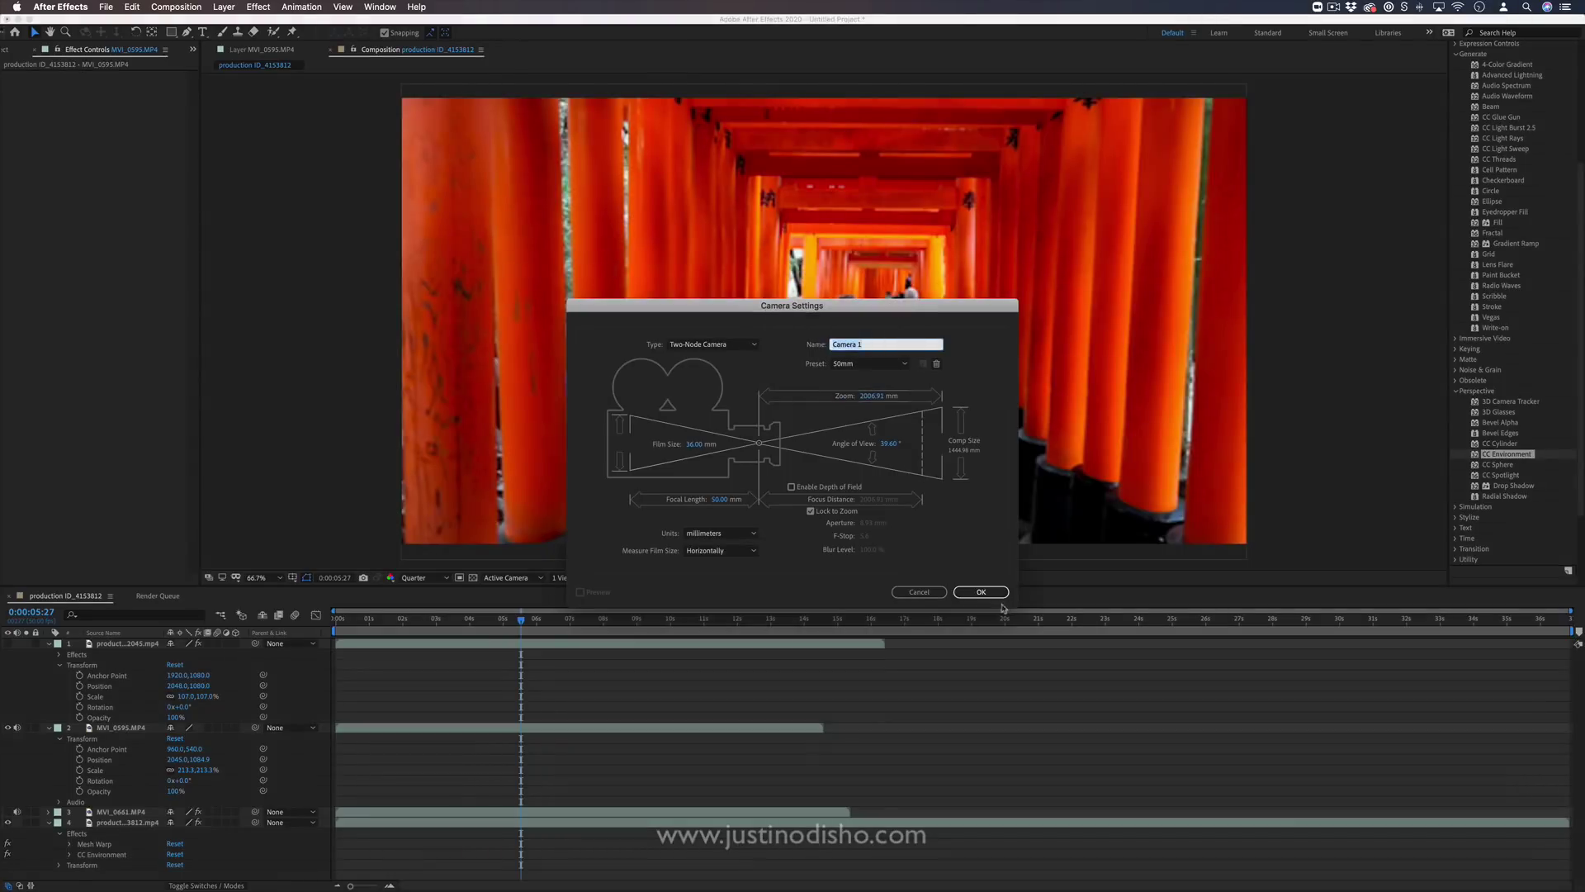
left_click(980, 592)
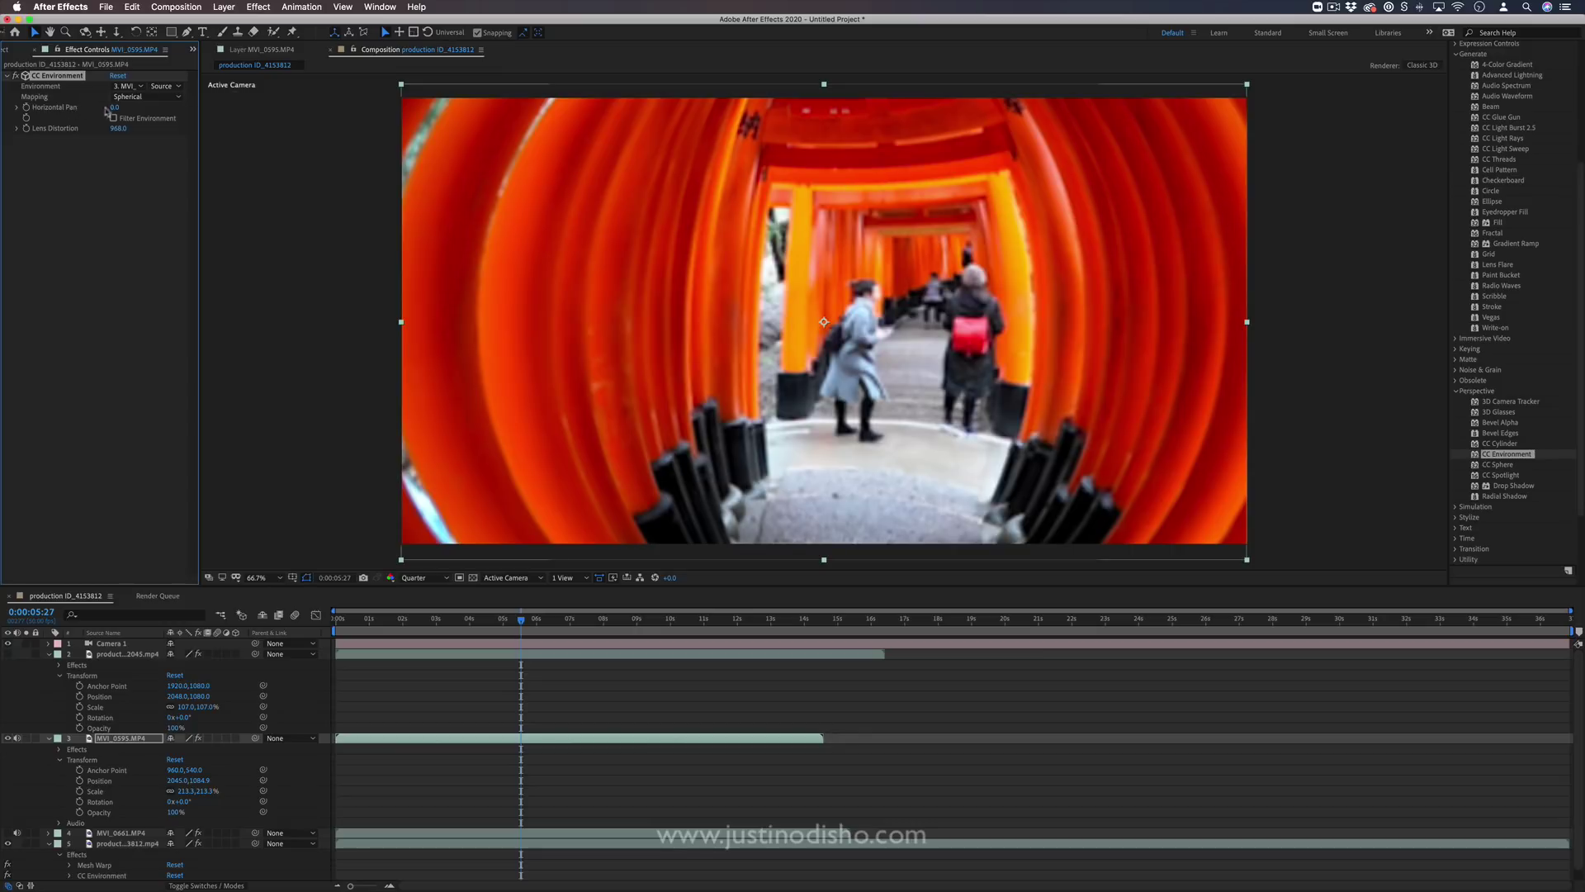
left_click_drag(115, 107, 203, 113)
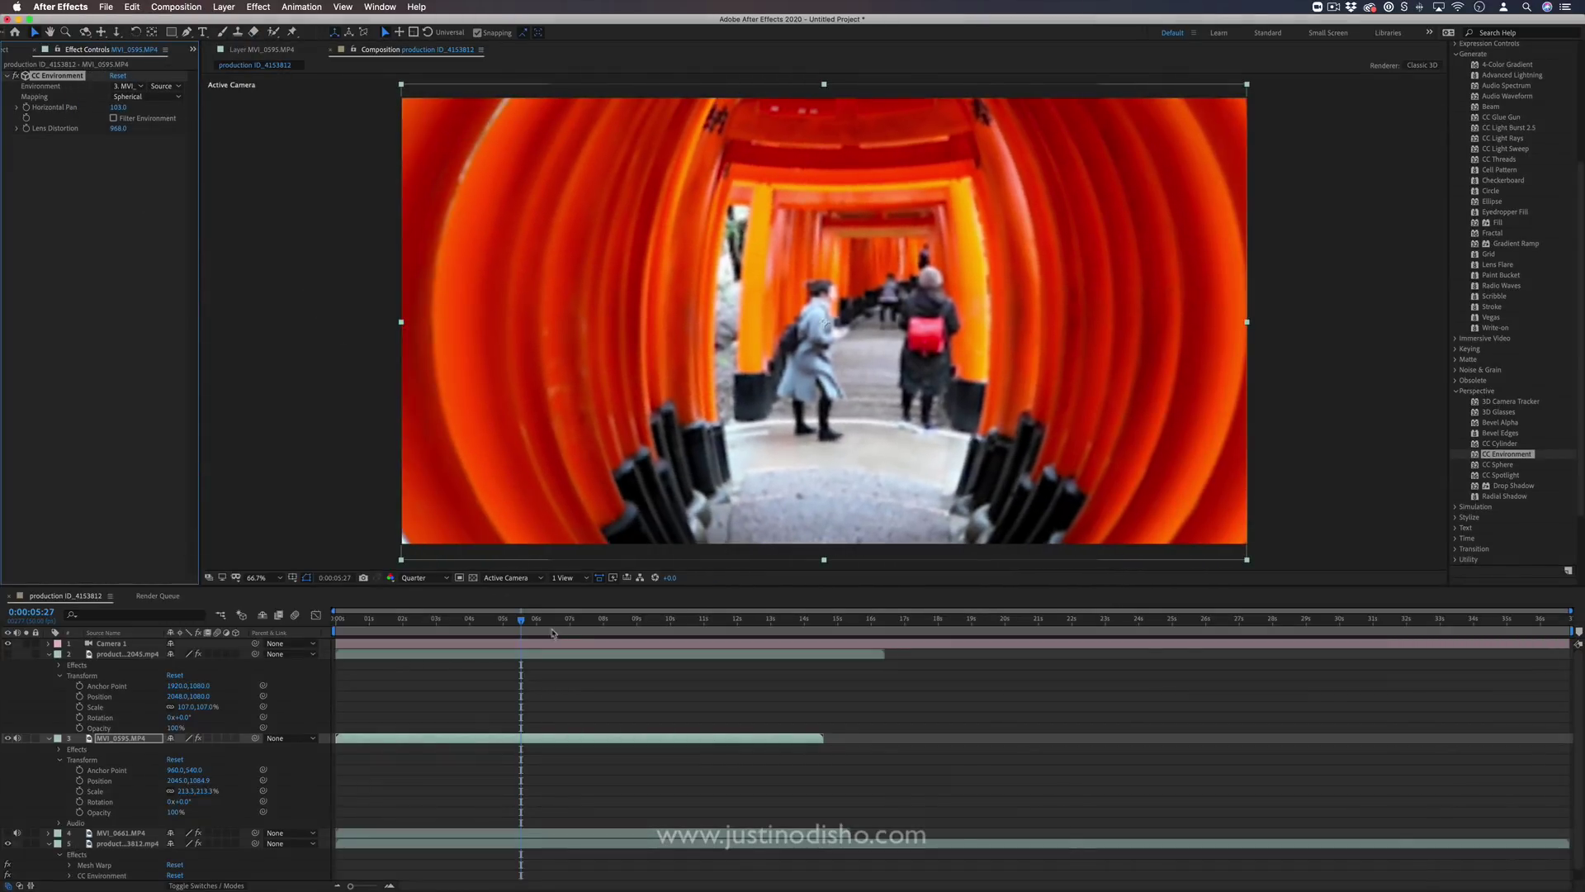
key("space")
key("space")
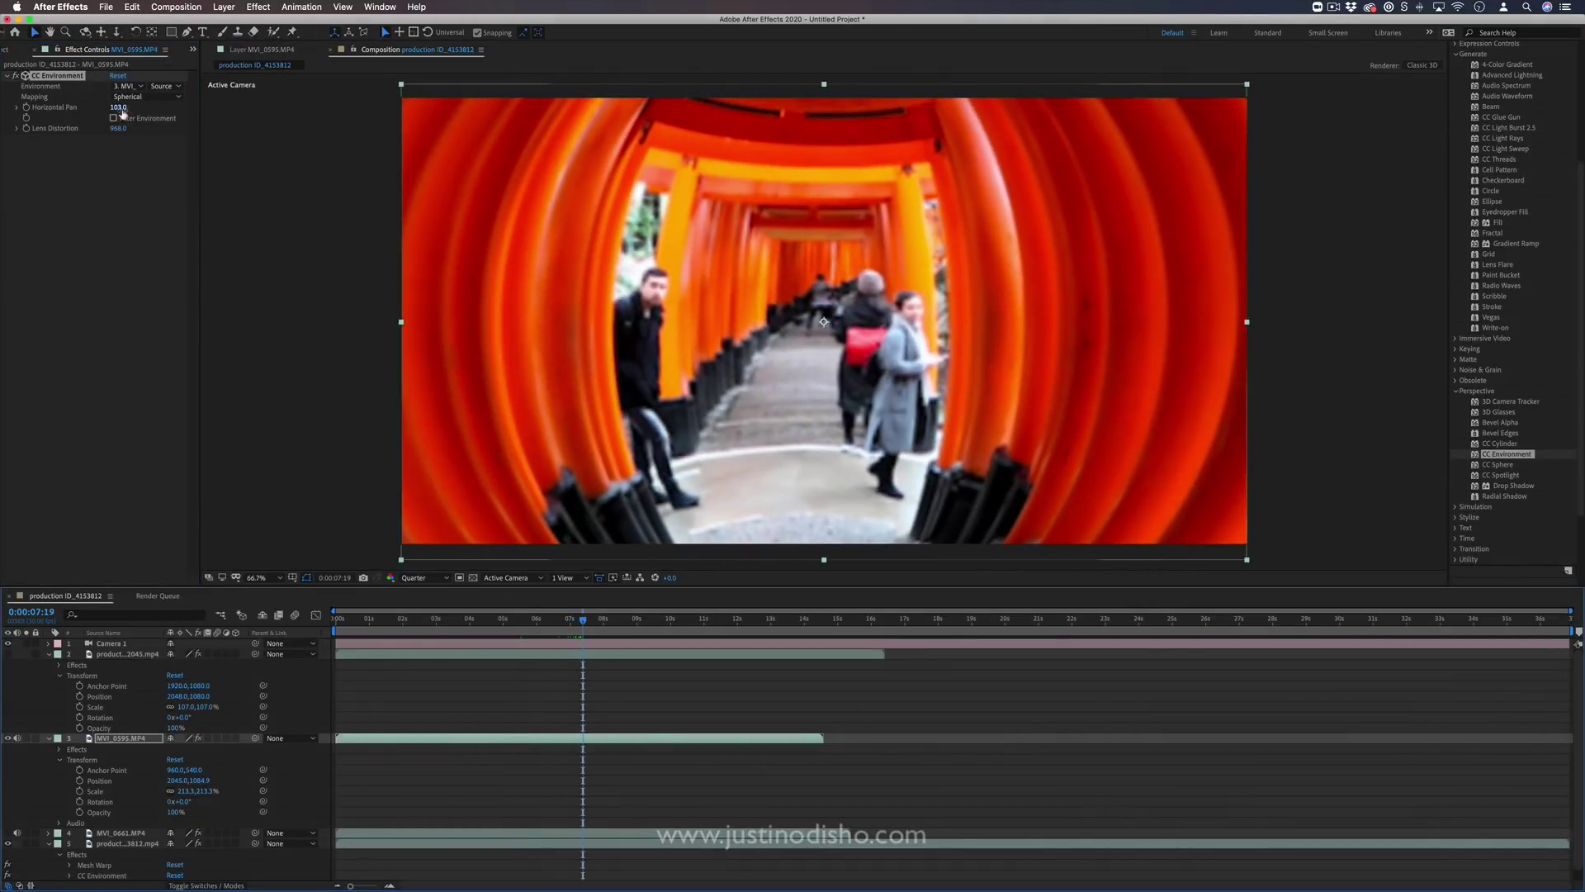
mouse_move(122, 109)
left_mouse_down()
mouse_move(71, 107)
mouse_move(128, 118)
left_mouse_up()
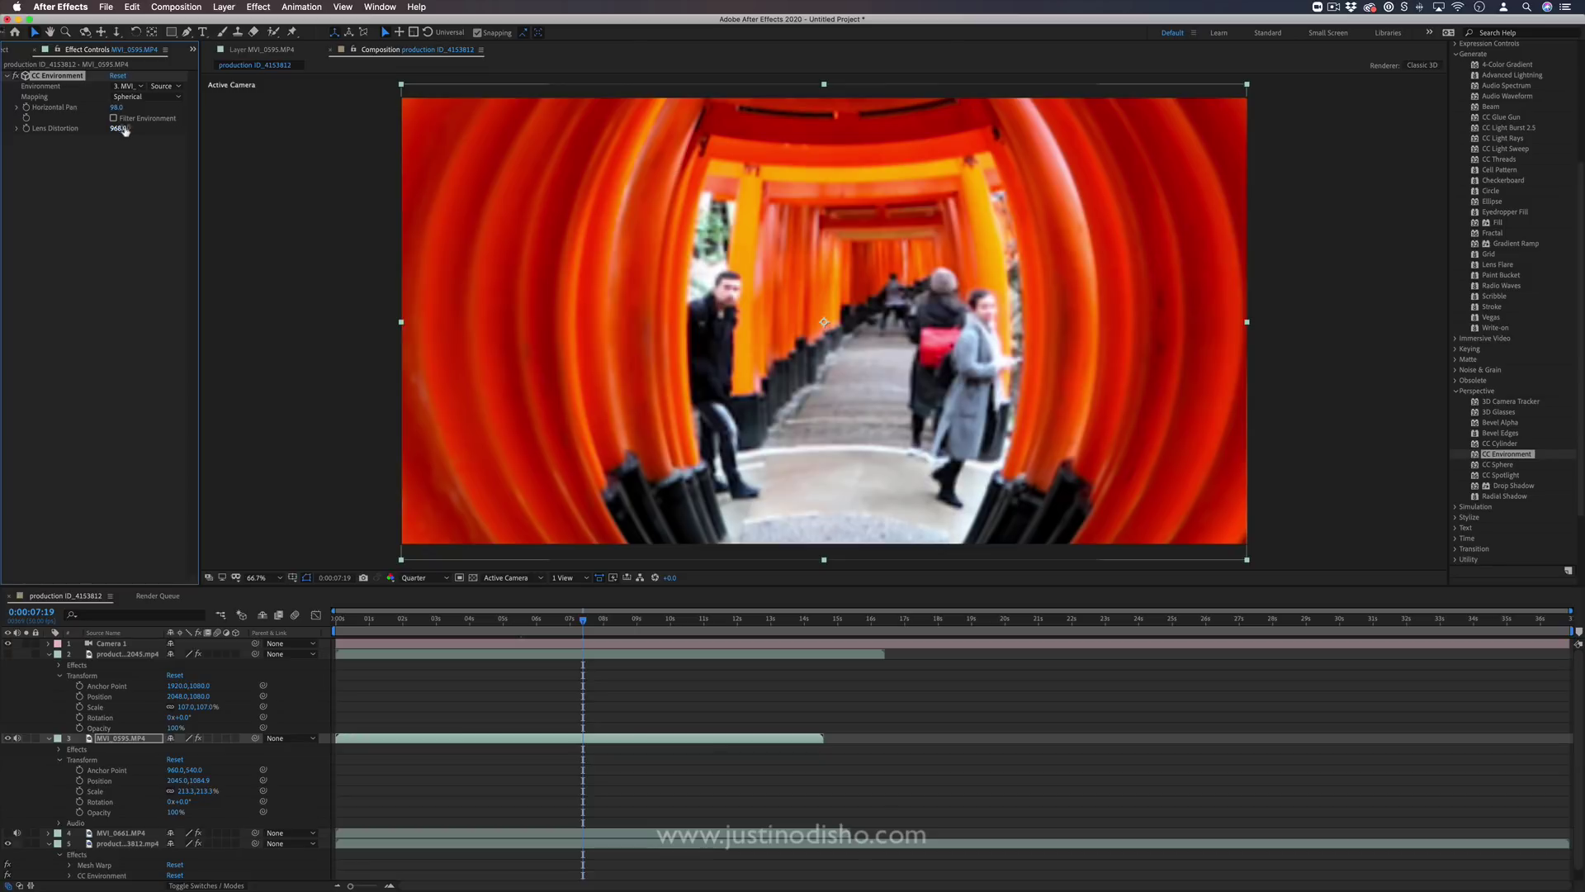
left_click_drag(551, 630, 517, 621)
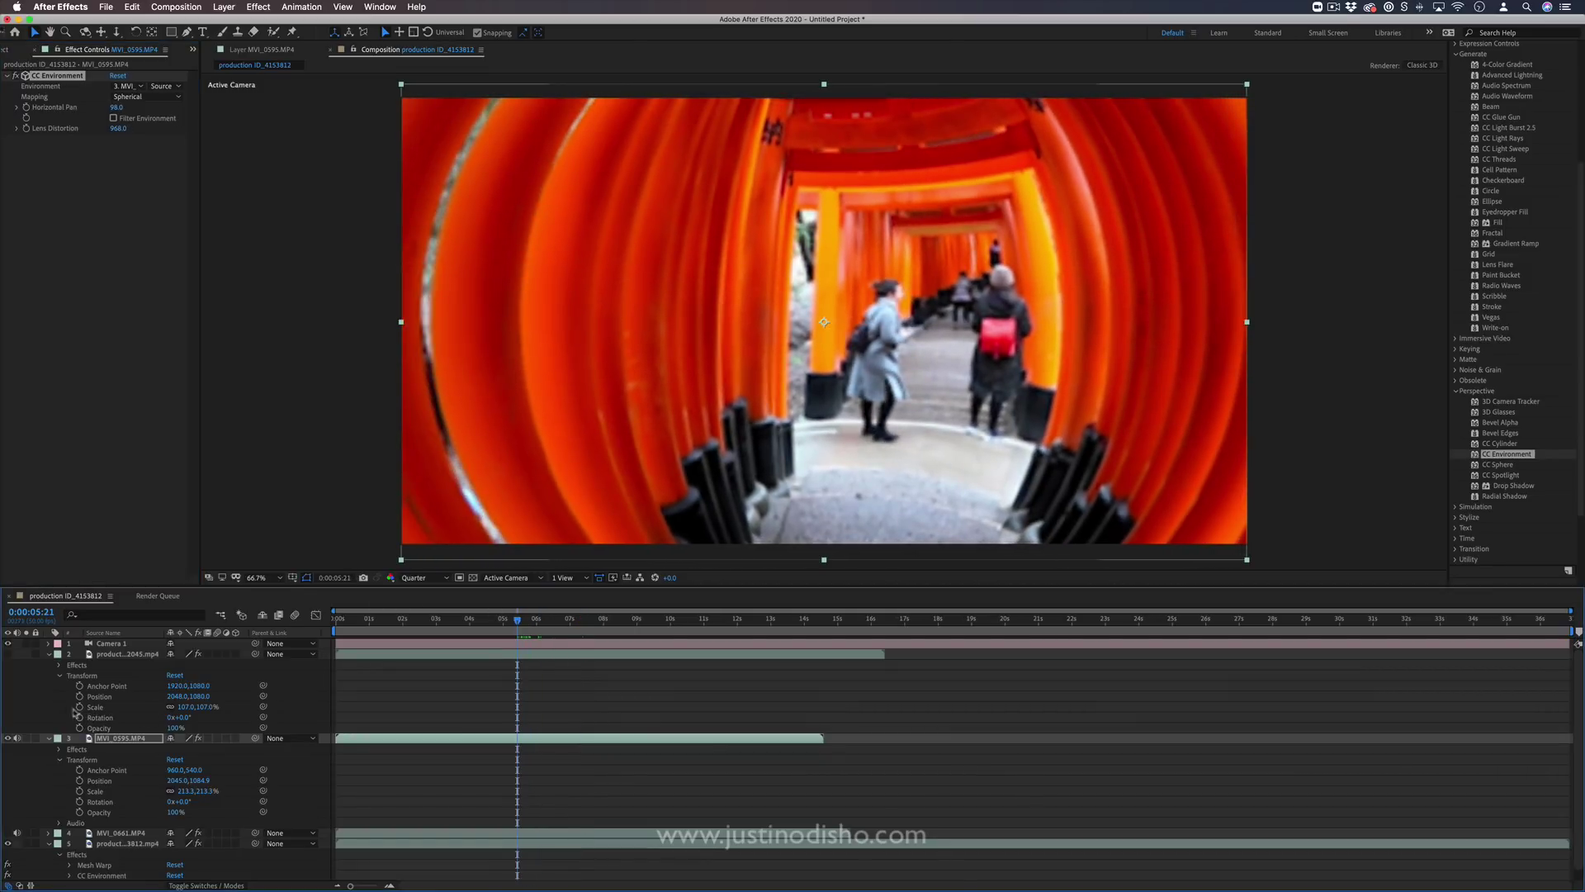
Expand Camera 1's Transform properties and tilt its X Rotation to 75°
left_click(99, 643)
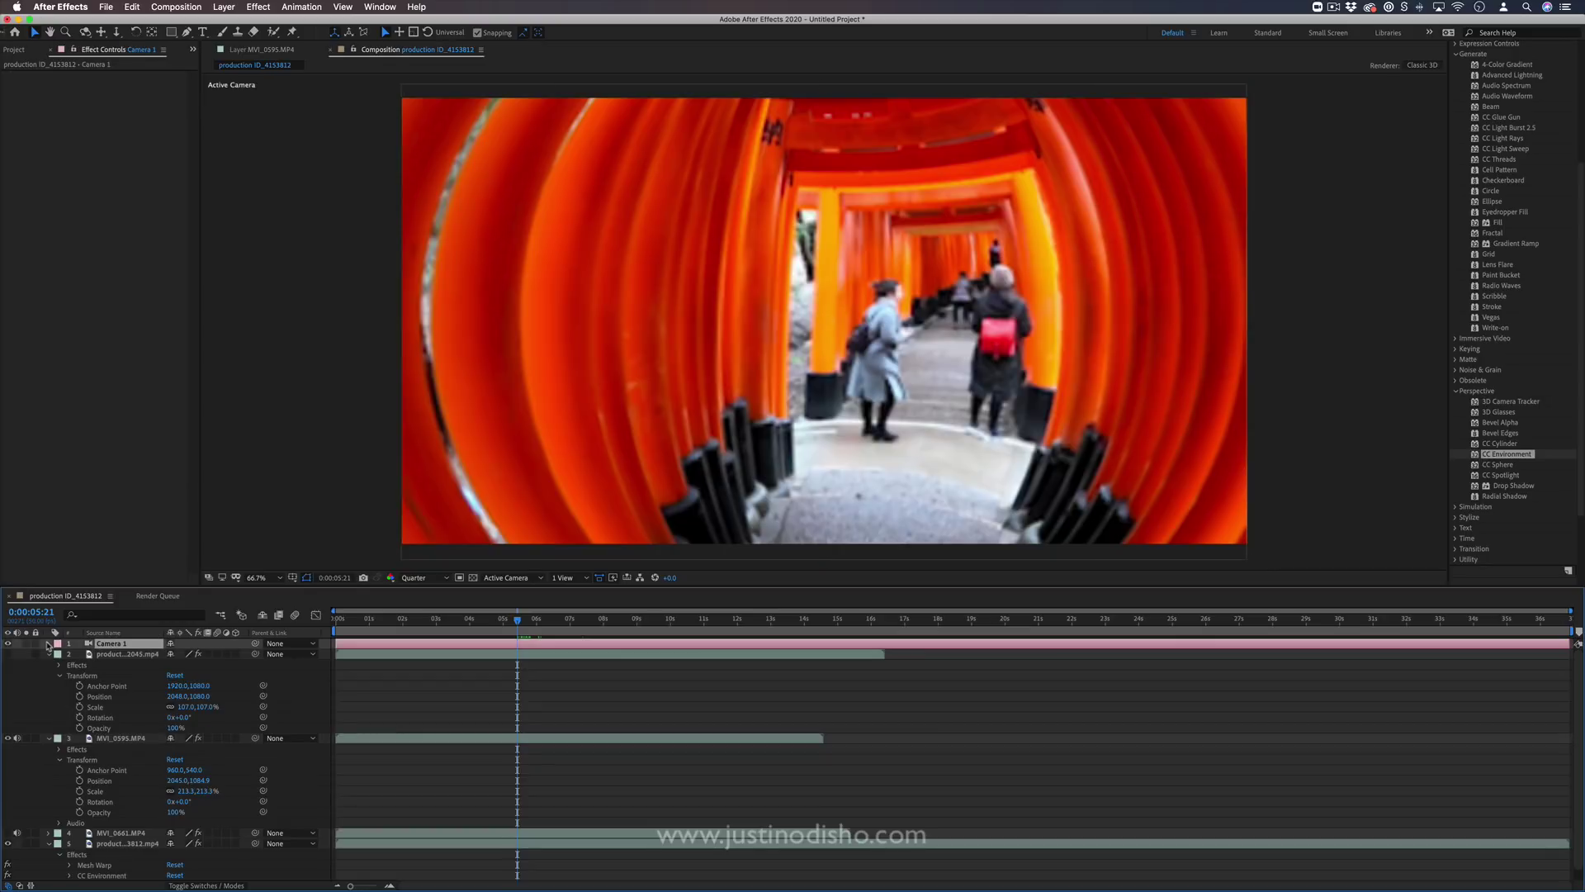
left_click(48, 643)
left_click(60, 654)
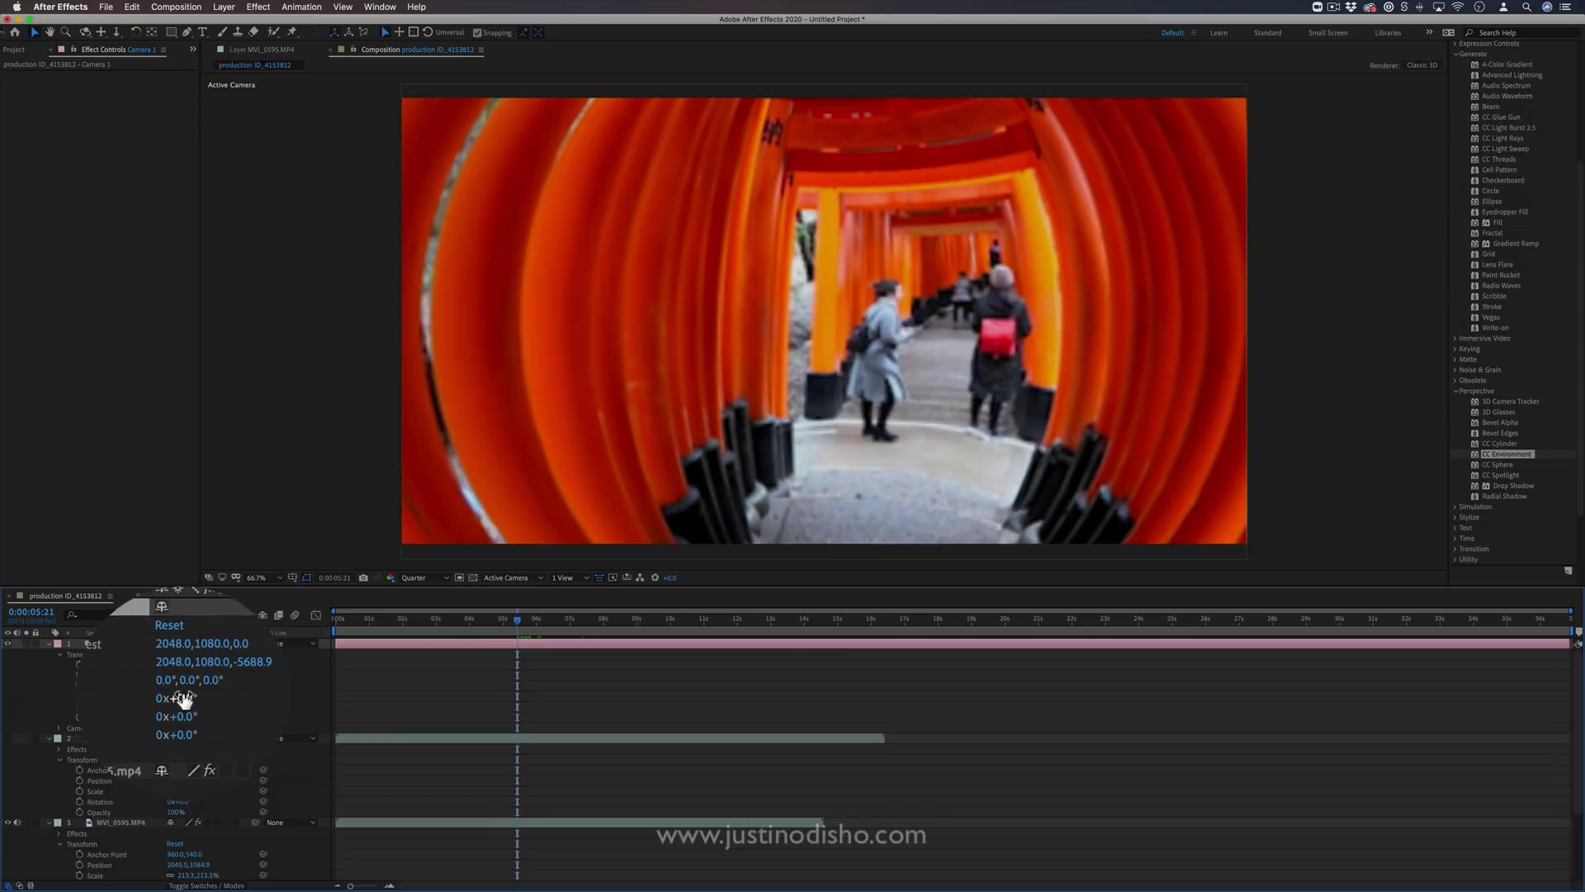
mouse_move(188, 694)
left_mouse_down()
mouse_move(212, 703)
mouse_move(133, 712)
mouse_move(206, 710)
mouse_move(192, 695)
left_mouse_up()
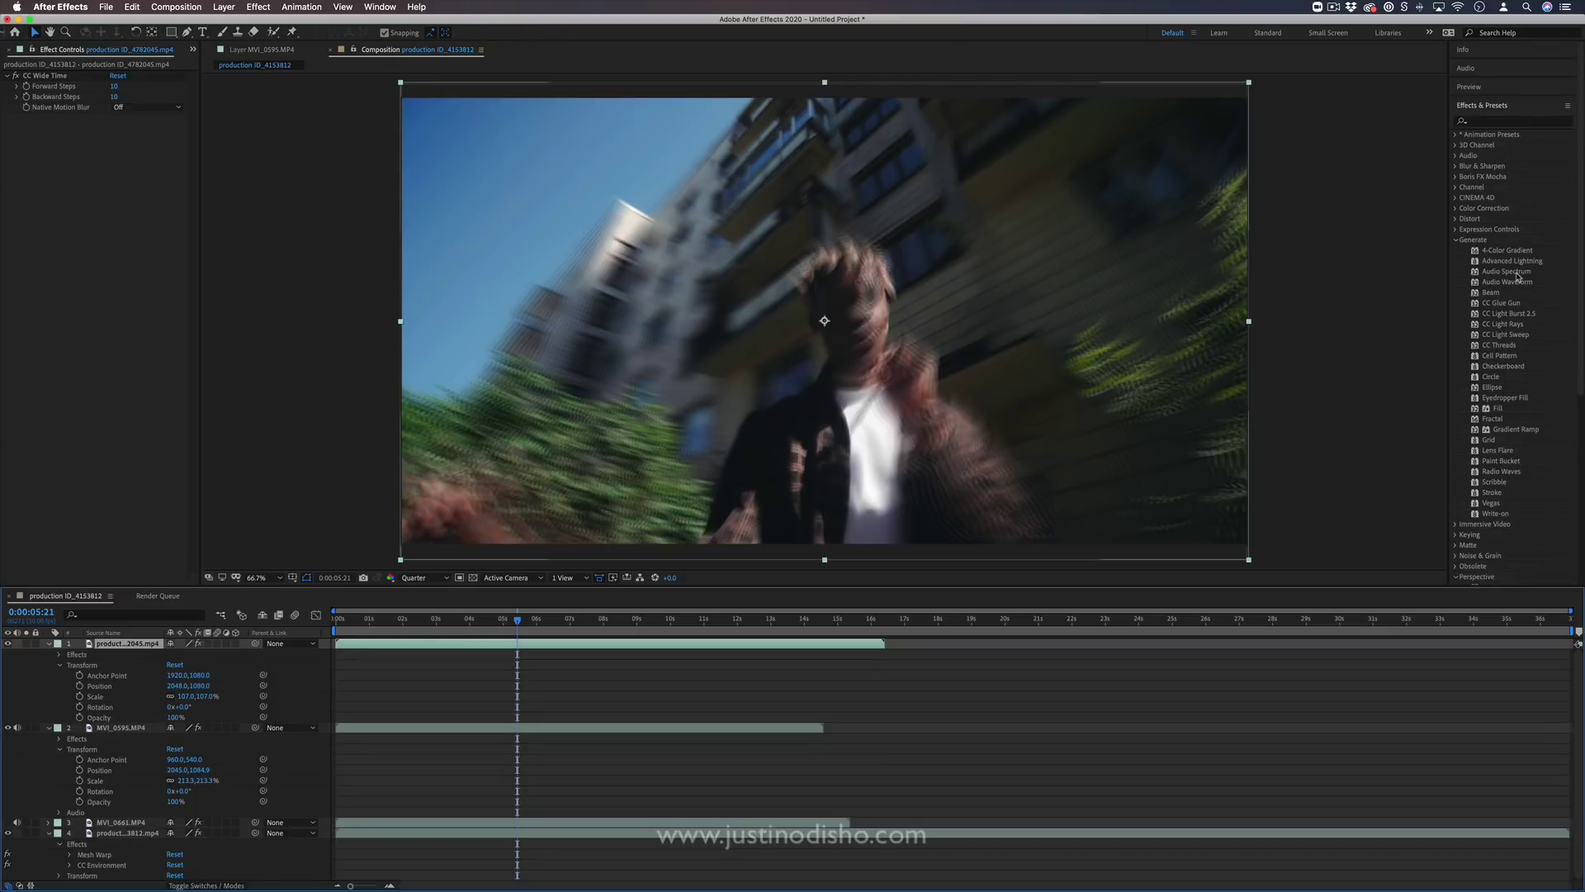
Create a new Dark Gray Solid 1 layer with default settings
left_click(1516, 273)
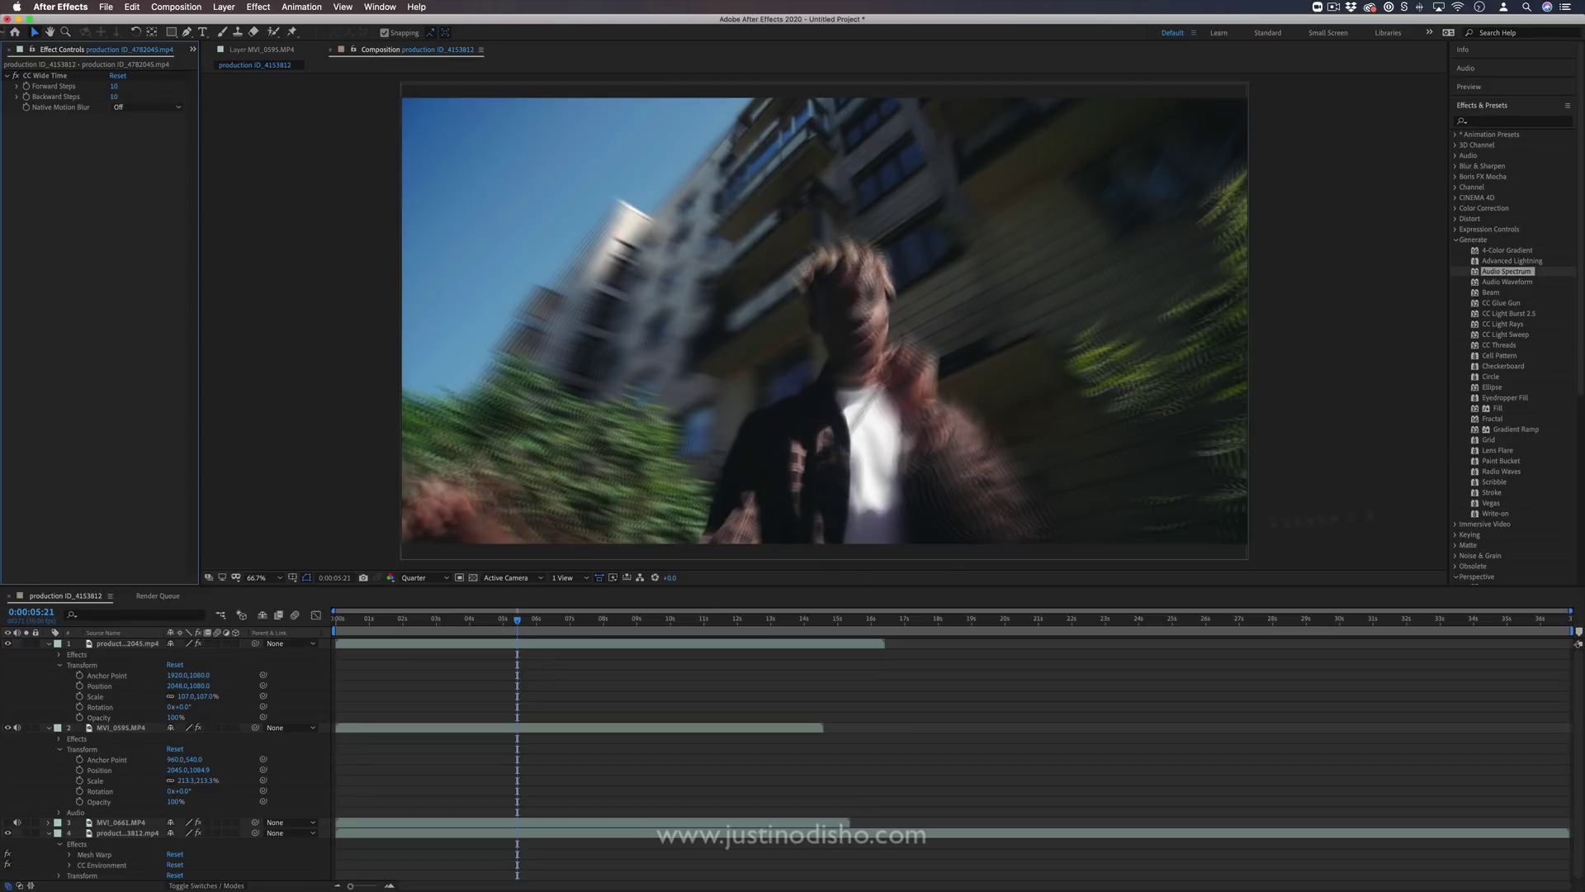
left_click(224, 7)
mouse_move(236, 21)
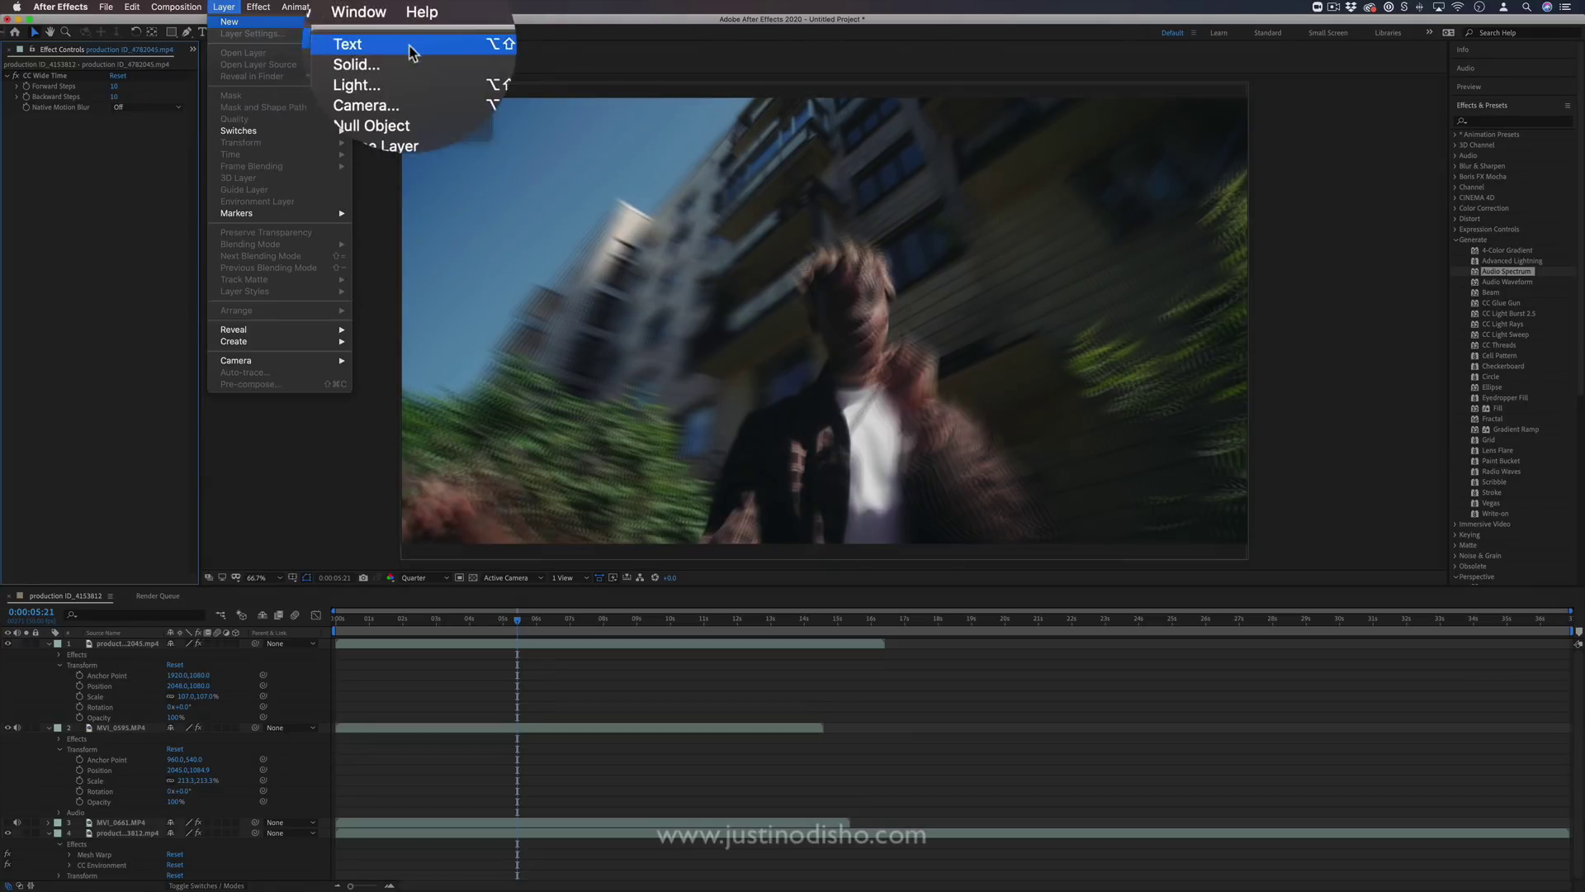
left_click(411, 64)
key("Return")
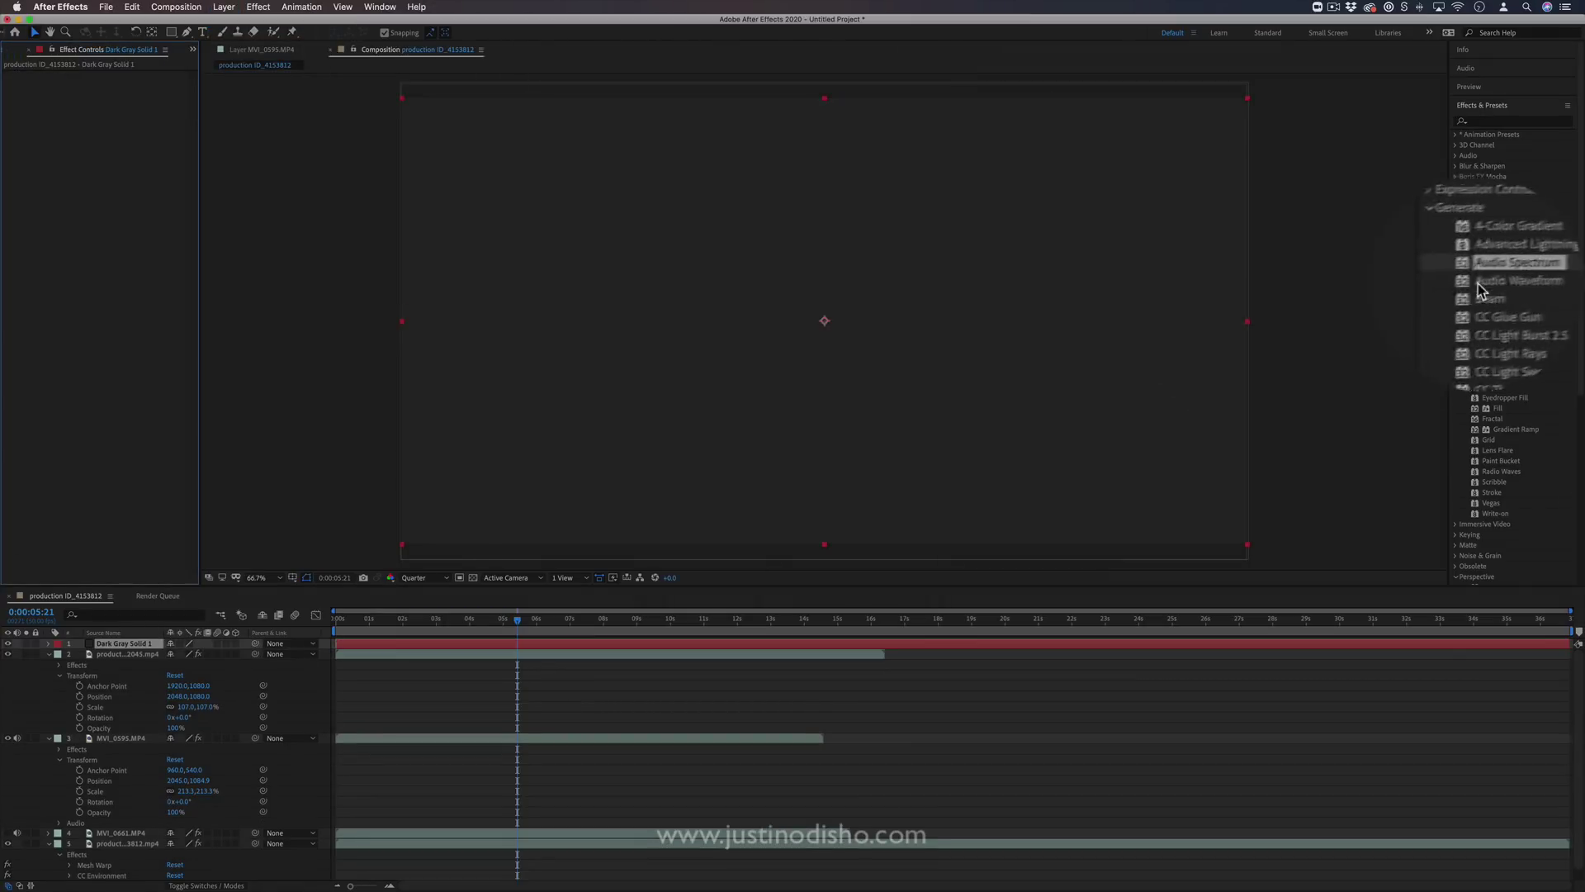
Apply Audio Spectrum to the solid, using MVI_0661.MP4 as Audio Layer, with a much taller Maximum Height
left_click_drag(1507, 271, 122, 645)
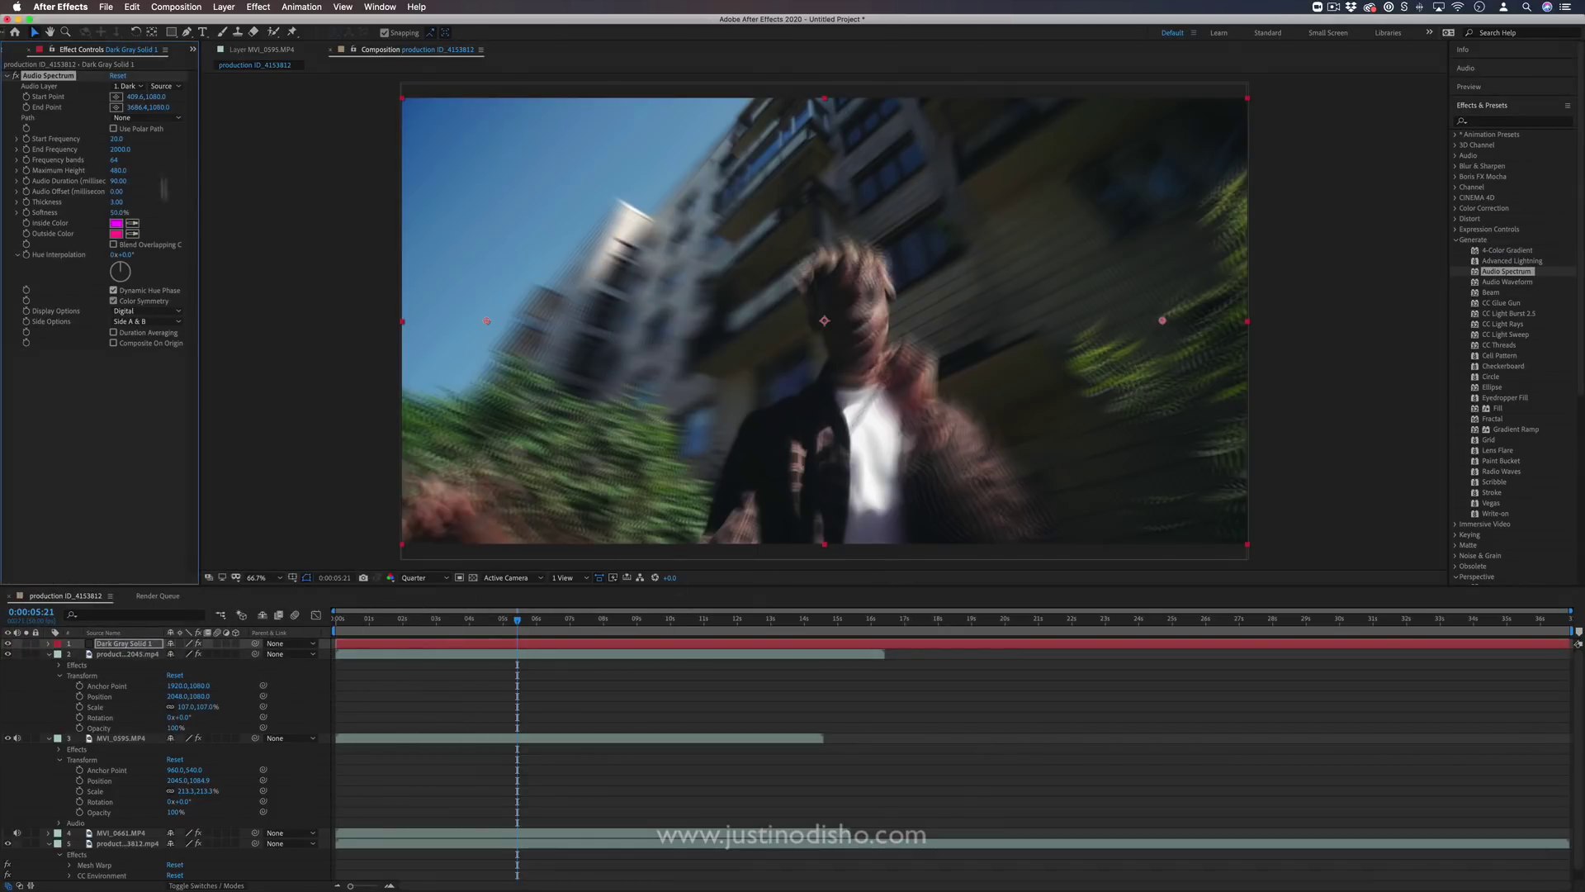
left_click(135, 86)
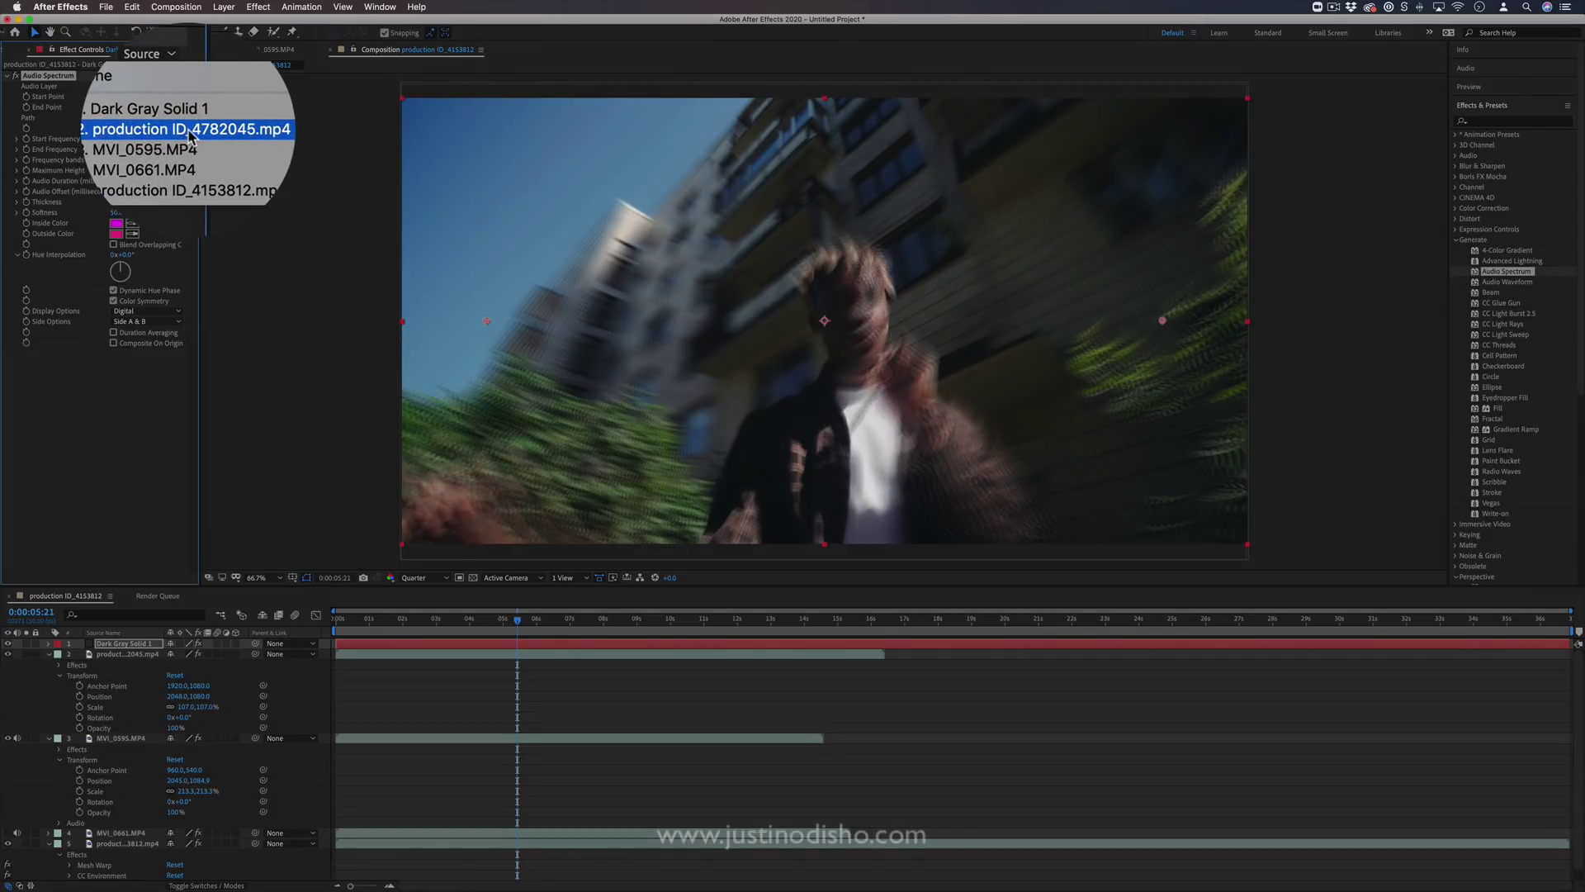
left_click(189, 133)
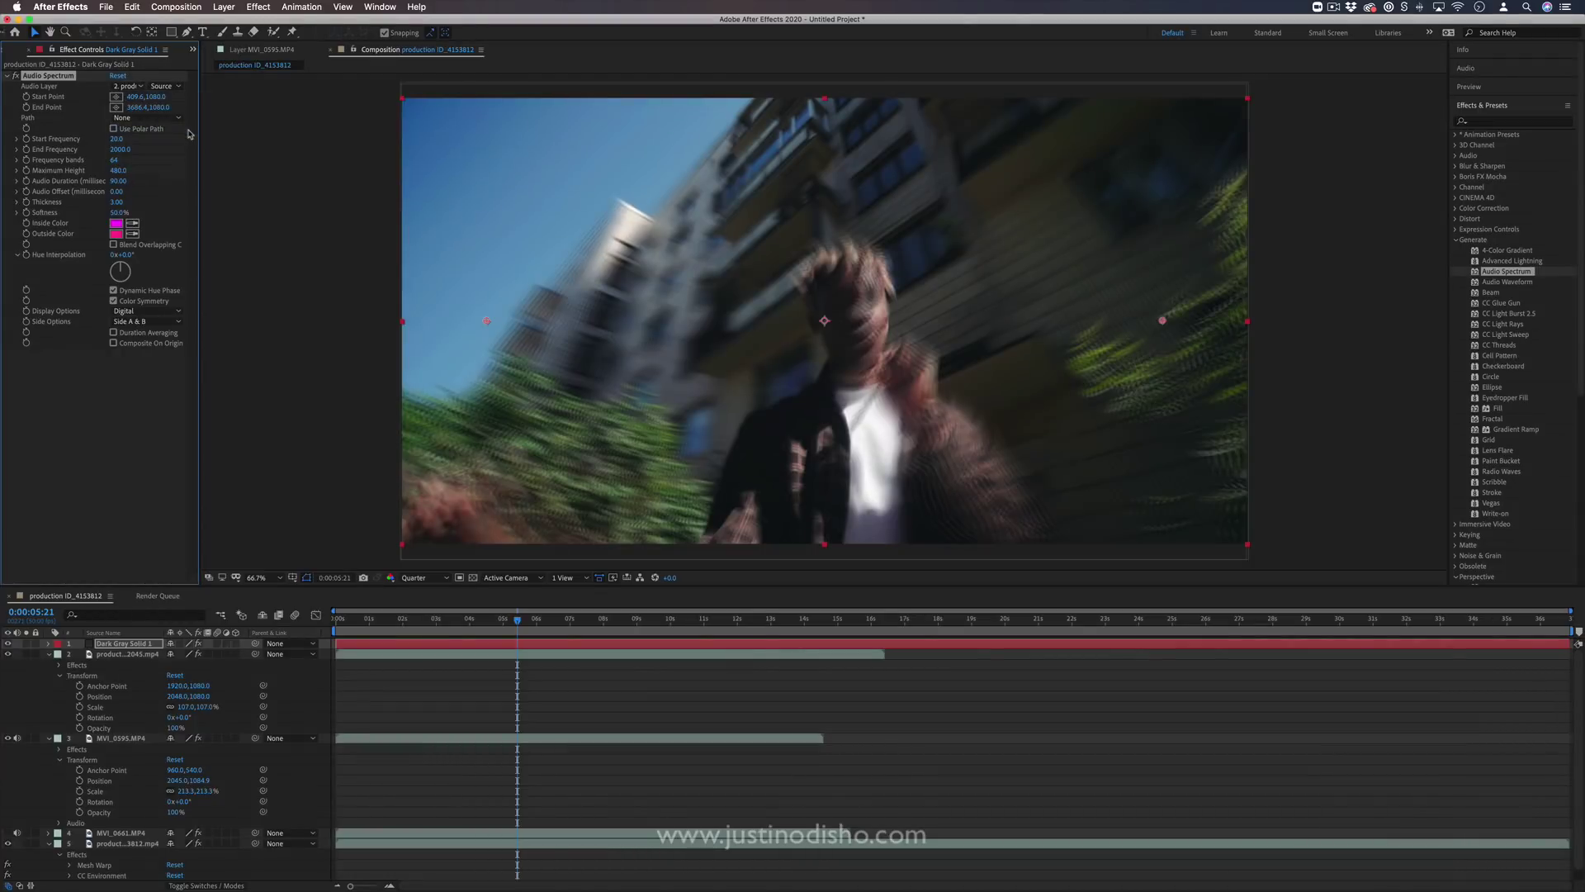
left_click(129, 86)
left_click(154, 146)
left_click(129, 86)
left_click(148, 158)
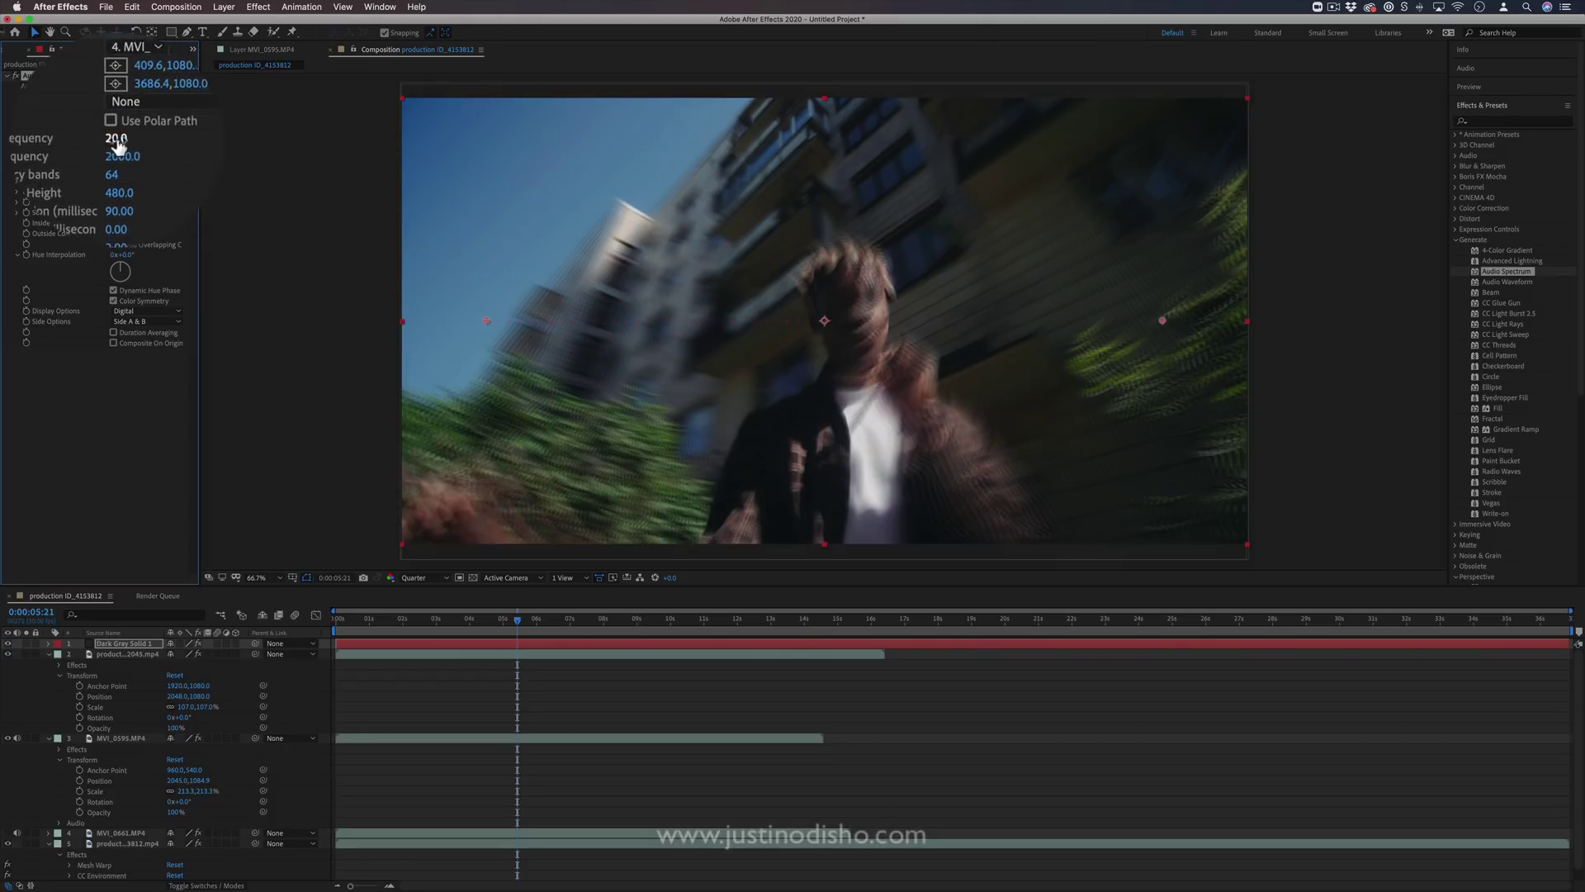
left_click_drag(119, 173, 1534, 222)
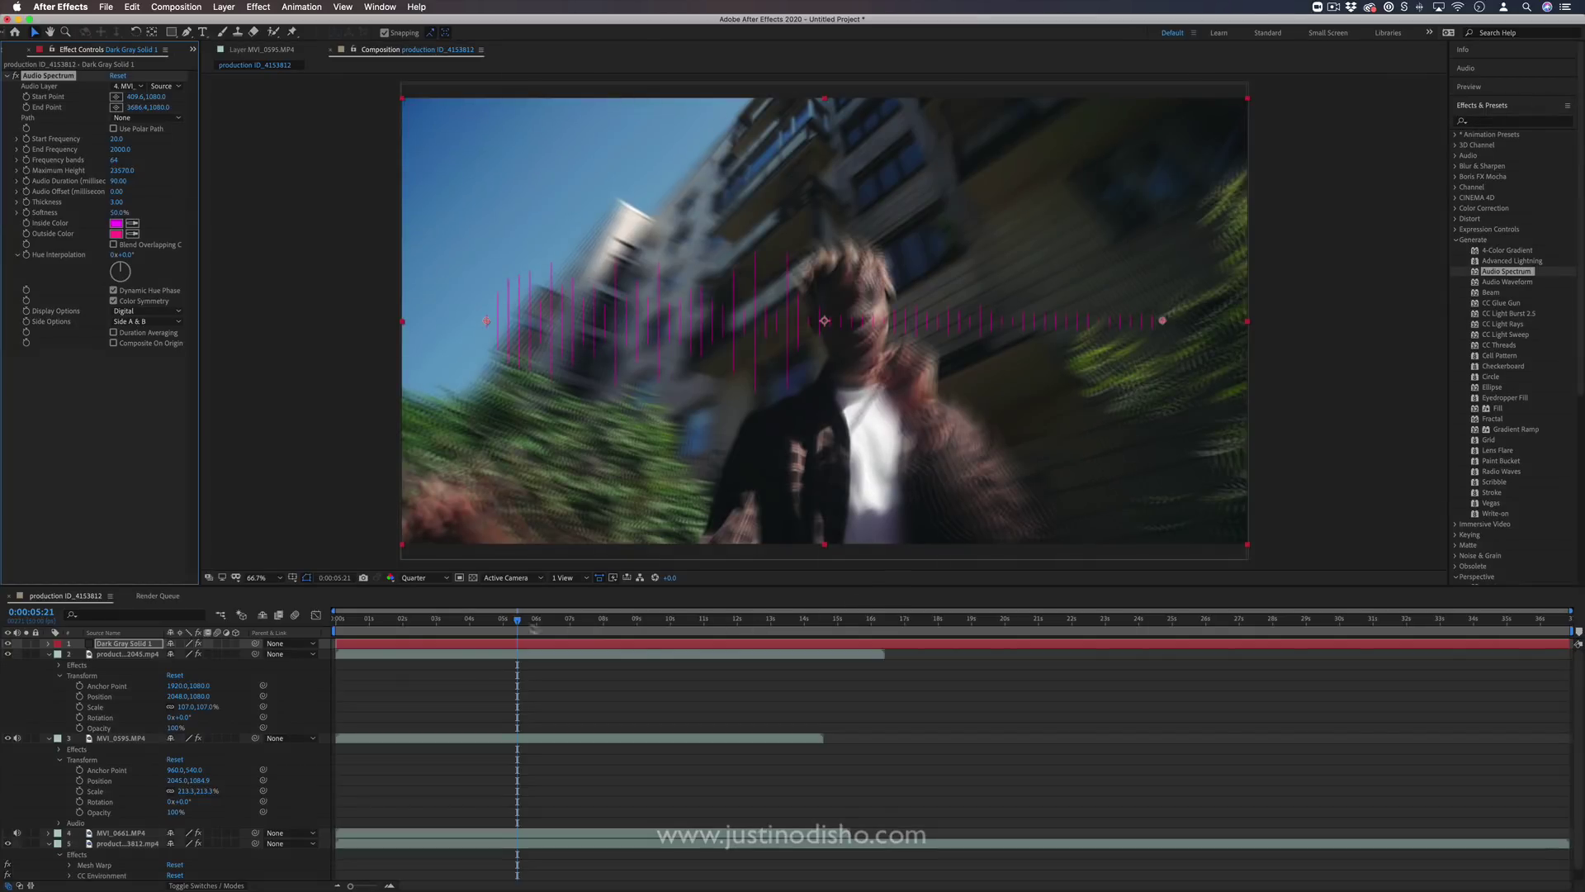
Preview the spectrum from about 2 seconds, then apply Audio Waveform to Dark Gray Solid 1
left_click_drag(528, 626, 448, 620)
key("space")
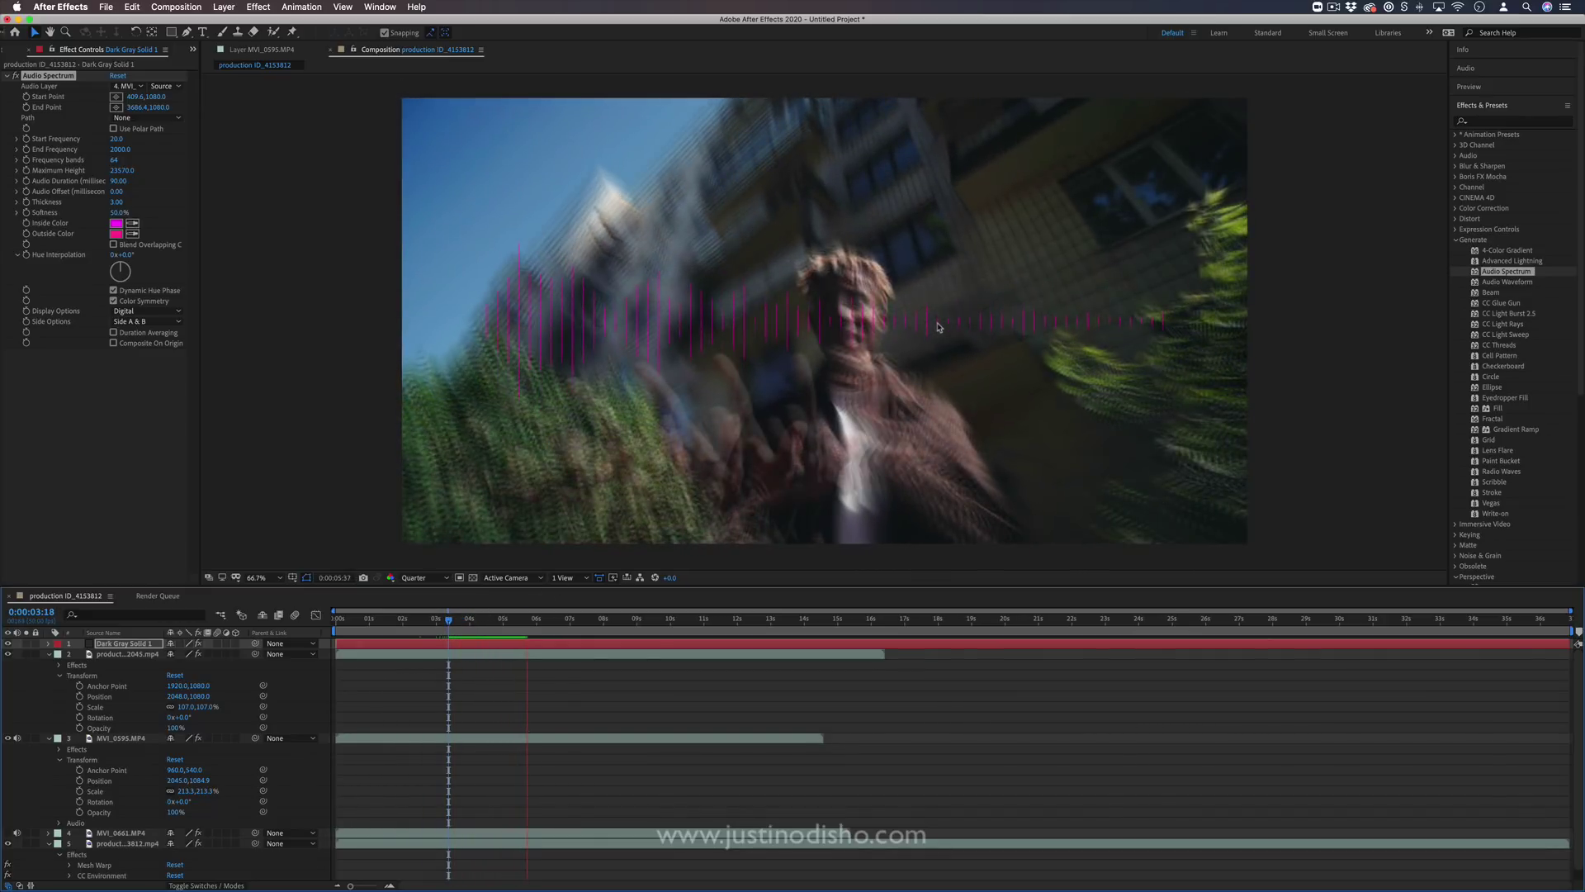
key("space")
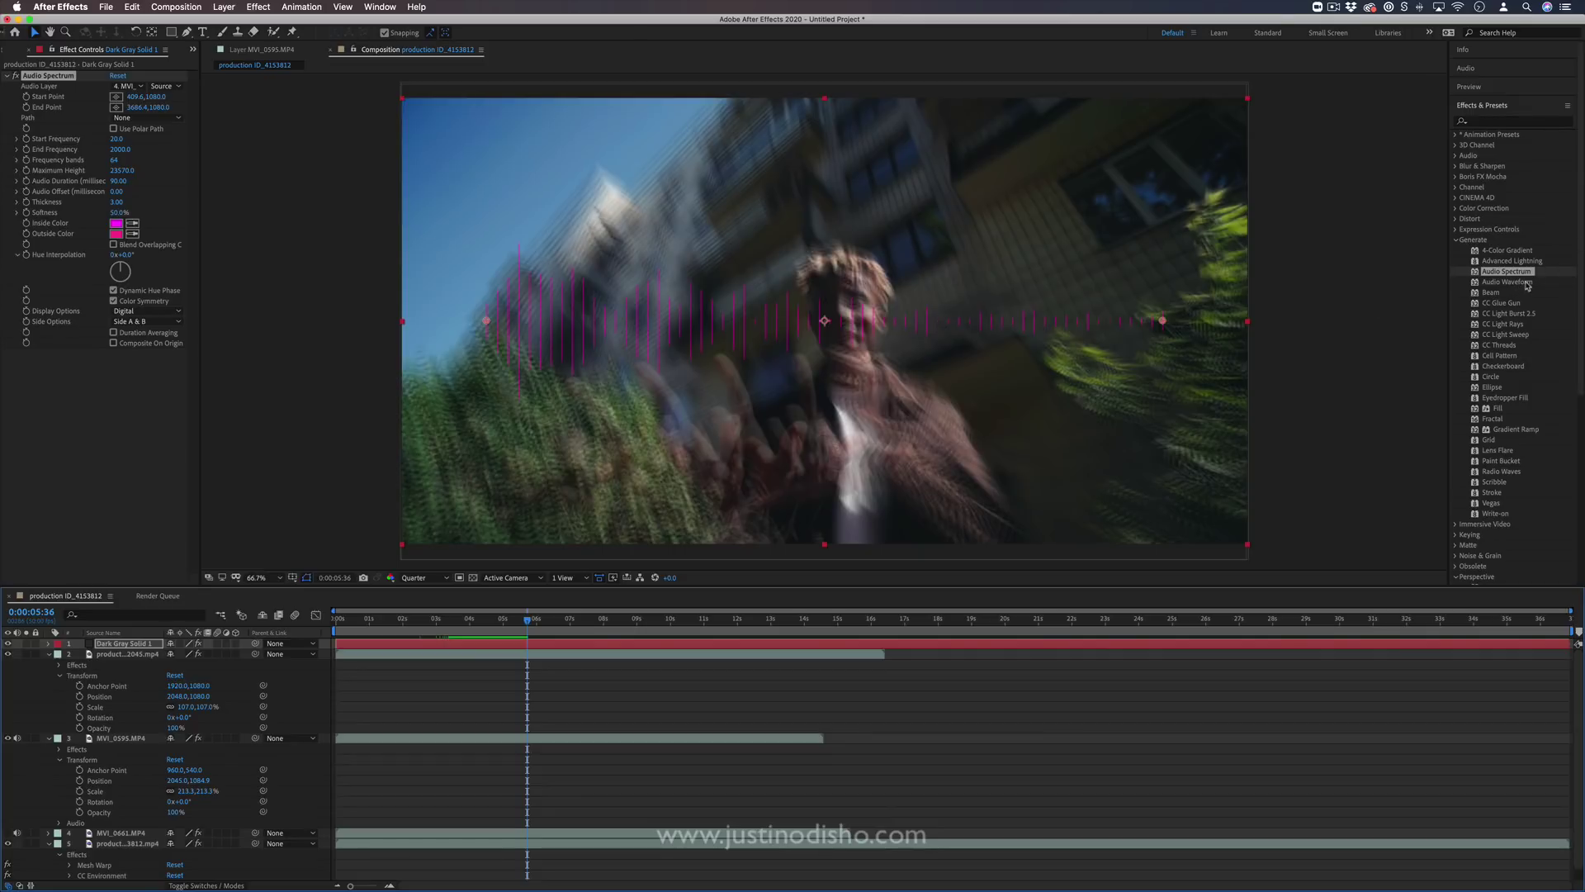
left_click_drag(1527, 285, 165, 646)
Set Audio Waveform's Audio Layer to MVI_0661.MP4 and raise Maximum Height to 2973.0 and Displayed Samples
left_click_drag(509, 626, 454, 619)
left_click(119, 417)
left_click(130, 363)
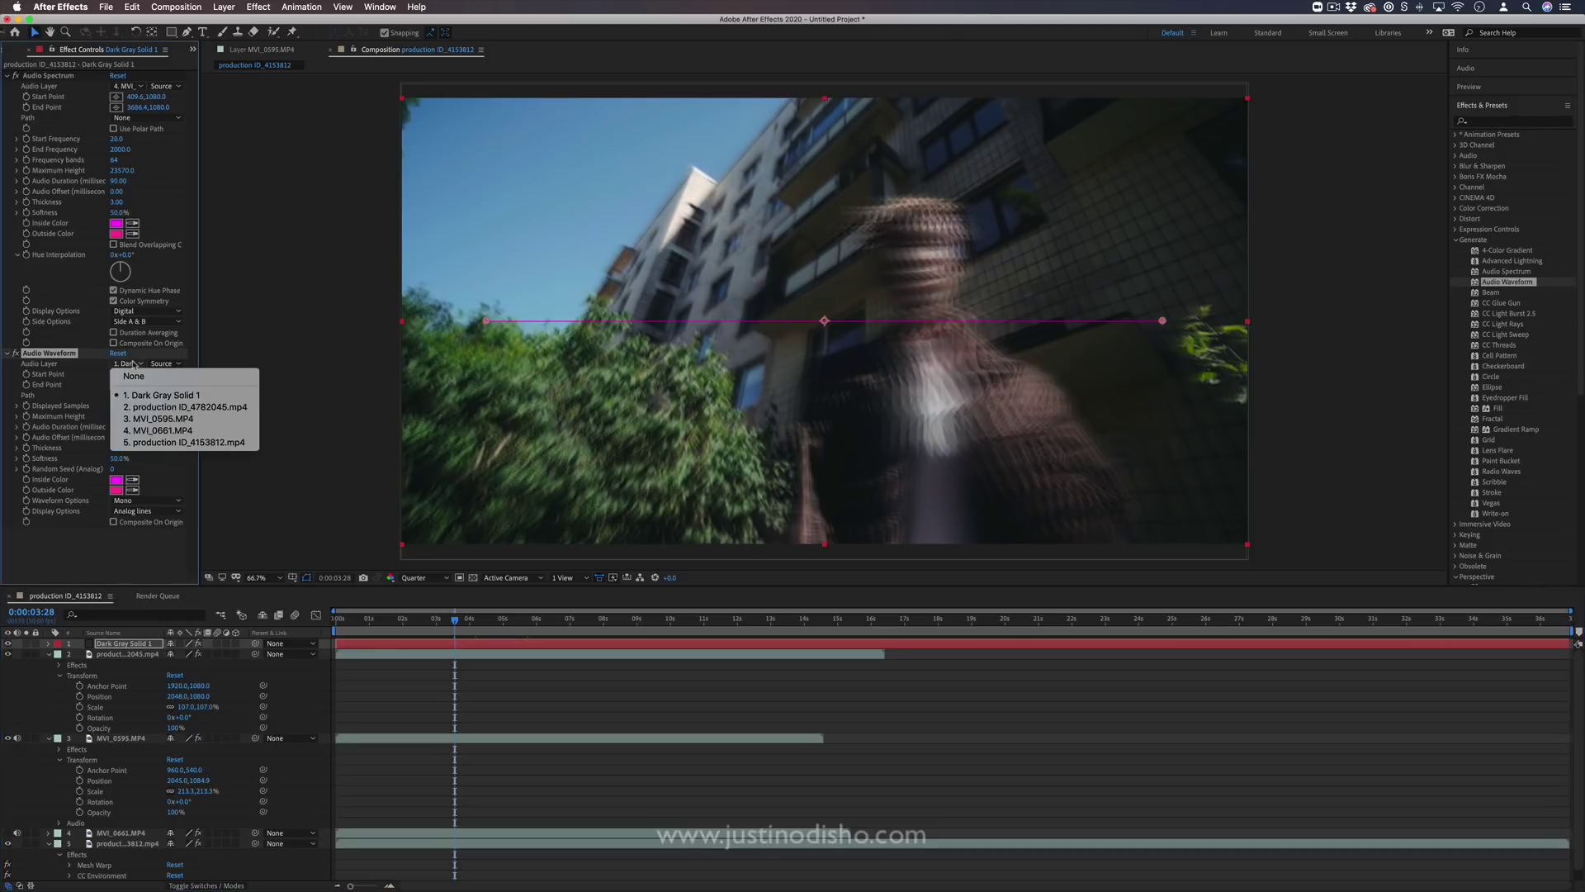
key("Escape")
left_click(131, 363)
left_click(147, 430)
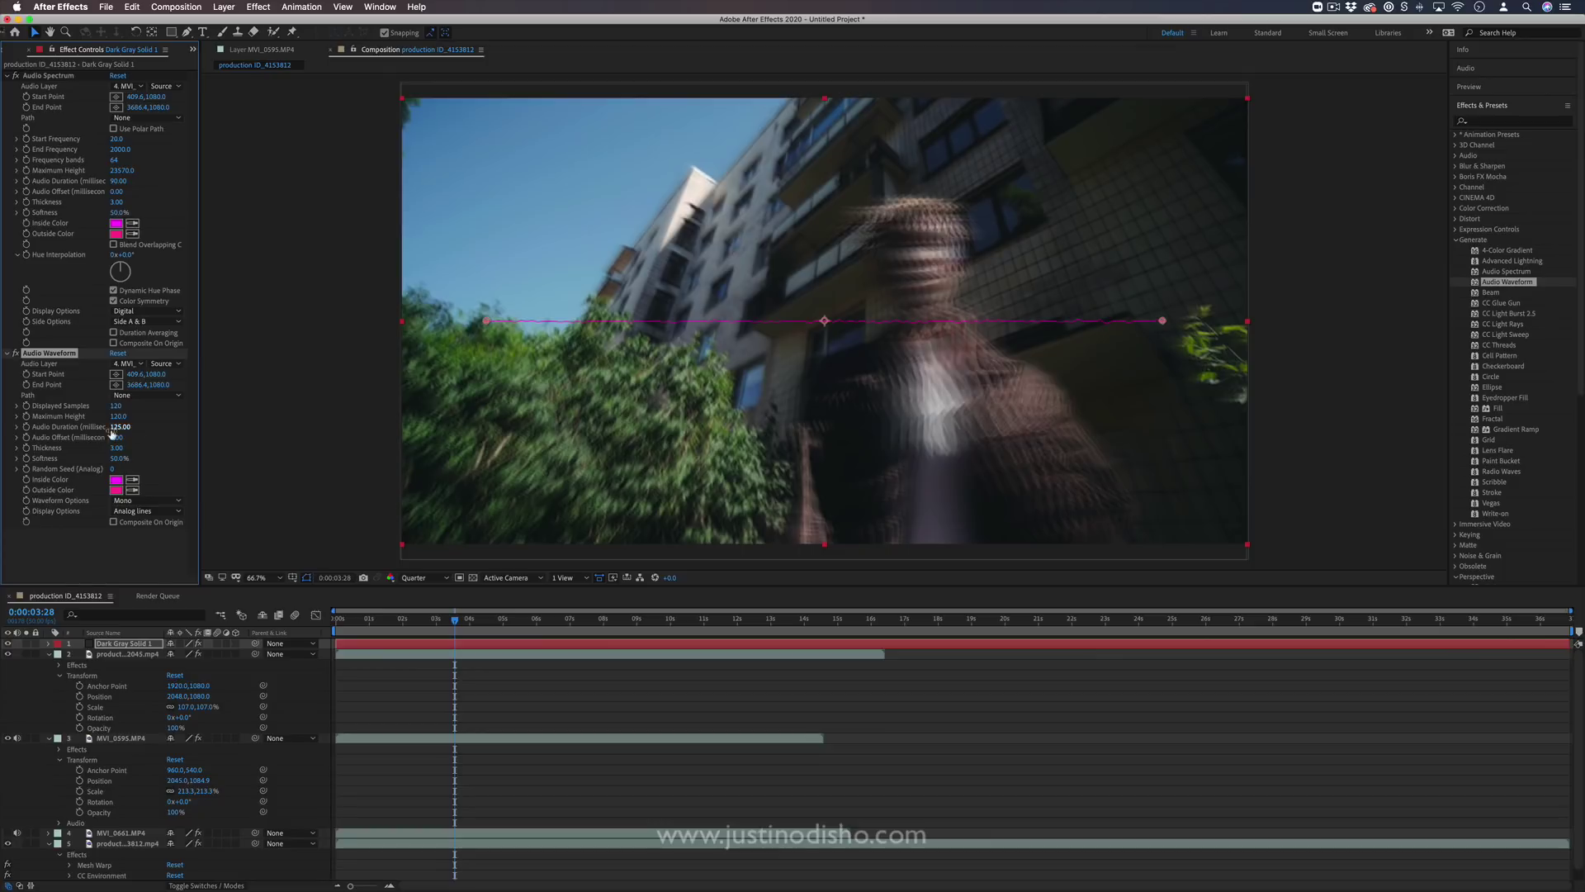
left_click(118, 417)
left_click_drag(212, 417, 336, 421)
left_click_drag(115, 406, 330, 416)
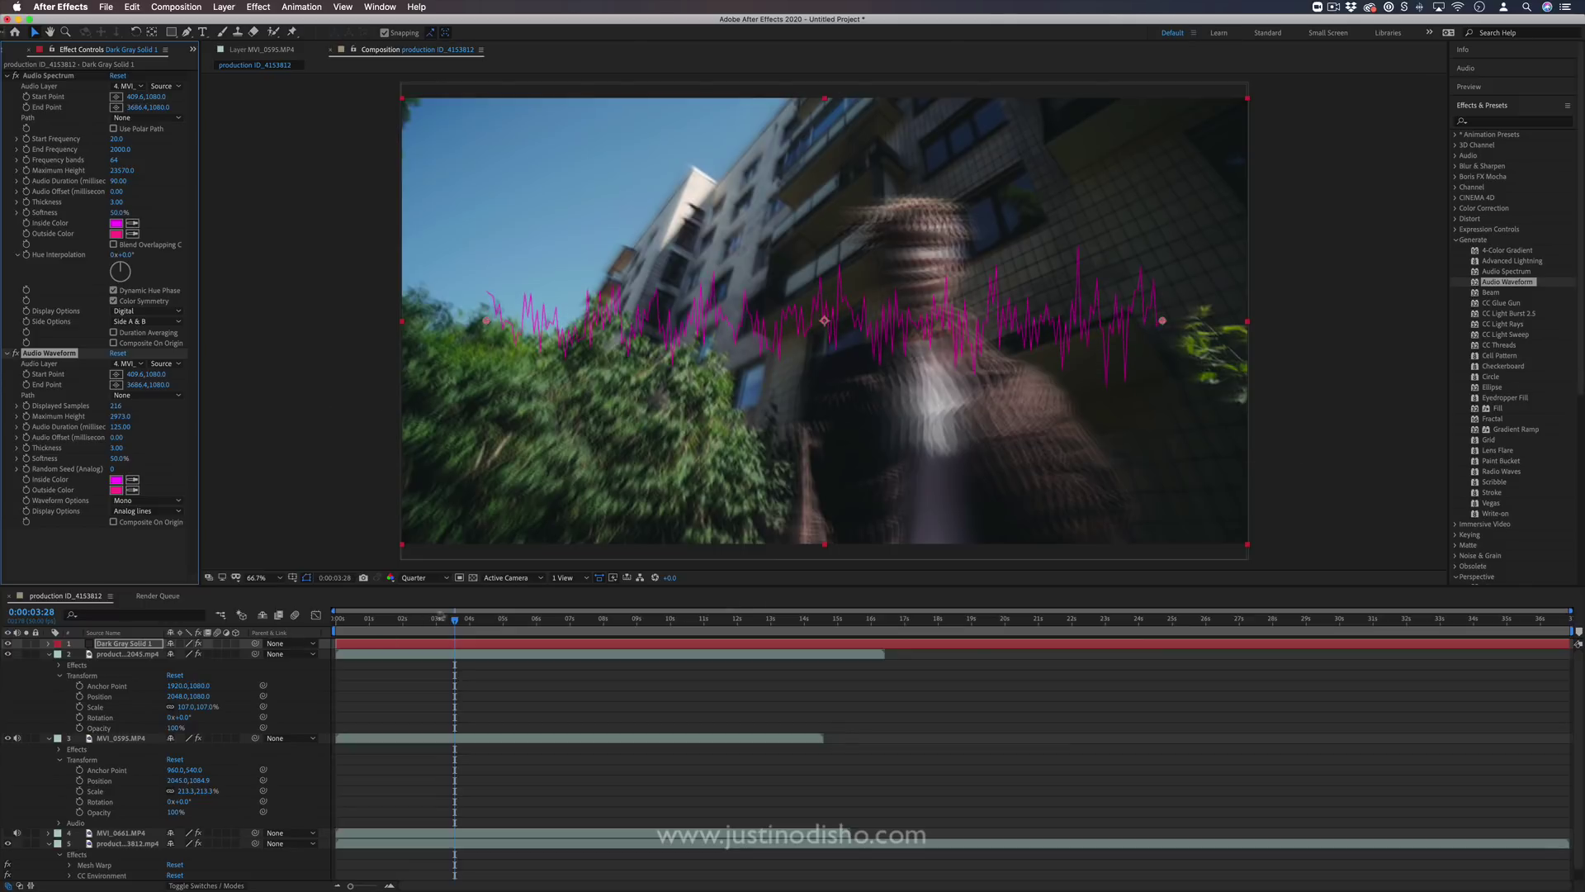
left_click_drag(454, 619, 435, 620)
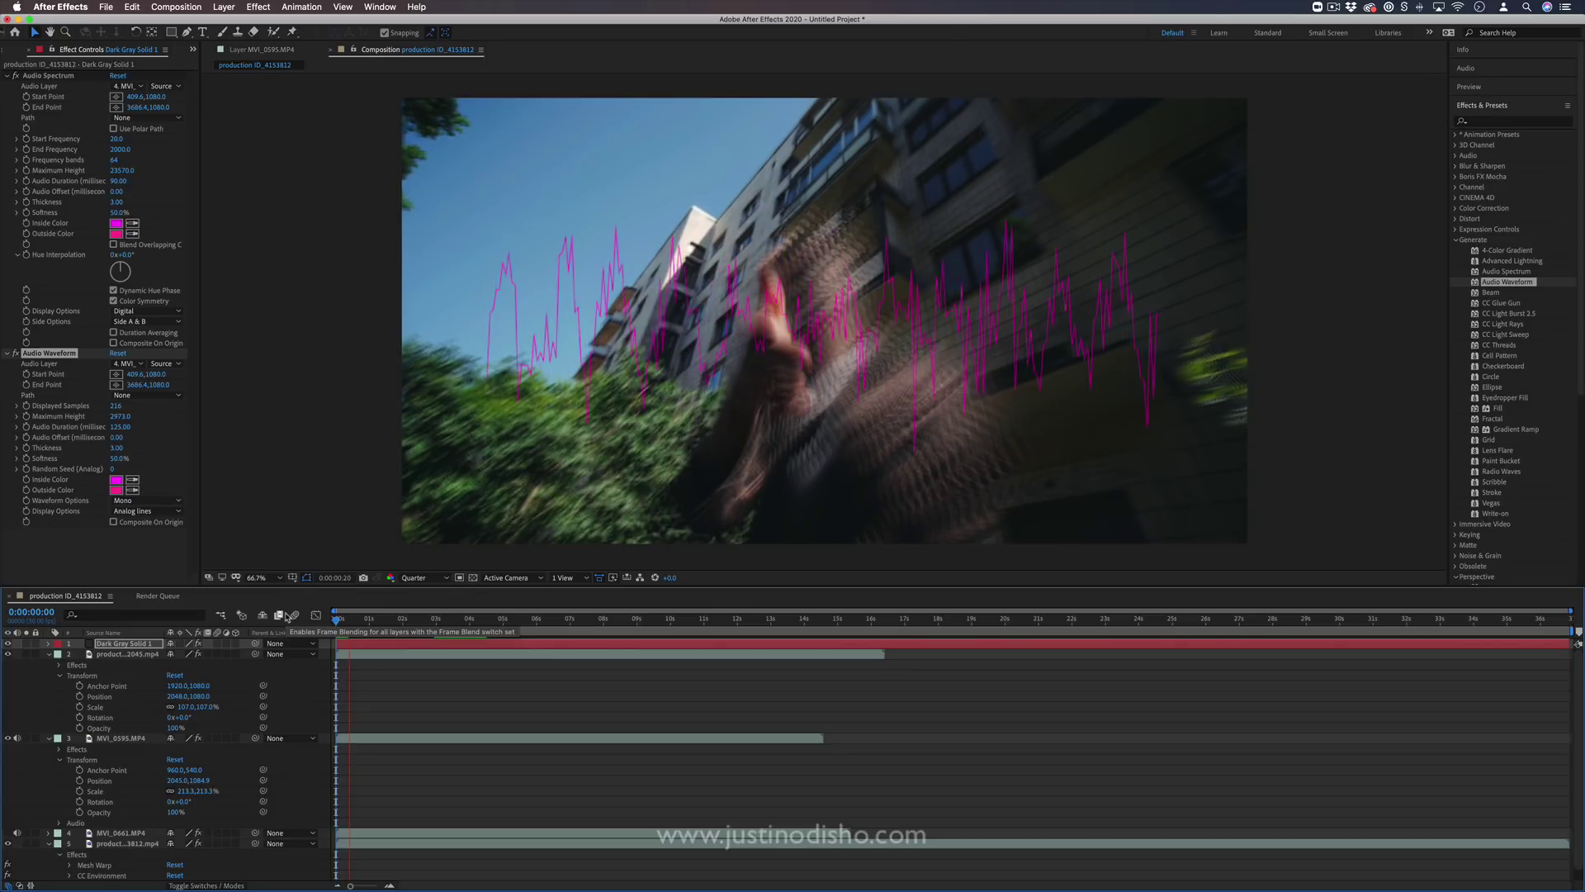
left_click(1497, 252)
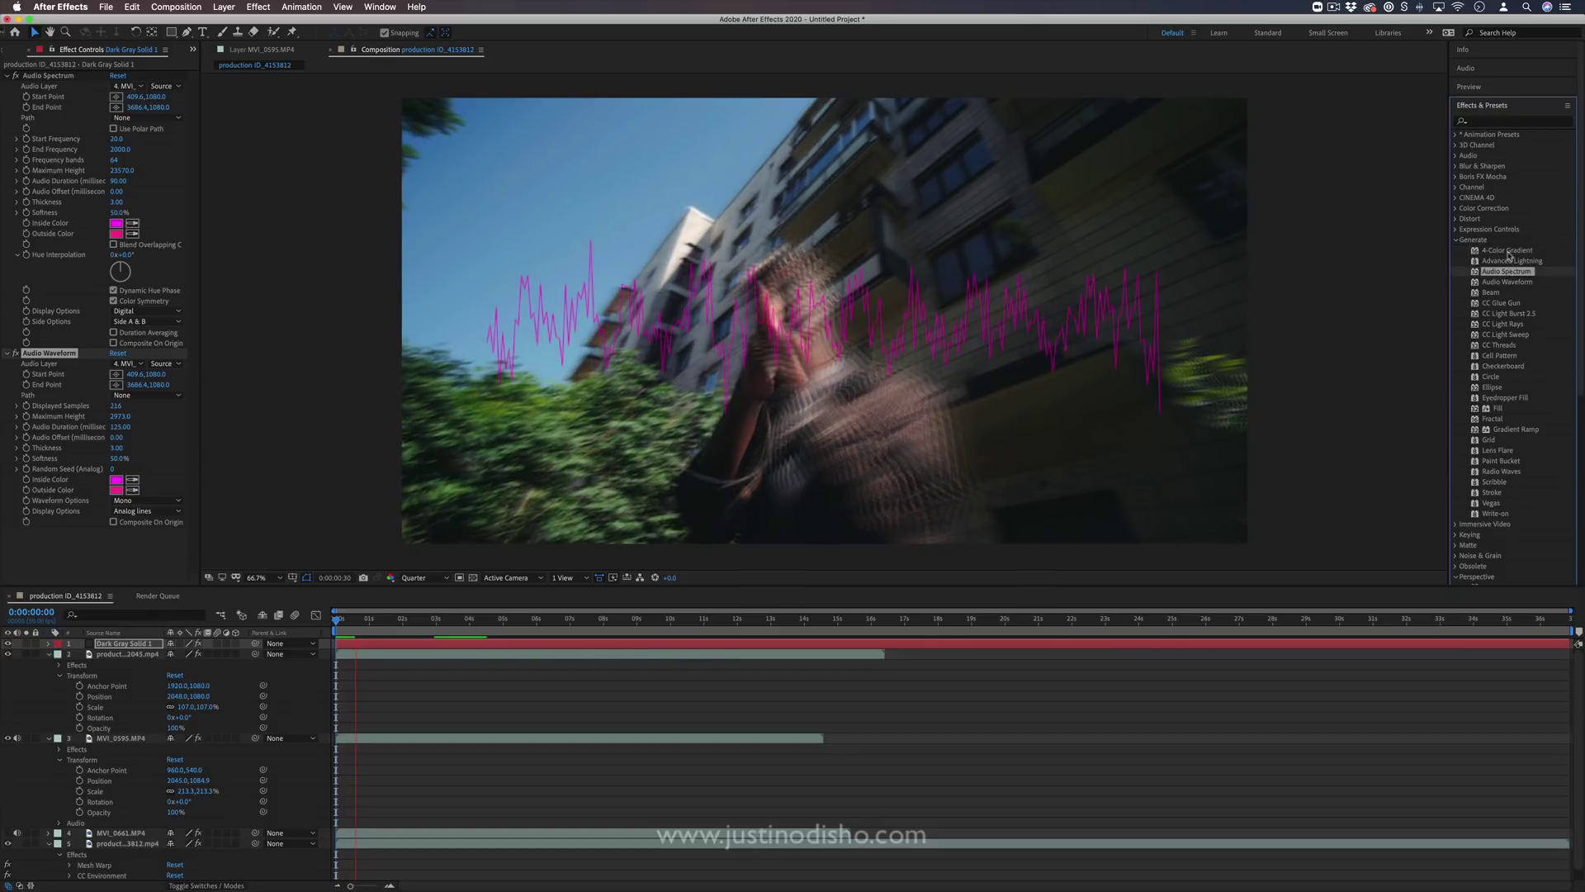
left_click(1509, 251)
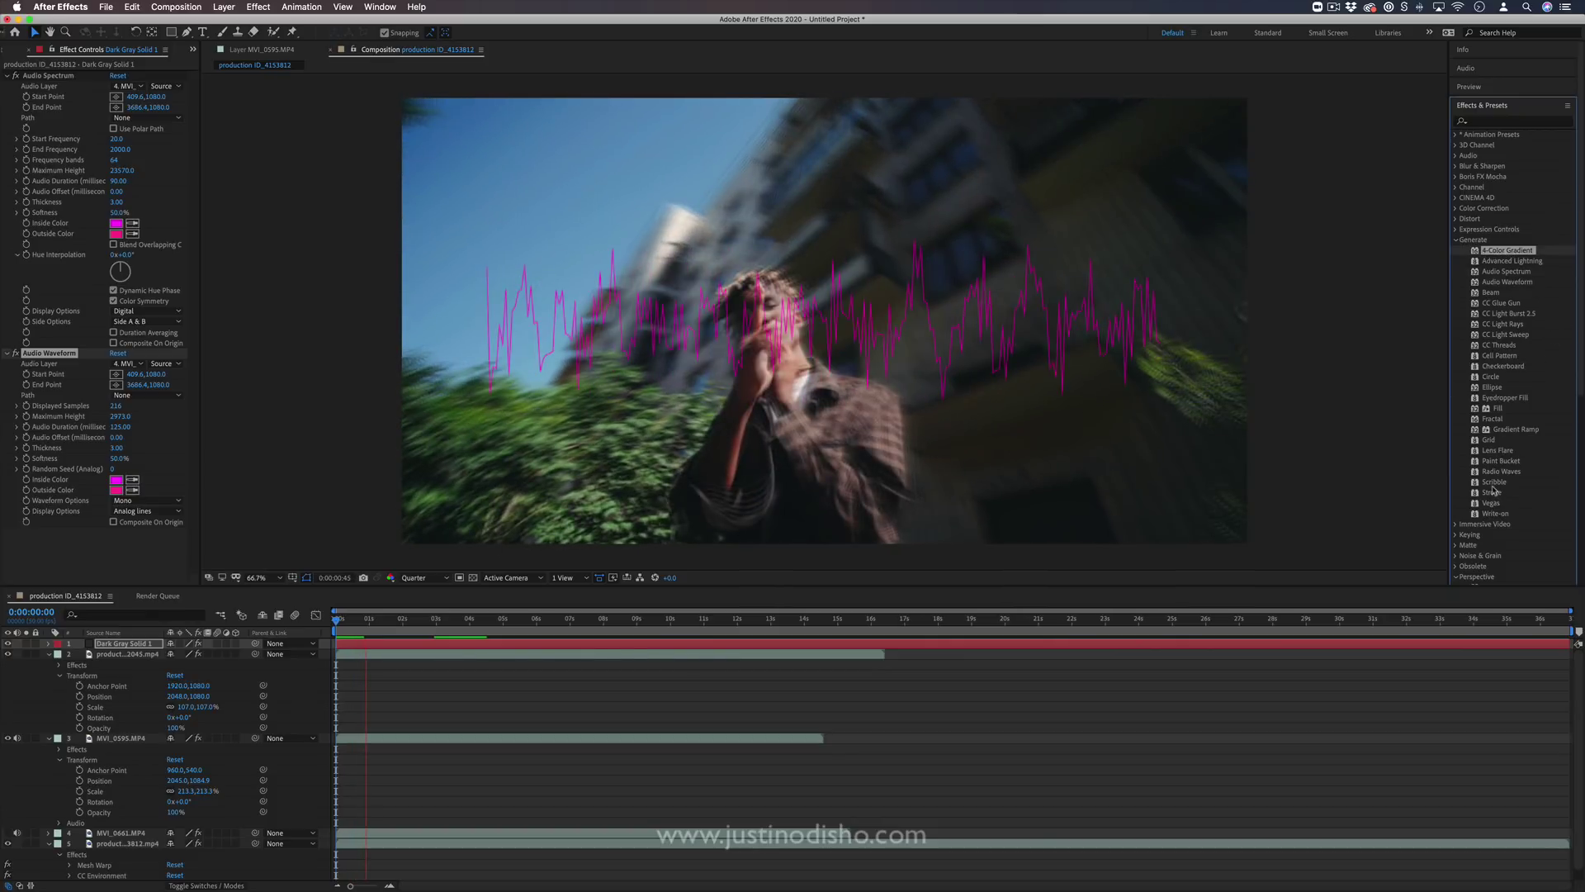
key("space")
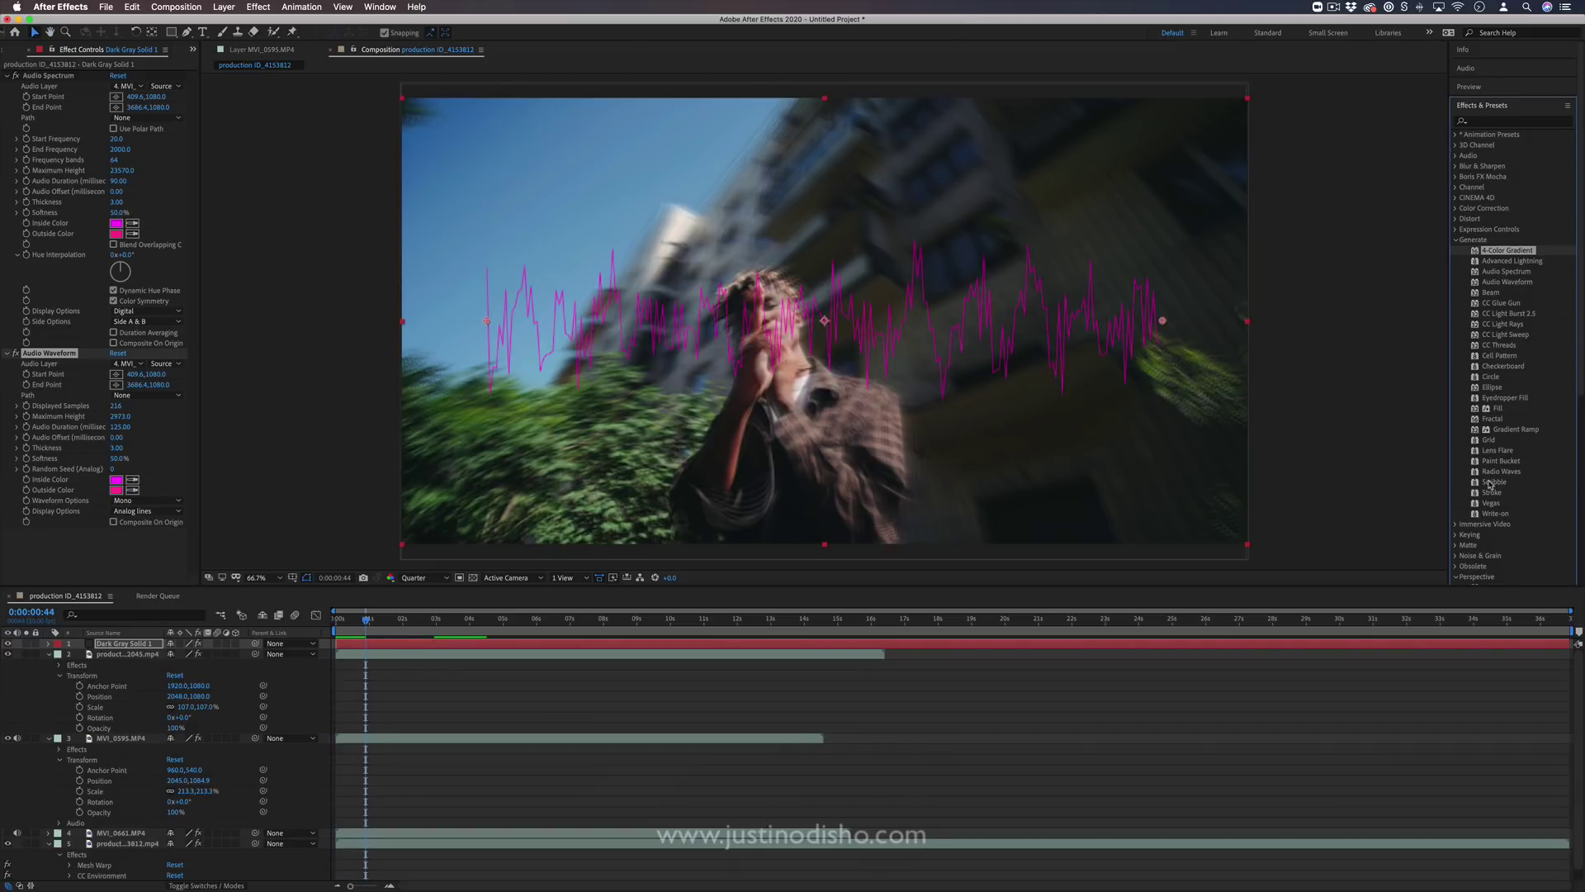